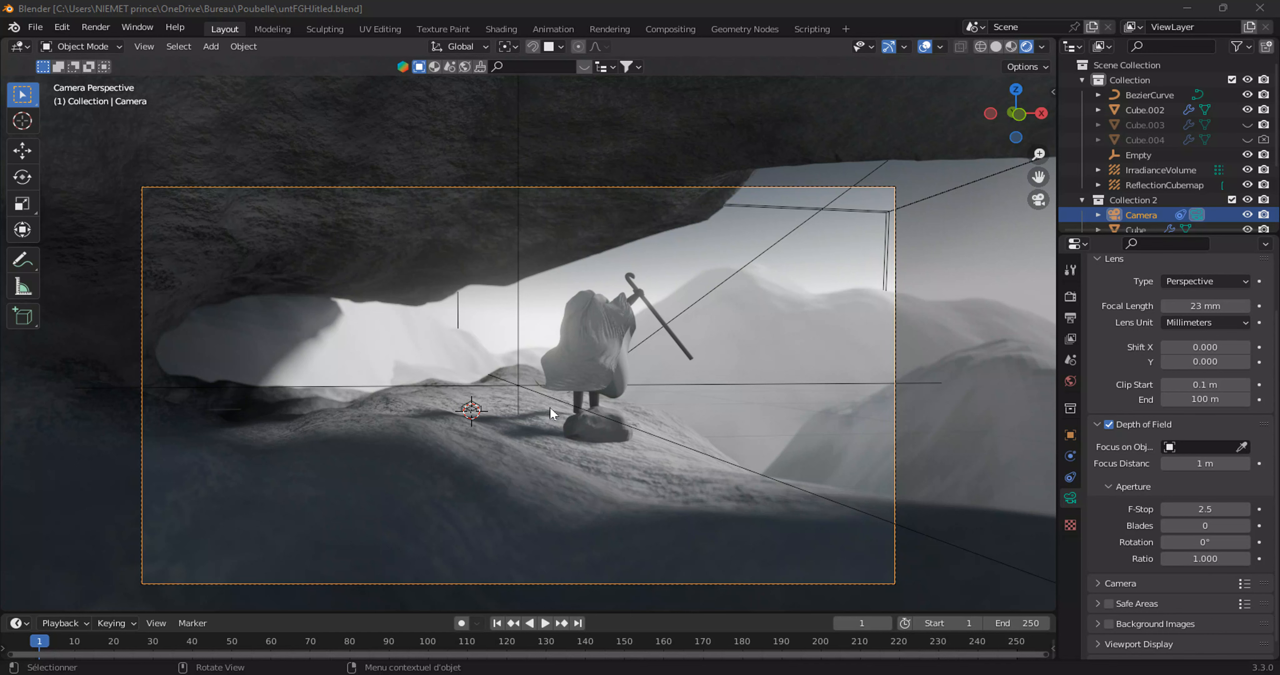
Examine the snowy mountain and cave scene from outside and through the camera around the cloaked figure.
{"action": "middle_click_drag", "start_coordinate": [631, 357], "coordinate": [504, 226]}
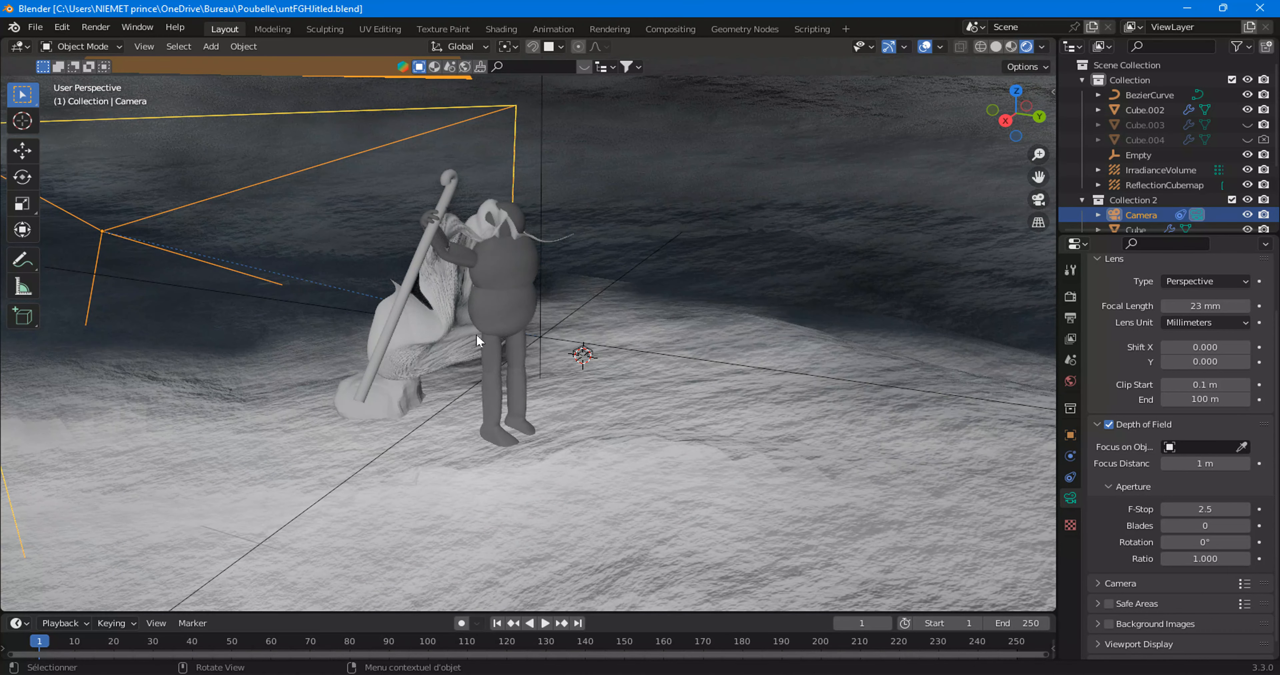
{"action": "scroll", "coordinate": [499, 361], "scroll_direction": "down", "scroll_amount": 8}
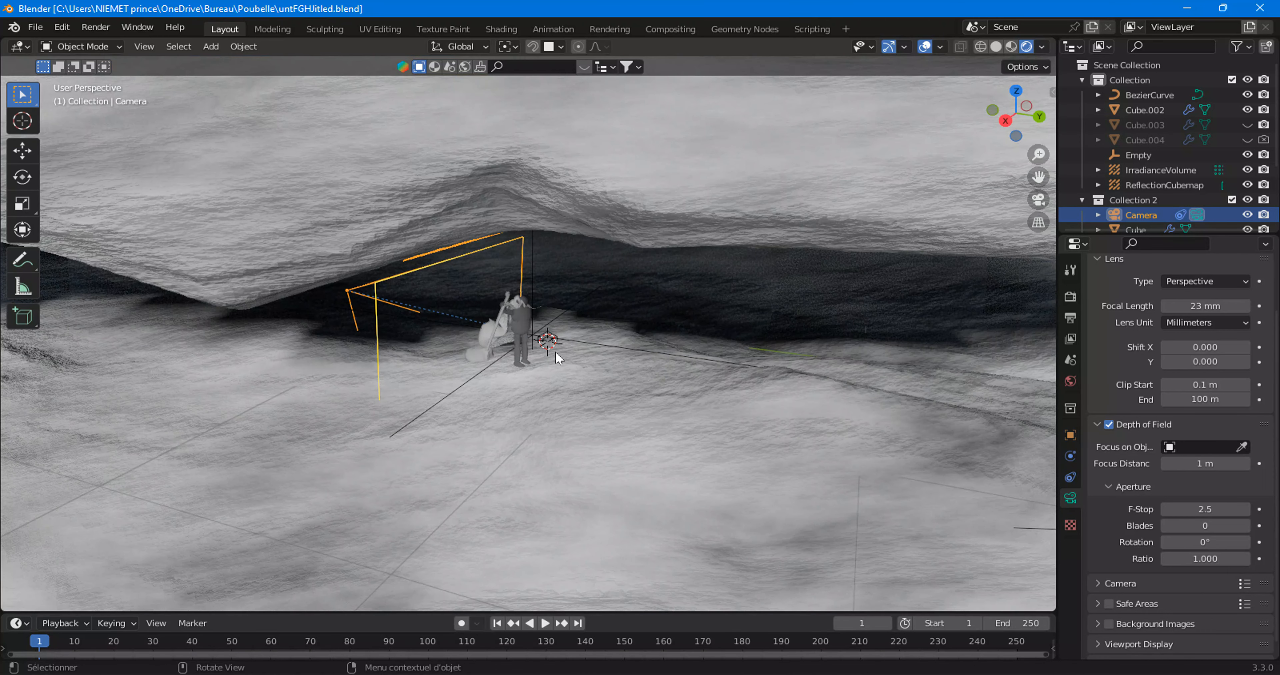
{"action": "scroll", "coordinate": [547, 365], "scroll_direction": "down", "scroll_amount": 3}
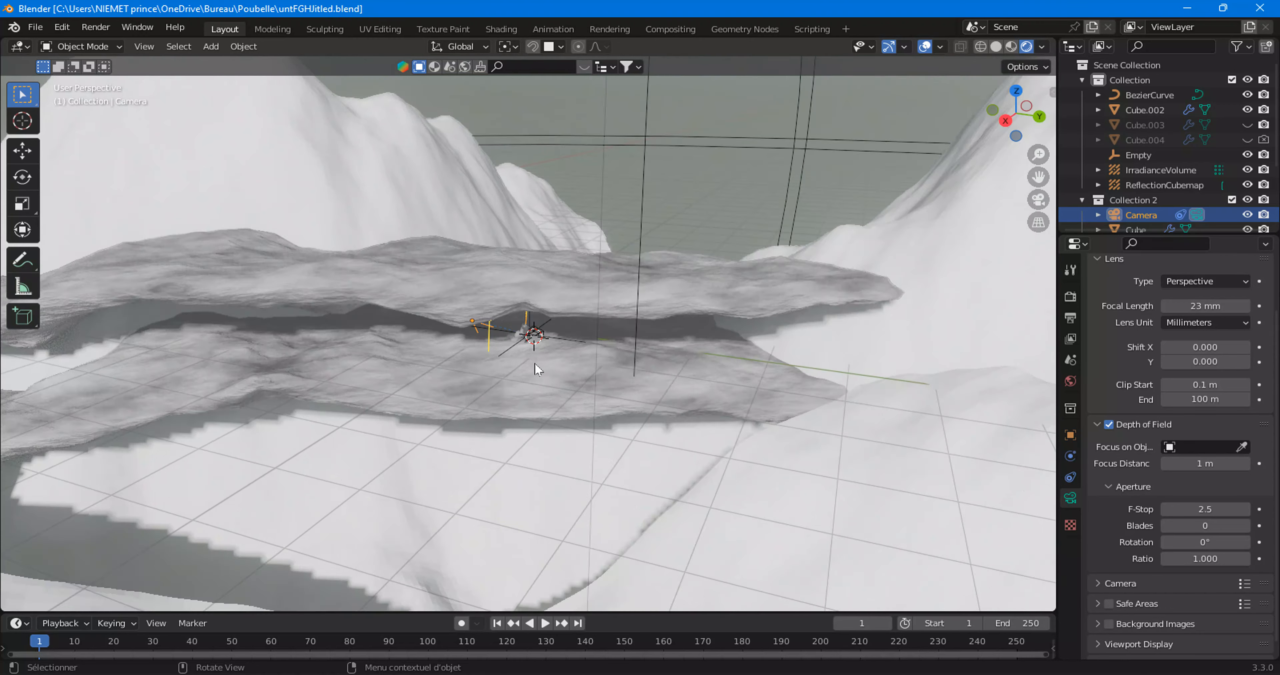
{"action": "scroll", "coordinate": [535, 363], "scroll_direction": "down", "scroll_amount": 2}
{"action": "mouse_move", "coordinate": [535, 365]}
{"action": "middle_mouse_down"}
{"action": "mouse_move", "coordinate": [463, 392]}
{"action": "mouse_move", "coordinate": [602, 391]}
{"action": "middle_mouse_up"}
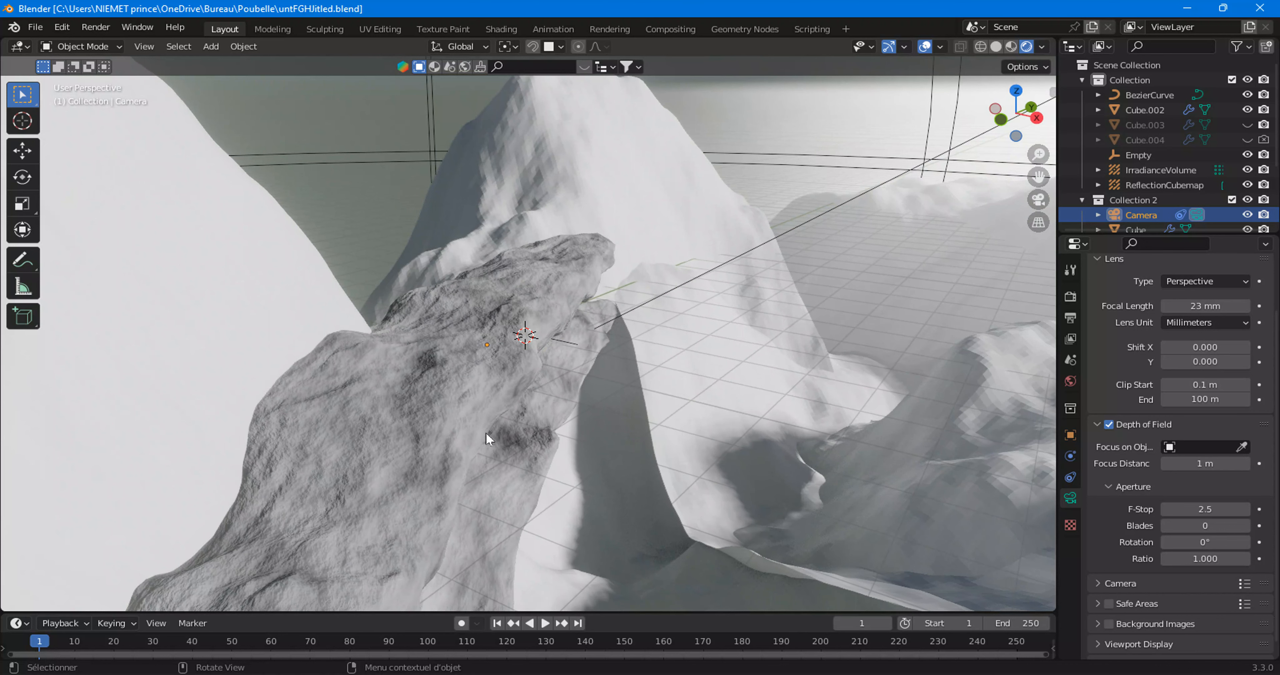
{"action": "left_click", "coordinate": [1036, 204]}
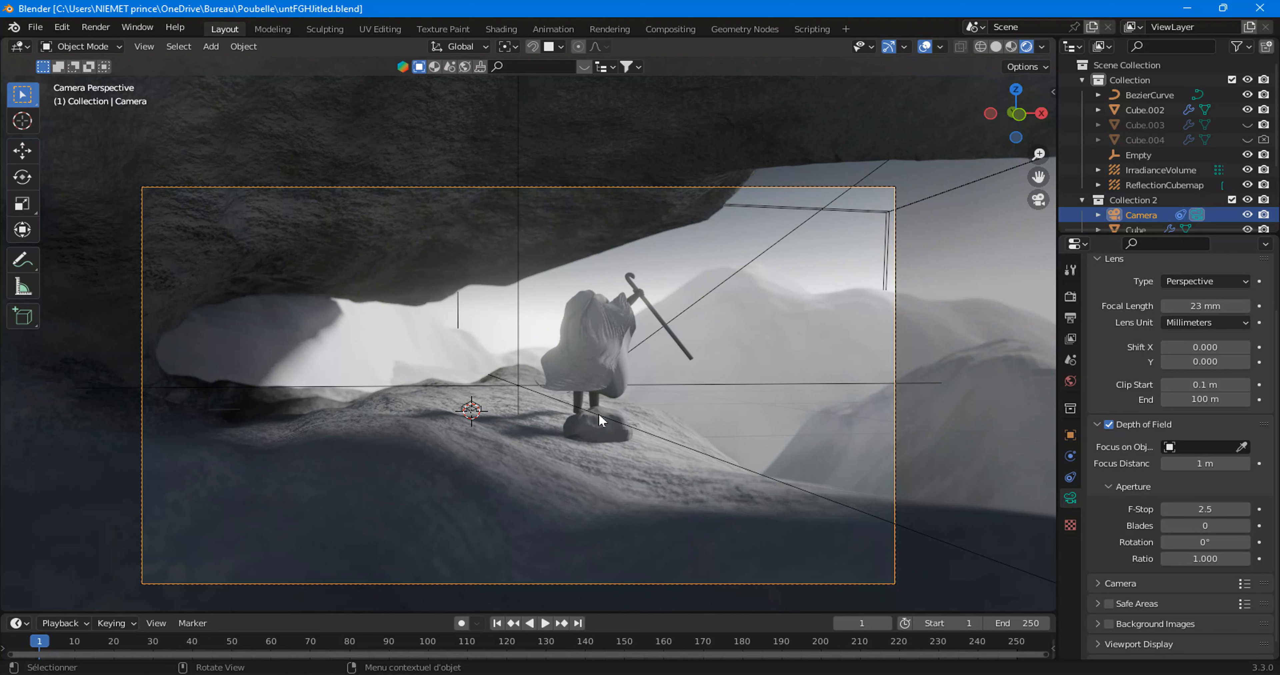
{"action": "scroll", "coordinate": [600, 414], "scroll_direction": "up", "scroll_amount": 1}
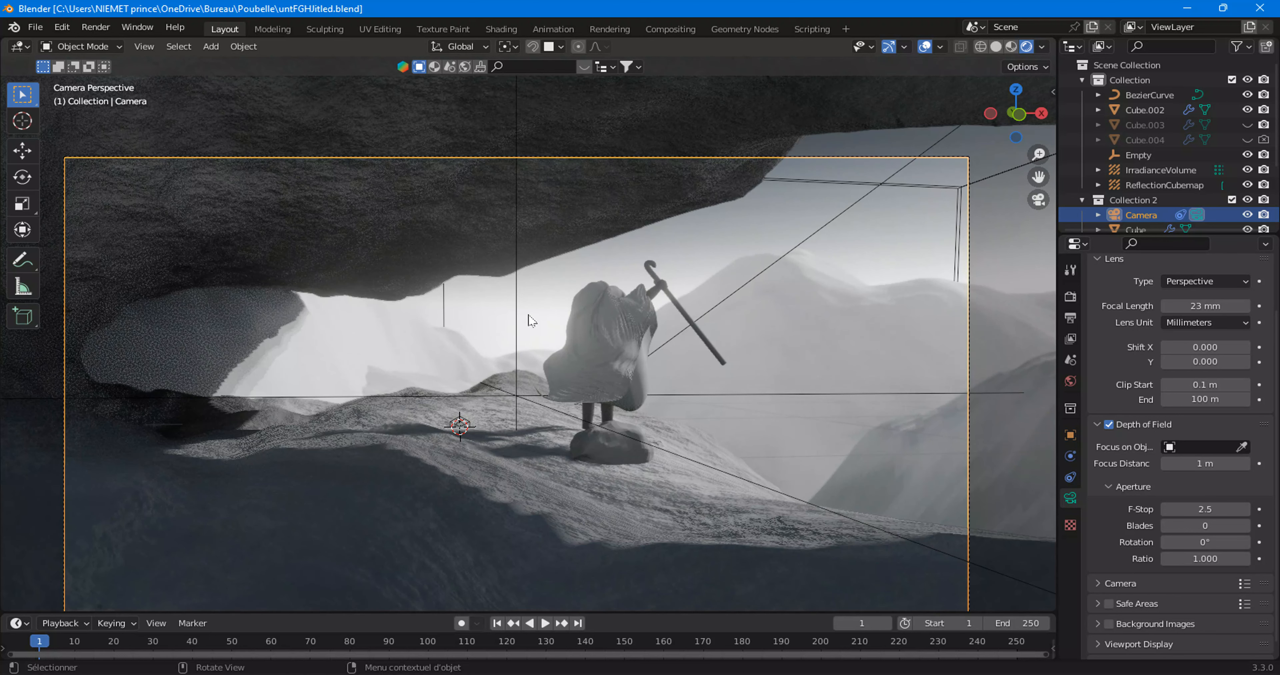
Create a new General file.
{"action": "left_click", "coordinate": [34, 26]}
{"action": "mouse_move", "coordinate": [155, 45]}
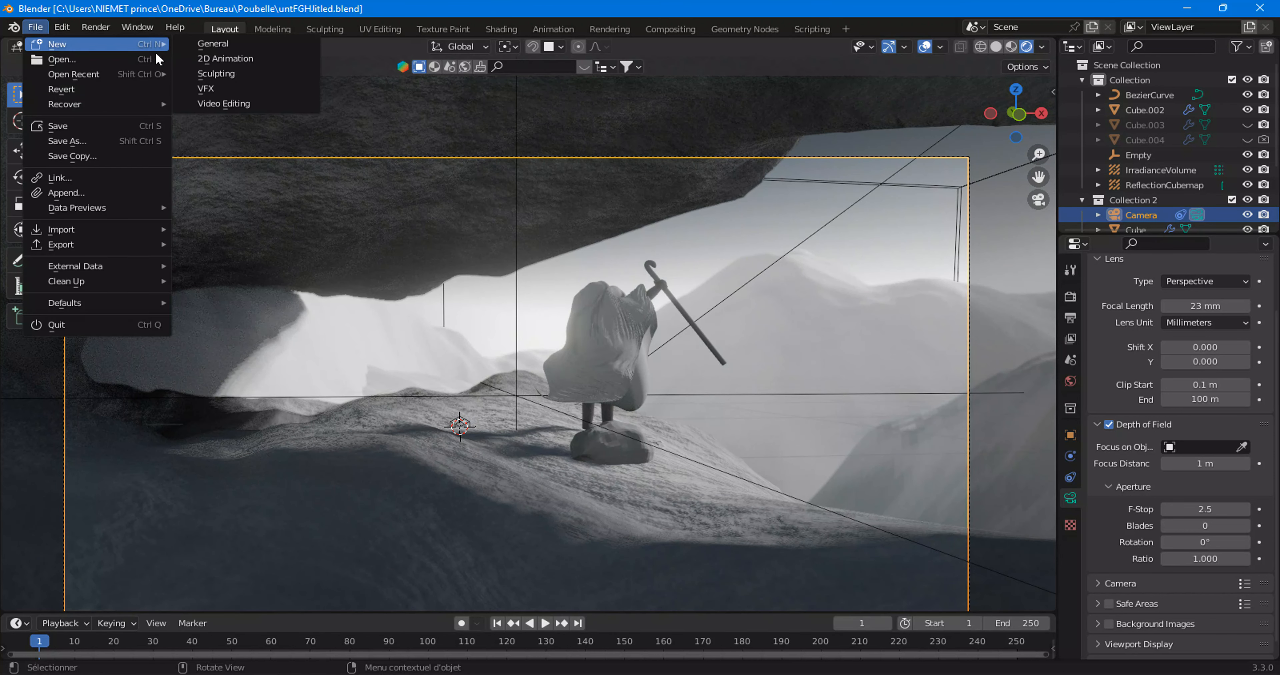
{"action": "left_click", "coordinate": [213, 44]}
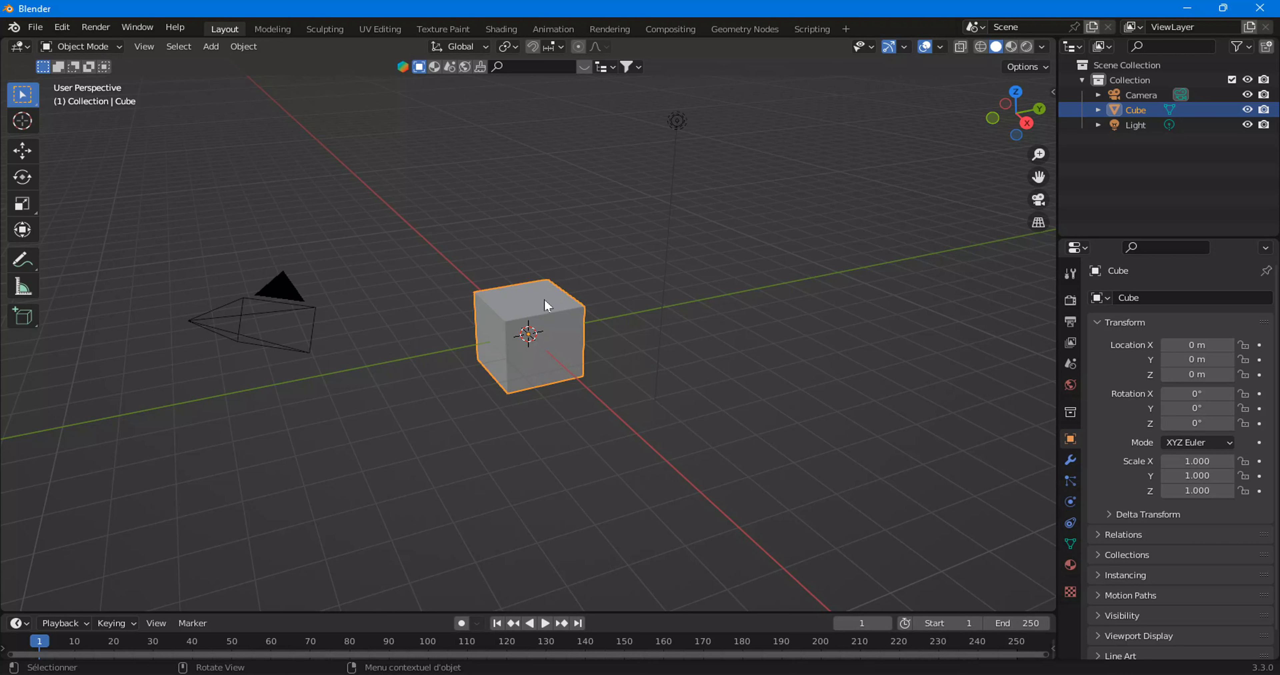
Delete the default cube and add a UV sphere in its place.
{"action": "key", "text": "Delete"}
{"action": "key", "text": "shift+a"}
{"action": "mouse_move", "coordinate": [546, 303]}
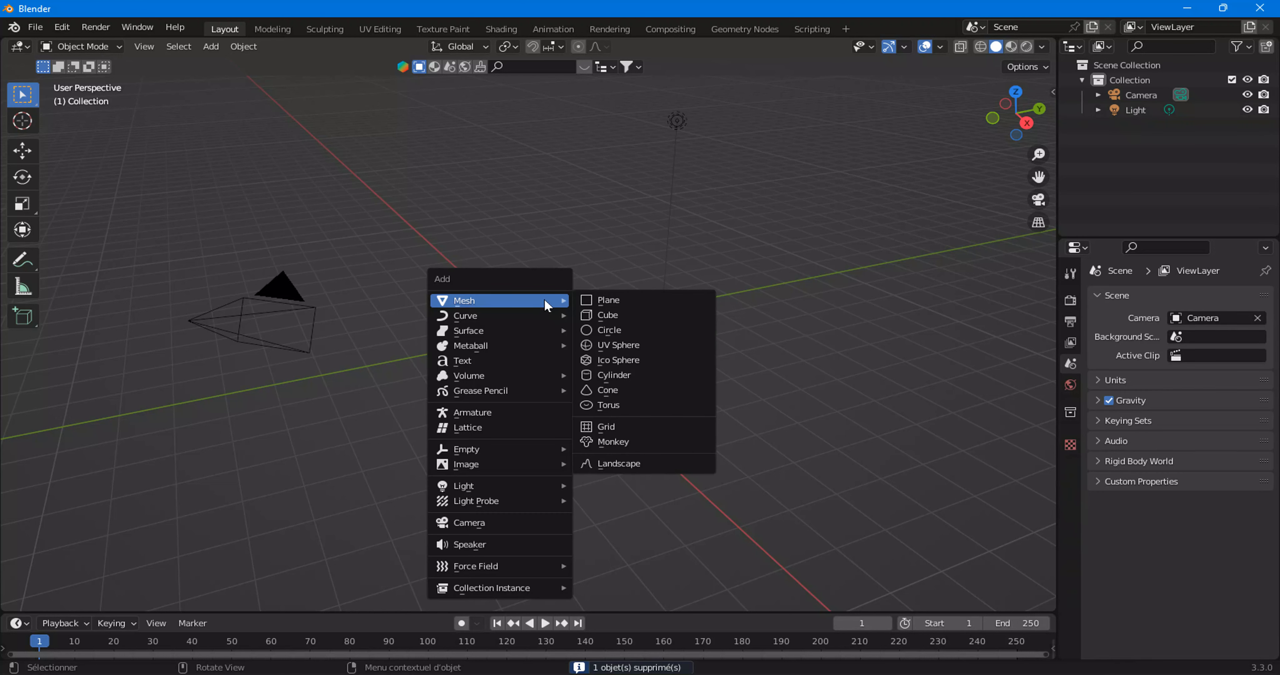
{"action": "left_click", "coordinate": [589, 345]}
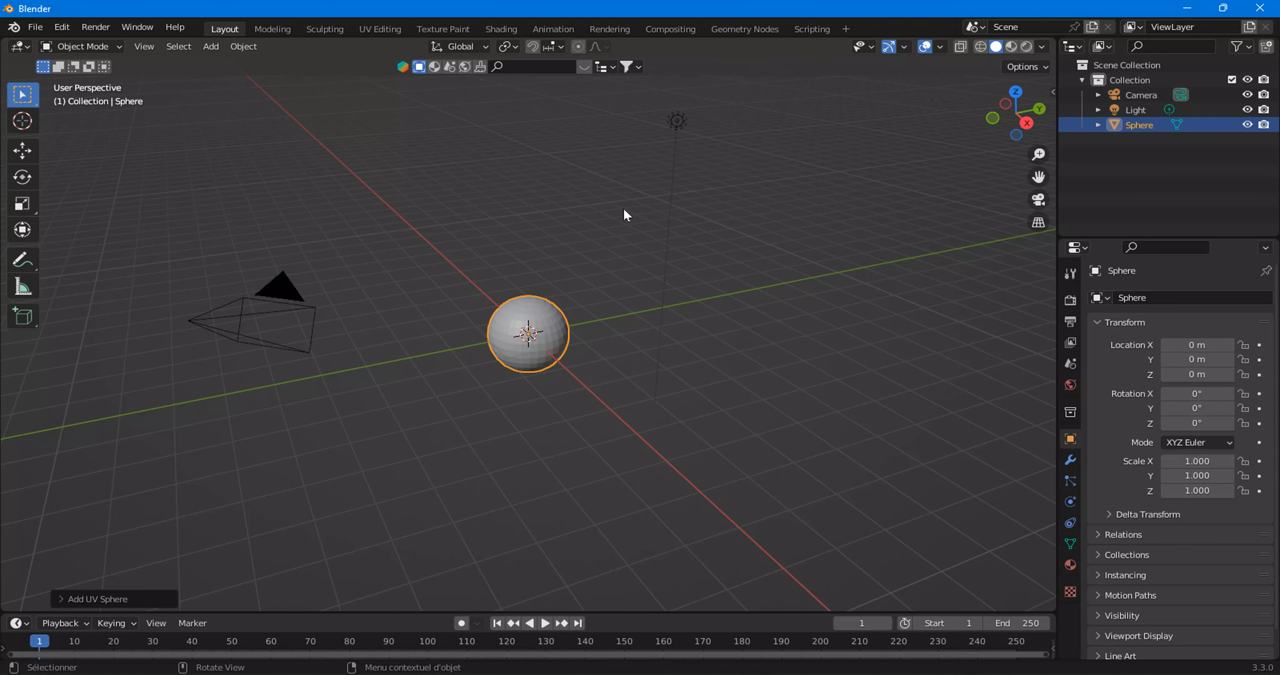
In the right side view, add a Multiresolution modifier to the sphere and subdivide it to level 4.
{"action": "left_click", "coordinate": [1027, 123]}
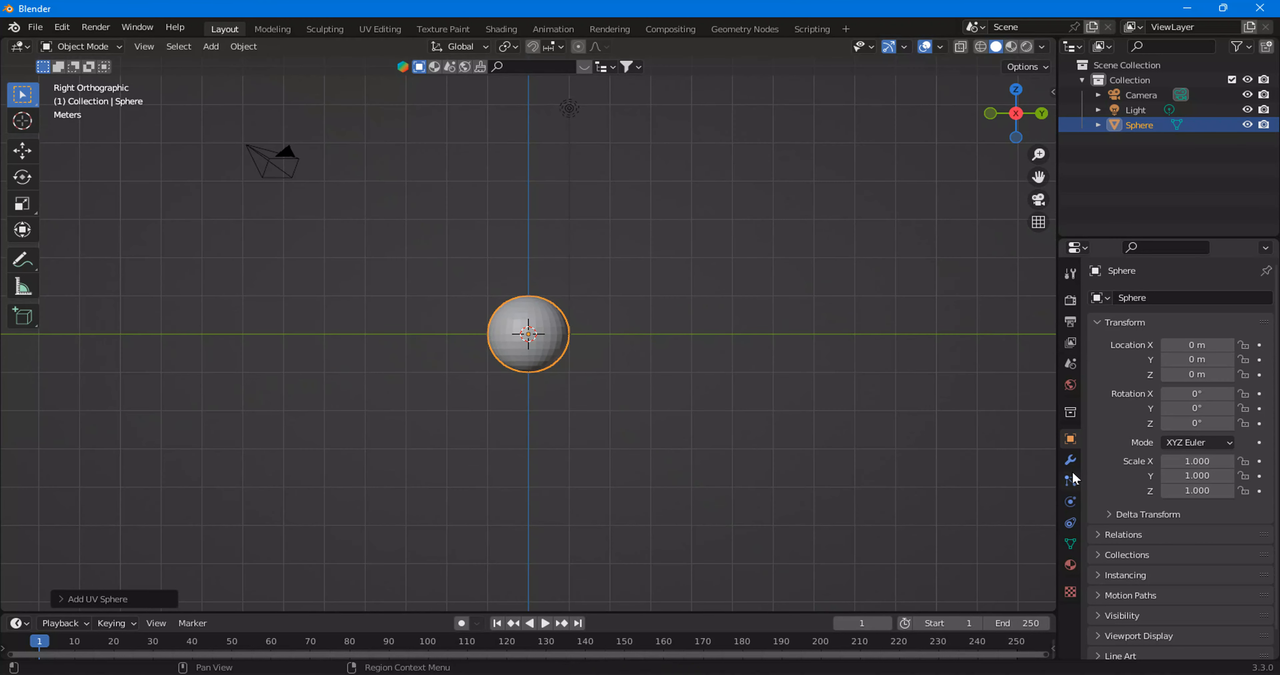
{"action": "left_click", "coordinate": [1070, 459]}
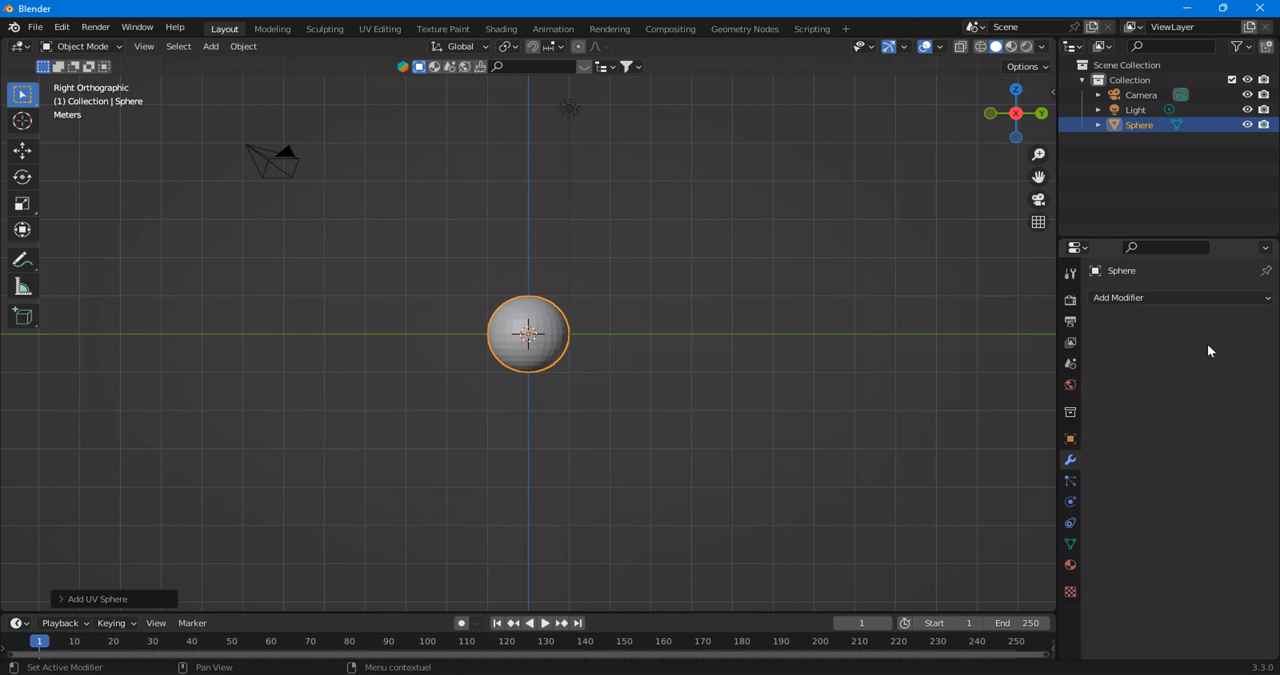
{"action": "left_click", "coordinate": [1138, 299]}
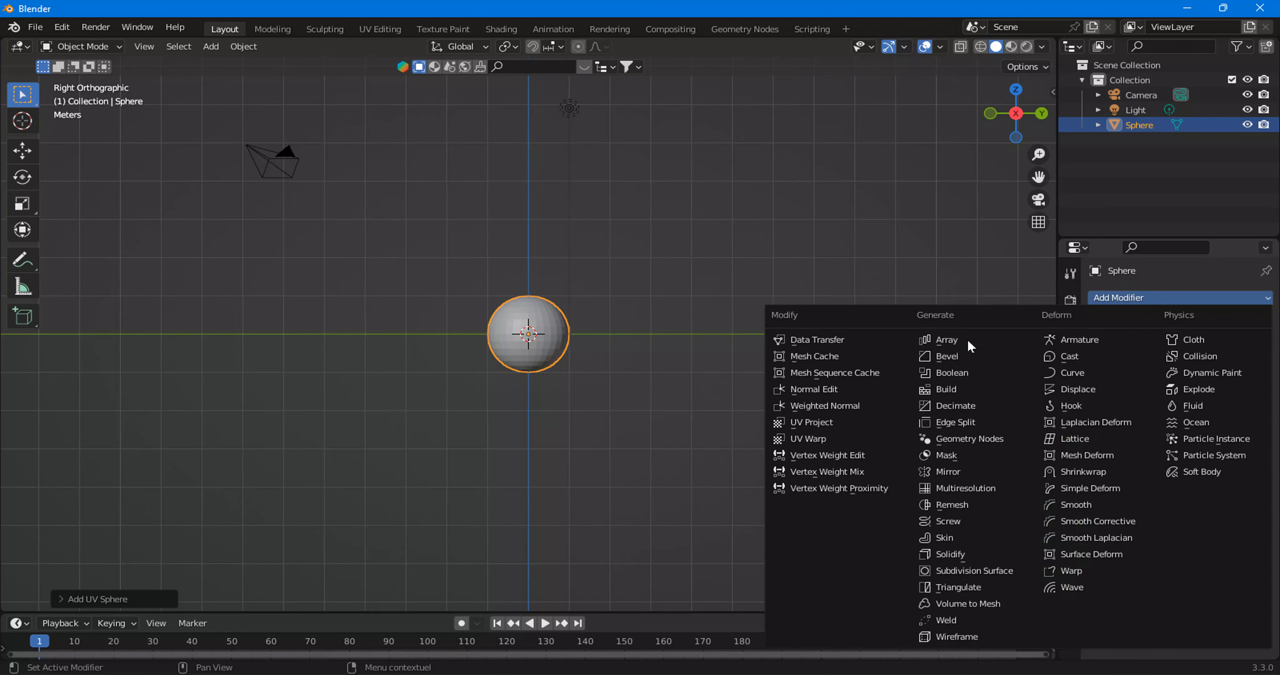
{"action": "left_click", "coordinate": [989, 489]}
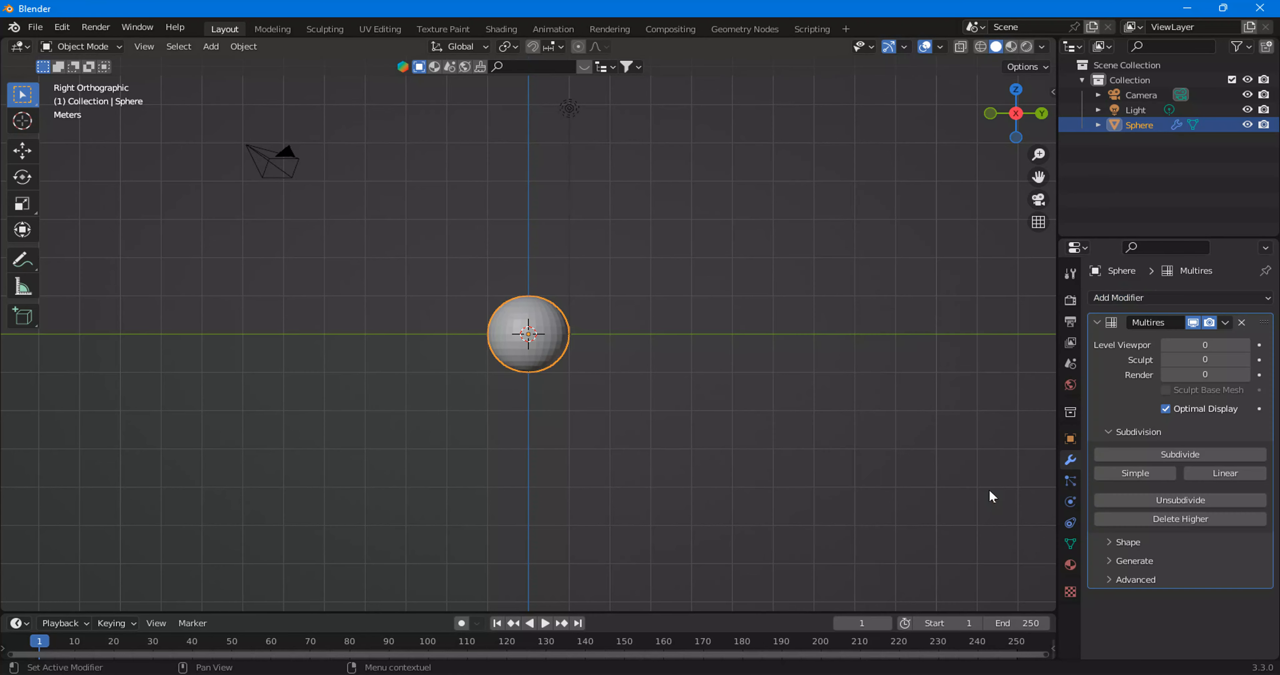
{"action": "left_click", "coordinate": [1157, 457]}
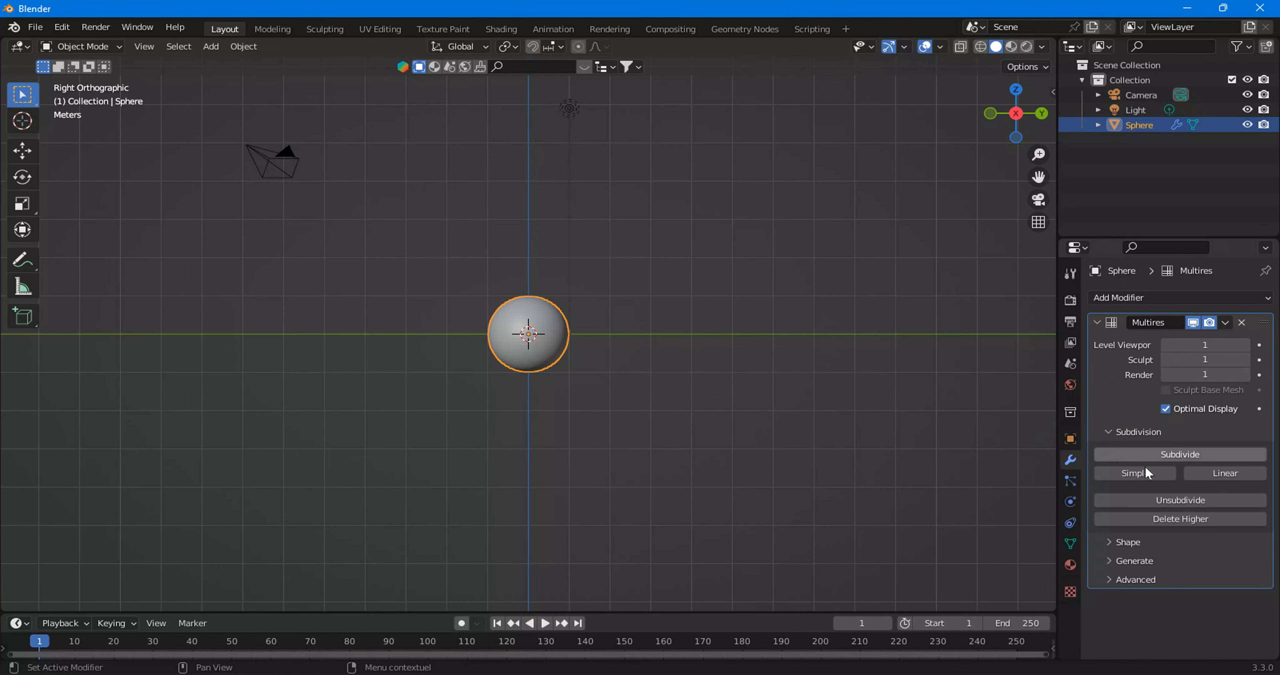
{"action": "left_click", "coordinate": [1169, 456]}
{"action": "left_click", "coordinate": [1208, 453]}
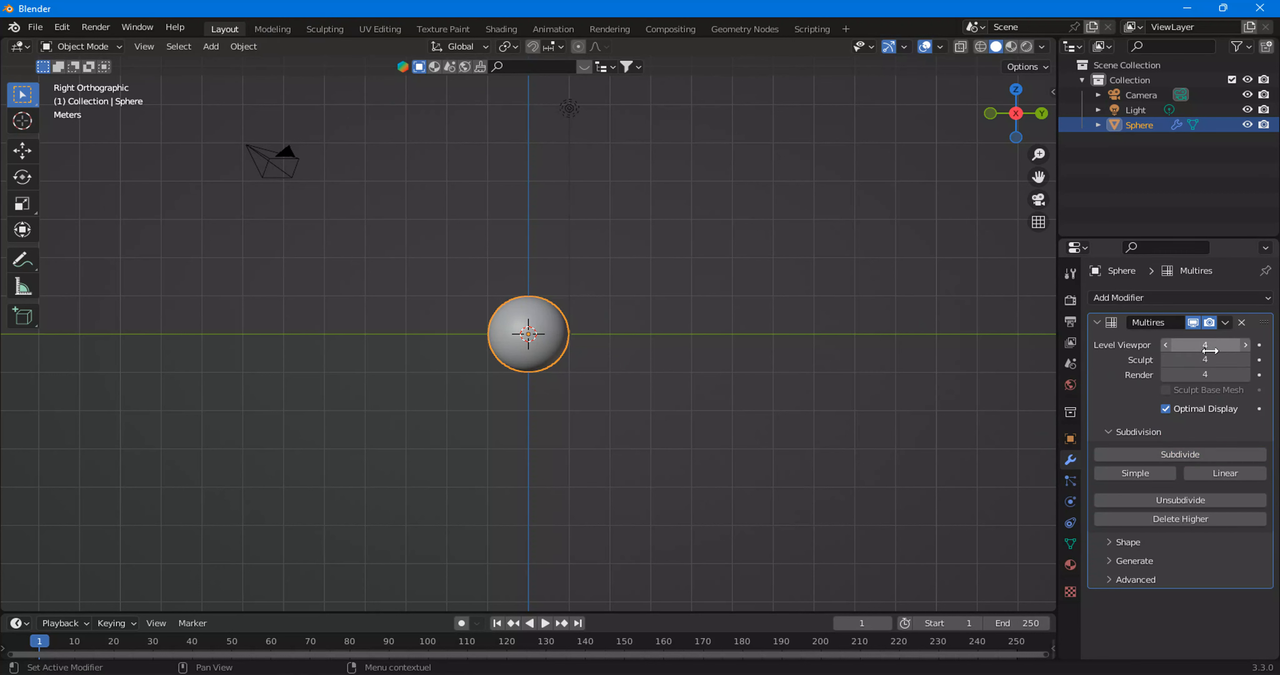
Set the sphere's Multires viewport and render levels to 1.
{"action": "left_click", "coordinate": [1165, 347]}
{"action": "left_click", "coordinate": [1166, 346]}
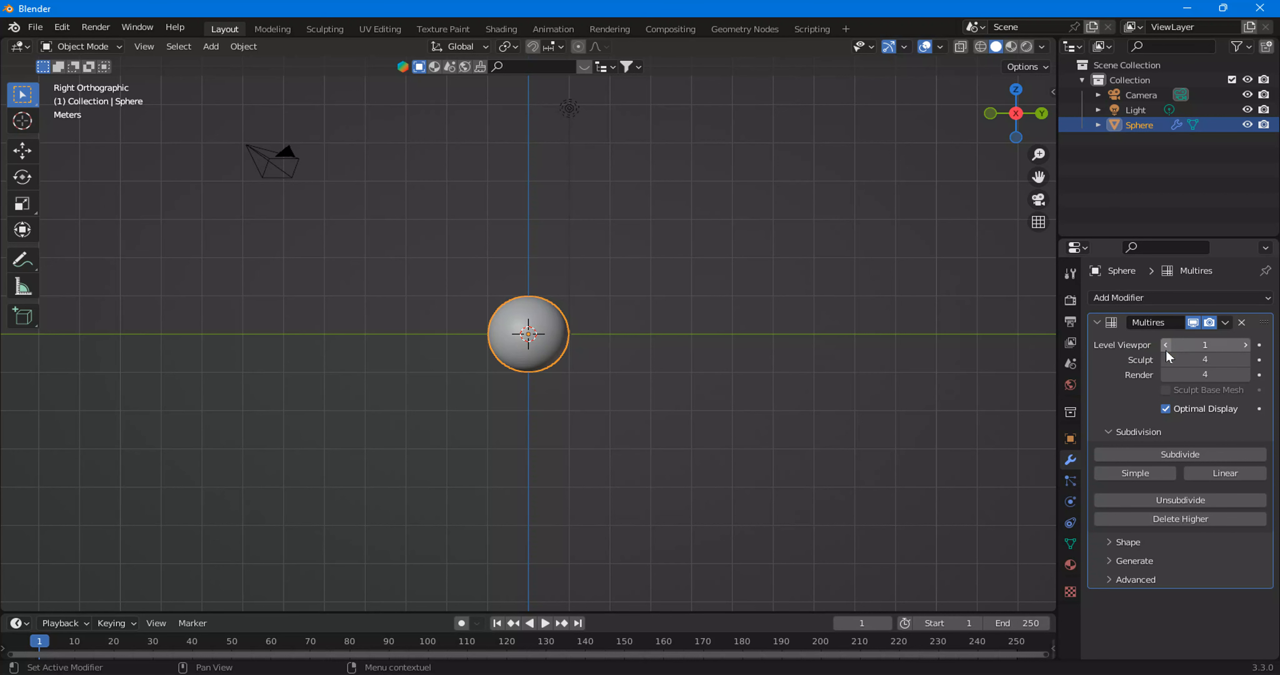
{"action": "left_click", "coordinate": [1165, 346]}
{"action": "left_click", "coordinate": [1165, 375]}
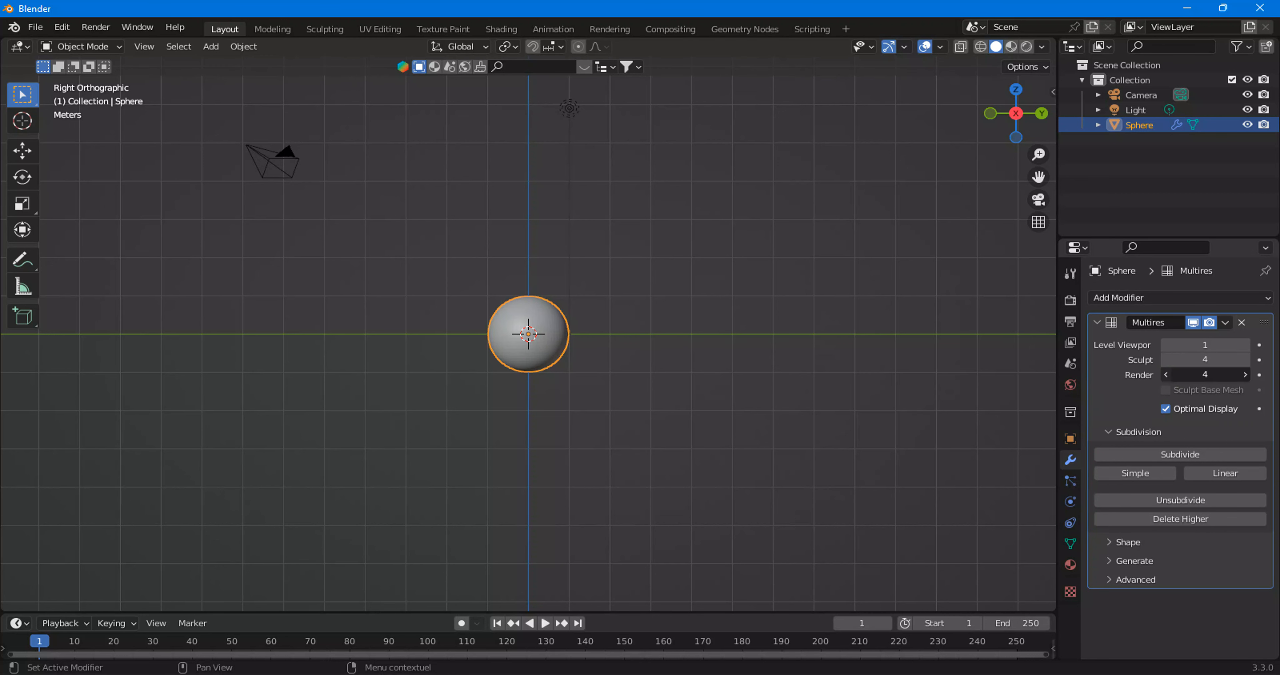
{"action": "left_click", "coordinate": [1166, 375]}
{"action": "left_click", "coordinate": [1166, 375]}
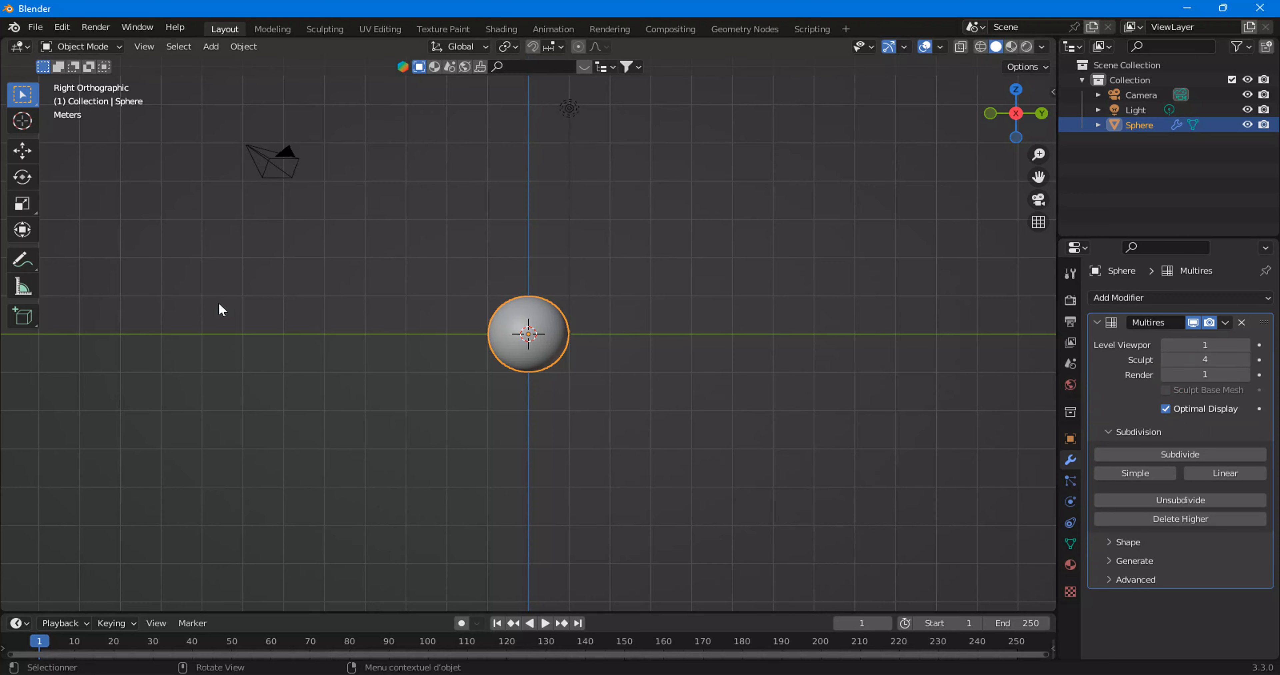
Stretch the sphere along the Y axis to about six times its length, forming a long ellipsoid.
{"action": "scroll", "coordinate": [589, 318], "scroll_direction": "up", "scroll_amount": 5}
{"action": "scroll", "coordinate": [592, 313], "scroll_direction": "down", "scroll_amount": 5}
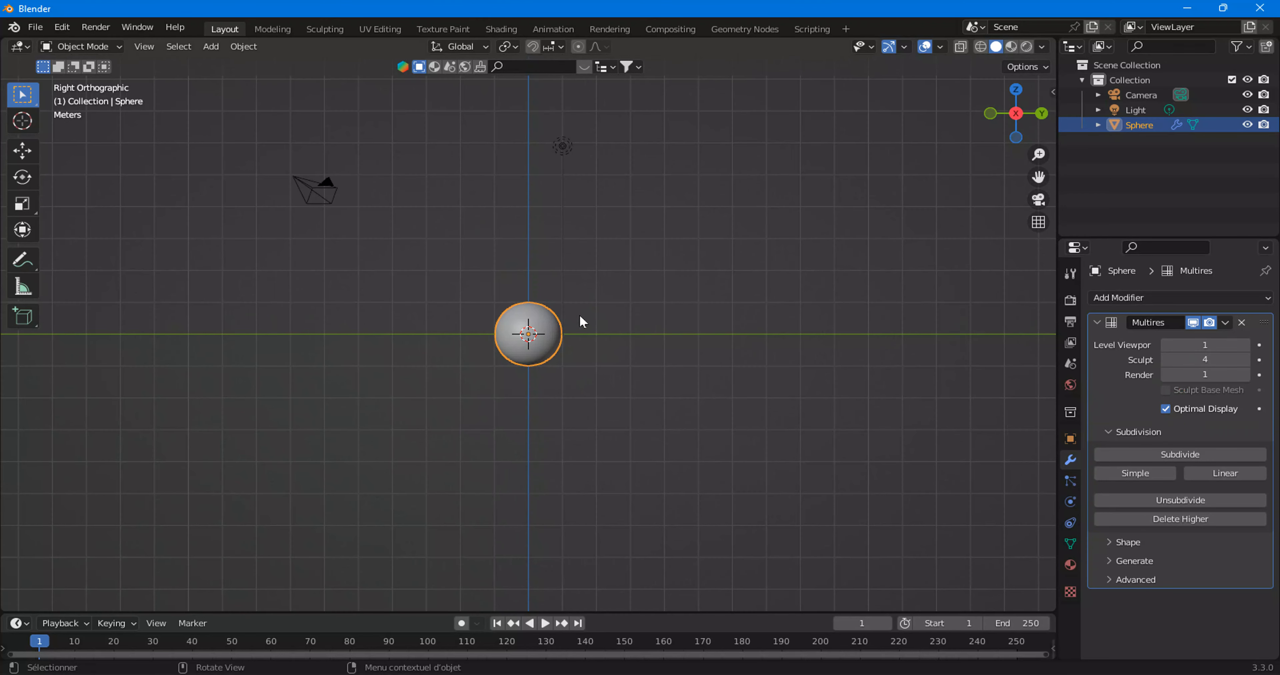
{"action": "key", "text": "s"}
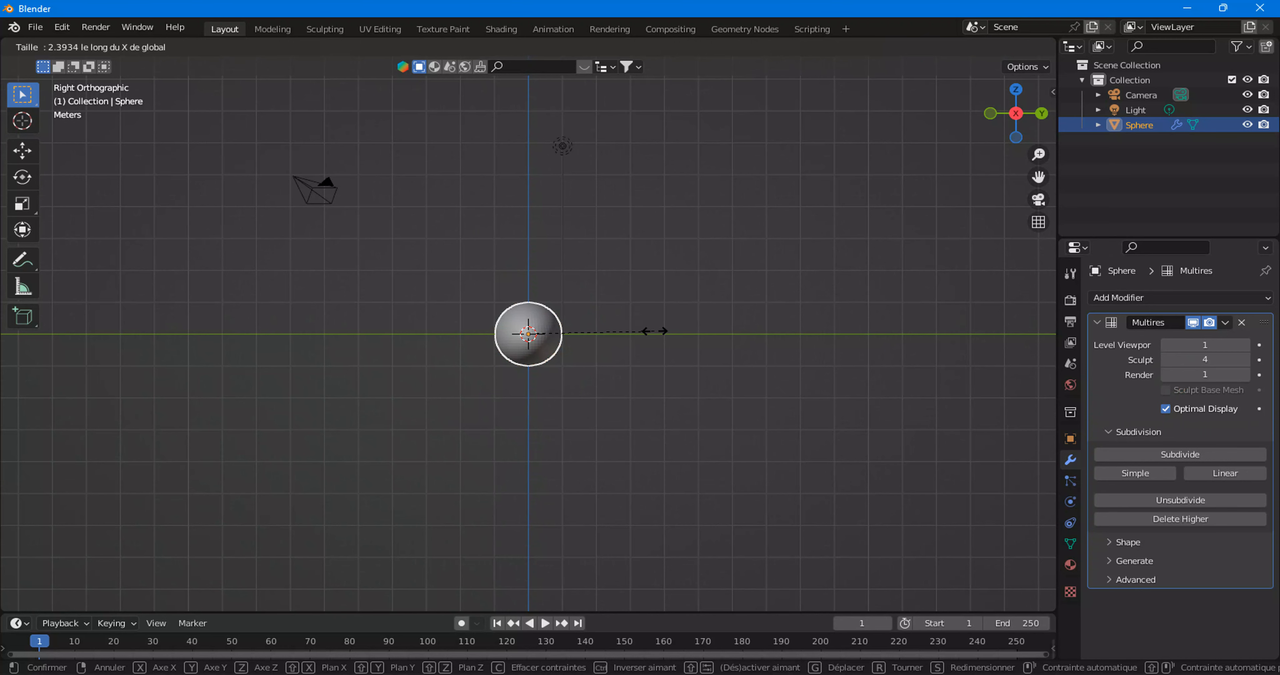
{"action": "key", "text": "y"}
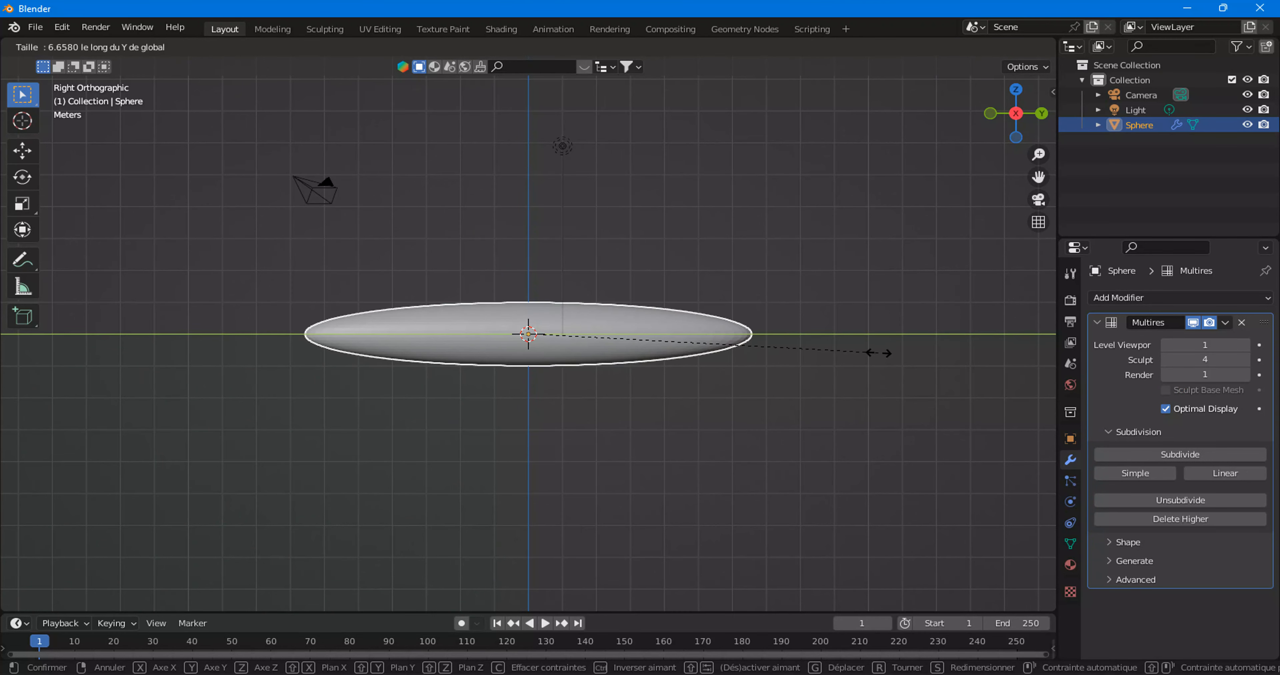
{"action": "left_click", "coordinate": [840, 357]}
Duplicate the ellipsoid and place the copy about 5.3 m along positive Y, overlapping the original.
{"action": "middle_click_drag", "start_coordinate": [754, 342], "coordinate": [466, 316], "text": "shift"}
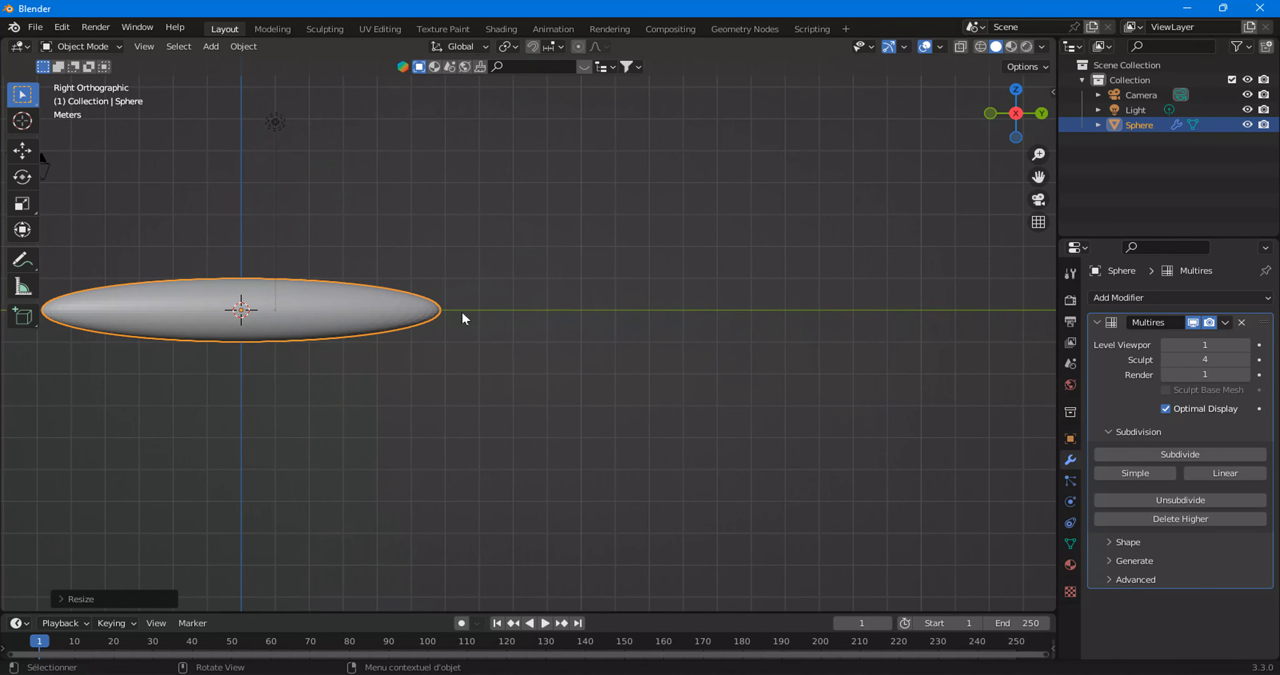
{"action": "key", "text": "shift+d"}
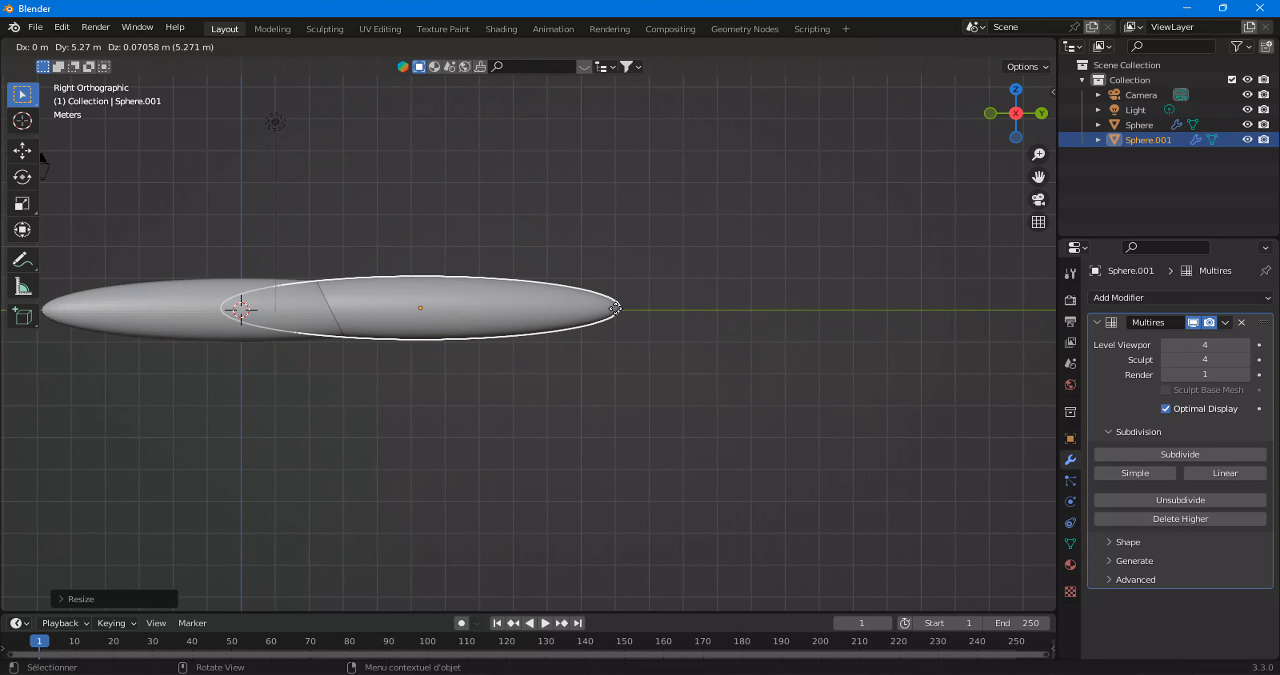
{"action": "left_click", "coordinate": [616, 316]}
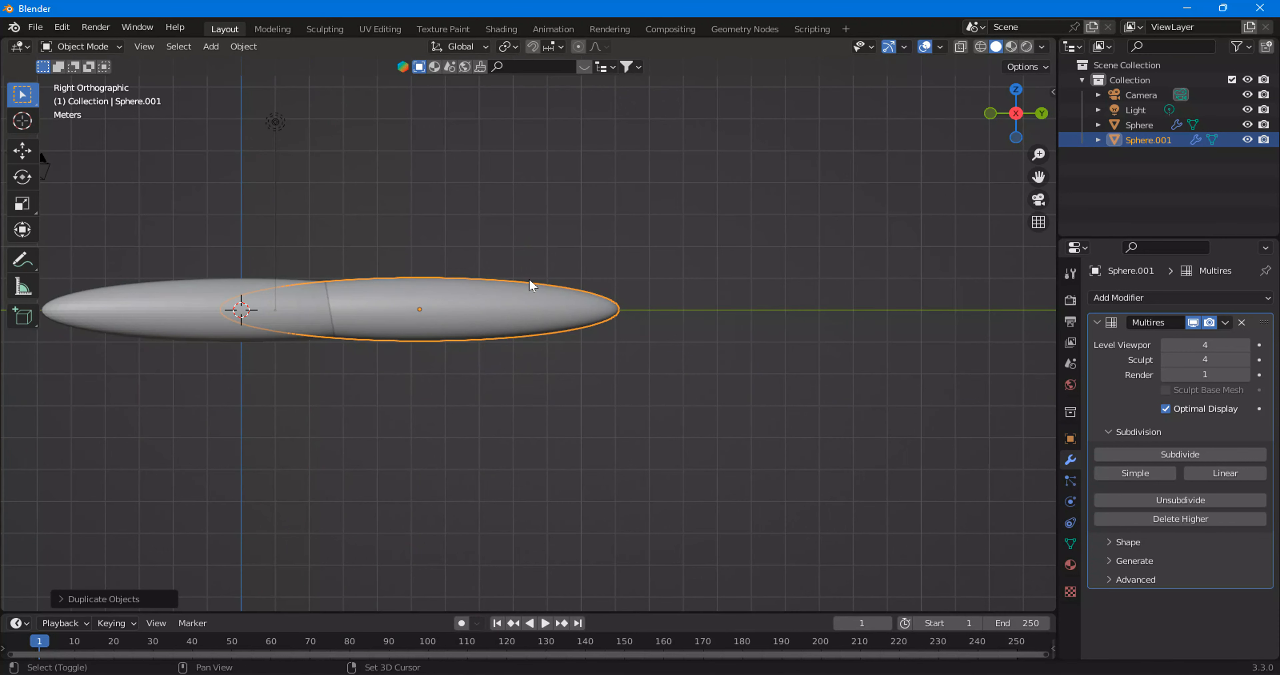
Add a UV sphere, move it to the far positive-Y tip of the second ellipsoid and enlarge it about 1.3 times.
{"action": "key", "text": "shift+a"}
{"action": "mouse_move", "coordinate": [532, 279]}
{"action": "left_click", "coordinate": [601, 325]}
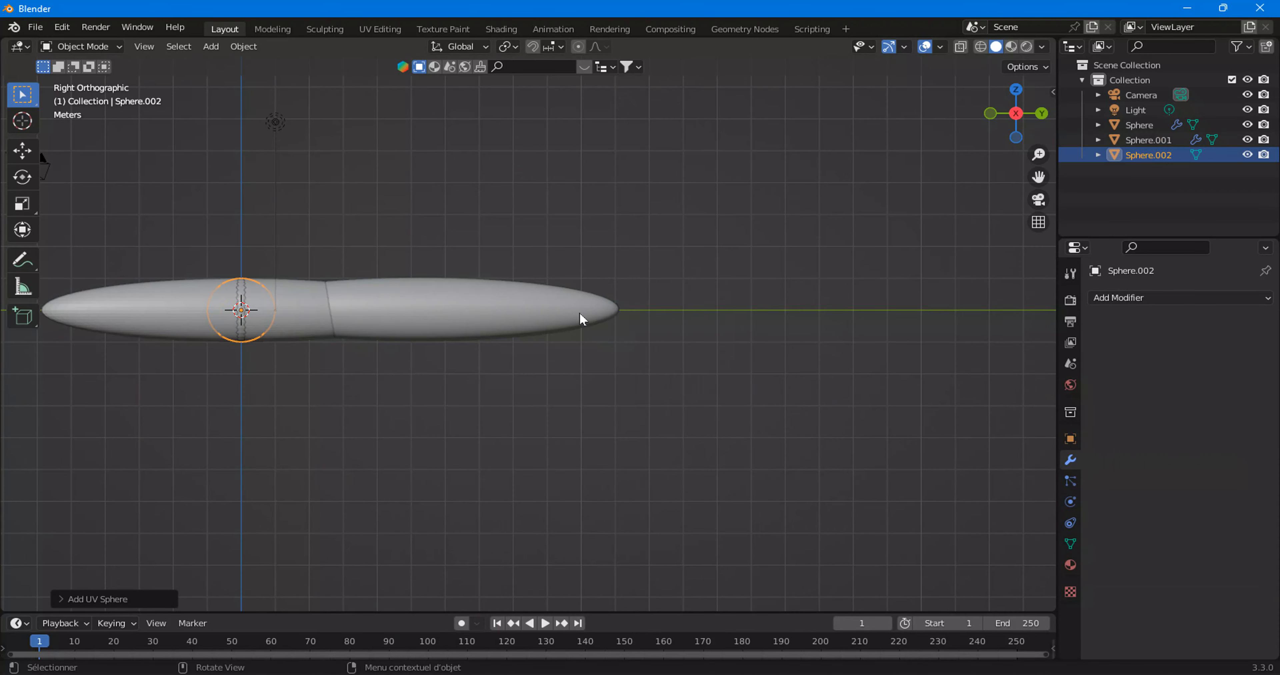
{"action": "key", "text": "g"}
{"action": "left_click", "coordinate": [763, 352]}
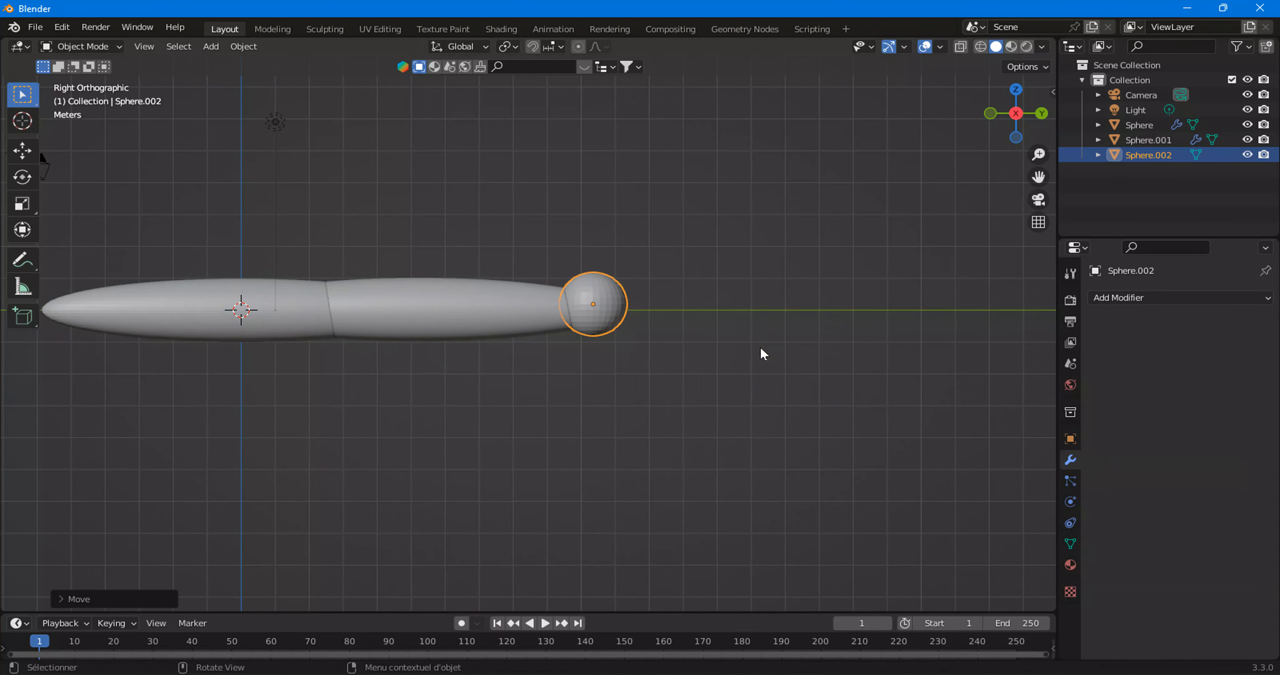
{"action": "key", "text": "s"}
{"action": "left_click", "coordinate": [738, 324]}
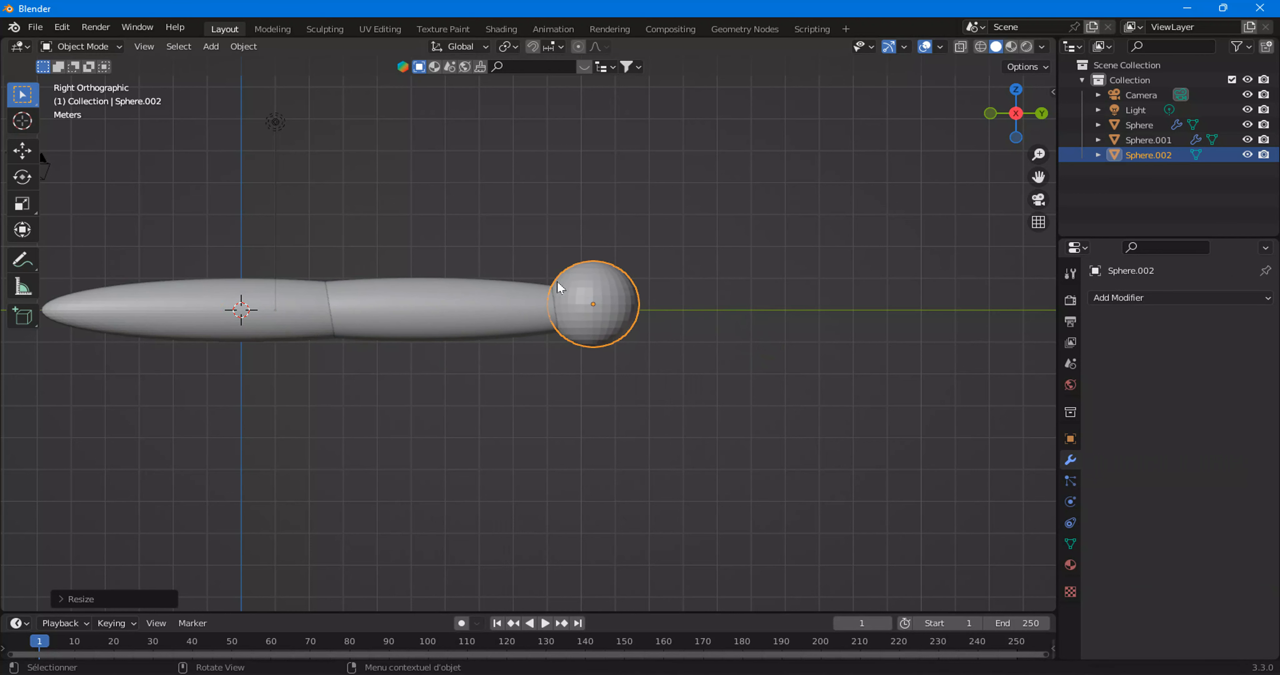
Add a Multiresolution modifier to the end sphere and subdivide it to level 4.
{"action": "left_click", "coordinate": [1143, 297]}
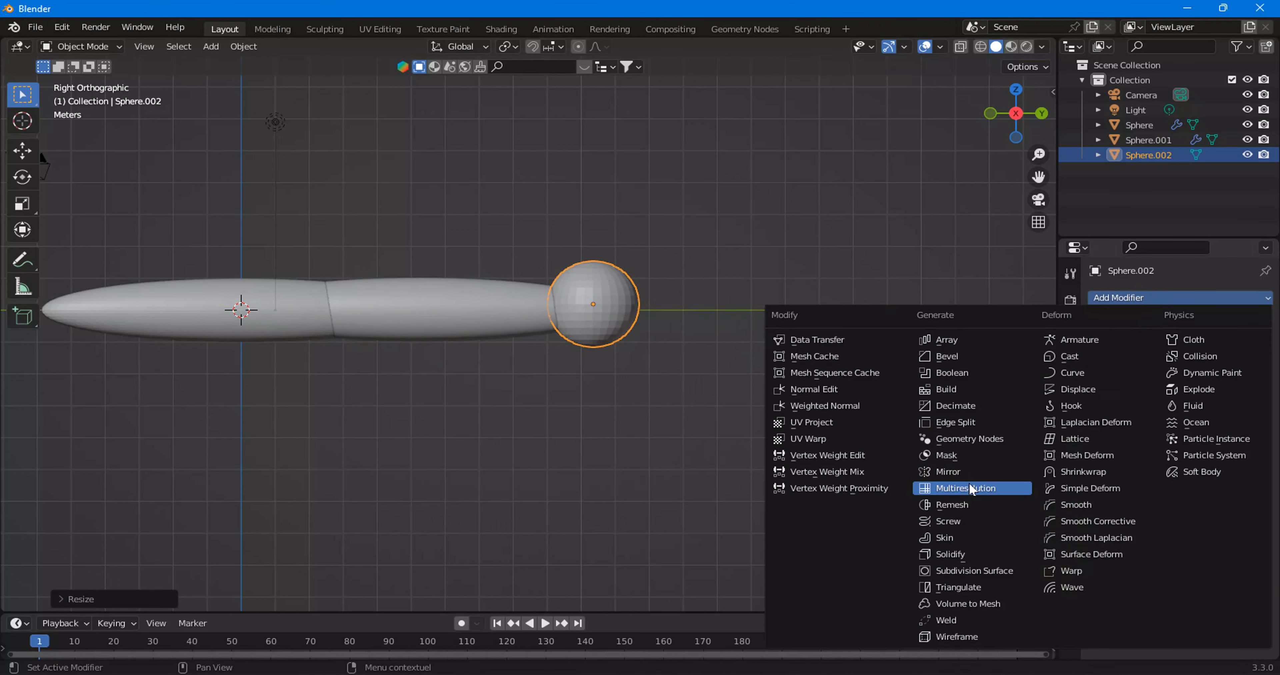
{"action": "left_click", "coordinate": [917, 489]}
{"action": "left_click", "coordinate": [1164, 456]}
{"action": "left_click", "coordinate": [1164, 456]}
{"action": "left_click", "coordinate": [1164, 457]}
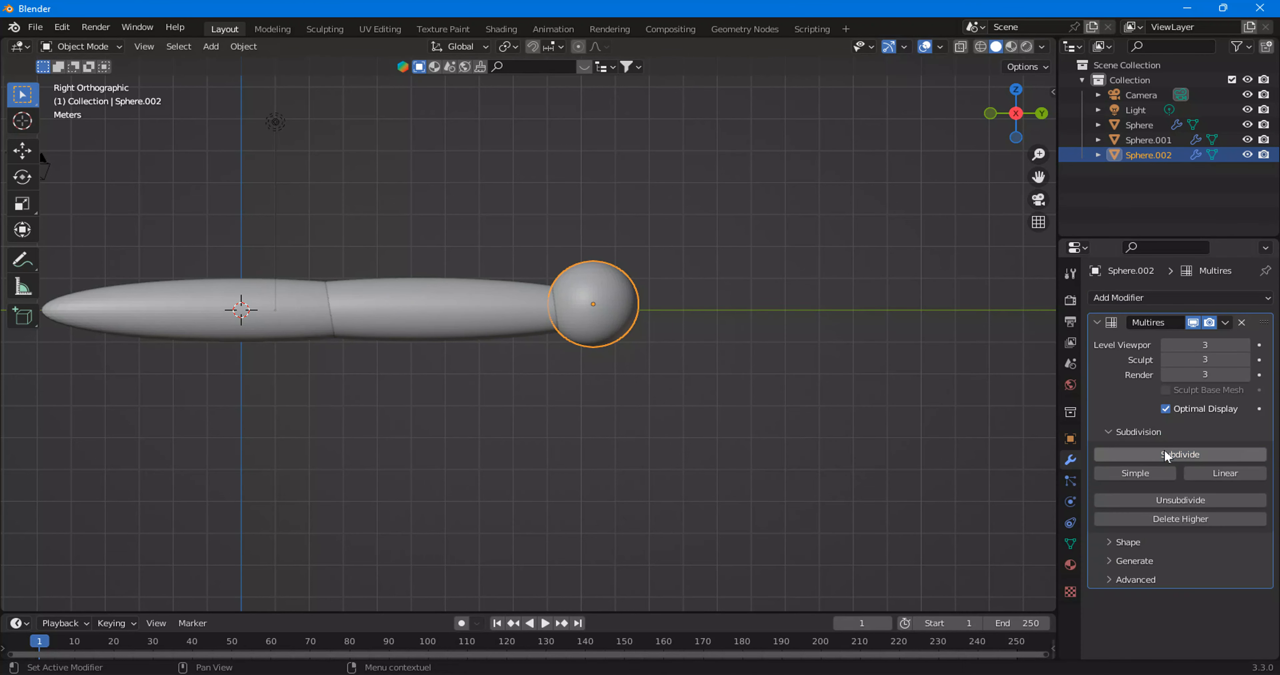
{"action": "left_click", "coordinate": [1167, 456]}
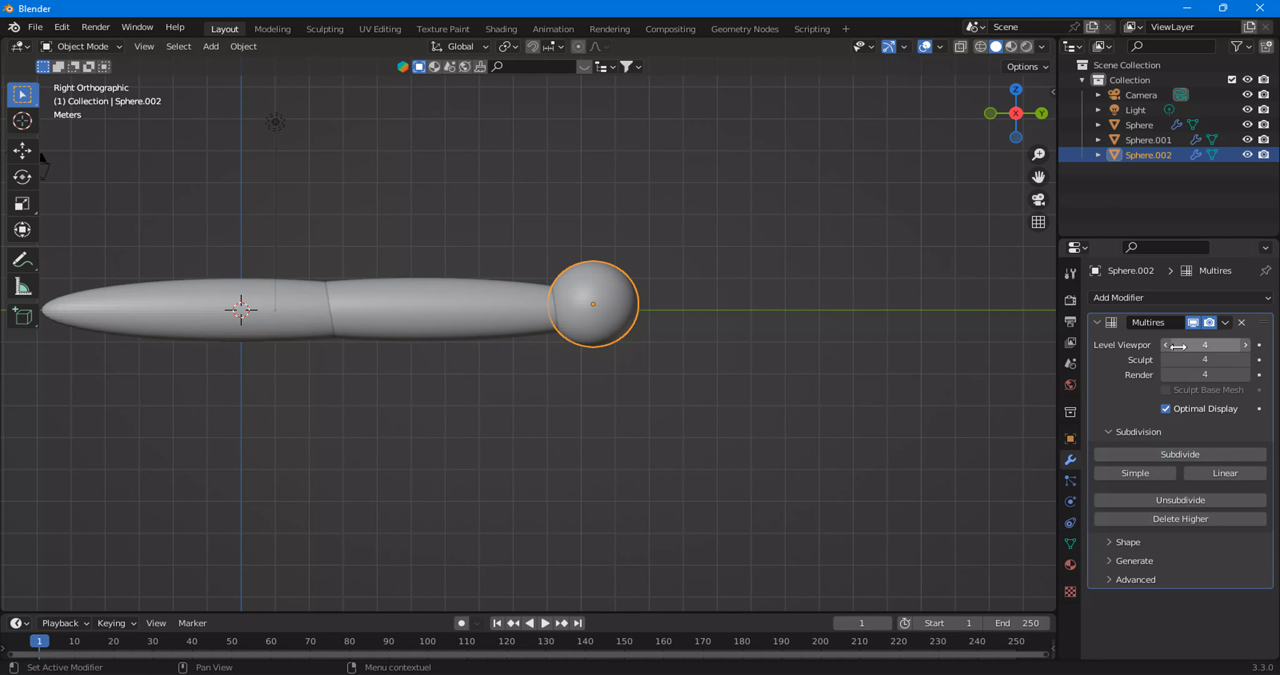
Set the end sphere's Multires viewport and render levels to 1.
{"action": "left_click", "coordinate": [1167, 345]}
{"action": "left_click", "coordinate": [1166, 345]}
{"action": "left_click", "coordinate": [1167, 345]}
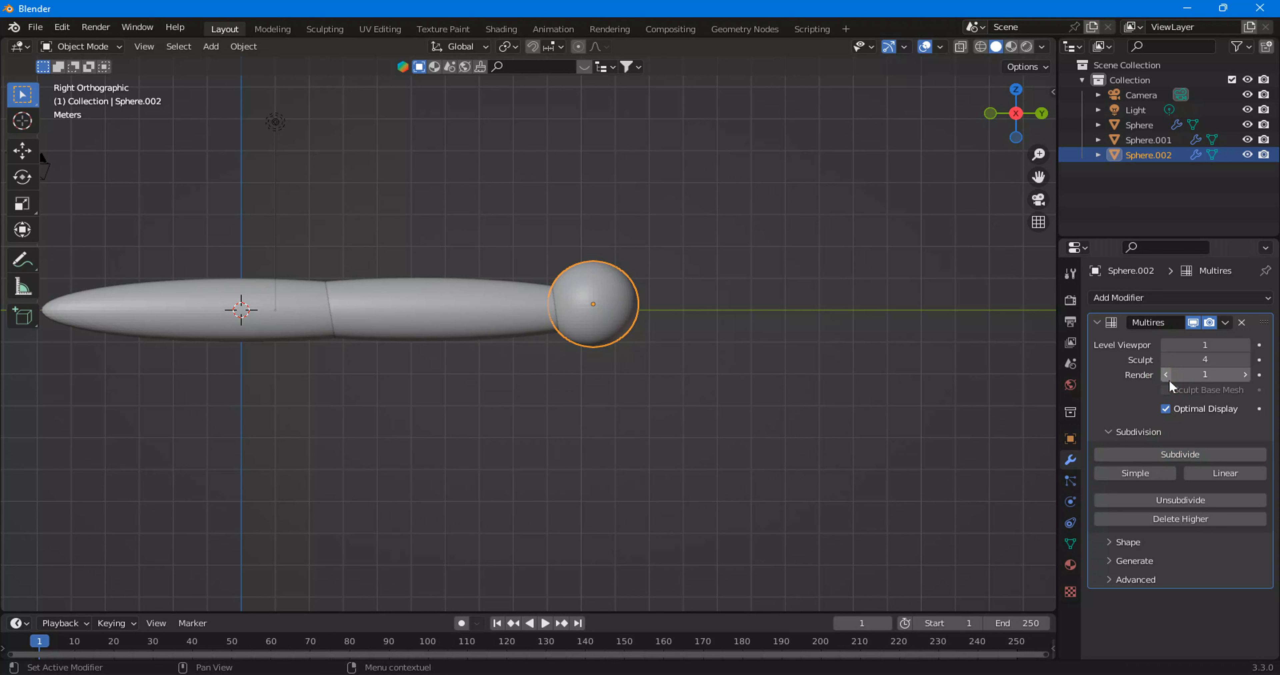
{"action": "left_click", "coordinate": [459, 323]}
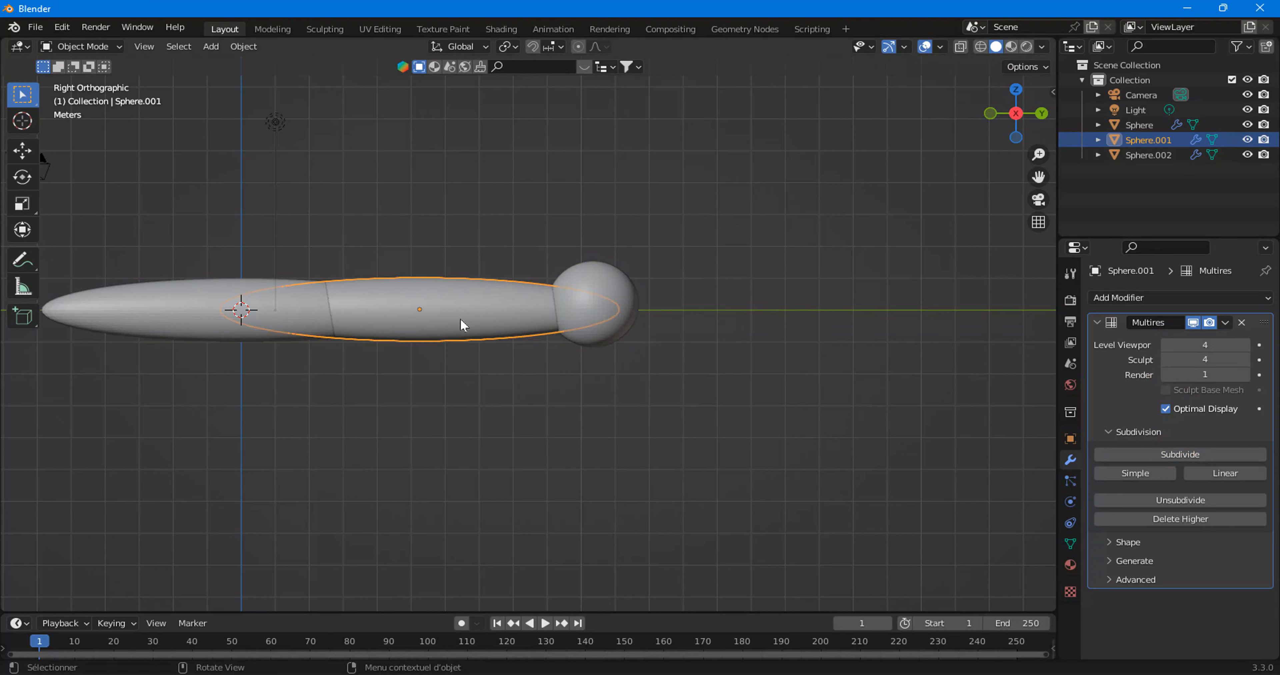
{"action": "key", "text": "shift+d"}
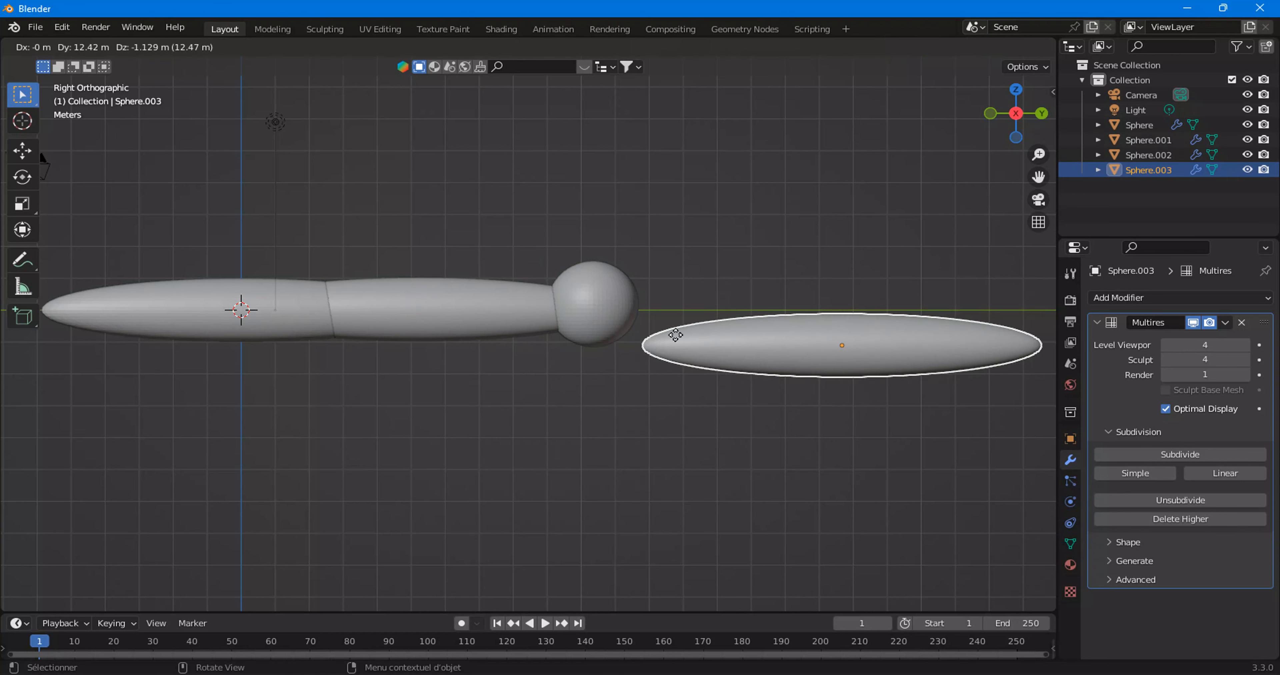
{"action": "left_click", "coordinate": [485, 421]}
{"action": "key", "text": "Delete"}
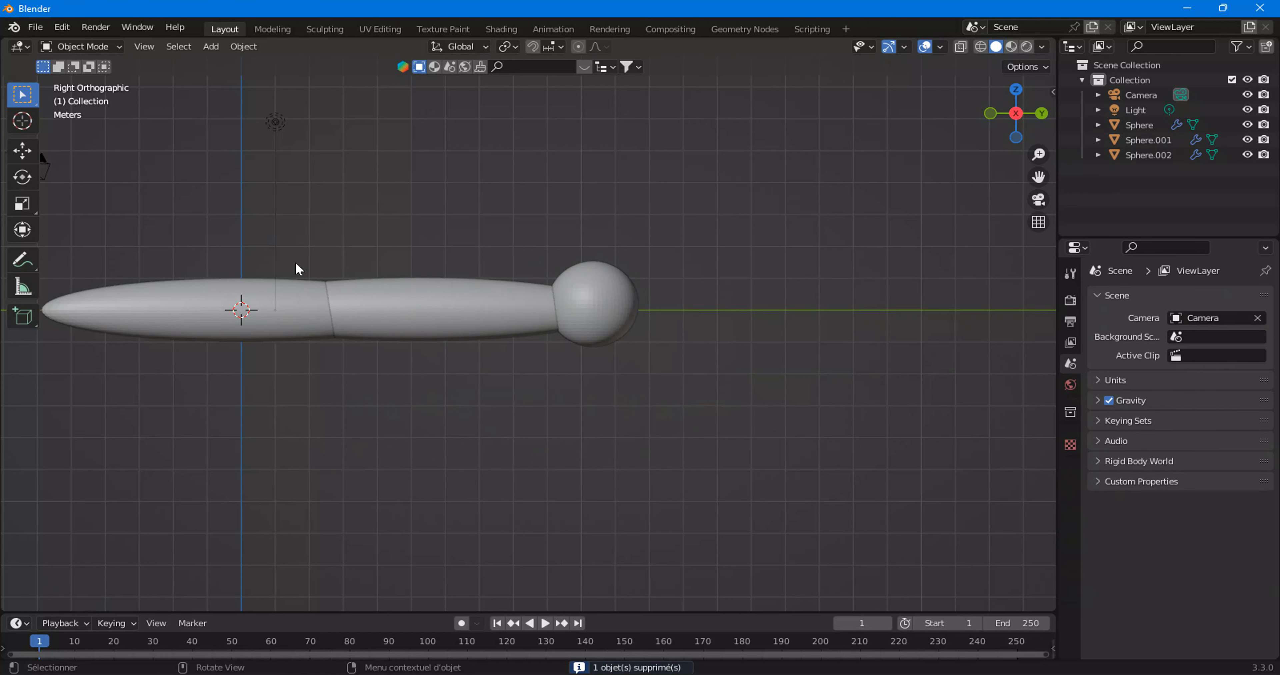
Duplicate both arm ellipsoids together and place the copy below and beyond the end sphere.
{"action": "left_click_drag", "start_coordinate": [263, 235], "coordinate": [352, 309]}
{"action": "left_click", "coordinate": [369, 312]}
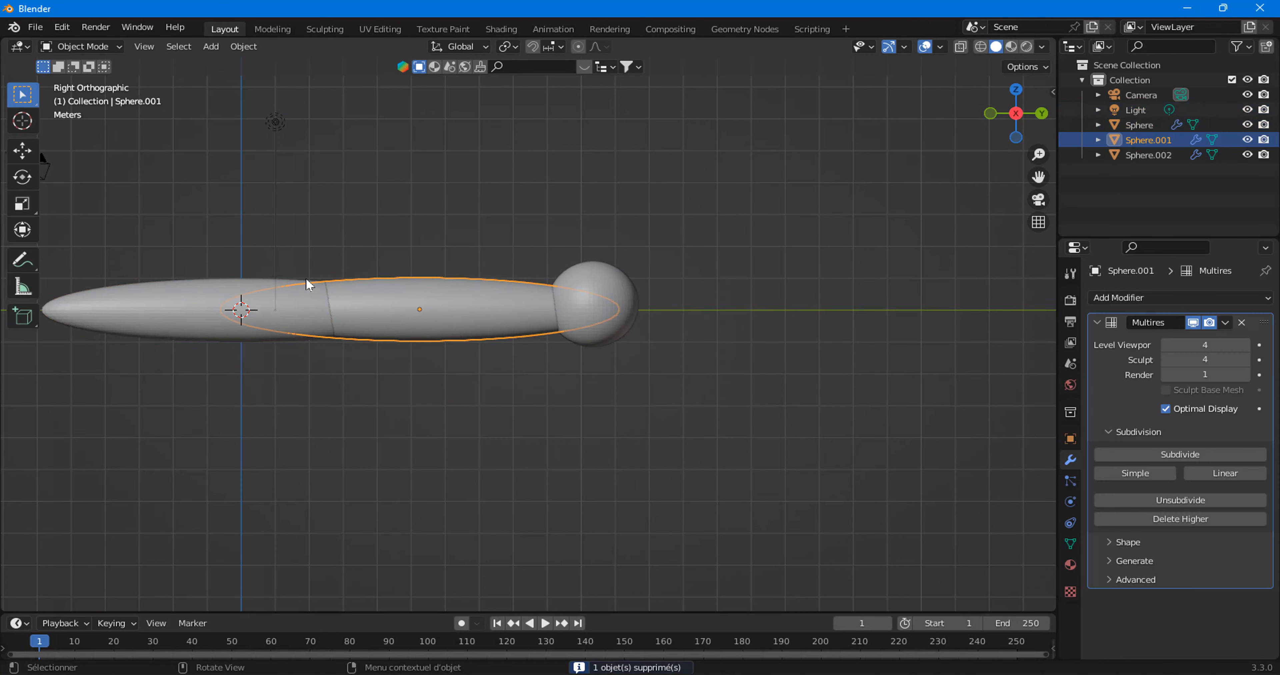
{"action": "left_click", "coordinate": [371, 345], "text": "shift"}
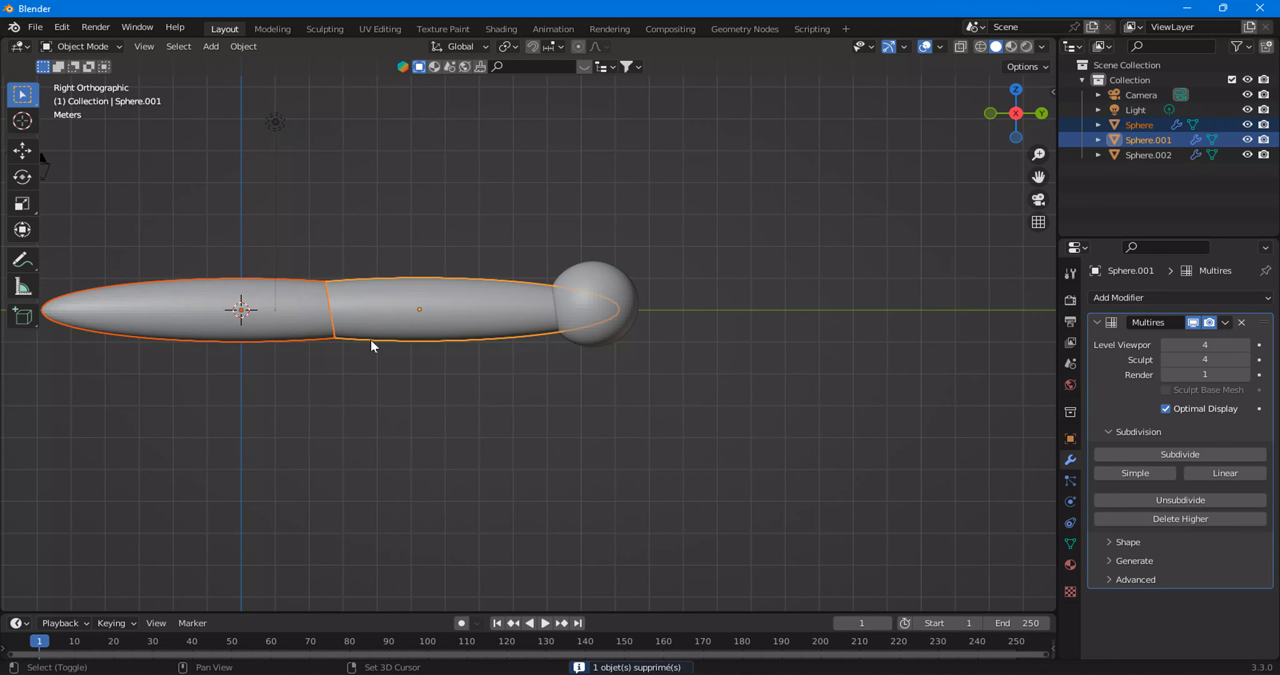
{"action": "key", "text": "shift+d"}
{"action": "left_click", "coordinate": [893, 378]}
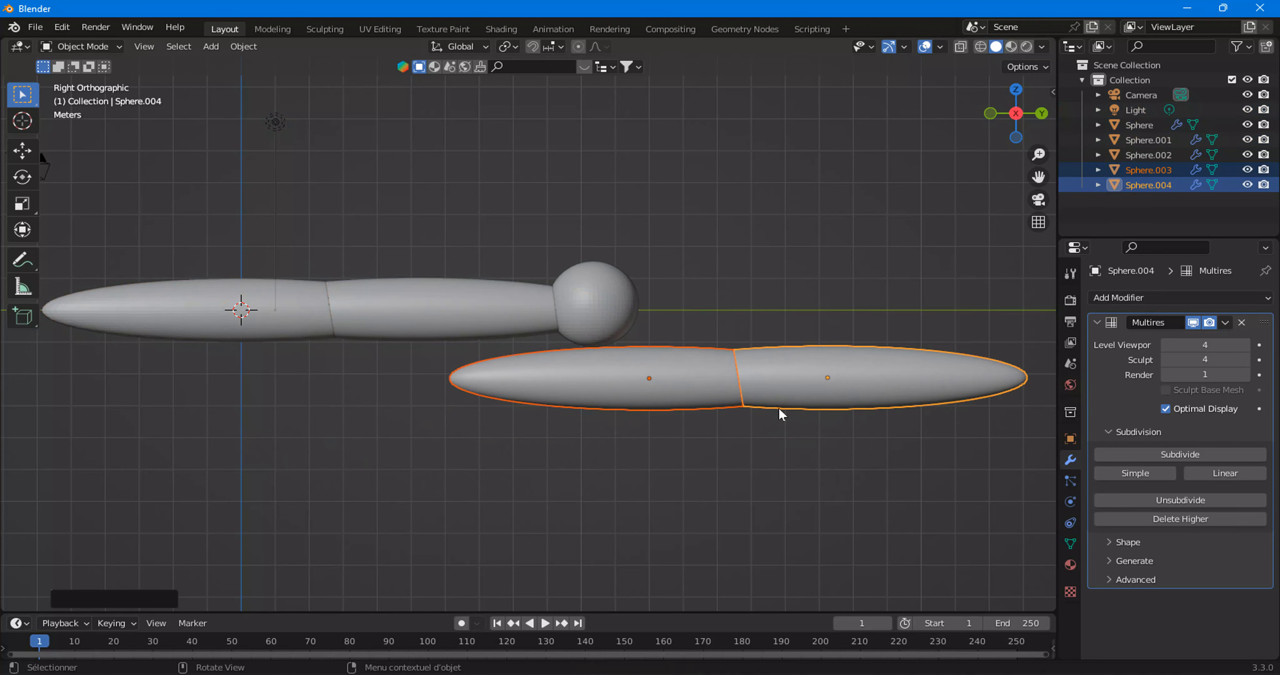
Shrink the duplicated ellipsoid pair to roughly a third of its size and insert it into the end sphere as the first finger.
{"action": "middle_click_drag", "start_coordinate": [743, 410], "coordinate": [525, 424], "text": "shift"}
{"action": "scroll", "coordinate": [550, 398], "scroll_direction": "up", "scroll_amount": 1}
{"action": "key", "text": "s"}
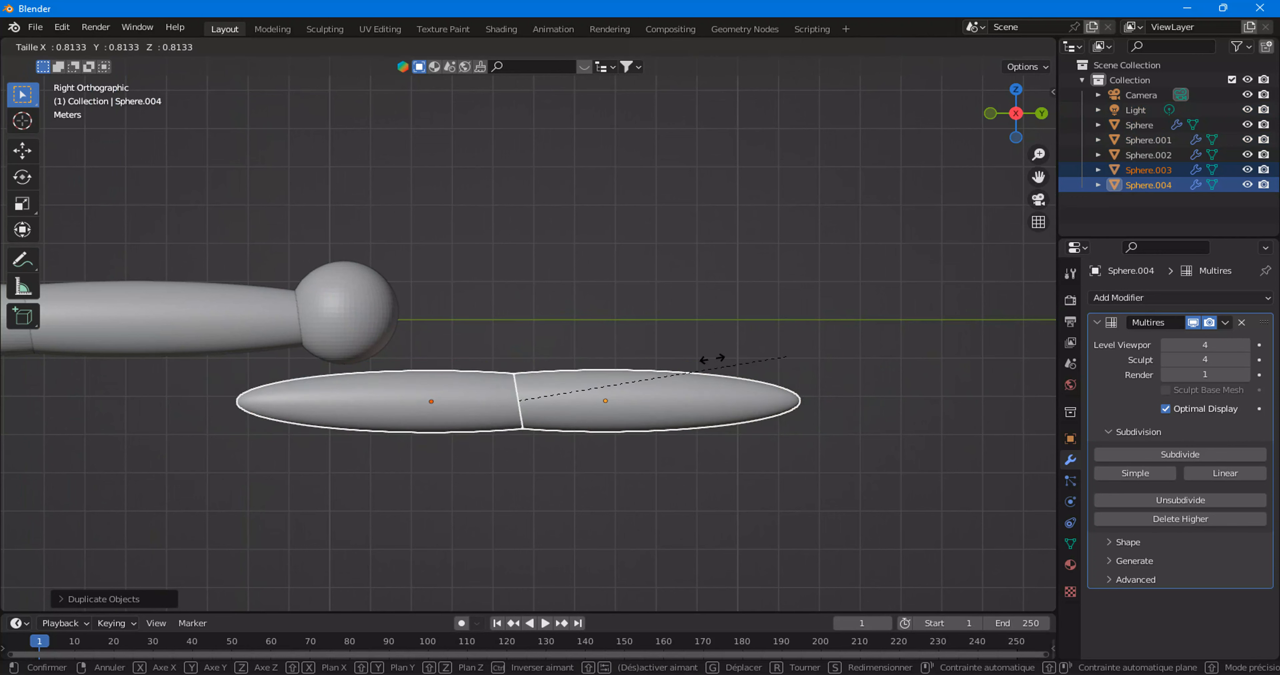
{"action": "left_click", "coordinate": [622, 364]}
{"action": "key", "text": "g"}
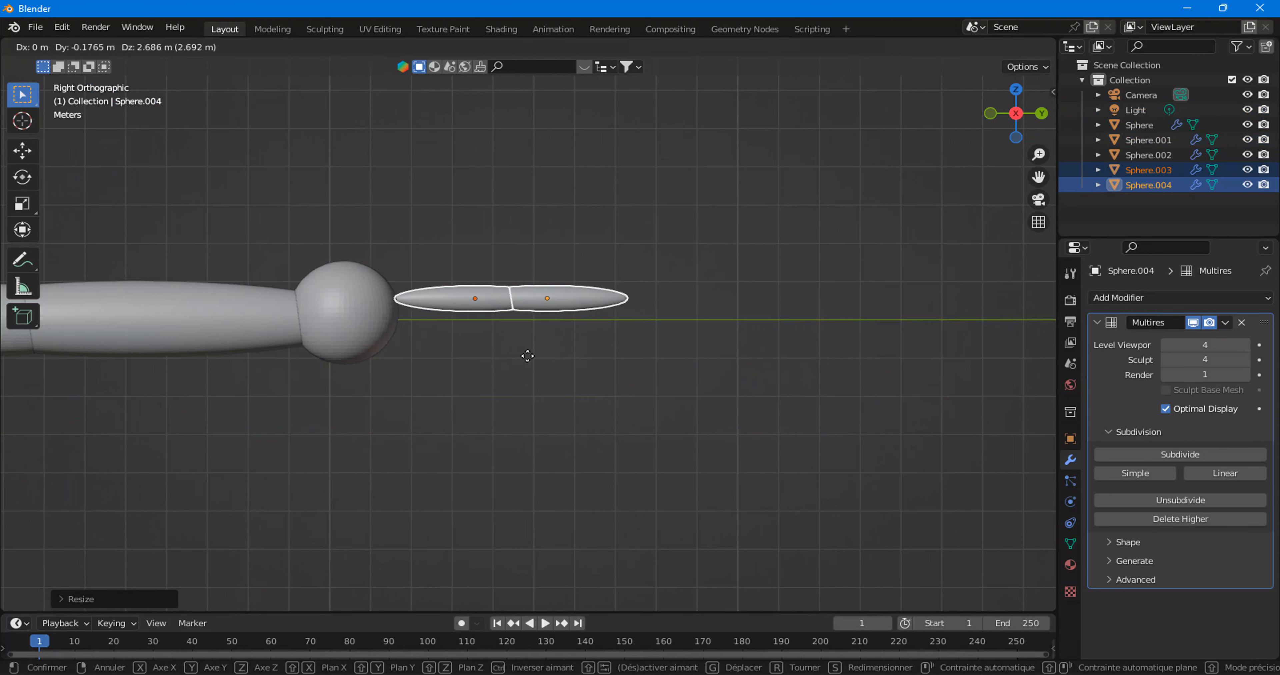
{"action": "left_click", "coordinate": [499, 365]}
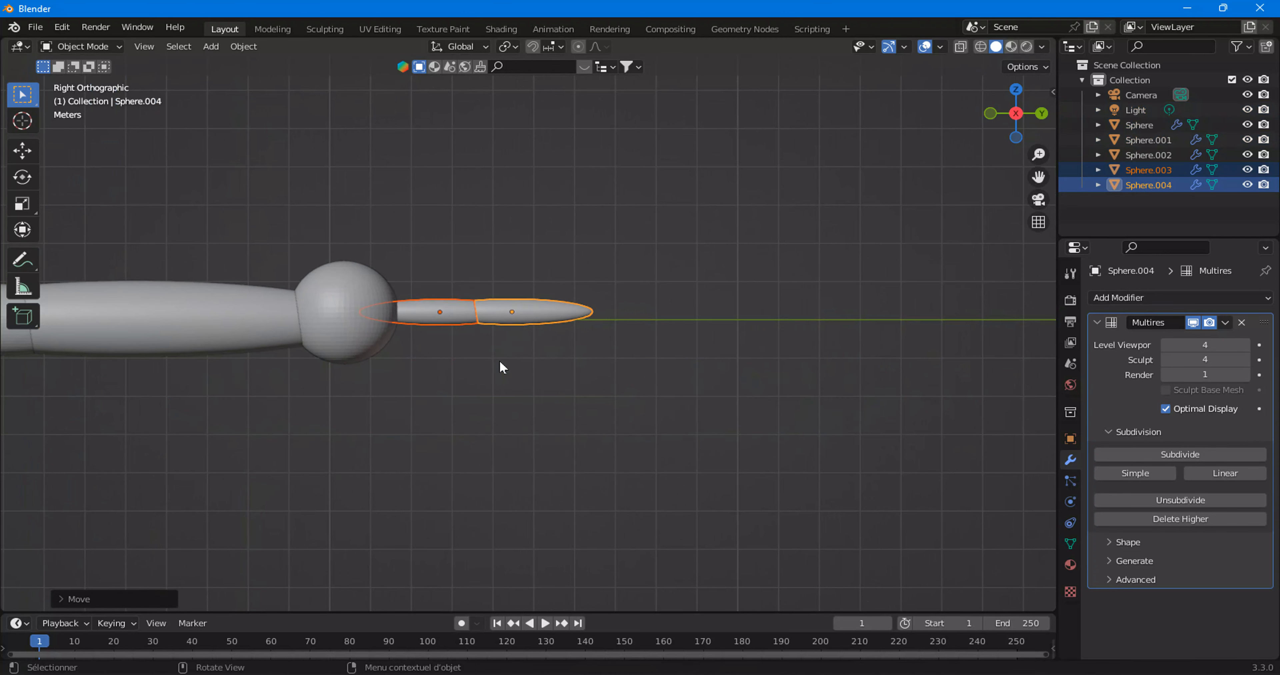
Duplicate the finger pair, place the copy just below and slightly back in negative Y, and scale it down slightly.
{"action": "key", "text": "shift+d"}
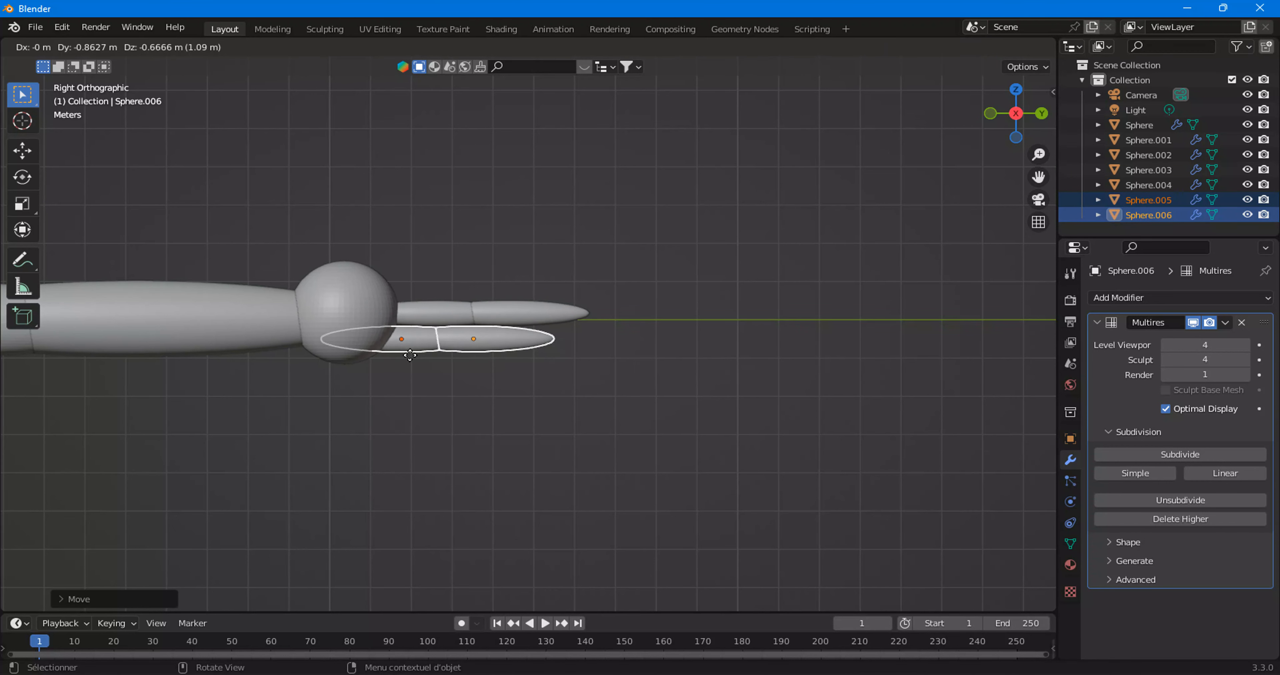
{"action": "left_click", "coordinate": [409, 356]}
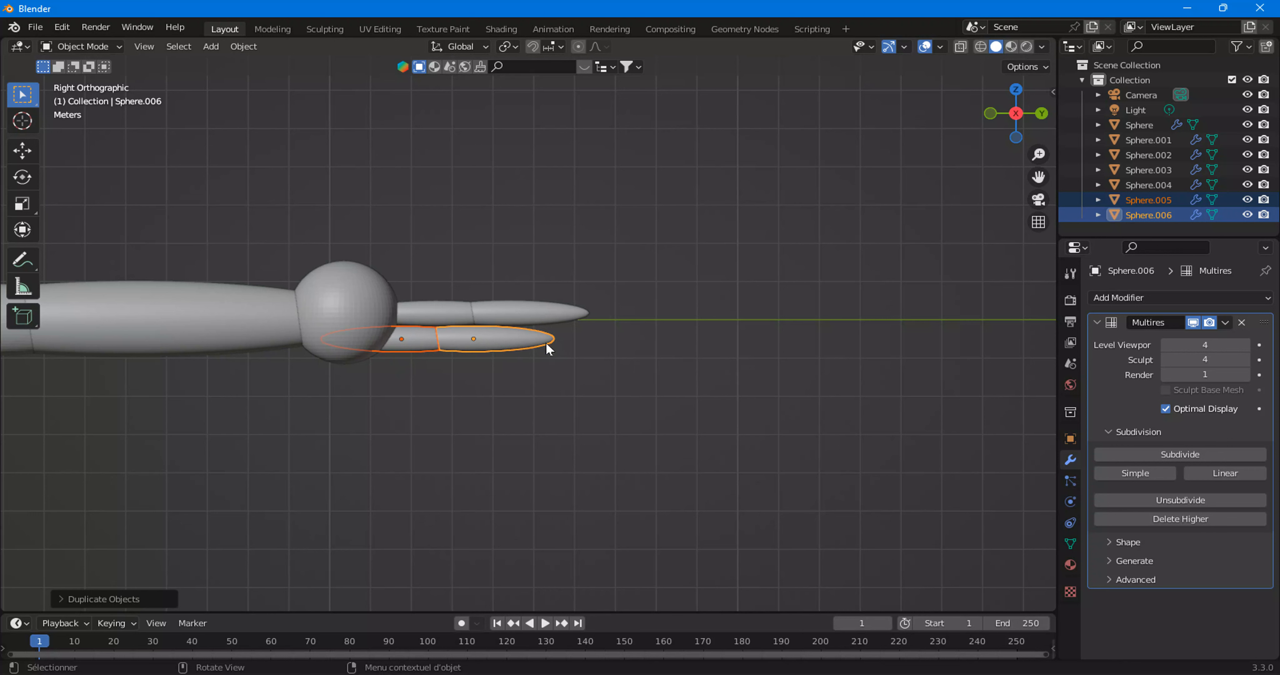
{"action": "key", "text": "s"}
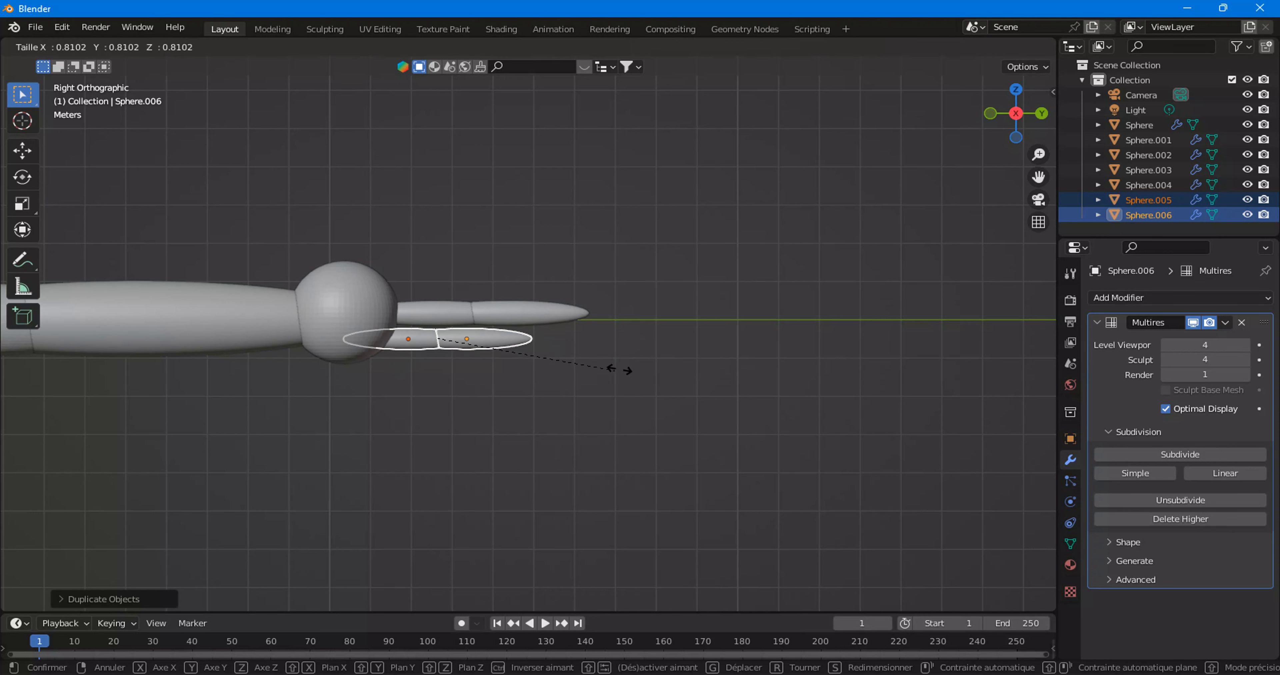
{"action": "left_click", "coordinate": [640, 366]}
Raise the first finger's two segments slightly to widen the gap above the second finger.
{"action": "left_click", "coordinate": [512, 315]}
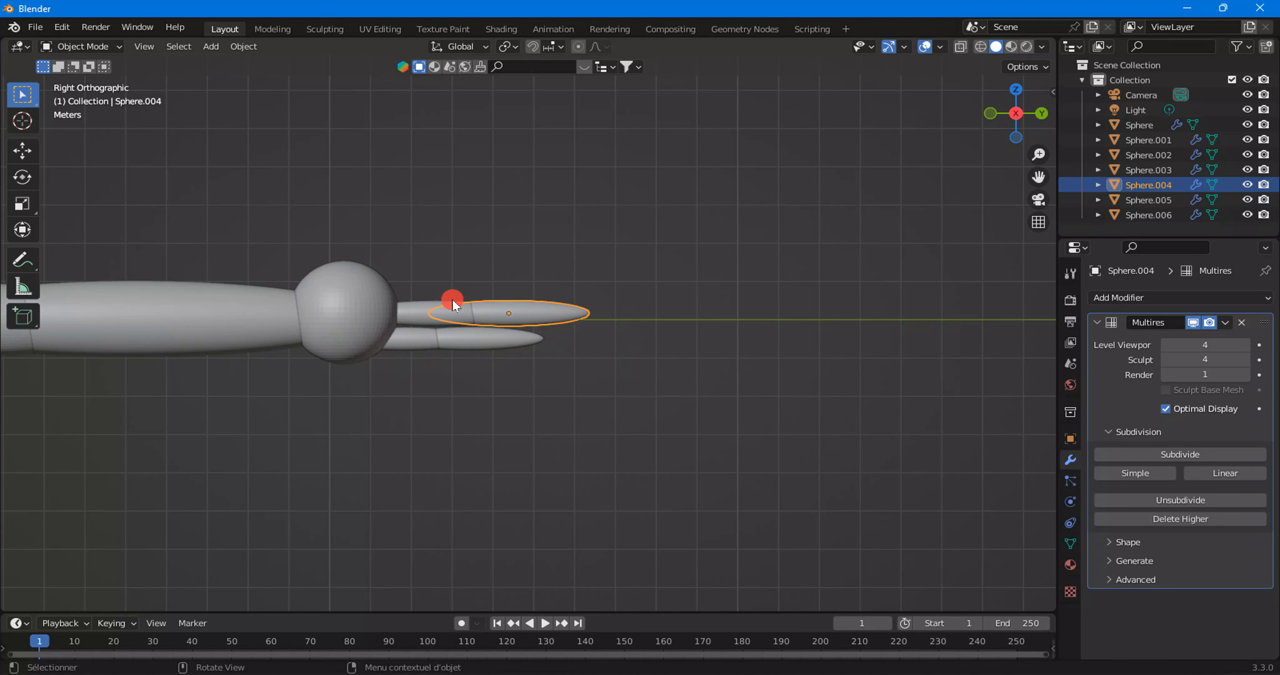
{"action": "left_click_drag", "start_coordinate": [453, 301], "coordinate": [537, 350]}
{"action": "key", "text": "g"}
{"action": "left_click", "coordinate": [499, 311]}
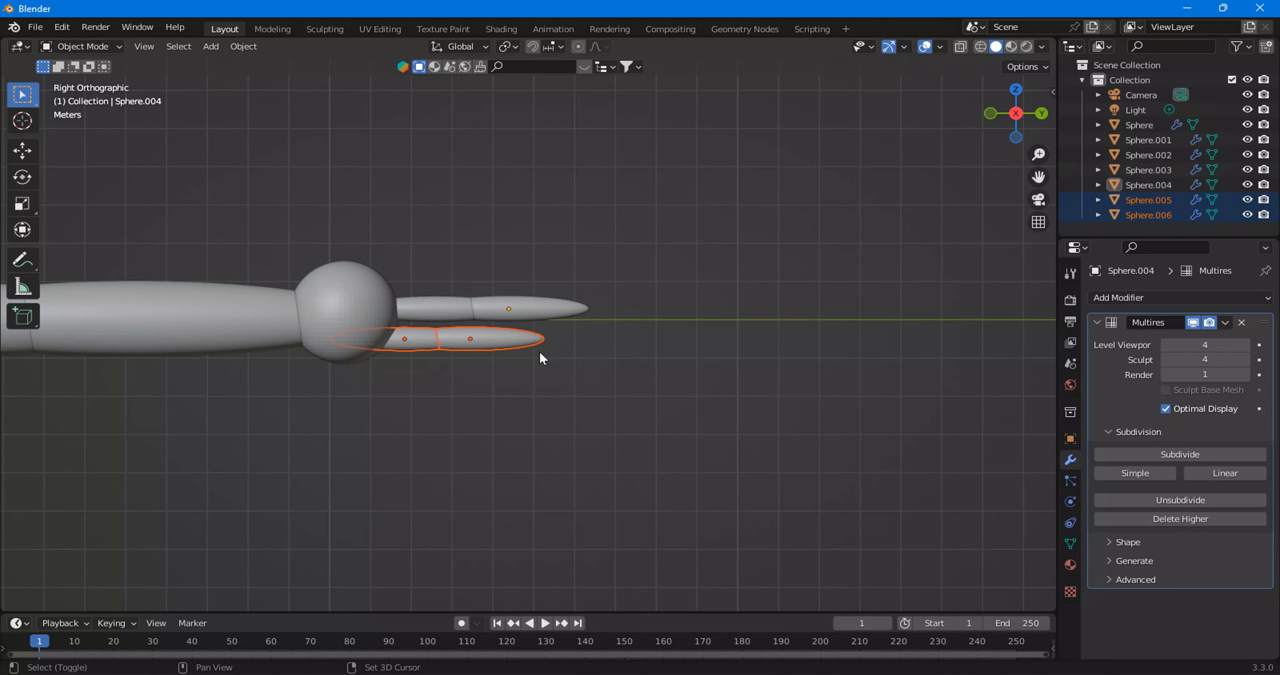
Duplicate the second finger below the hand and shrink the copy to about three quarters of its size.
{"action": "key", "text": "shift+d"}
{"action": "left_click", "coordinate": [627, 399]}
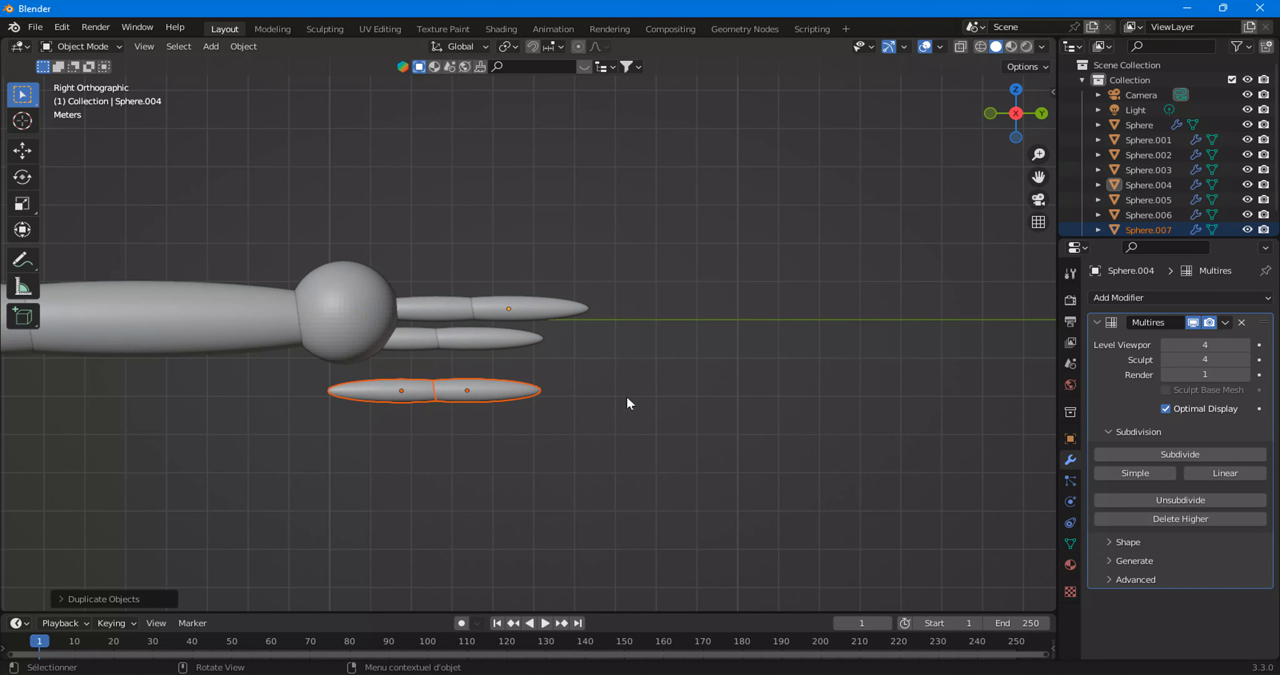
{"action": "key", "text": "s"}
{"action": "left_click", "coordinate": [629, 396]}
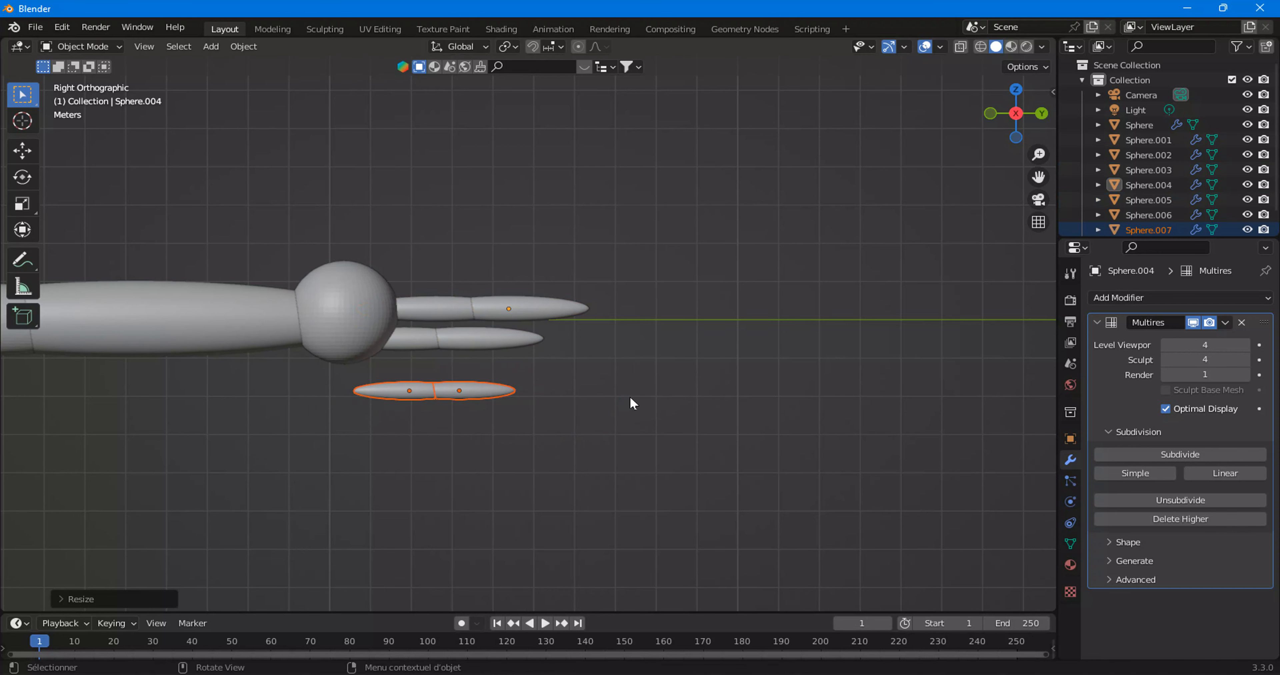
Tilt the small lowest finger slightly downward, dismiss the antivirus pop-up, and attach the finger to the underside of the palm sphere.
{"action": "key", "text": "r"}
{"action": "left_click", "coordinate": [658, 420]}
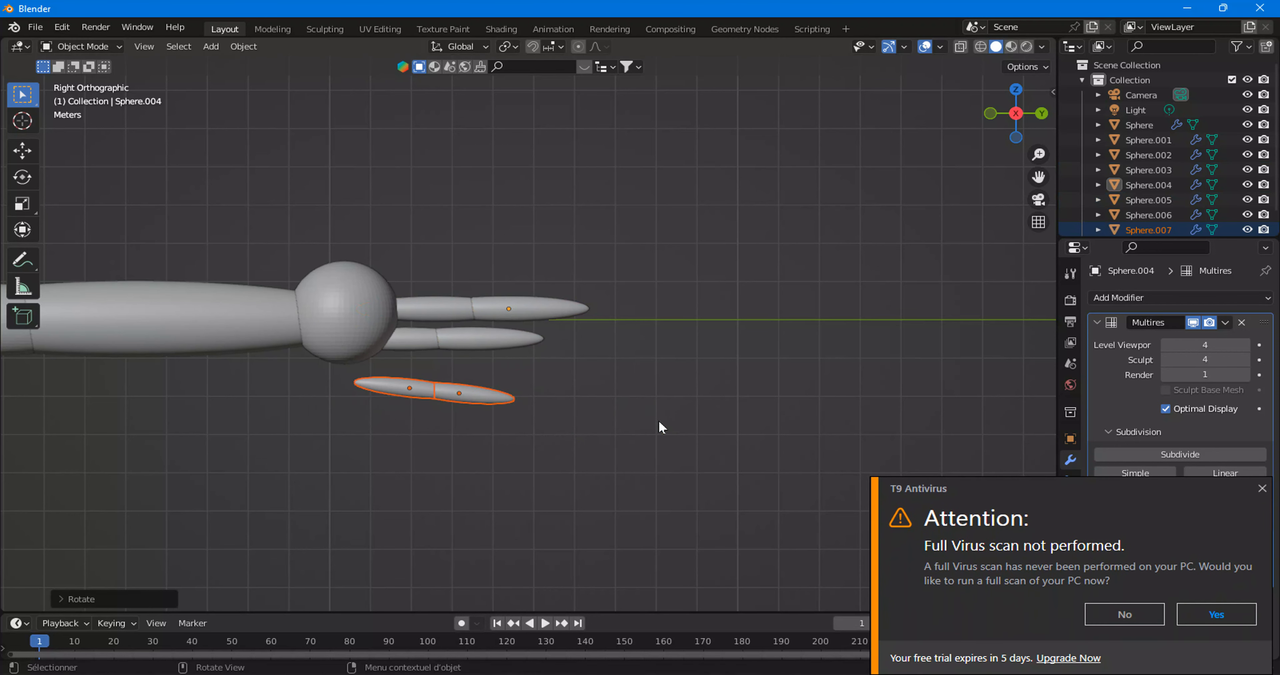
{"action": "left_click", "coordinate": [1262, 489]}
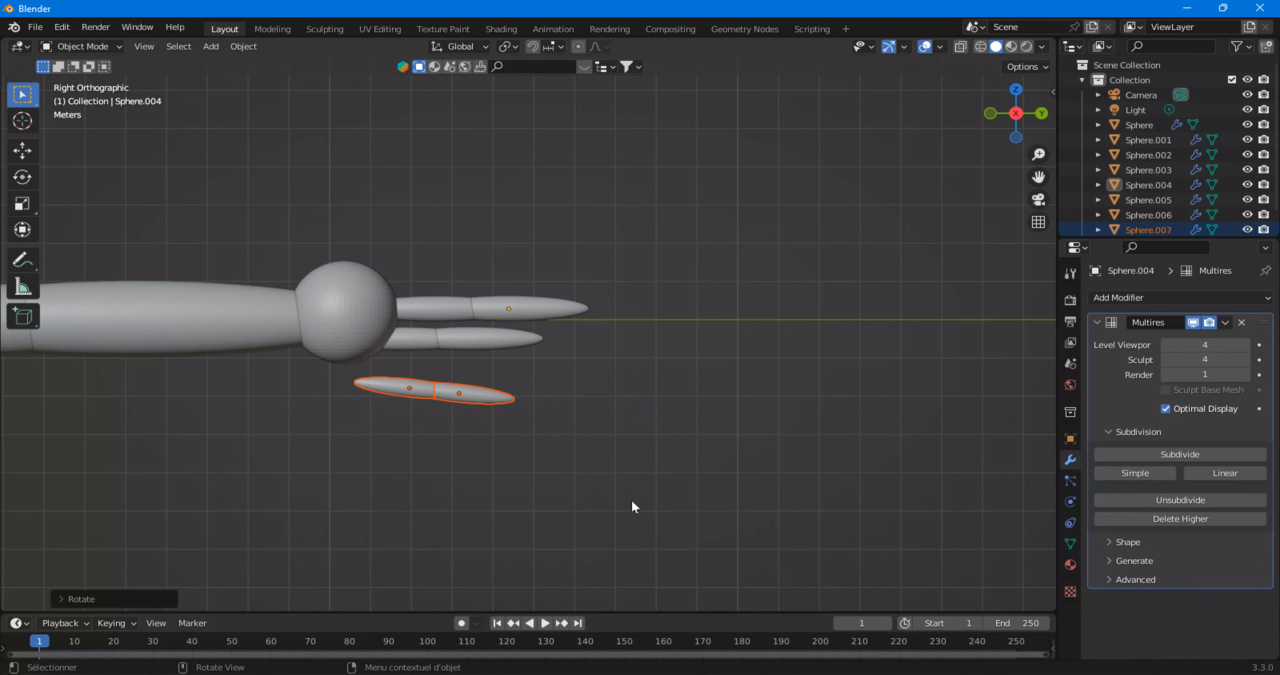
{"action": "key", "text": "g"}
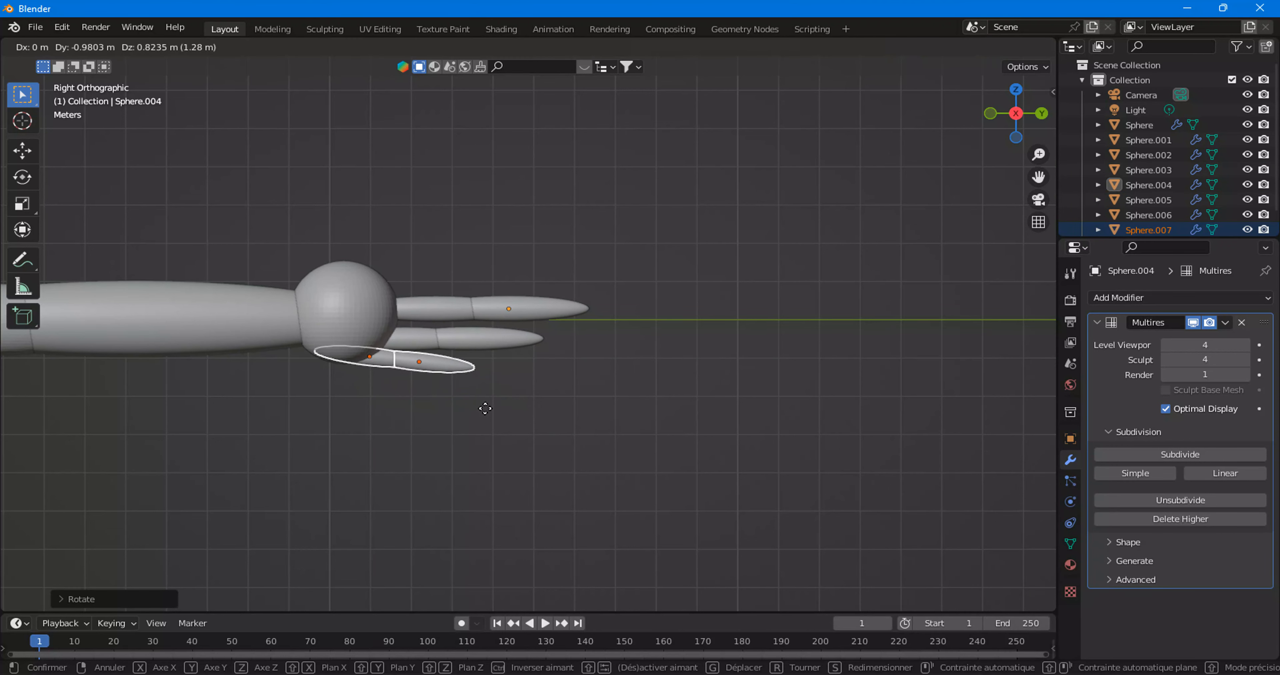
{"action": "left_click", "coordinate": [480, 390]}
Move the two upper fingers together about 0.5 m toward negative Y, deeper into the palm sphere.
{"action": "left_click_drag", "start_coordinate": [429, 320], "coordinate": [456, 347]}
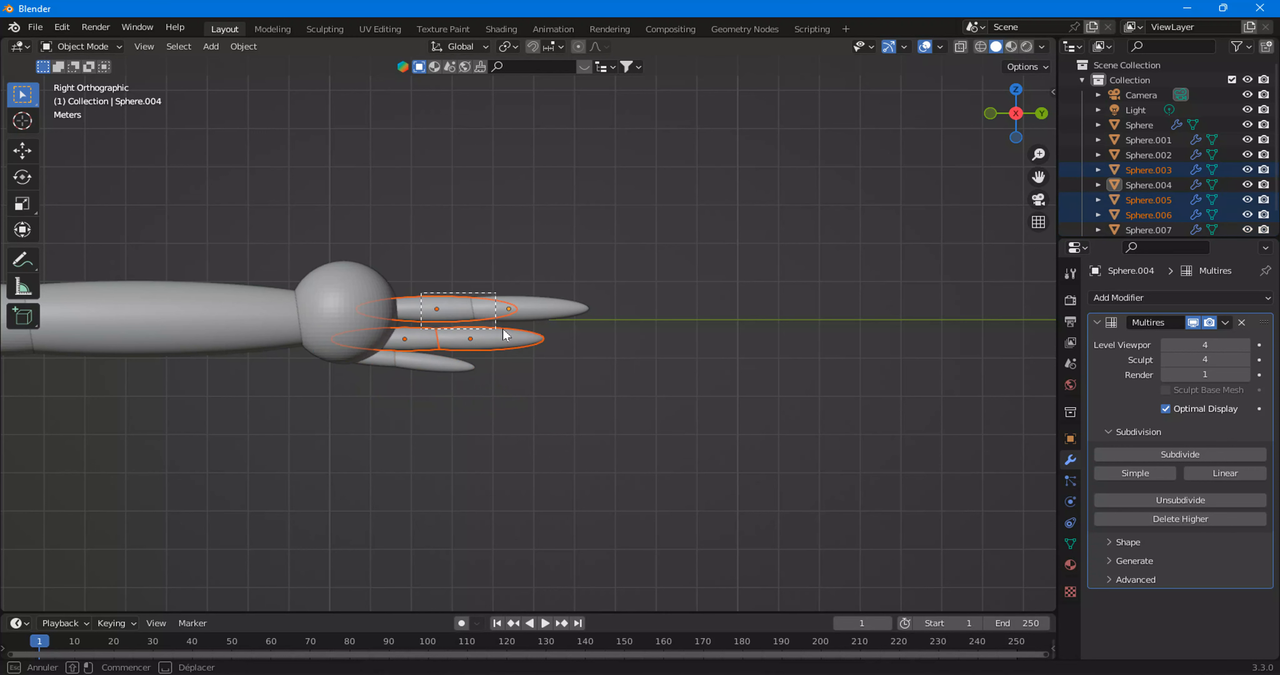
{"action": "left_click", "coordinate": [537, 310], "text": "shift"}
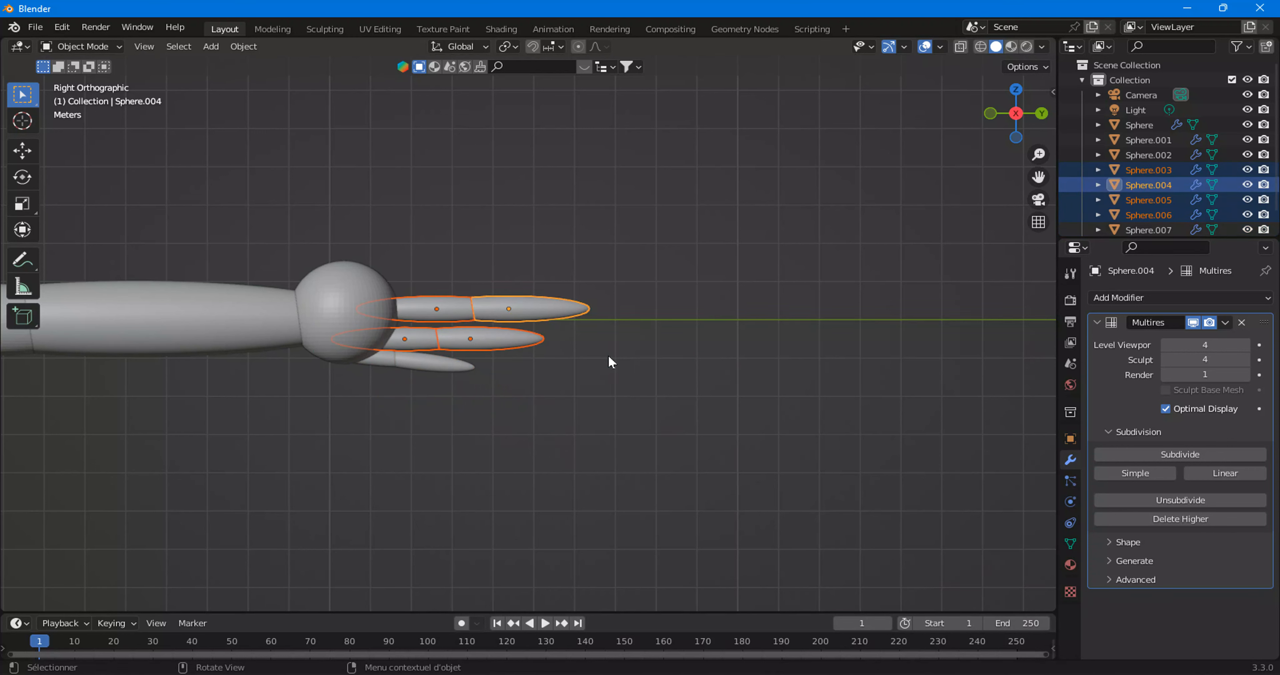
{"action": "key", "text": "g"}
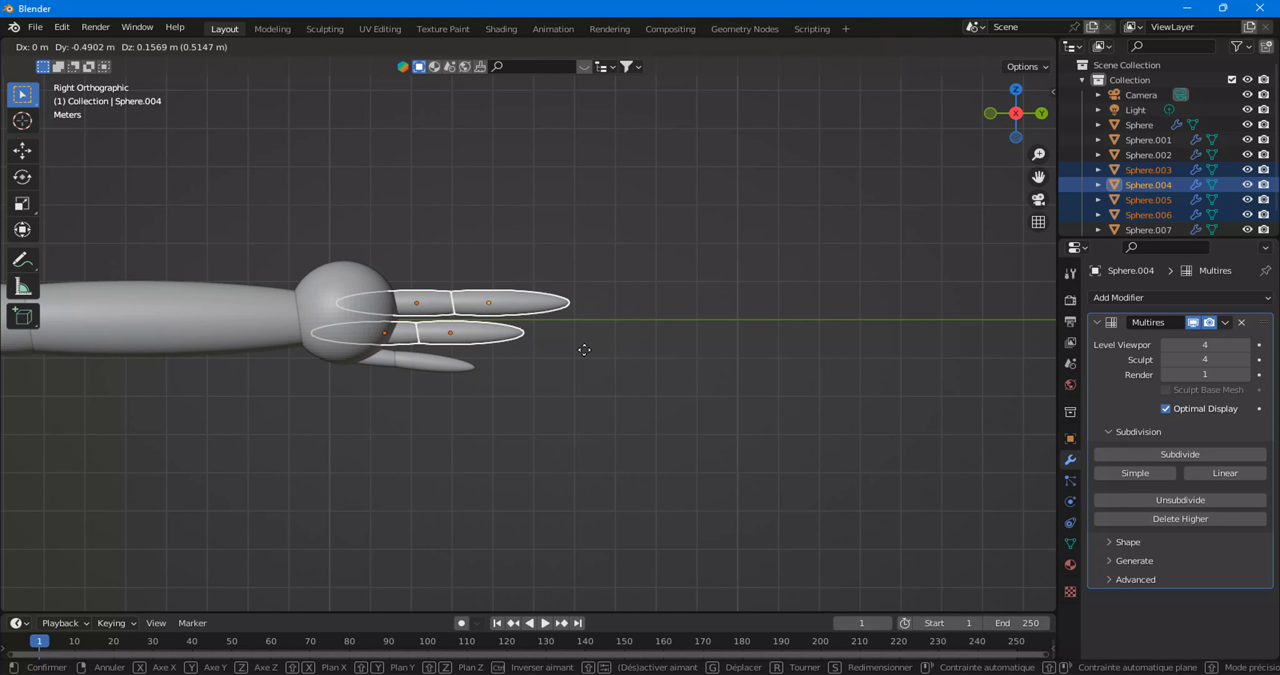
{"action": "left_click", "coordinate": [587, 350]}
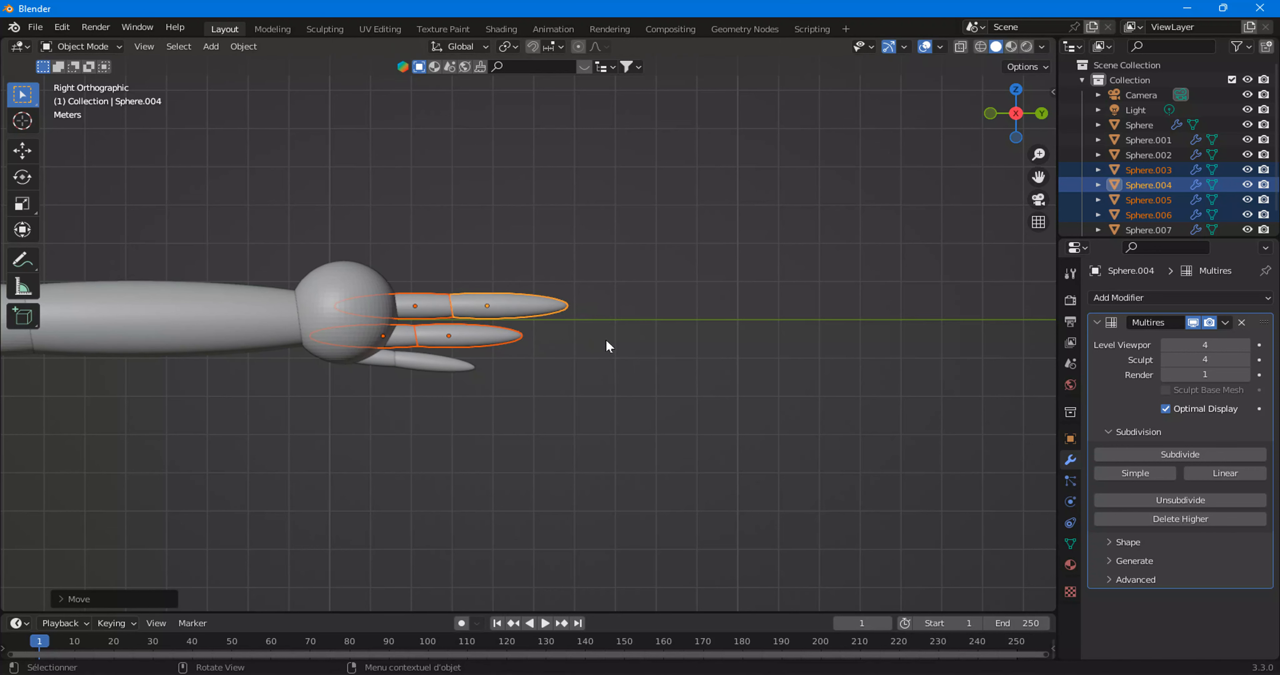
Duplicate the longest finger, place the copy about 0.78 m above it, and scale it down slightly.
{"action": "left_click", "coordinate": [519, 230]}
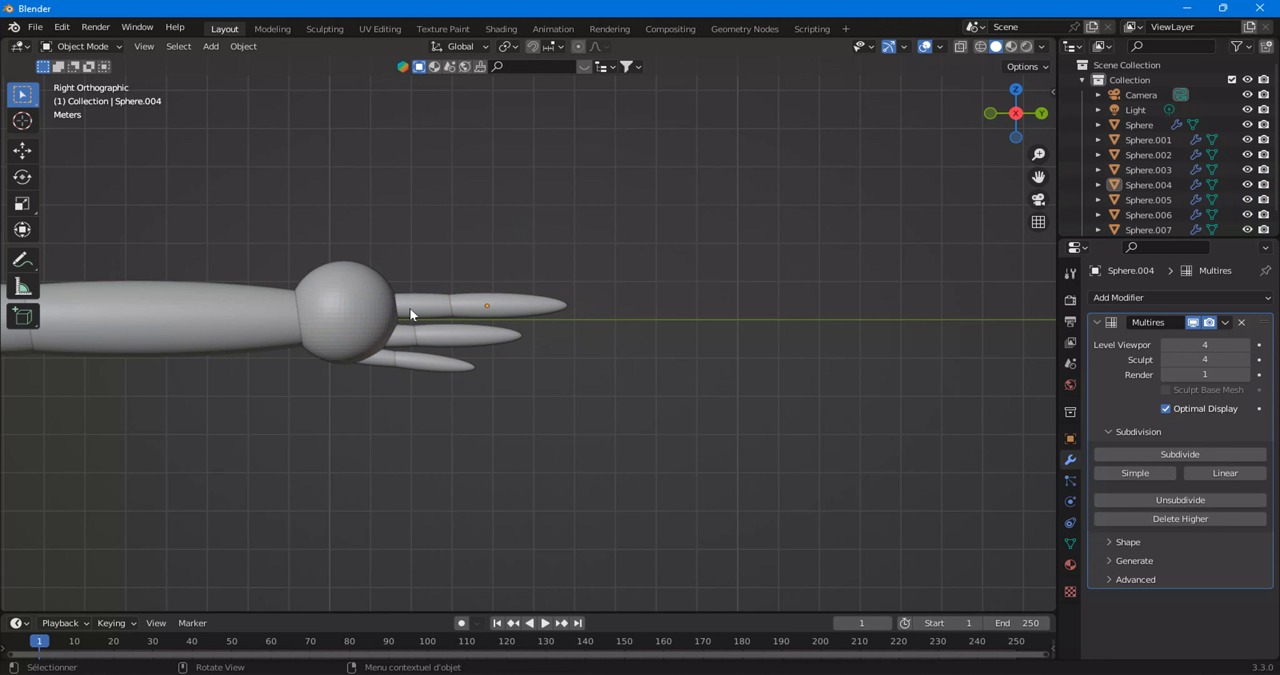
{"action": "left_click", "coordinate": [471, 307], "text": "shift"}
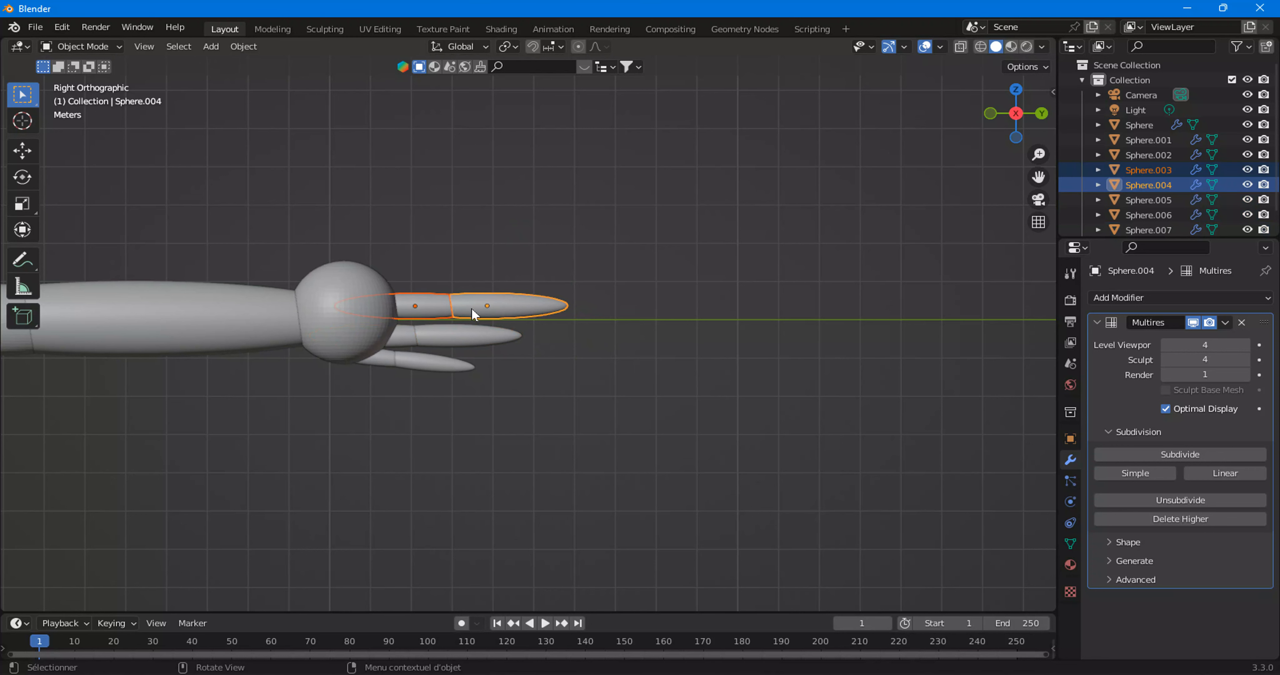
{"action": "key", "text": "shift+d"}
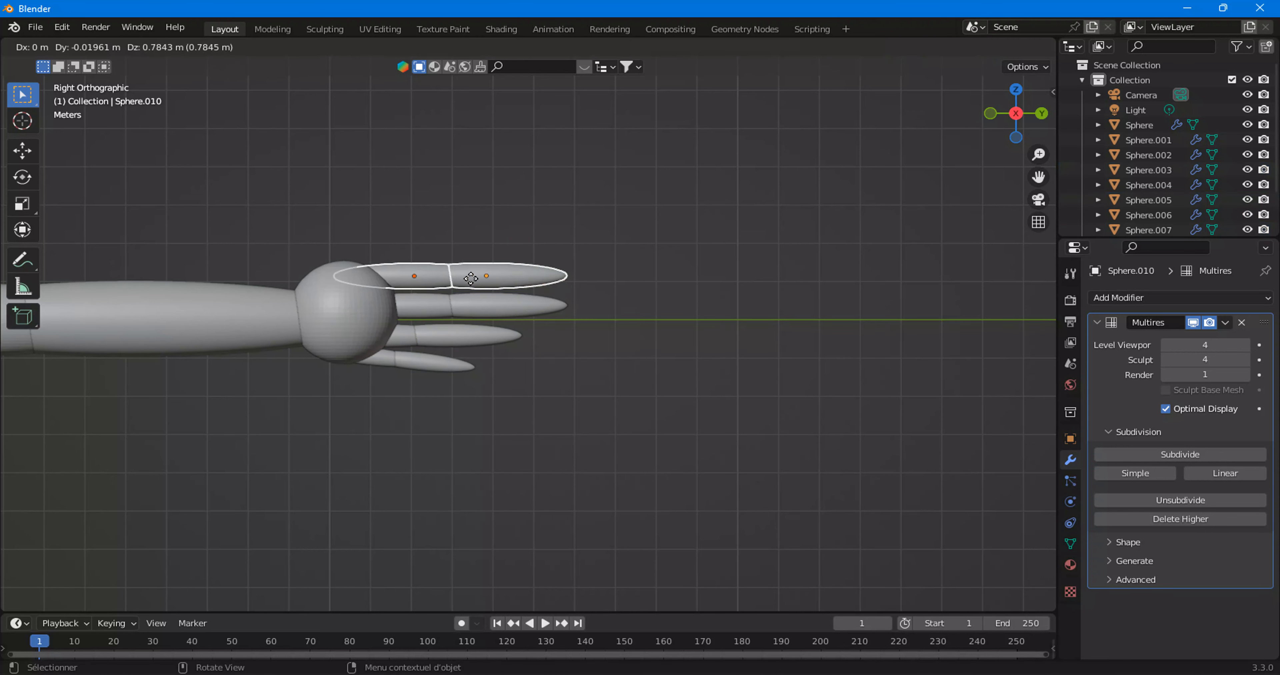
{"action": "left_click", "coordinate": [473, 284]}
{"action": "key", "text": "s"}
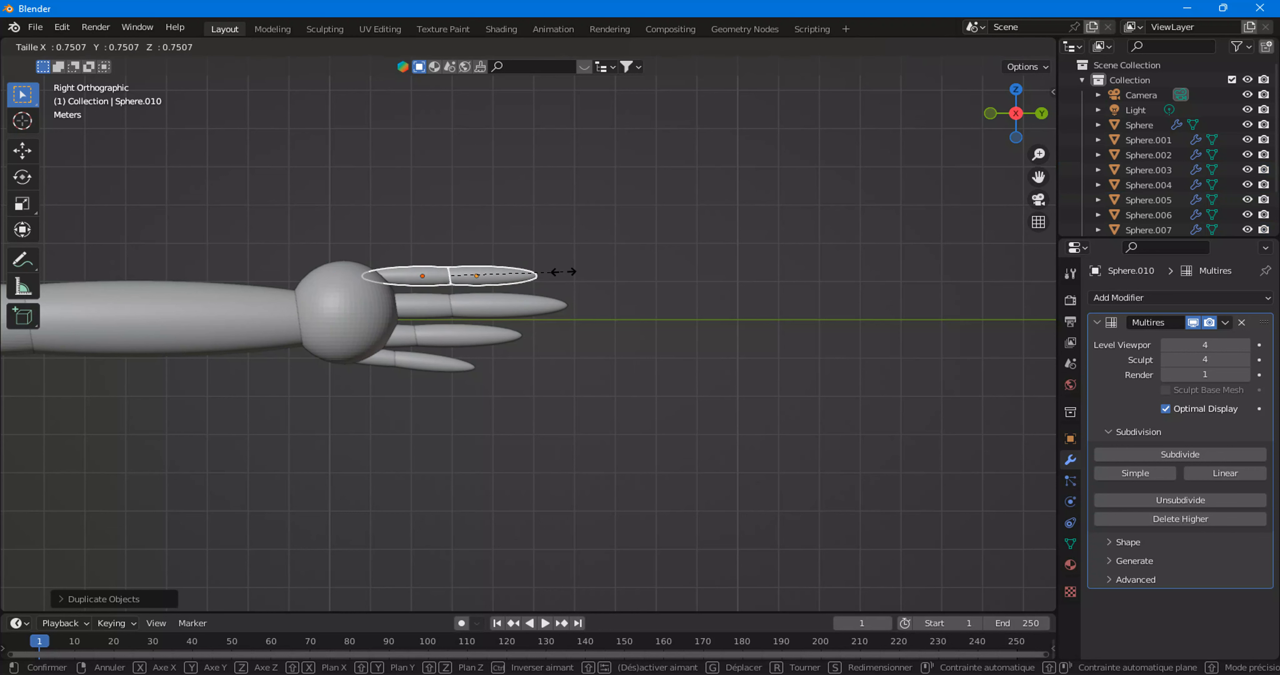
{"action": "left_click", "coordinate": [578, 271]}
Move the new top finger about 0.49 m toward negative Y into the palm and tilt it slightly upward.
{"action": "key", "text": "g"}
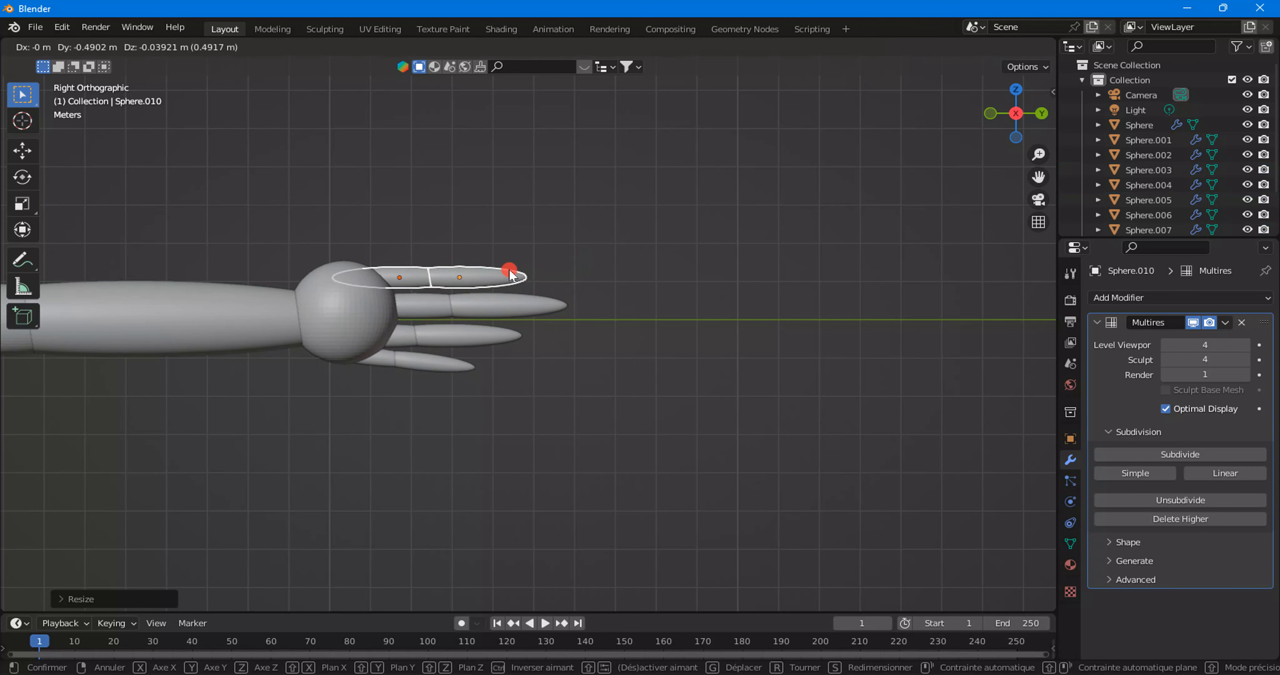
{"action": "left_click", "coordinate": [509, 271]}
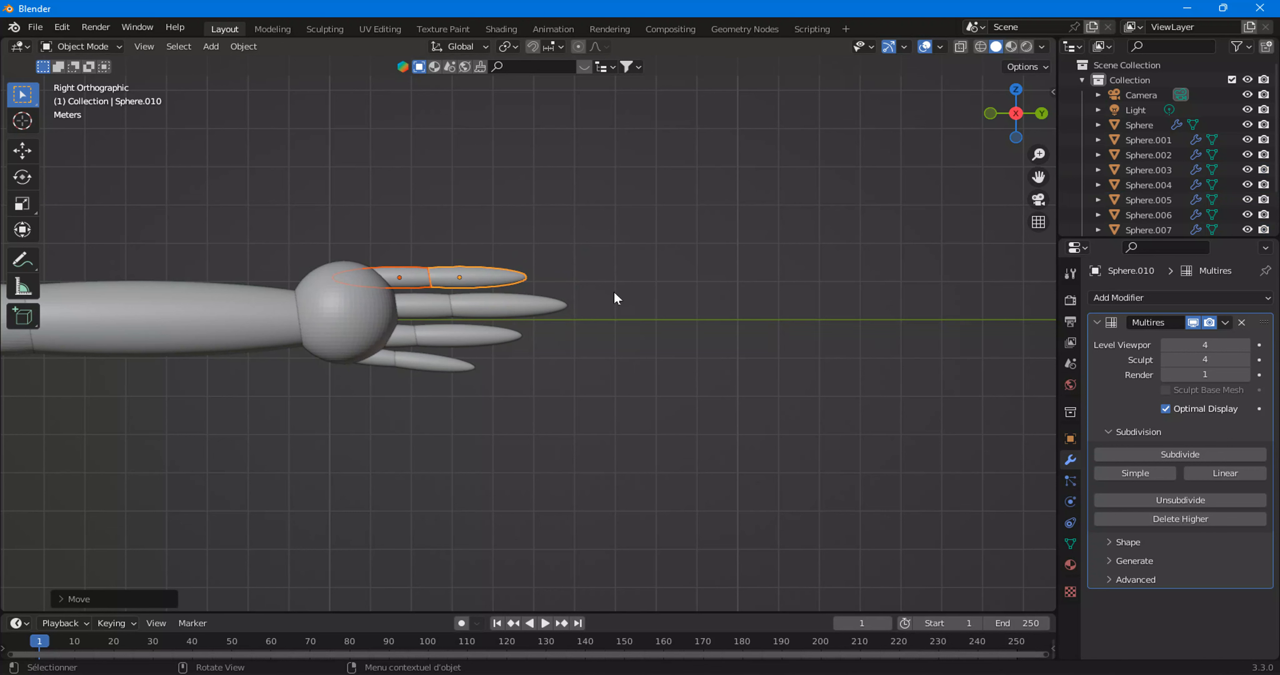
{"action": "key", "text": "r"}
{"action": "left_click", "coordinate": [634, 286]}
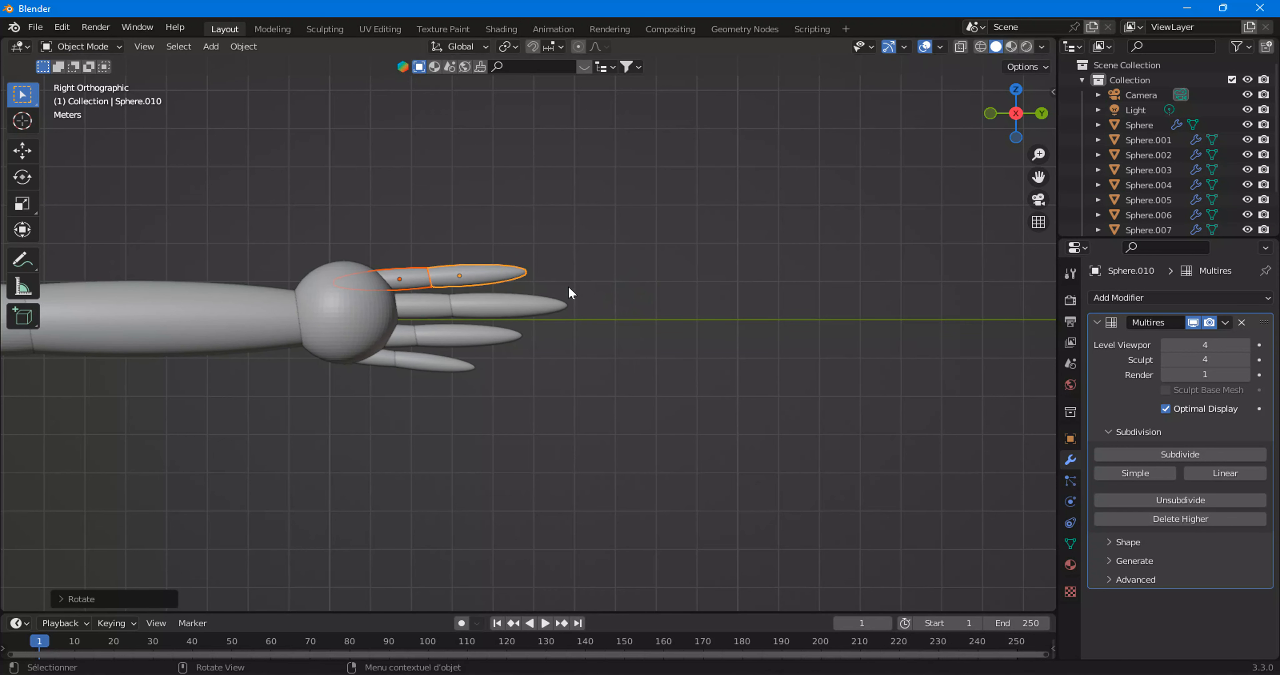
Duplicate the top finger above the hand and rotate the copy steeply upward to form a thumb.
{"action": "key", "text": "shift+d"}
{"action": "left_click", "coordinate": [517, 201]}
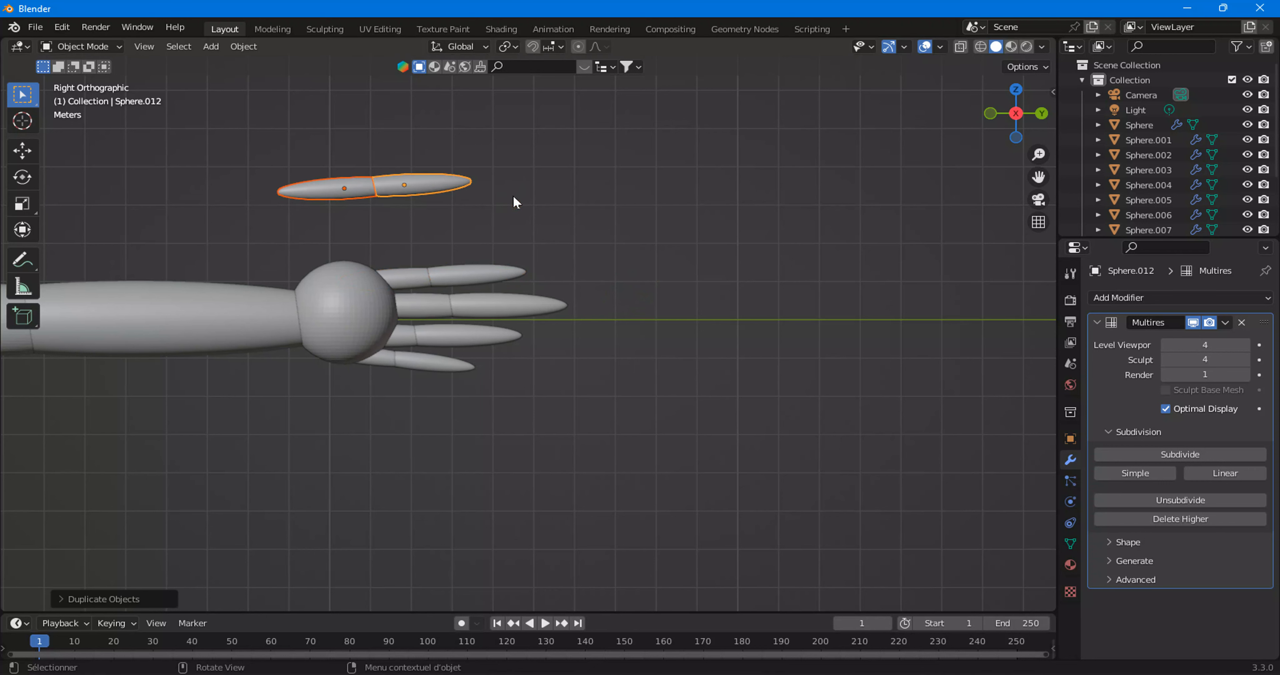
{"action": "key", "text": "r"}
{"action": "left_click", "coordinate": [522, 241]}
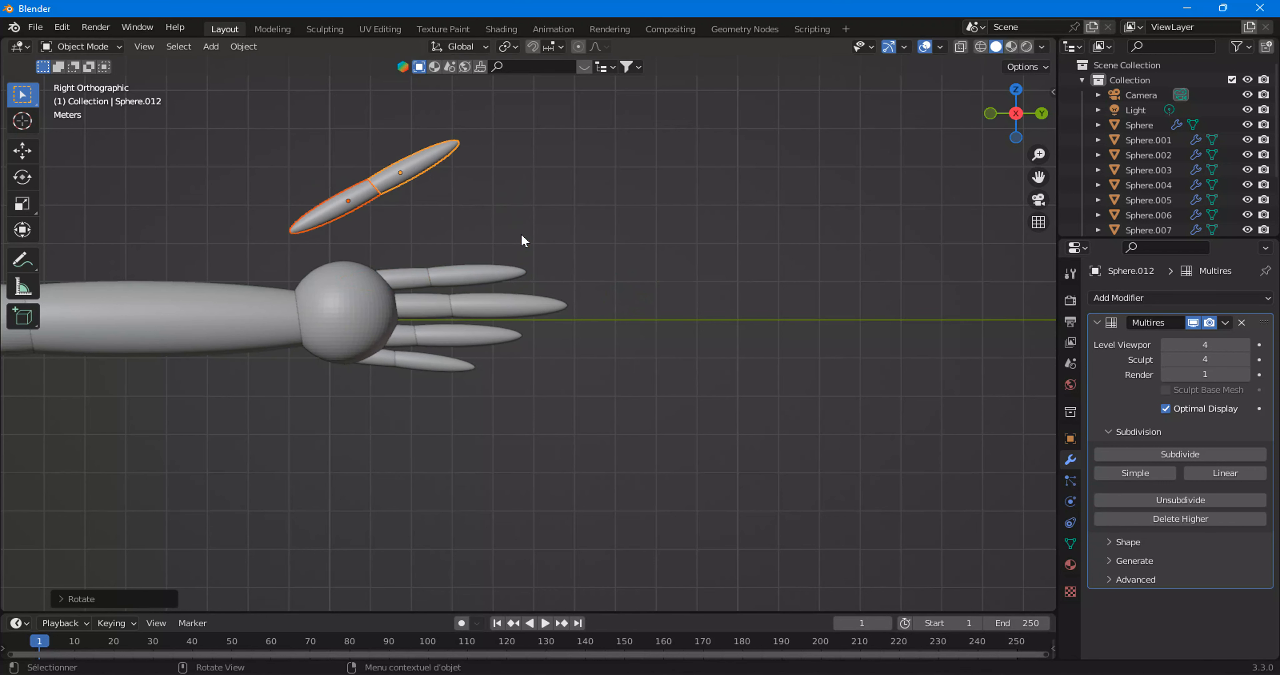
Attach the thumb to the top of the palm sphere, scale it to about 0.82, and nudge it into the sphere.
{"action": "key", "text": "g"}
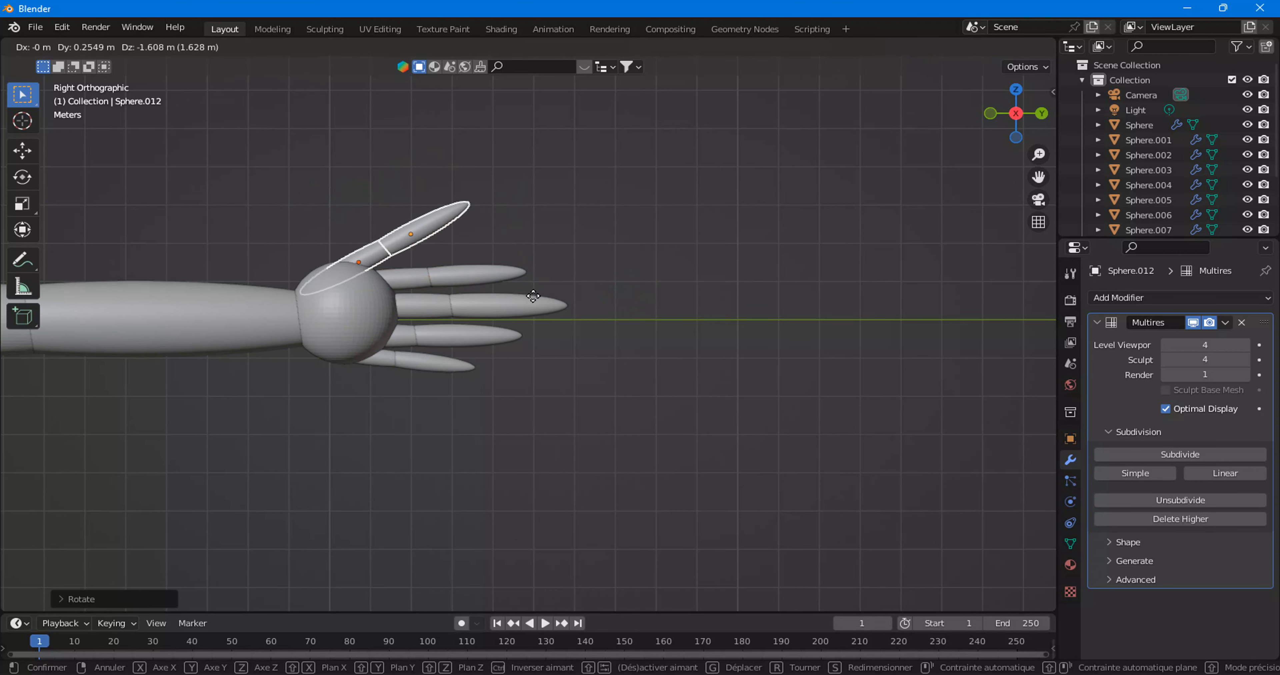
{"action": "left_click", "coordinate": [534, 300]}
{"action": "key", "text": "s"}
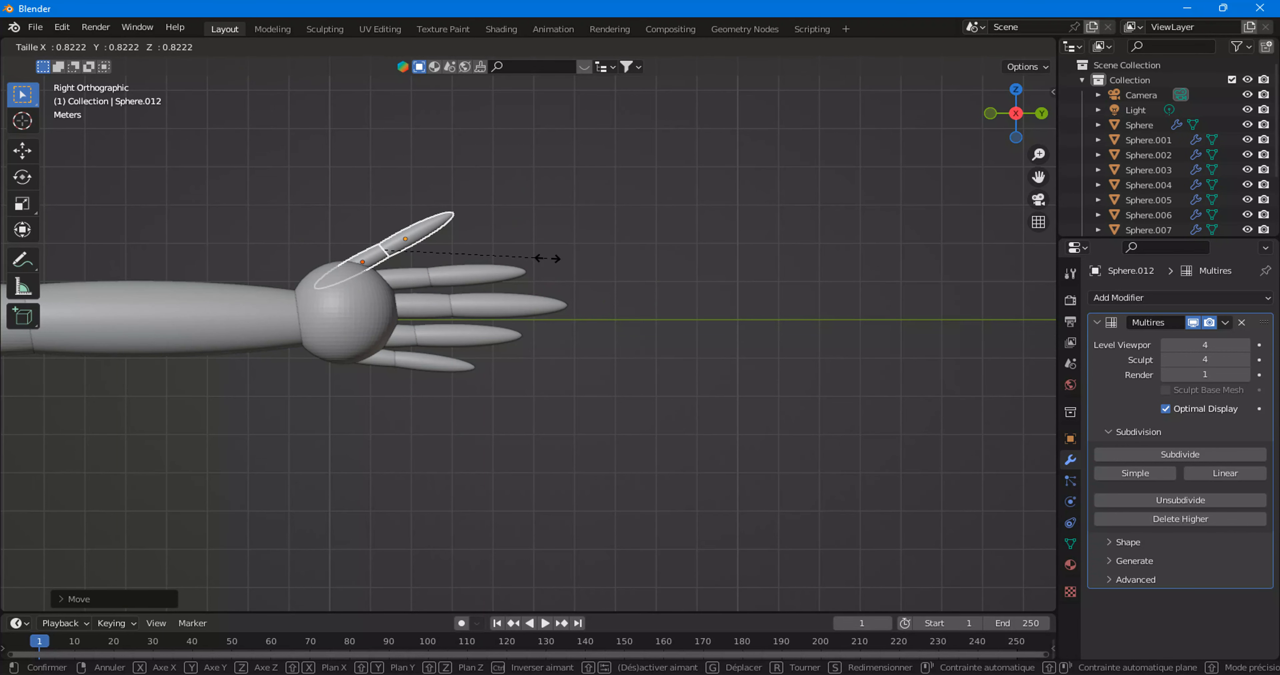
{"action": "left_click", "coordinate": [546, 269]}
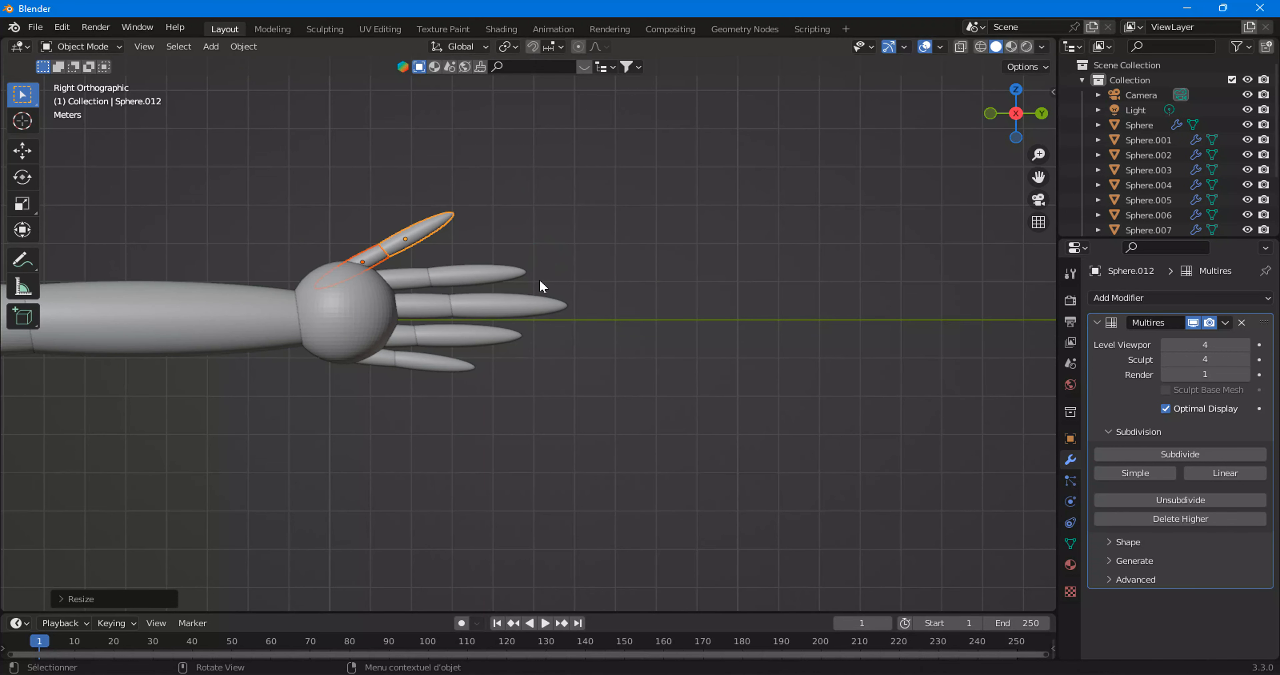
{"action": "key", "text": "g"}
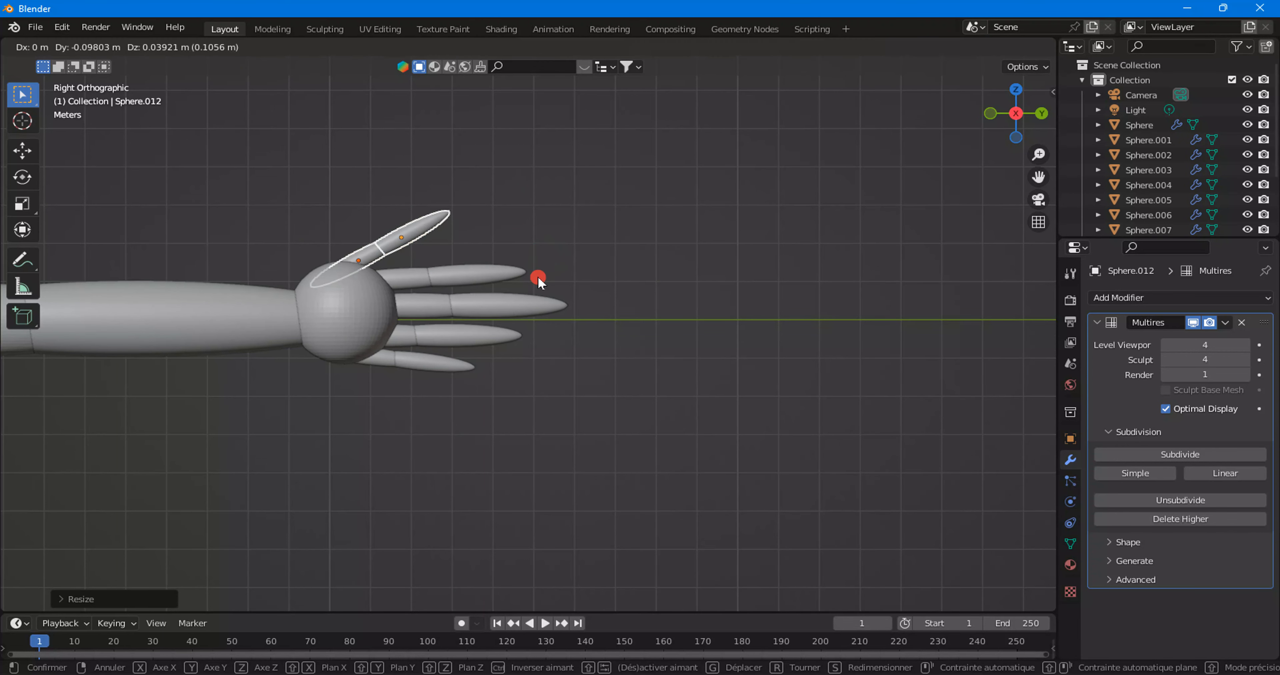
{"action": "left_click", "coordinate": [538, 276]}
{"action": "scroll", "coordinate": [354, 274], "scroll_direction": "down", "scroll_amount": 5}
{"action": "scroll", "coordinate": [405, 288], "scroll_direction": "up", "scroll_amount": 3}
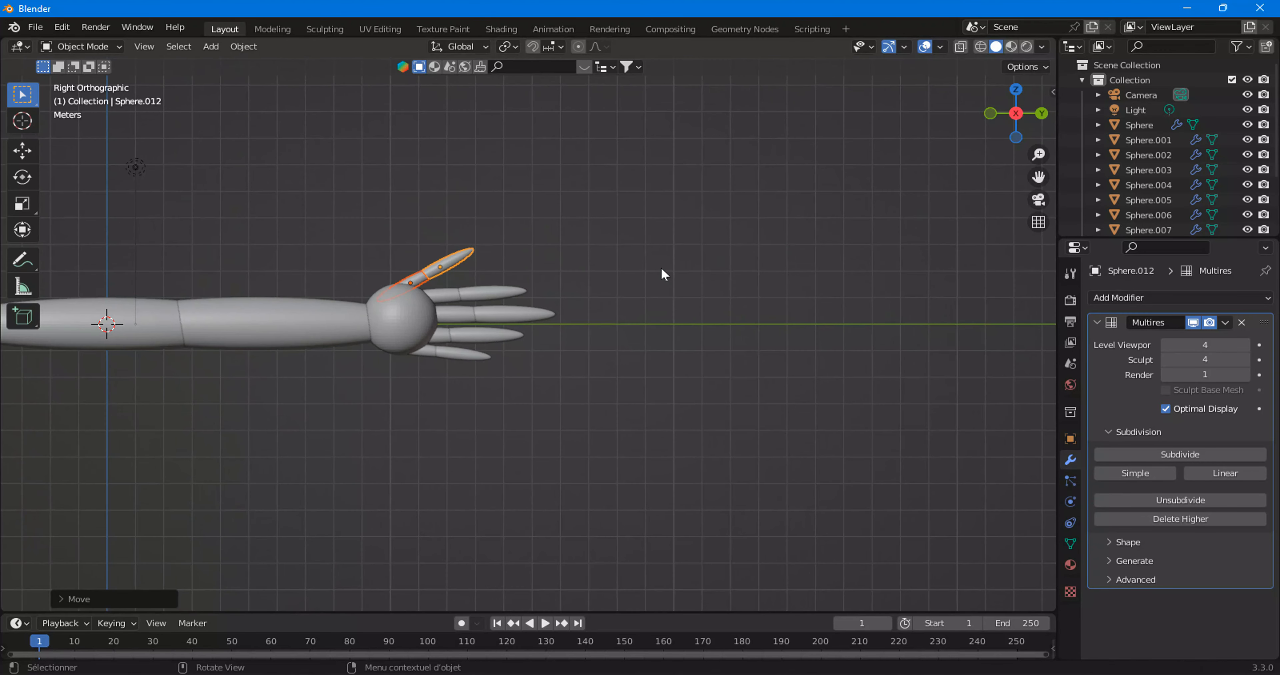
{"action": "left_click_drag", "start_coordinate": [1038, 177], "coordinate": [1039, 178]}
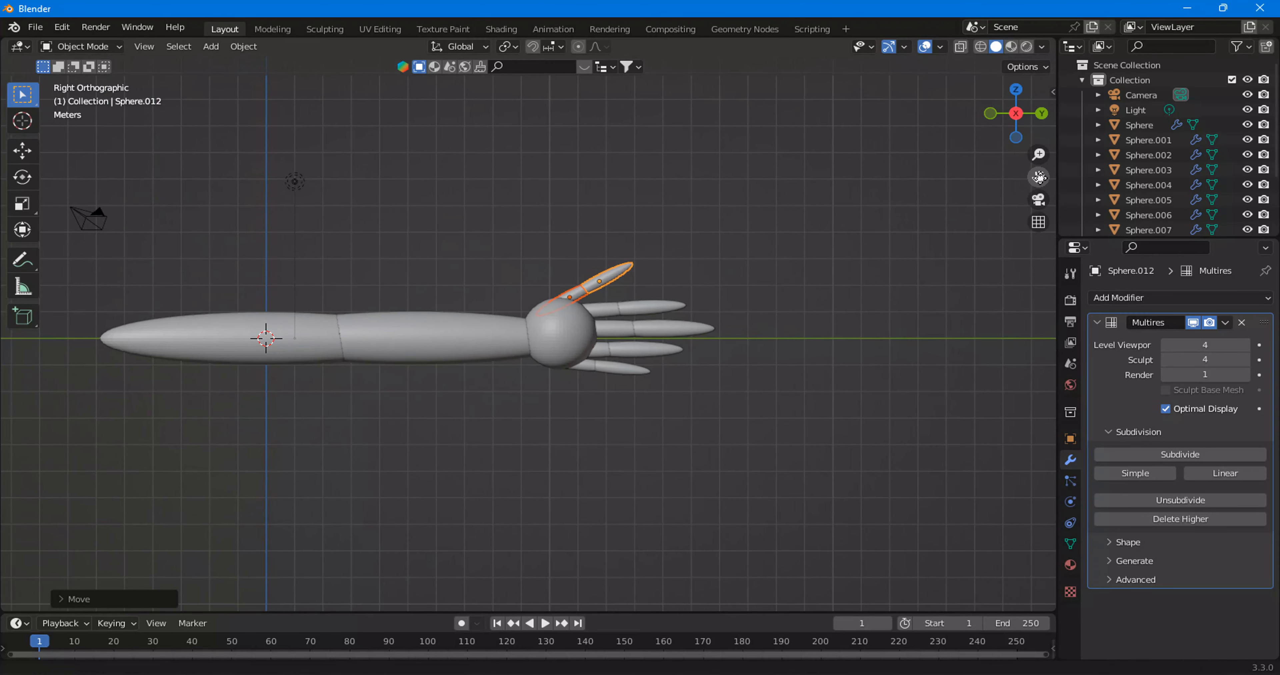
Join the arm, palm and finger spheres into one mesh, with the forearm as the active object.
{"action": "left_click_drag", "start_coordinate": [330, 309], "coordinate": [648, 383]}
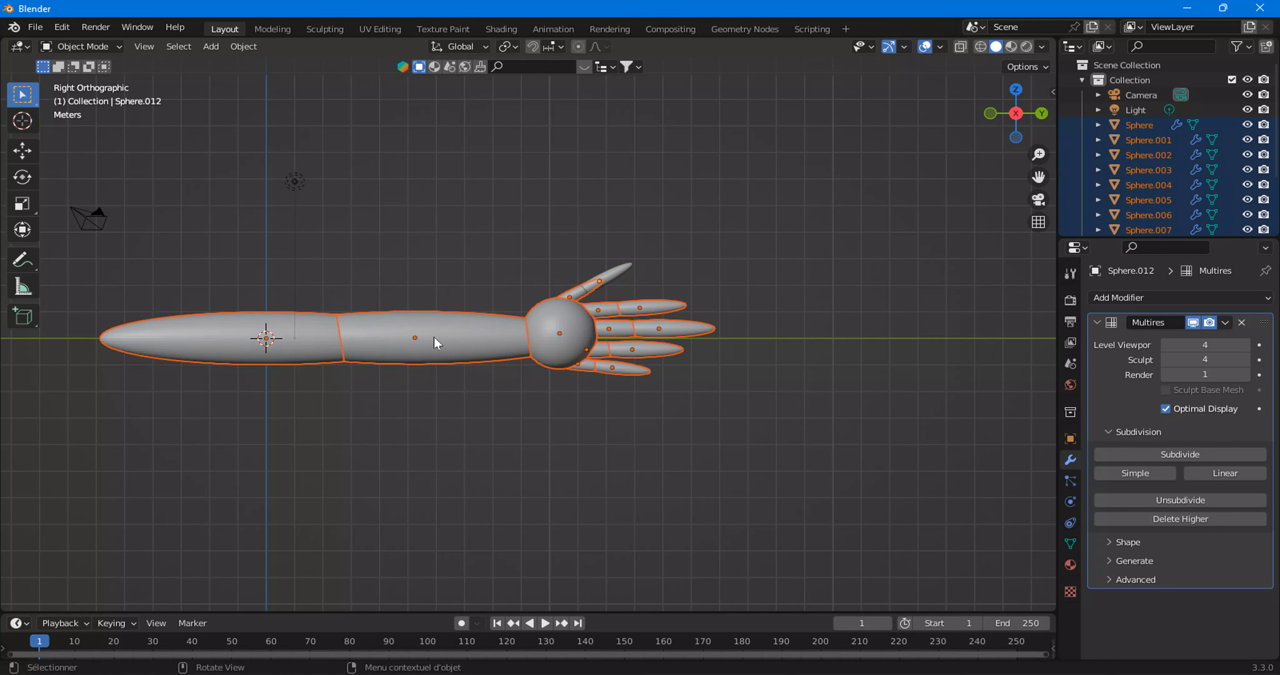
{"action": "left_click", "coordinate": [411, 331], "text": "shift"}
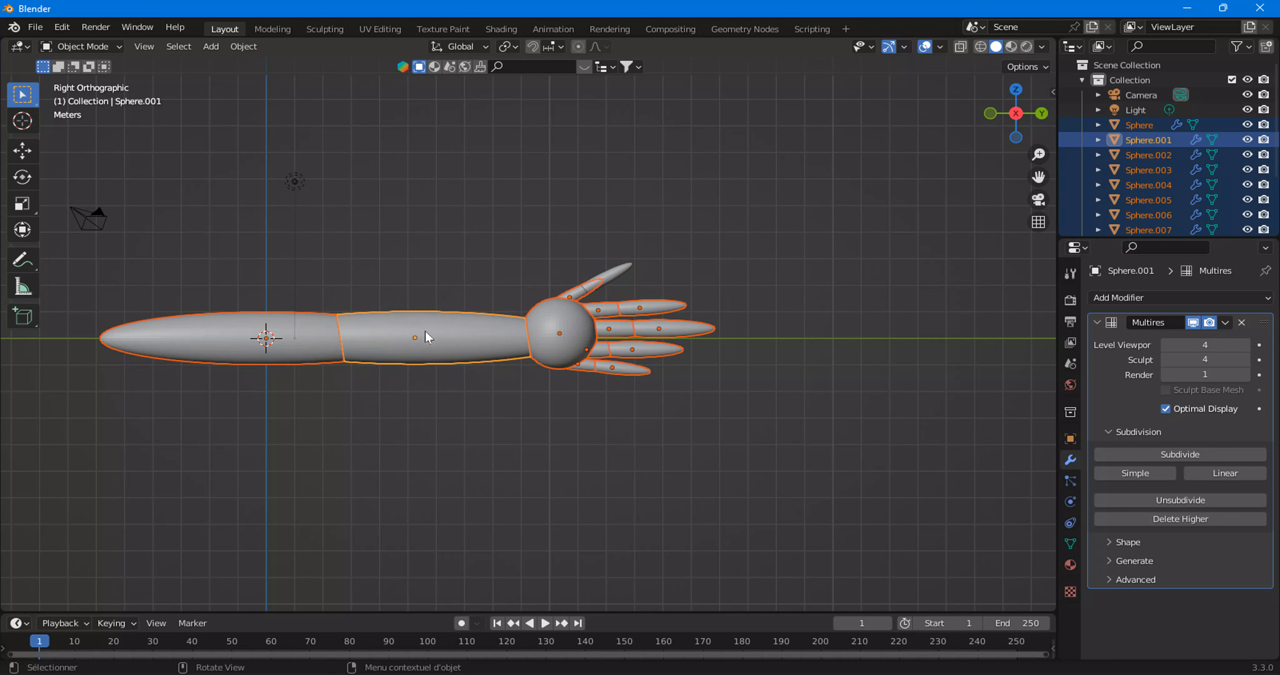
{"action": "right_click", "coordinate": [478, 288]}
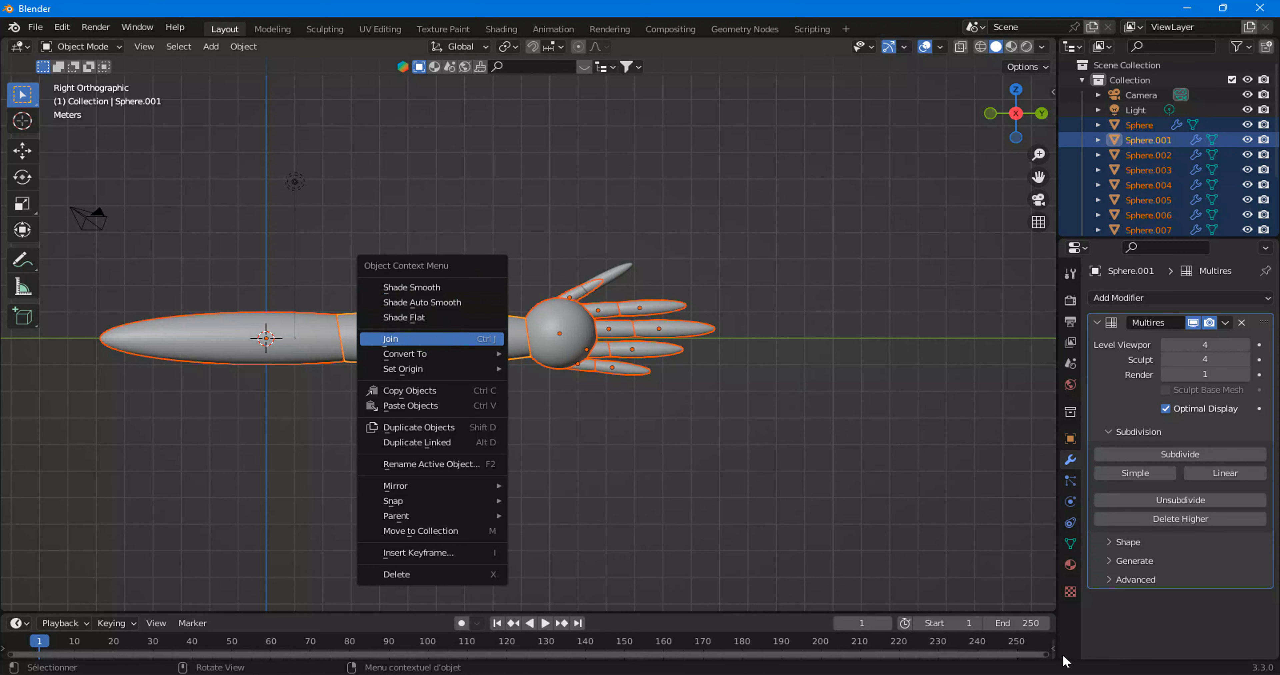
{"action": "key", "text": "Return"}
Join the remaining thumb tip to the arm mesh.
{"action": "scroll", "coordinate": [535, 318], "scroll_direction": "up", "scroll_amount": 4}
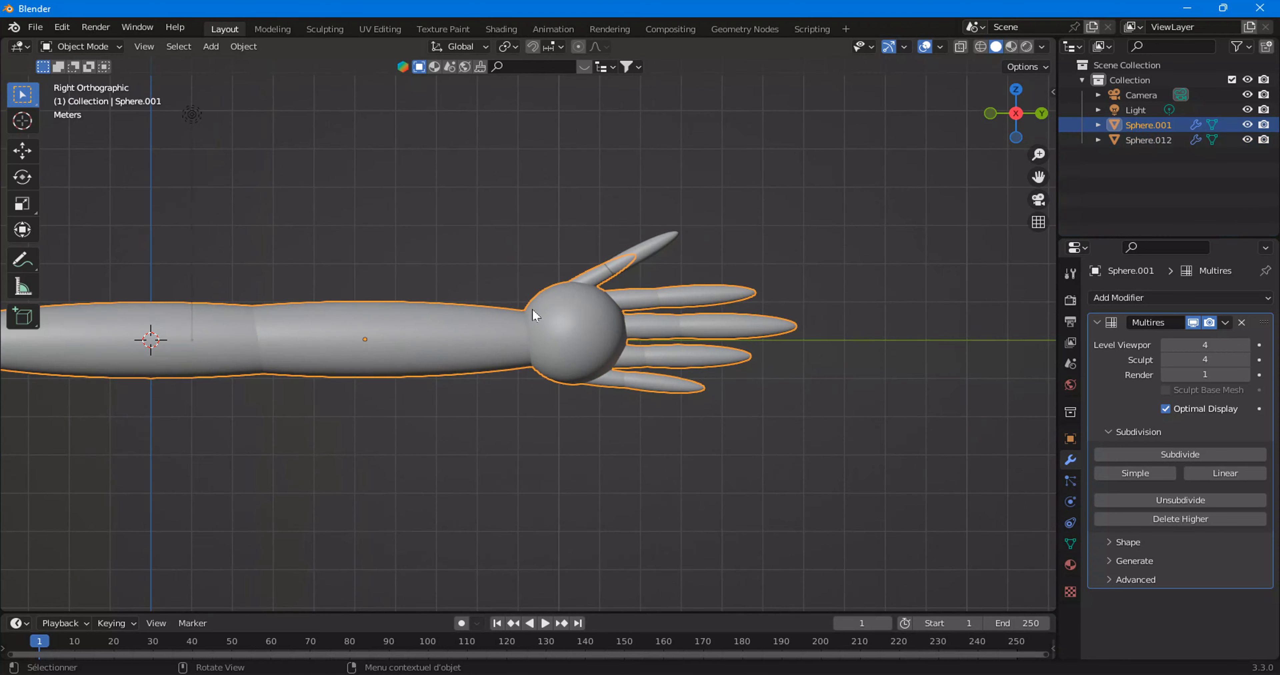
{"action": "left_click", "coordinate": [656, 231]}
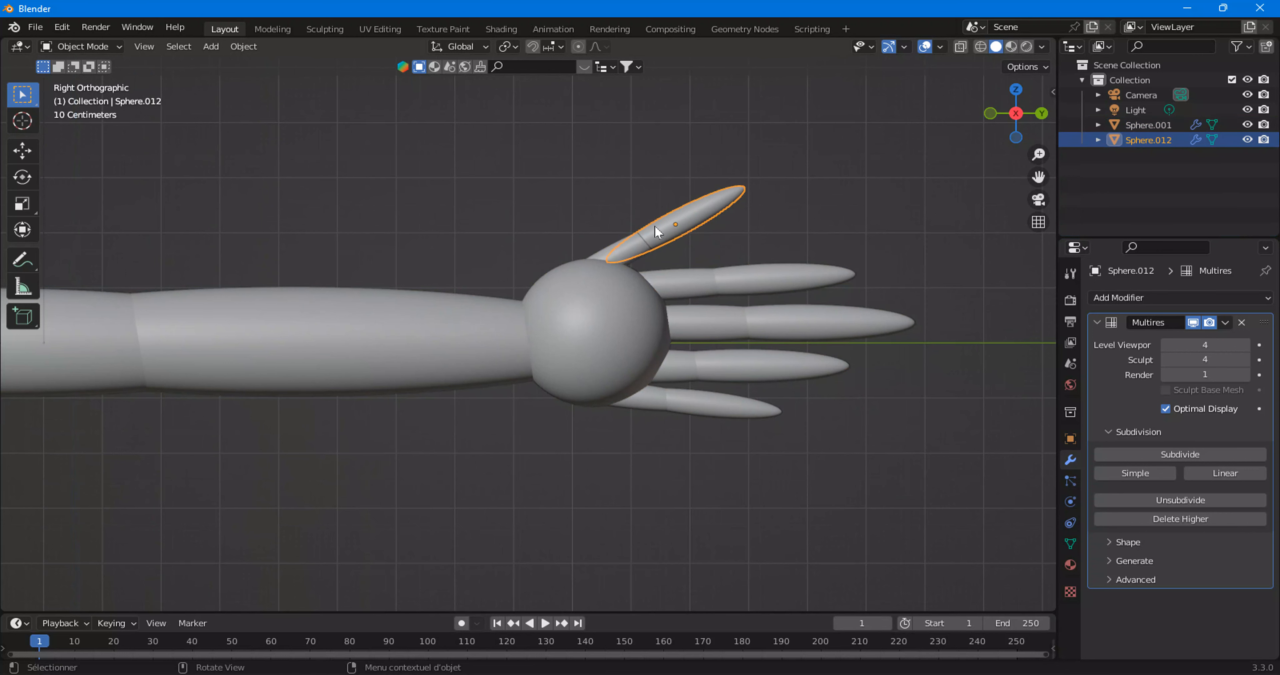
{"action": "left_click", "coordinate": [621, 251], "text": "shift"}
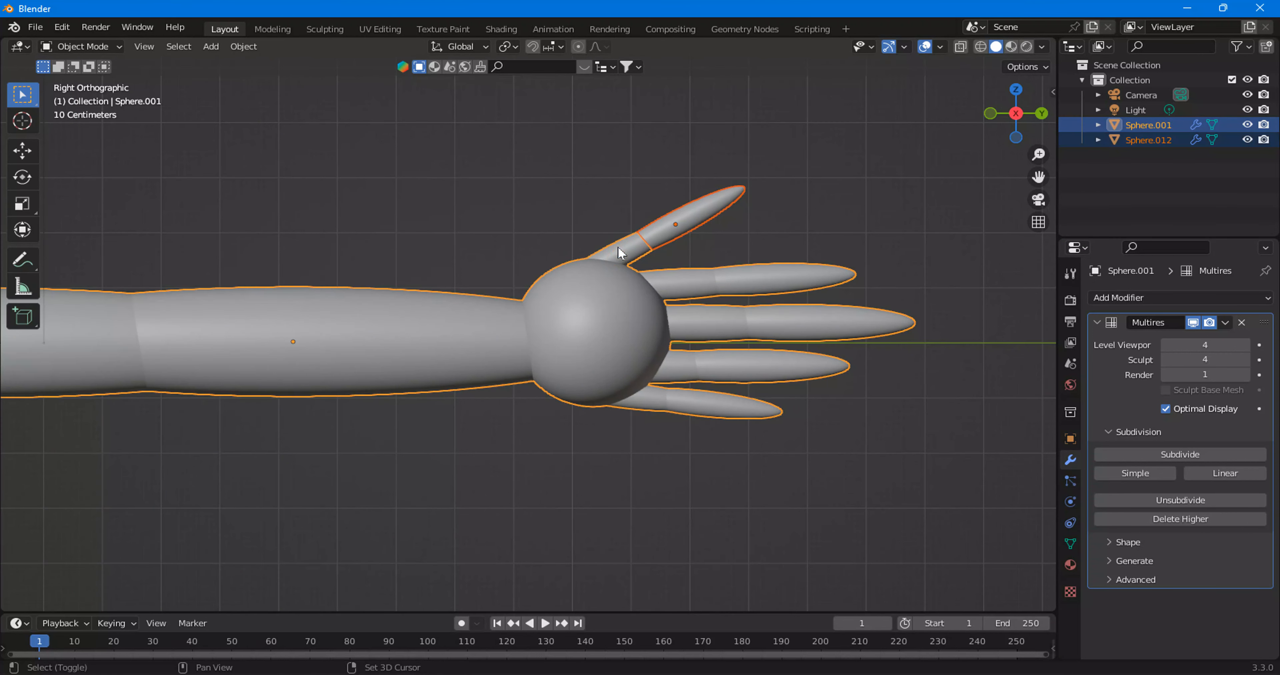
{"action": "right_click", "coordinate": [621, 251]}
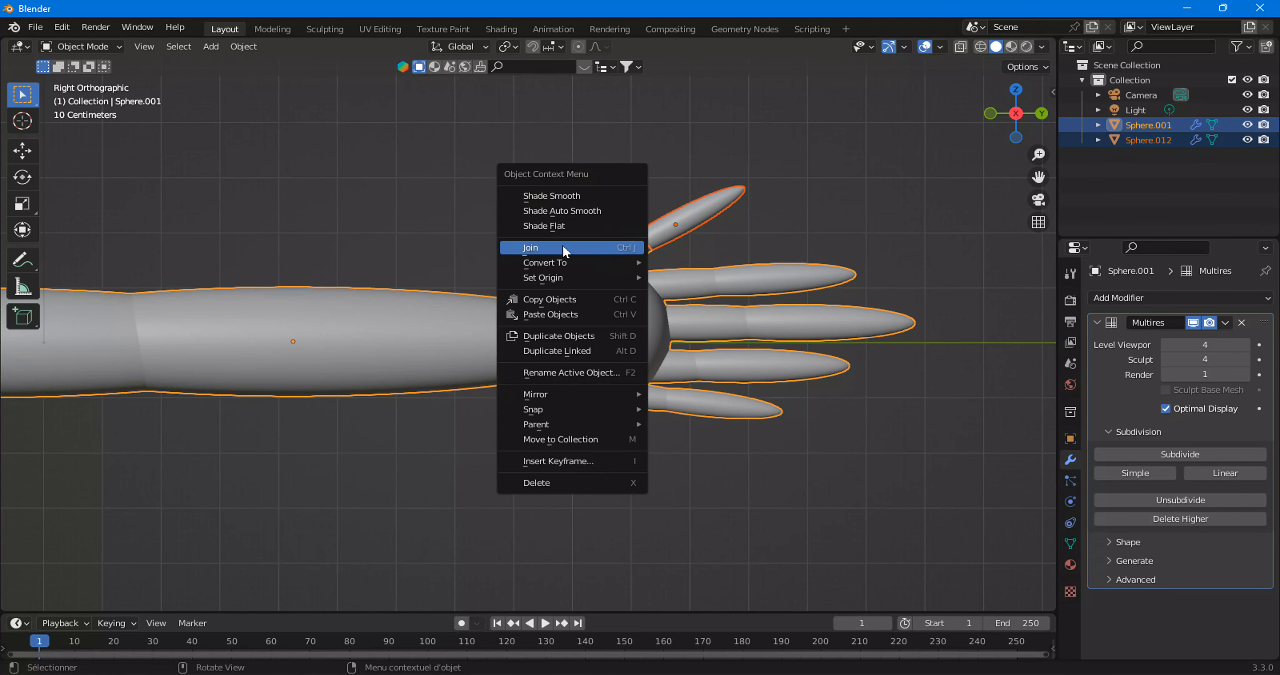
{"action": "key", "text": "Return"}
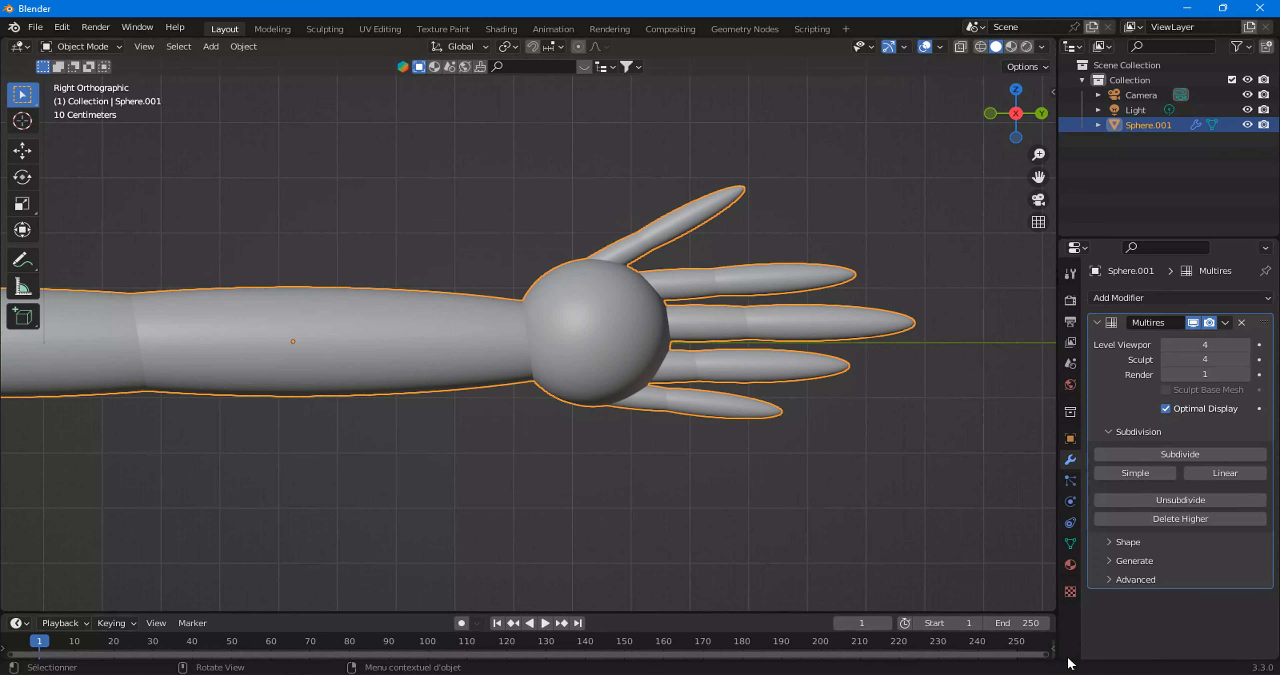
Scale the joined arm down along the X axis to make the arm and palm narrower.
{"action": "scroll", "coordinate": [549, 328], "scroll_direction": "down", "scroll_amount": 5}
{"action": "middle_click_drag", "start_coordinate": [556, 309], "coordinate": [536, 329]}
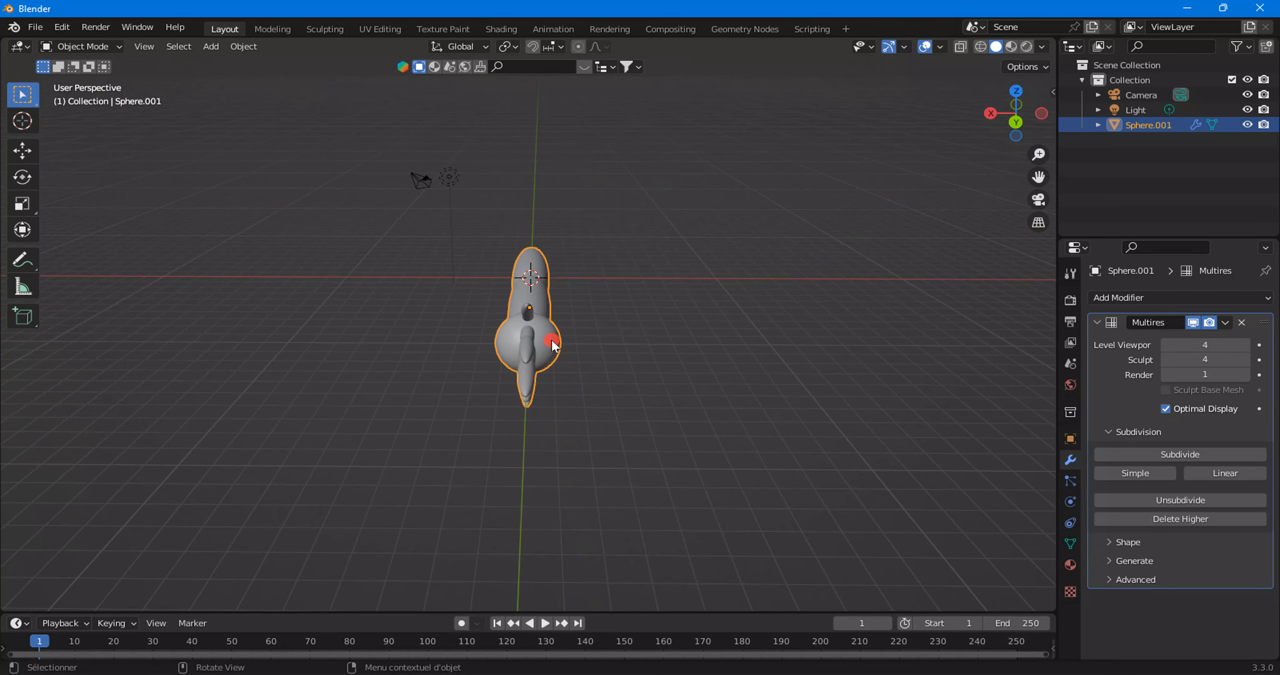
{"action": "key", "text": "s"}
{"action": "key", "text": "x"}
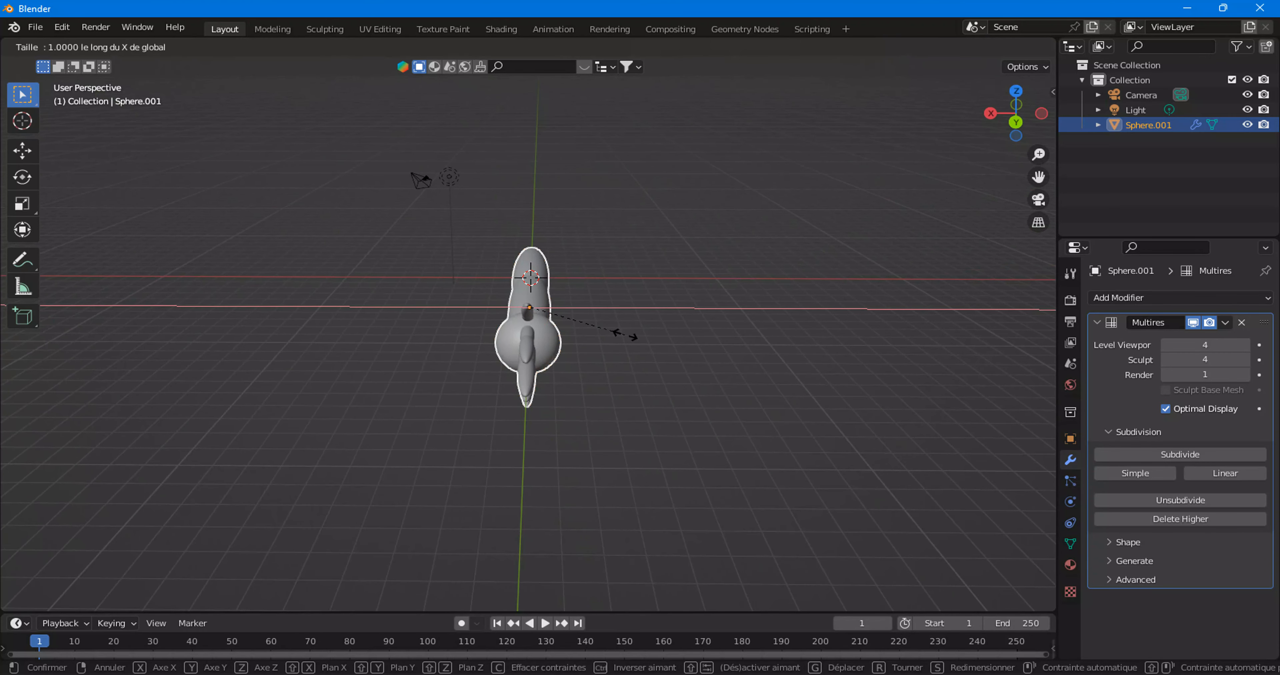
{"action": "left_click", "coordinate": [583, 337]}
{"action": "middle_click_drag", "start_coordinate": [583, 340], "coordinate": [578, 274]}
{"action": "scroll", "coordinate": [490, 307], "scroll_direction": "up", "scroll_amount": 3}
{"action": "middle_click_drag", "start_coordinate": [490, 309], "coordinate": [609, 278]}
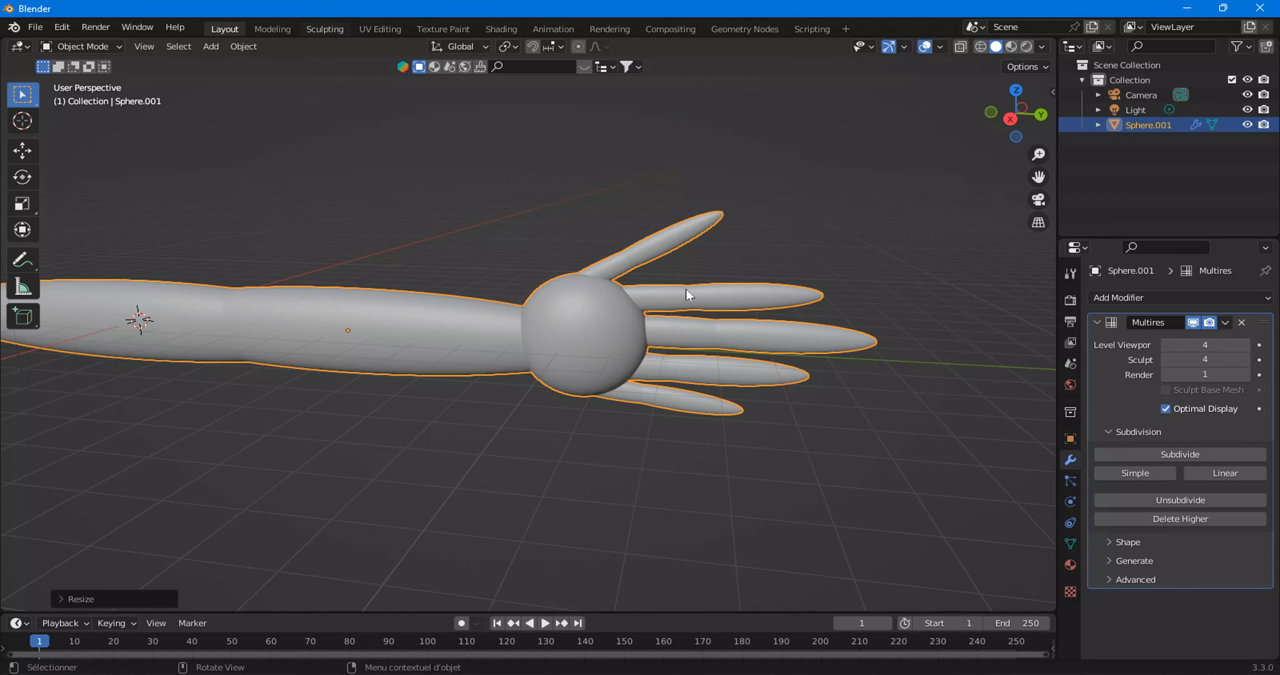
Try to apply the Multires modifier to the arm mesh from the Sculpting workspace.
{"action": "key", "text": "ctrl+Page_Down"}
{"action": "key", "text": "ctrl+Page_Down"}
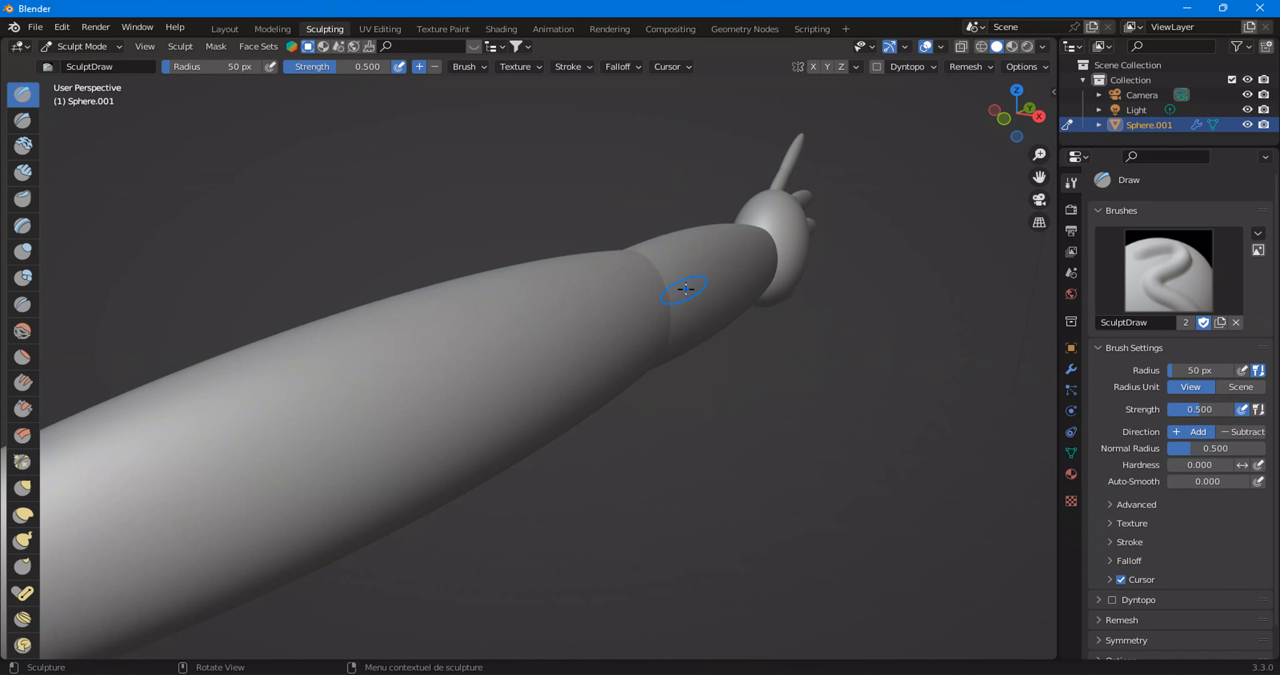
{"action": "mouse_move", "coordinate": [943, 313]}
{"action": "middle_mouse_down"}
{"action": "mouse_move", "coordinate": [740, 340]}
{"action": "mouse_move", "coordinate": [723, 313]}
{"action": "middle_mouse_up"}
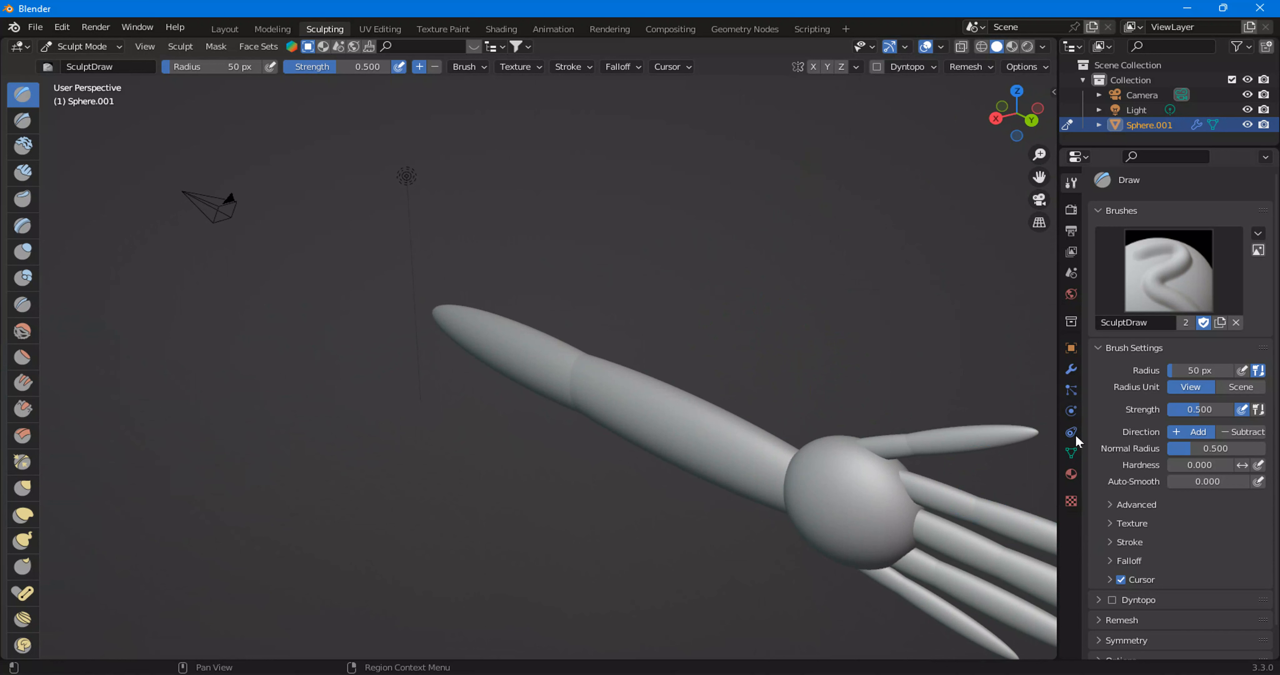
{"action": "left_click", "coordinate": [1071, 369]}
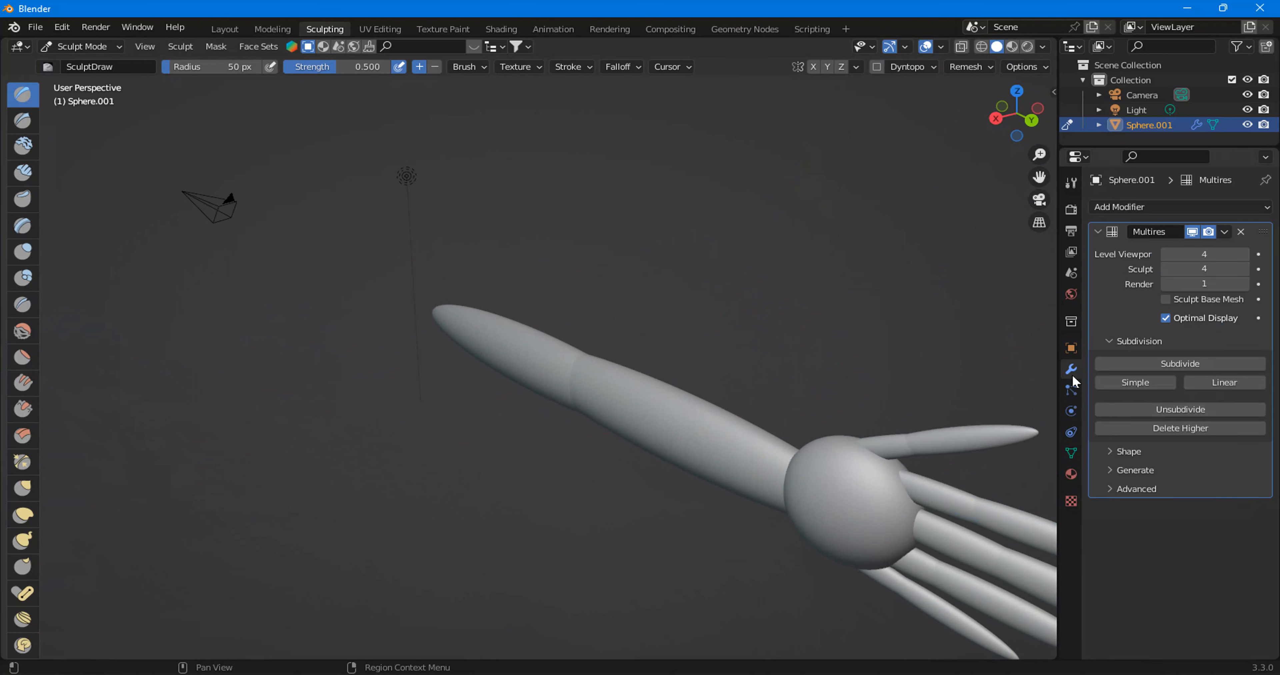
{"action": "left_click", "coordinate": [1224, 232]}
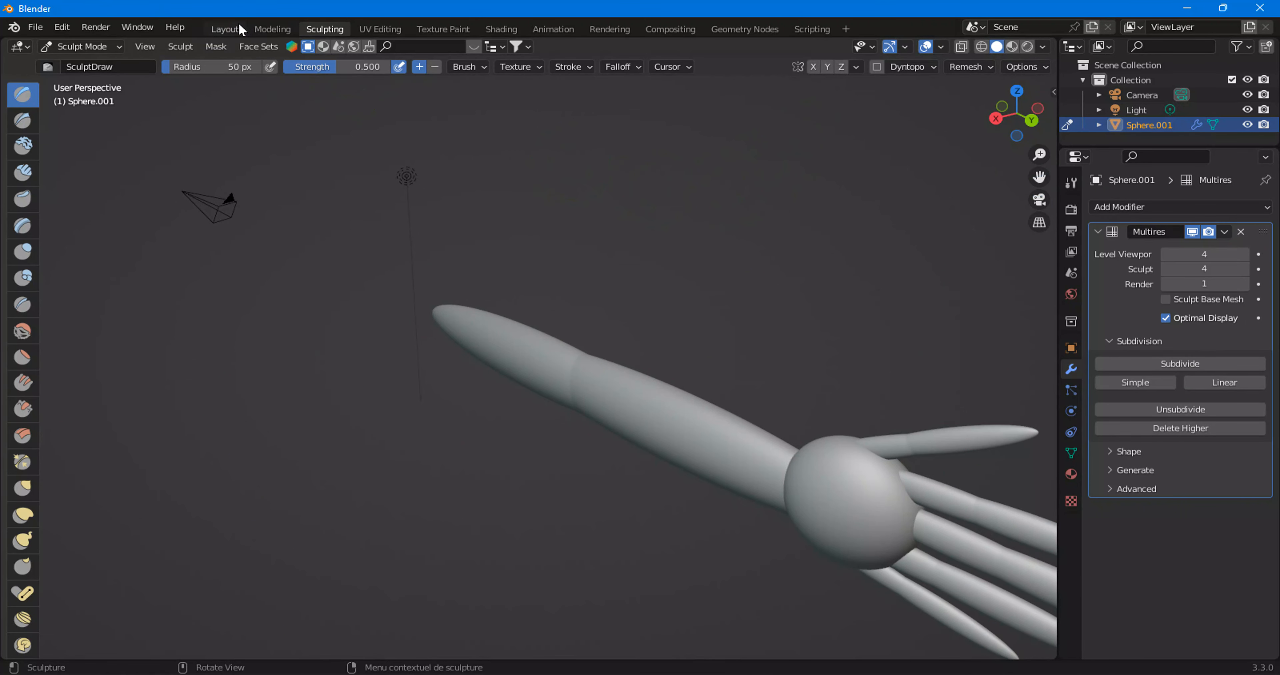
Apply the Multires modifier in the Layout workspace, and apply all transforms to the arm mesh.
{"action": "left_click", "coordinate": [224, 29]}
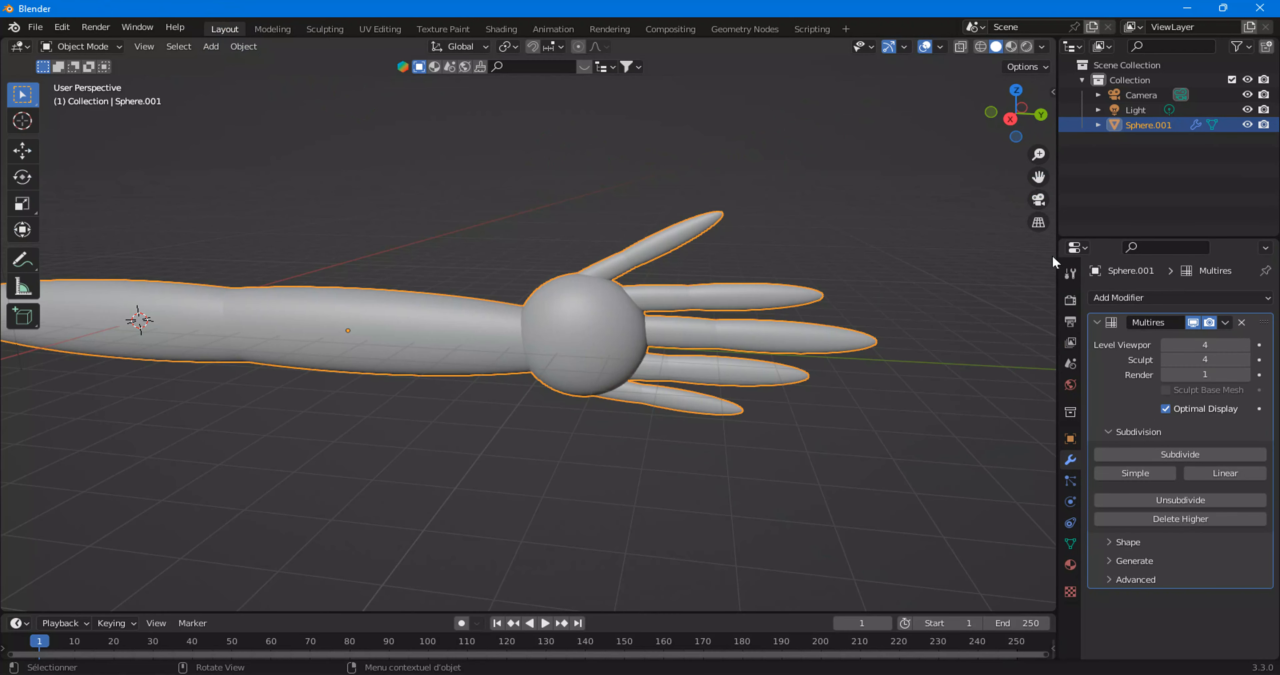
{"action": "left_click", "coordinate": [1226, 322]}
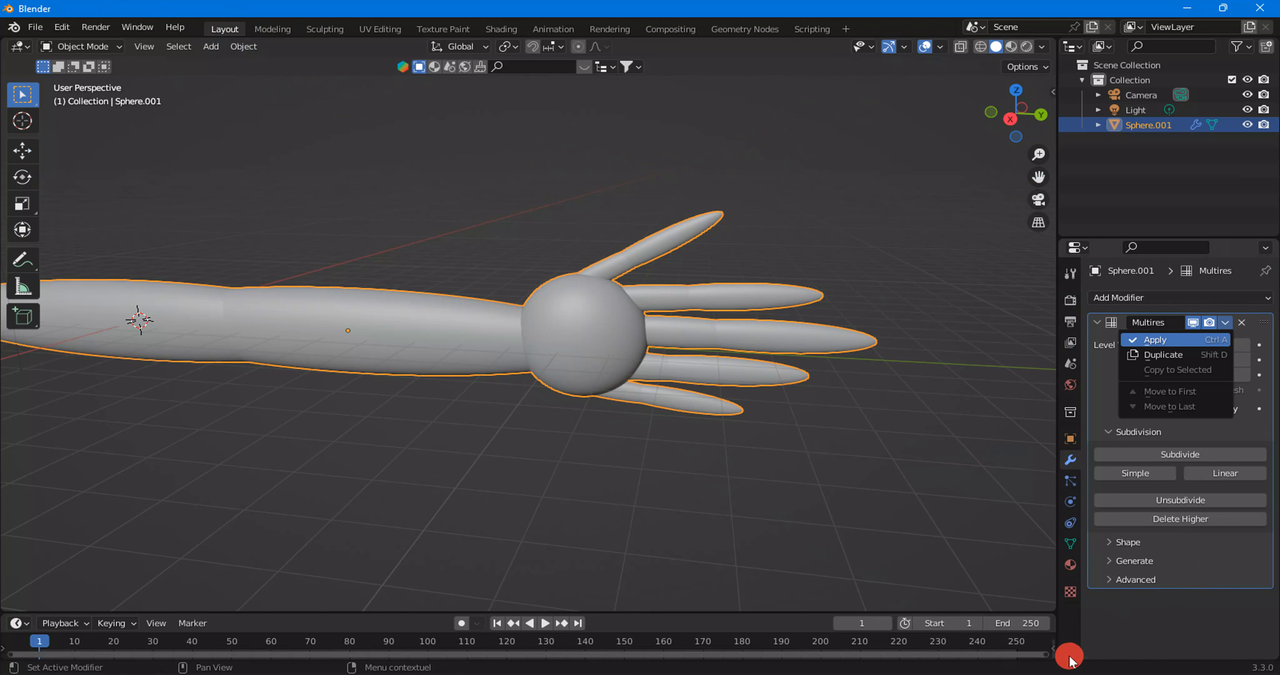
{"action": "key", "text": "Return"}
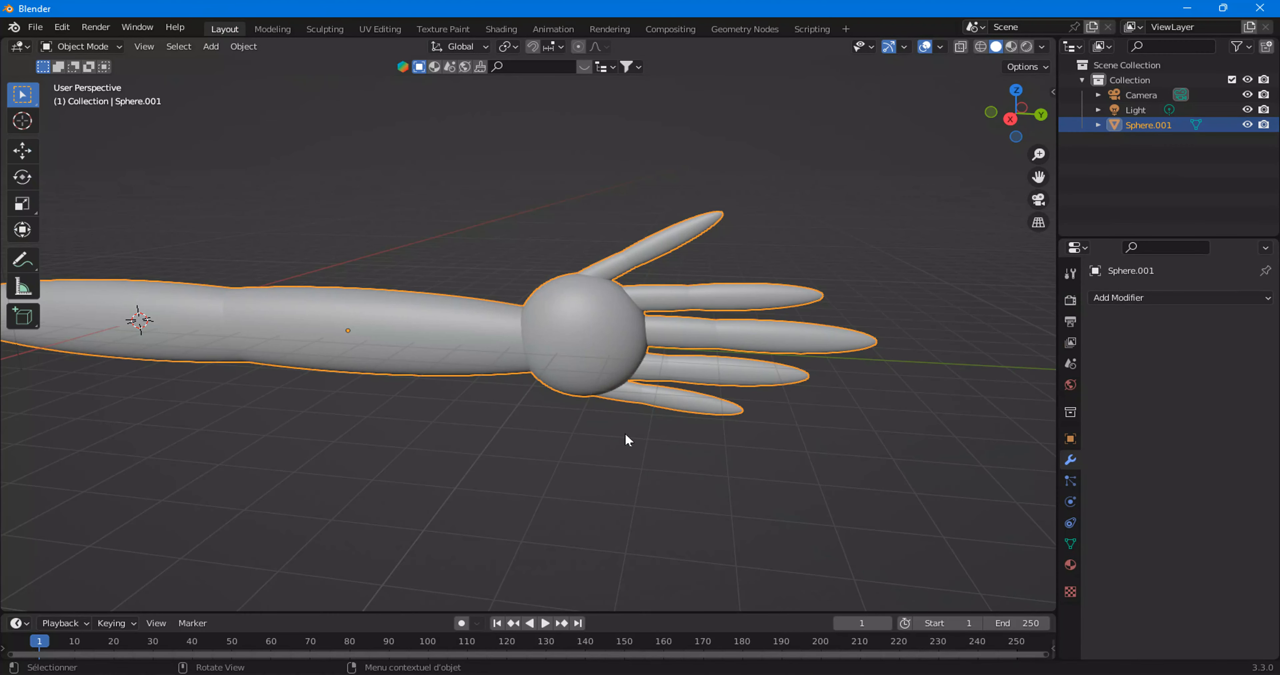
{"action": "key", "text": "ctrl+a"}
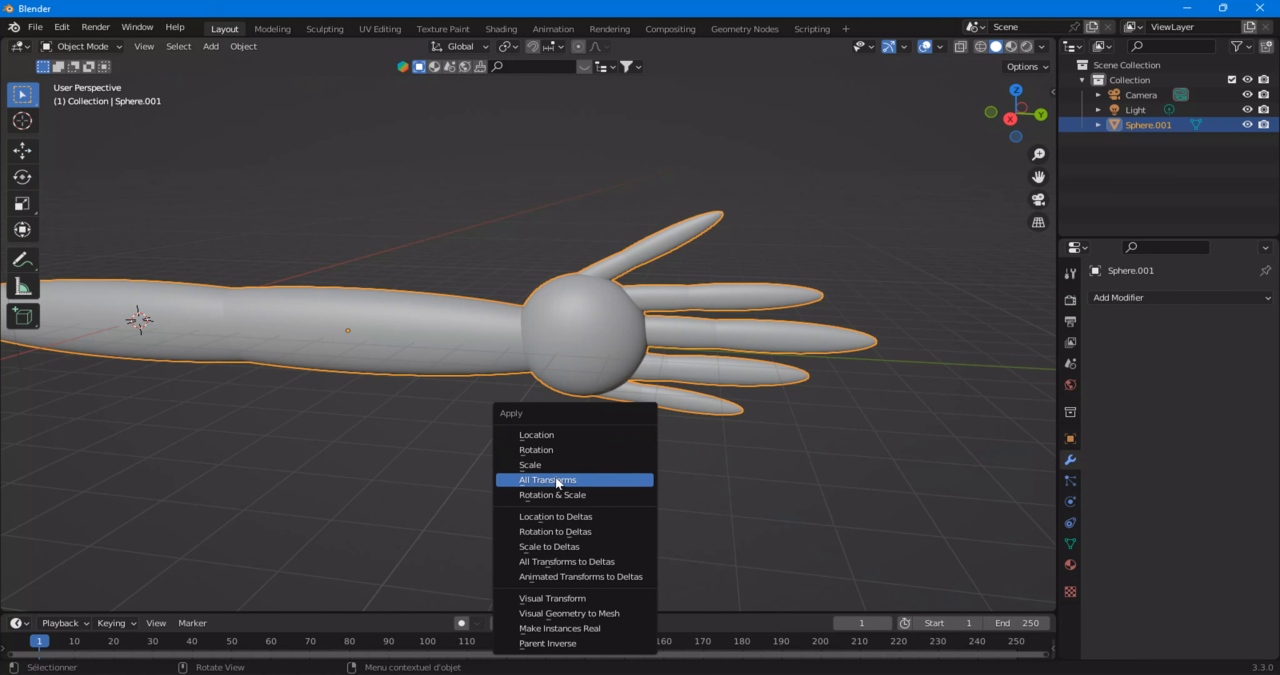
{"action": "left_click", "coordinate": [574, 480]}
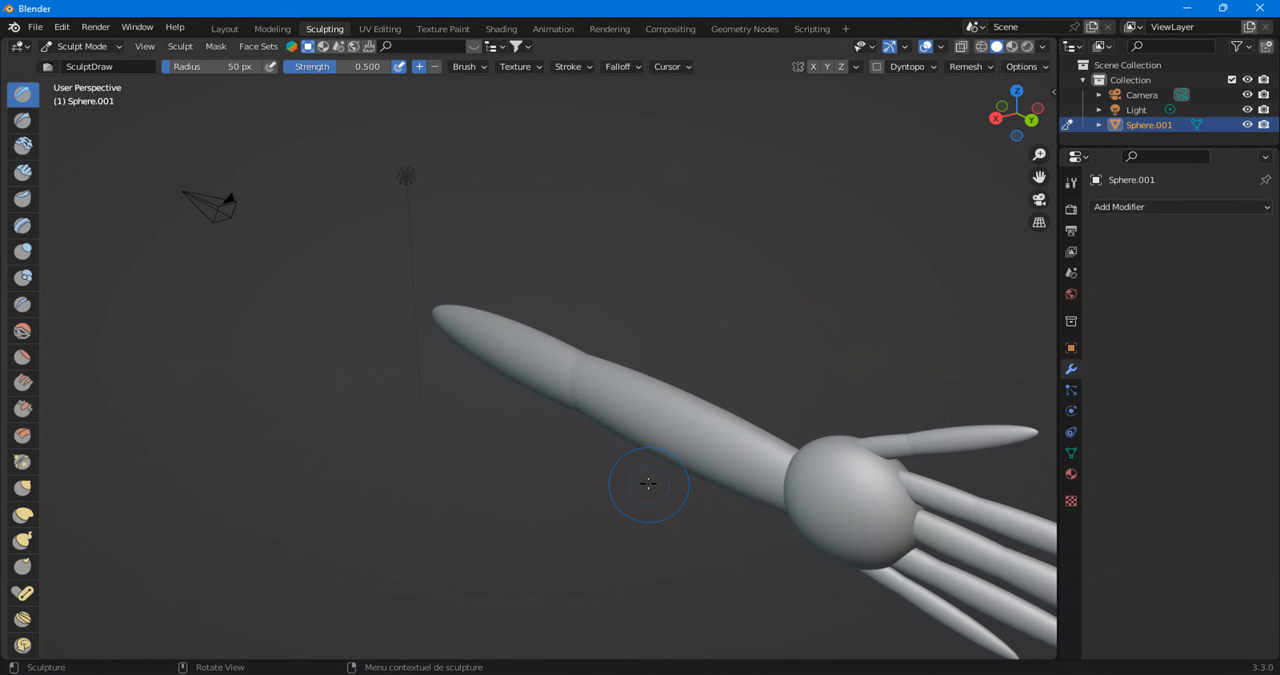
Remesh the arm in Sculpt Mode with a voxel size of 0.025 m and Fix Poles enabled.
{"action": "mouse_move", "coordinate": [643, 485]}
{"action": "middle_mouse_down"}
{"action": "mouse_move", "coordinate": [674, 473]}
{"action": "mouse_move", "coordinate": [723, 487]}
{"action": "middle_mouse_up"}
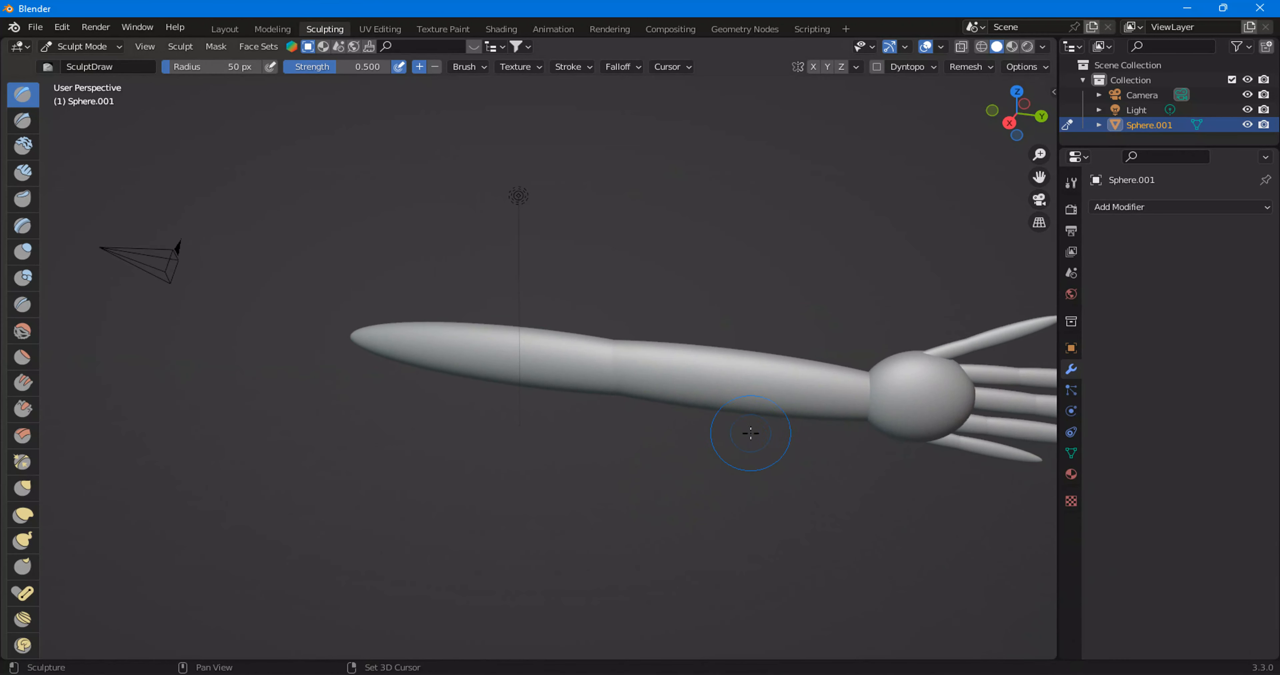
{"action": "middle_click_drag", "start_coordinate": [749, 434], "coordinate": [534, 442]}
{"action": "scroll", "coordinate": [534, 442], "scroll_direction": "up", "scroll_amount": 5}
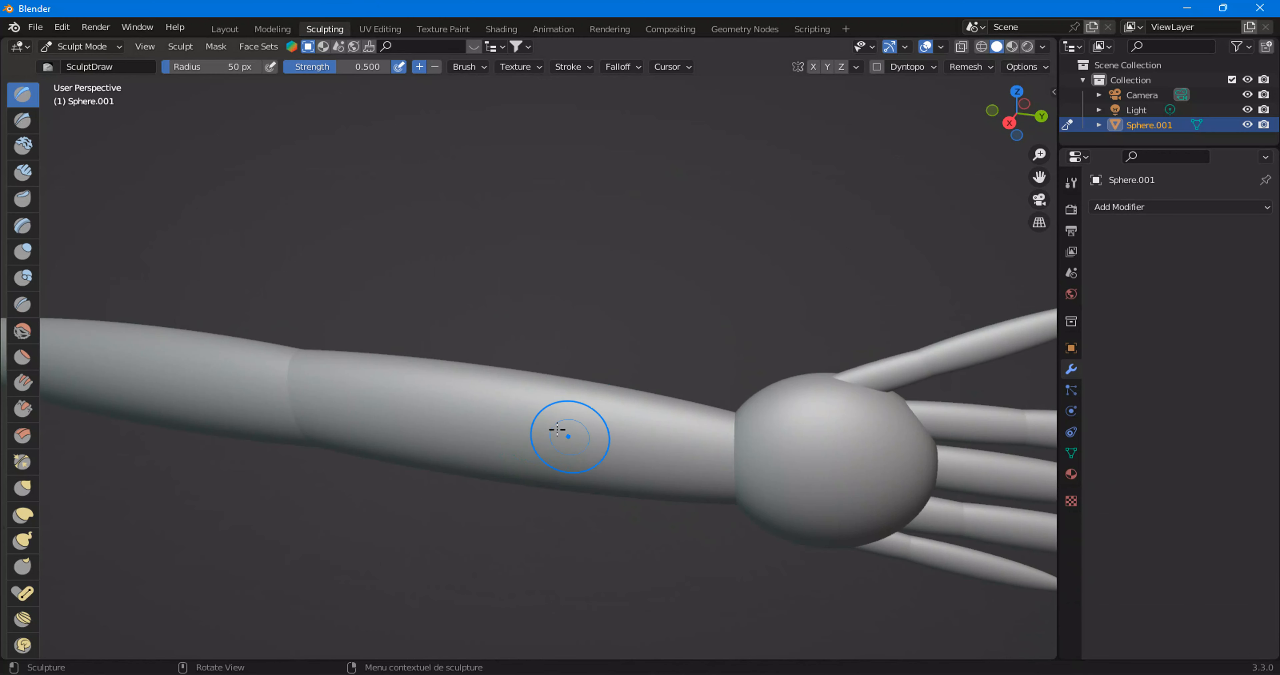
{"action": "left_click", "coordinate": [960, 64]}
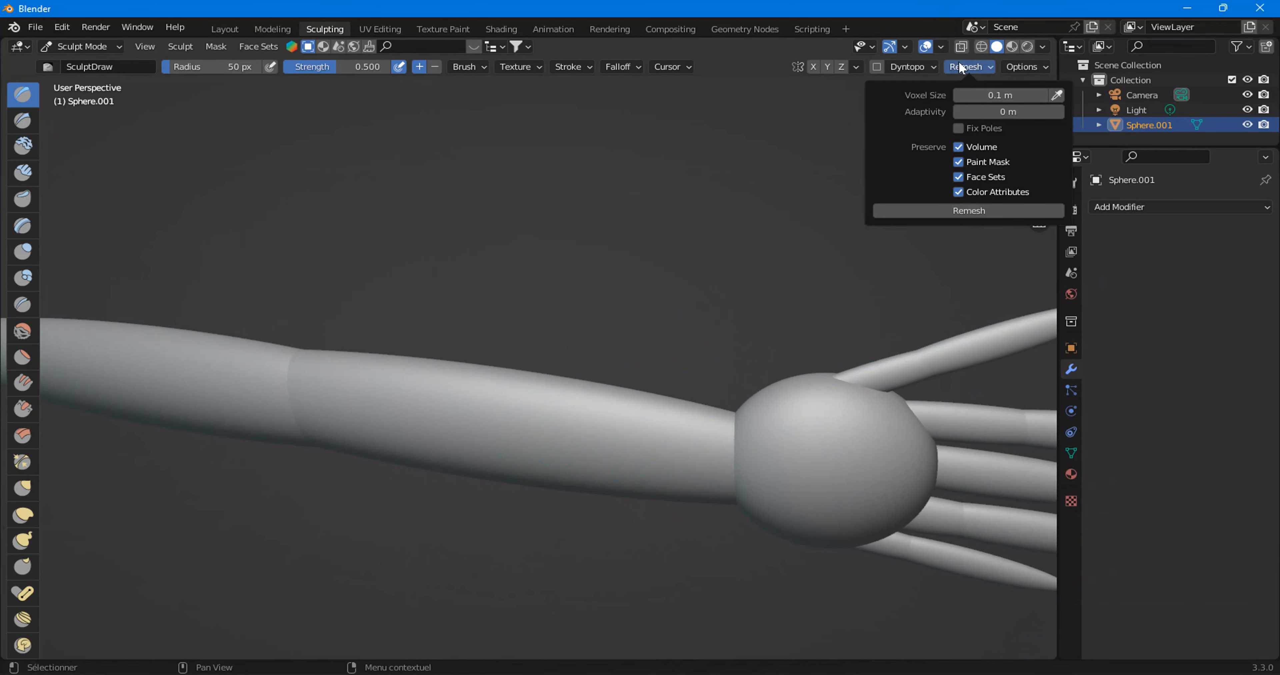
{"action": "left_click", "coordinate": [967, 89]}
{"action": "type", "text": "0.025"}
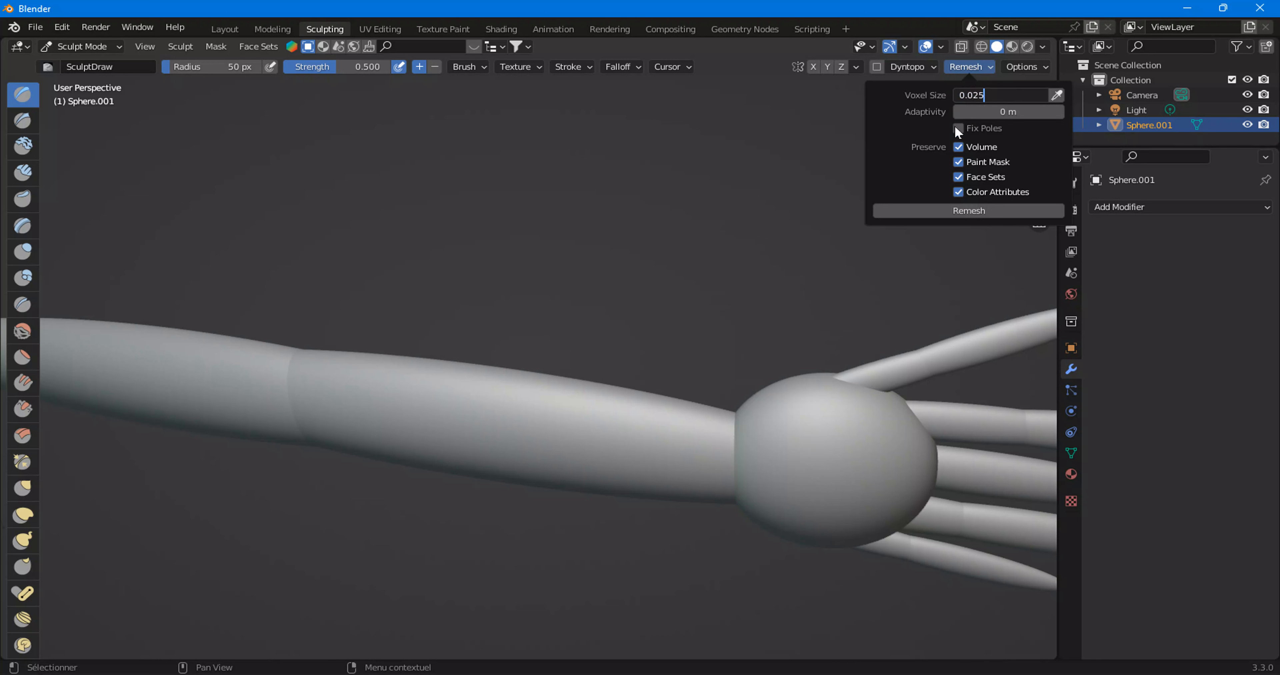
{"action": "key", "text": "Return"}
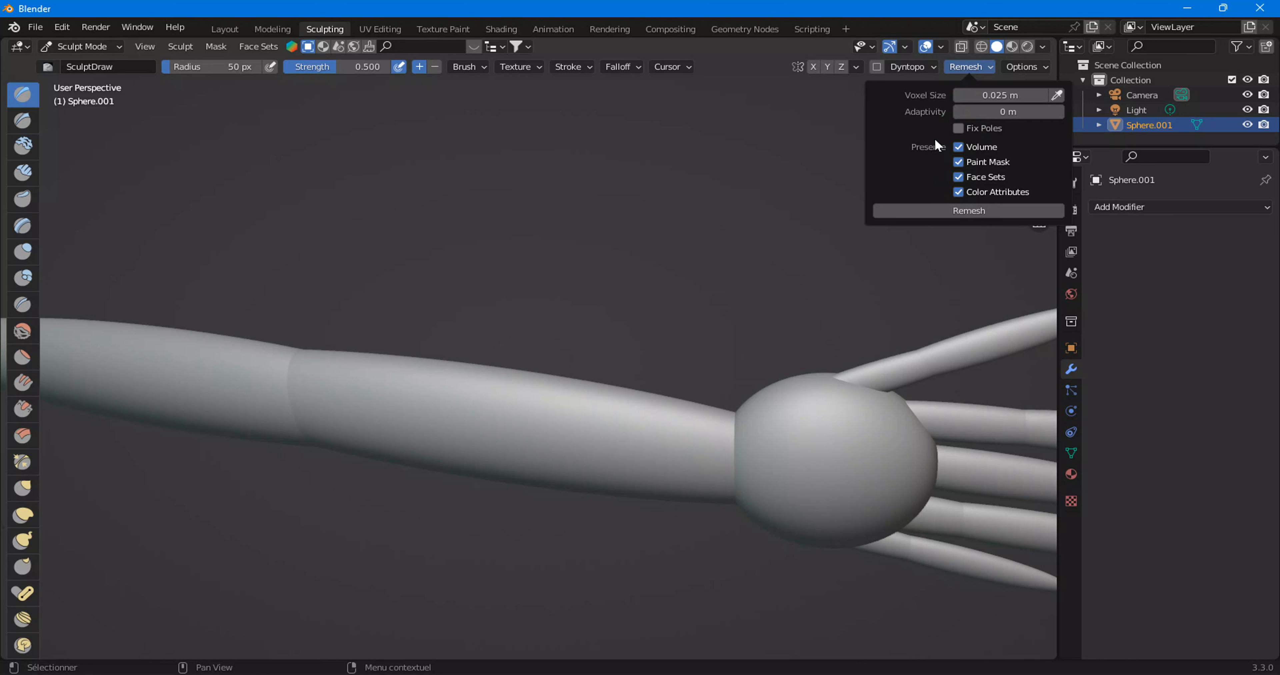
{"action": "left_click", "coordinate": [958, 128]}
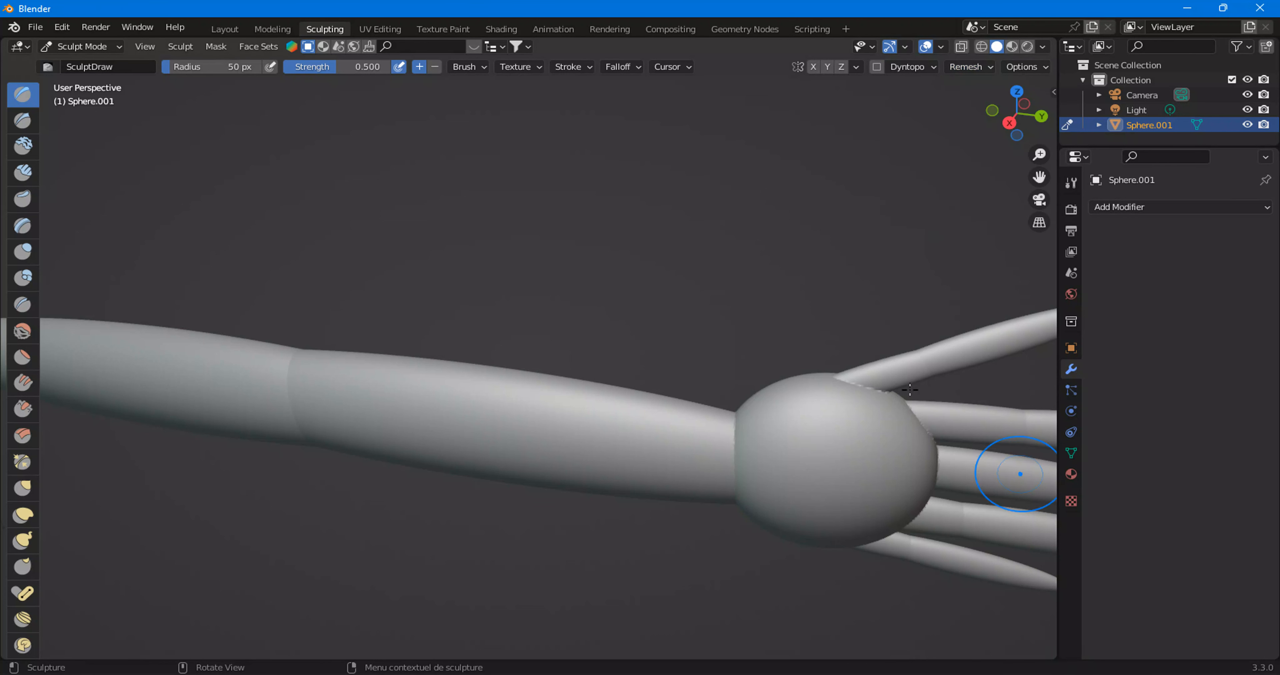
Smooth the jagged seam where the thumb meets the palm with the Smooth brush at strength 0.700.
{"action": "middle_click_drag", "start_coordinate": [824, 354], "coordinate": [729, 328]}
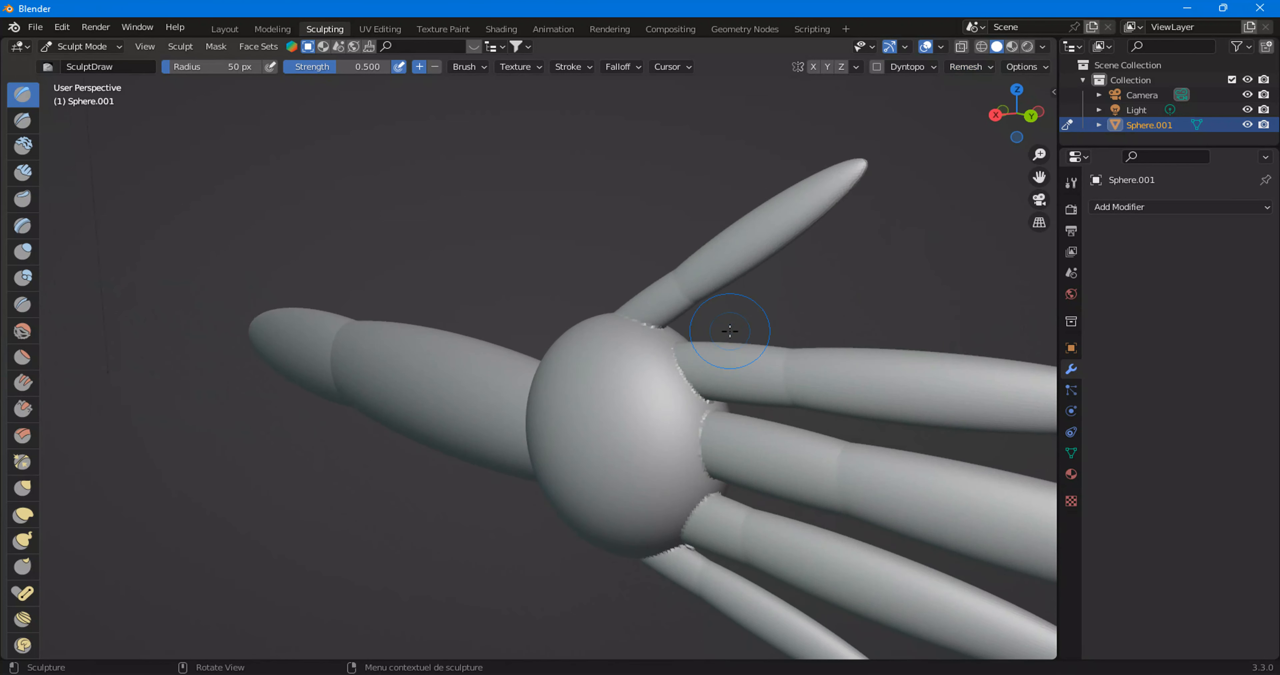
{"action": "scroll", "coordinate": [728, 331], "scroll_direction": "up", "scroll_amount": 5}
{"action": "scroll", "coordinate": [808, 326], "scroll_direction": "down", "scroll_amount": 5}
{"action": "middle_click_drag", "start_coordinate": [807, 326], "coordinate": [737, 328]}
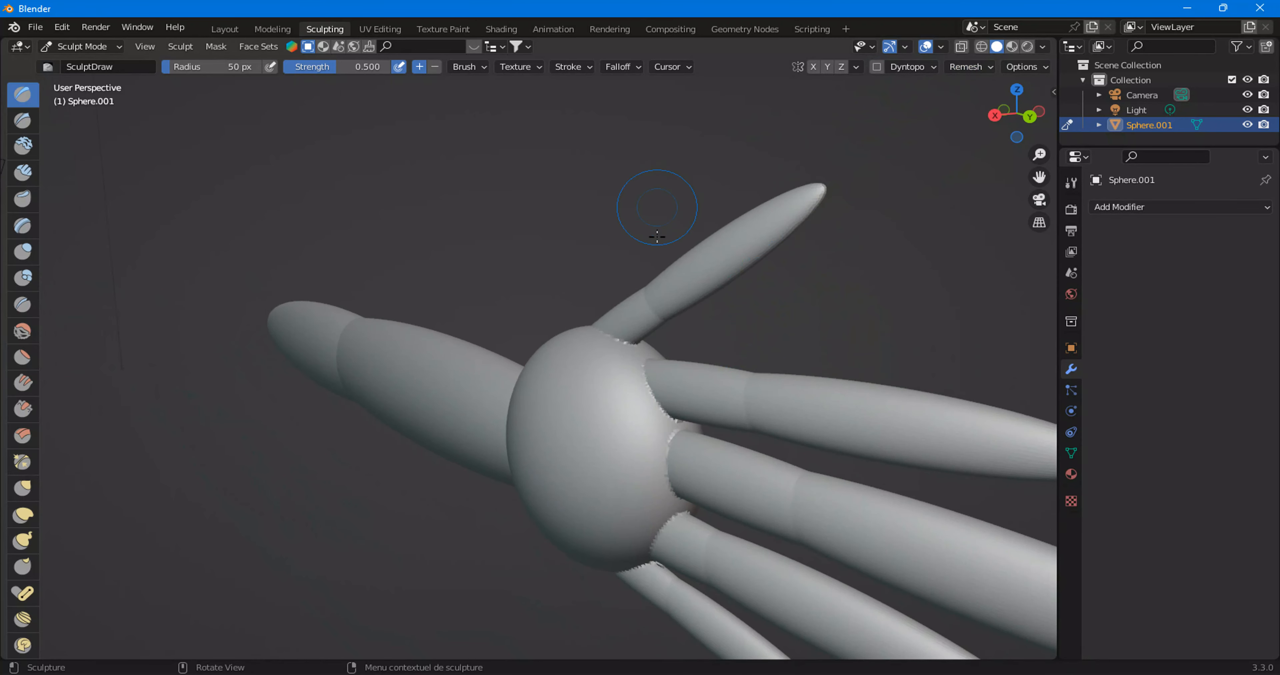
{"action": "scroll", "coordinate": [657, 238], "scroll_direction": "up", "scroll_amount": 6}
{"action": "middle_click_drag", "start_coordinate": [753, 248], "coordinate": [657, 328]}
{"action": "scroll", "coordinate": [726, 251], "scroll_direction": "down", "scroll_amount": 3}
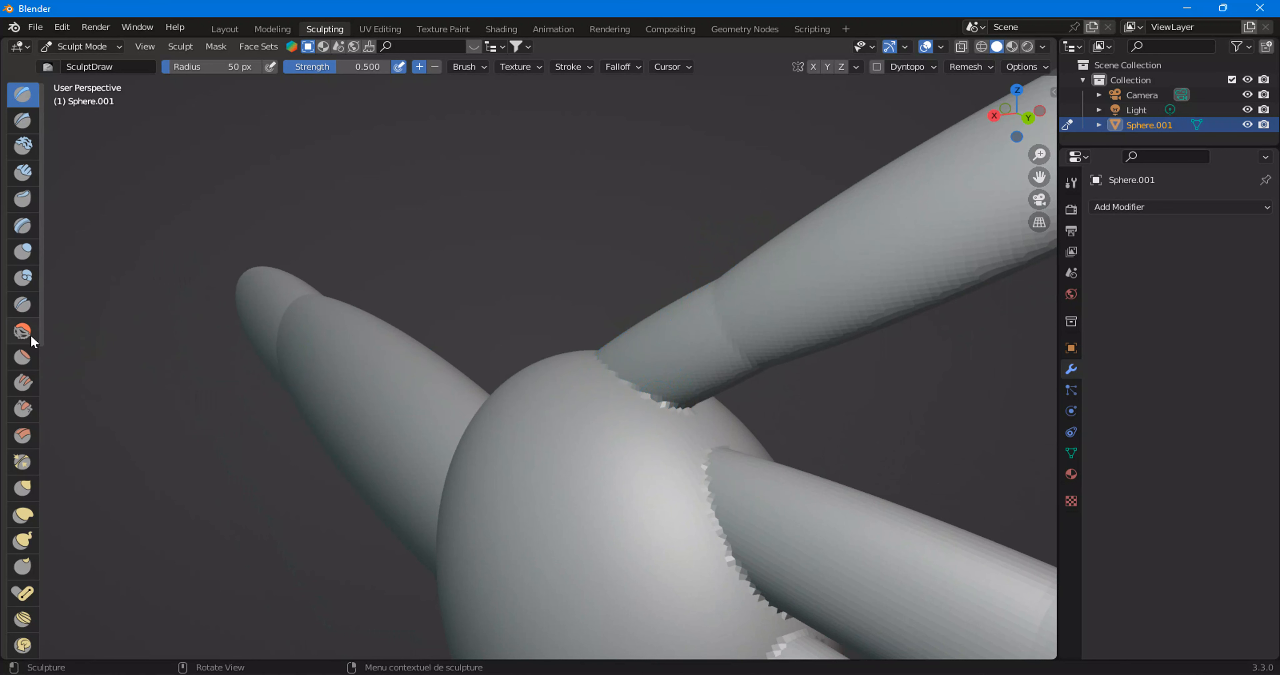
{"action": "left_click", "coordinate": [23, 331]}
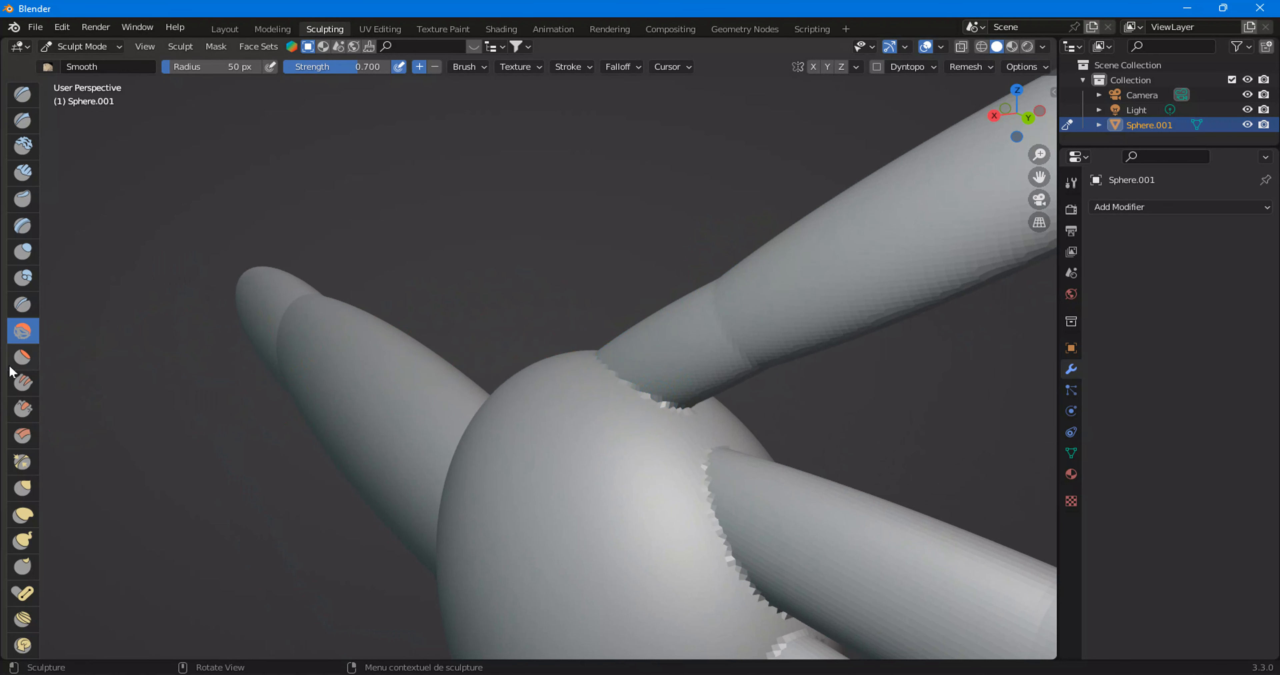
{"action": "mouse_move", "coordinate": [601, 356]}
{"action": "left_mouse_down"}
{"action": "mouse_move", "coordinate": [691, 397]}
{"action": "mouse_move", "coordinate": [620, 358]}
{"action": "left_mouse_up"}
{"action": "left_click_drag", "start_coordinate": [655, 409], "coordinate": [686, 408]}
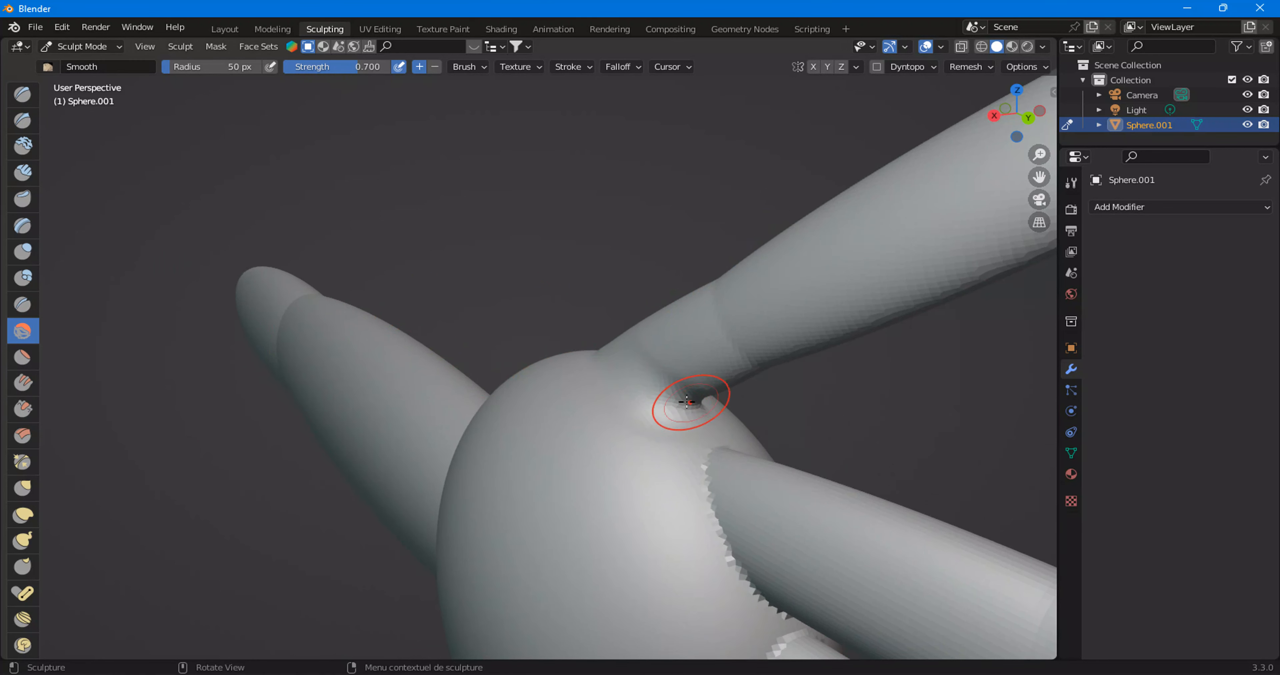
Smooth the seam where the forearm meets the palm, working on the arm's right orthographic side with the Smooth brush.
{"action": "middle_click_drag", "start_coordinate": [686, 408], "coordinate": [614, 417]}
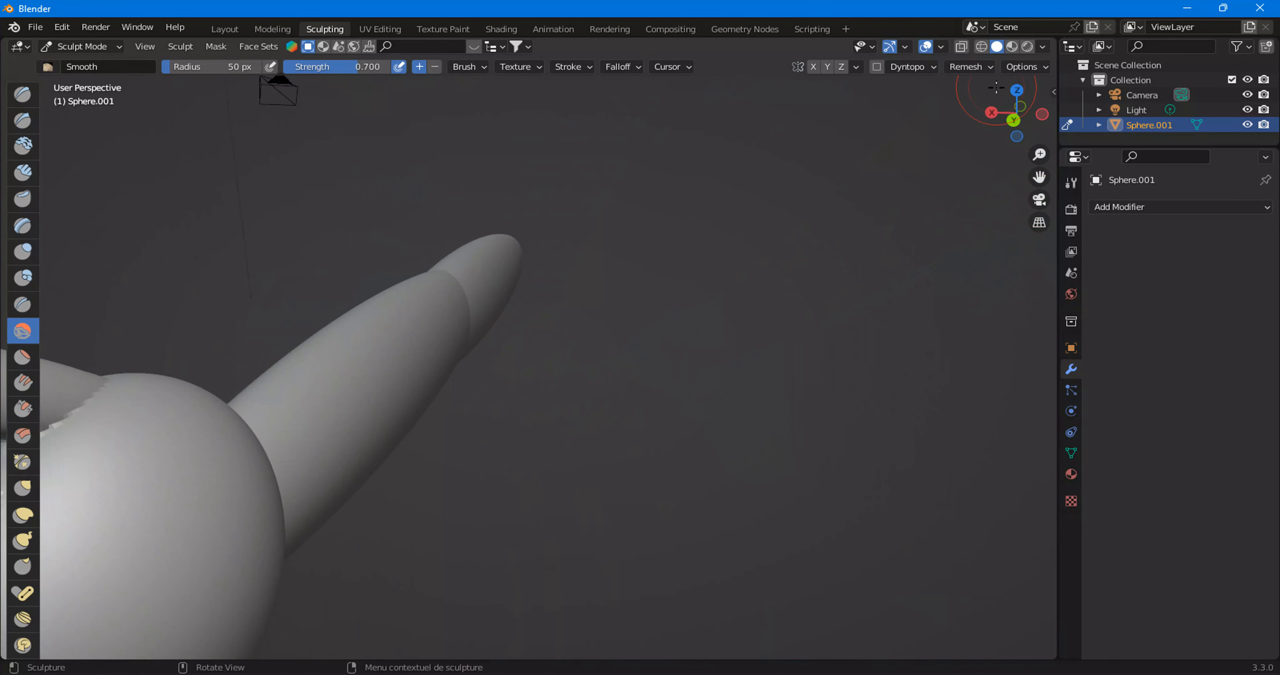
{"action": "left_click", "coordinate": [991, 113]}
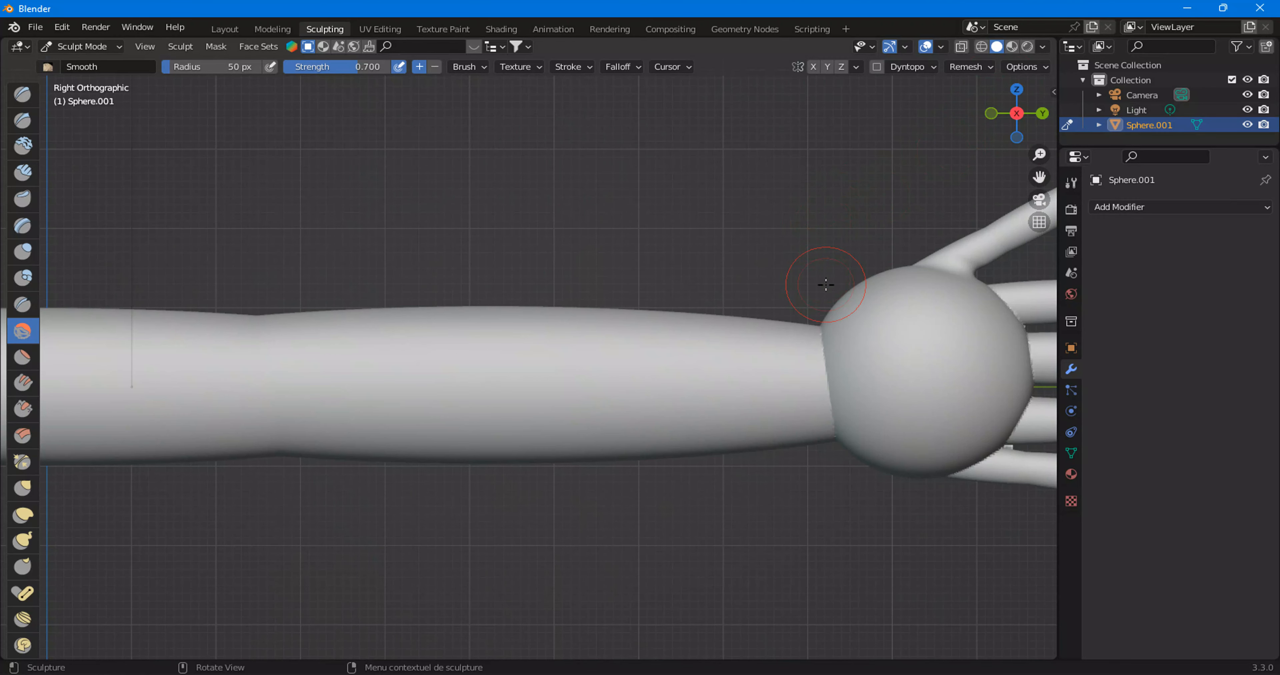
{"action": "middle_click_drag", "start_coordinate": [343, 243], "coordinate": [545, 231], "text": "shift"}
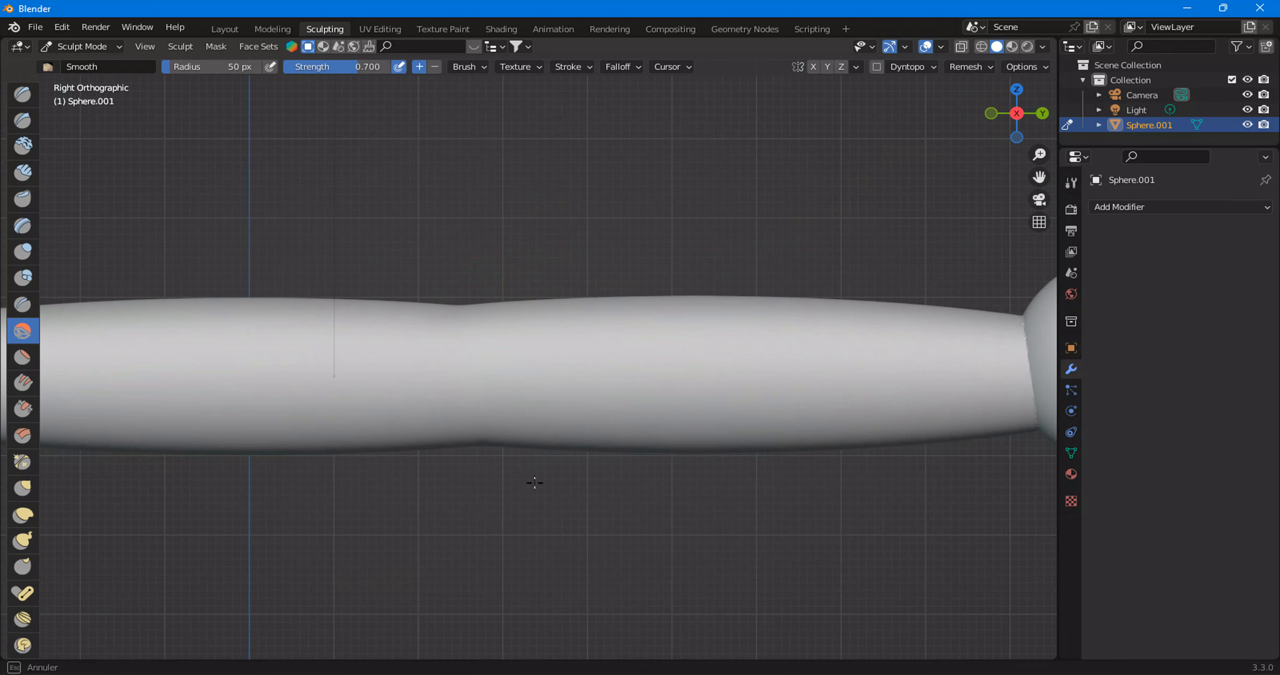
{"action": "mouse_move", "coordinate": [777, 372]}
{"action": "middle_mouse_down", "text": "shift"}
{"action": "mouse_move", "coordinate": [337, 414]}
{"action": "mouse_move", "coordinate": [291, 397]}
{"action": "mouse_move", "coordinate": [491, 313]}
{"action": "mouse_move", "coordinate": [561, 349]}
{"action": "middle_mouse_up", "text": "shift"}
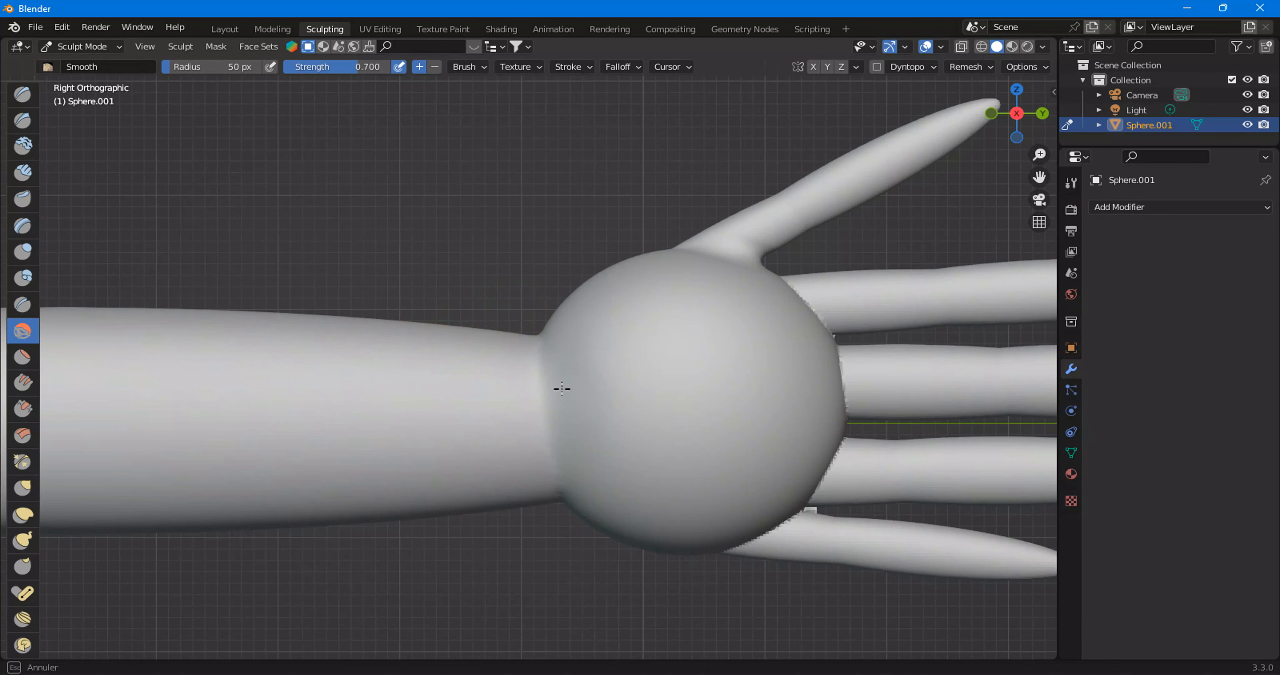
Smooth the jagged seams where the four fingers join the palm on the same side, down to the little finger's base.
{"action": "scroll", "coordinate": [769, 300], "scroll_direction": "up", "scroll_amount": 2}
{"action": "middle_click_drag", "start_coordinate": [769, 300], "coordinate": [485, 326], "text": "shift"}
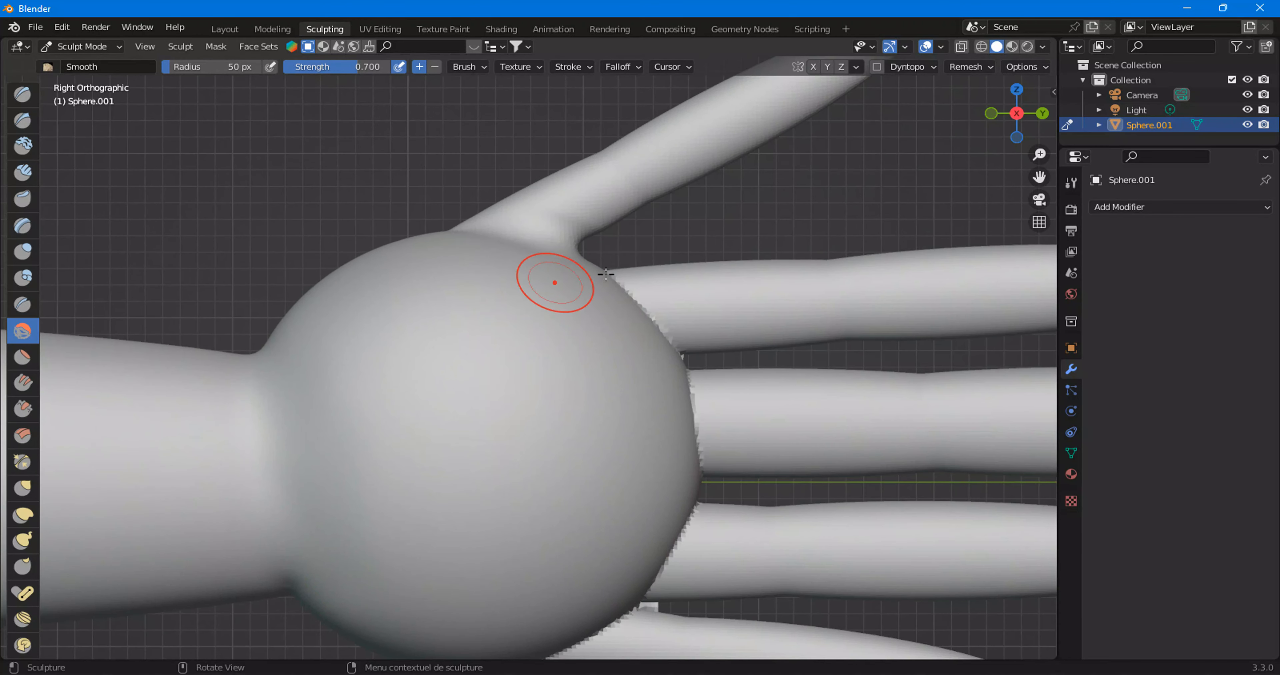
{"action": "mouse_move", "coordinate": [606, 274]}
{"action": "left_mouse_down"}
{"action": "mouse_move", "coordinate": [664, 331]}
{"action": "mouse_move", "coordinate": [646, 304]}
{"action": "left_mouse_up"}
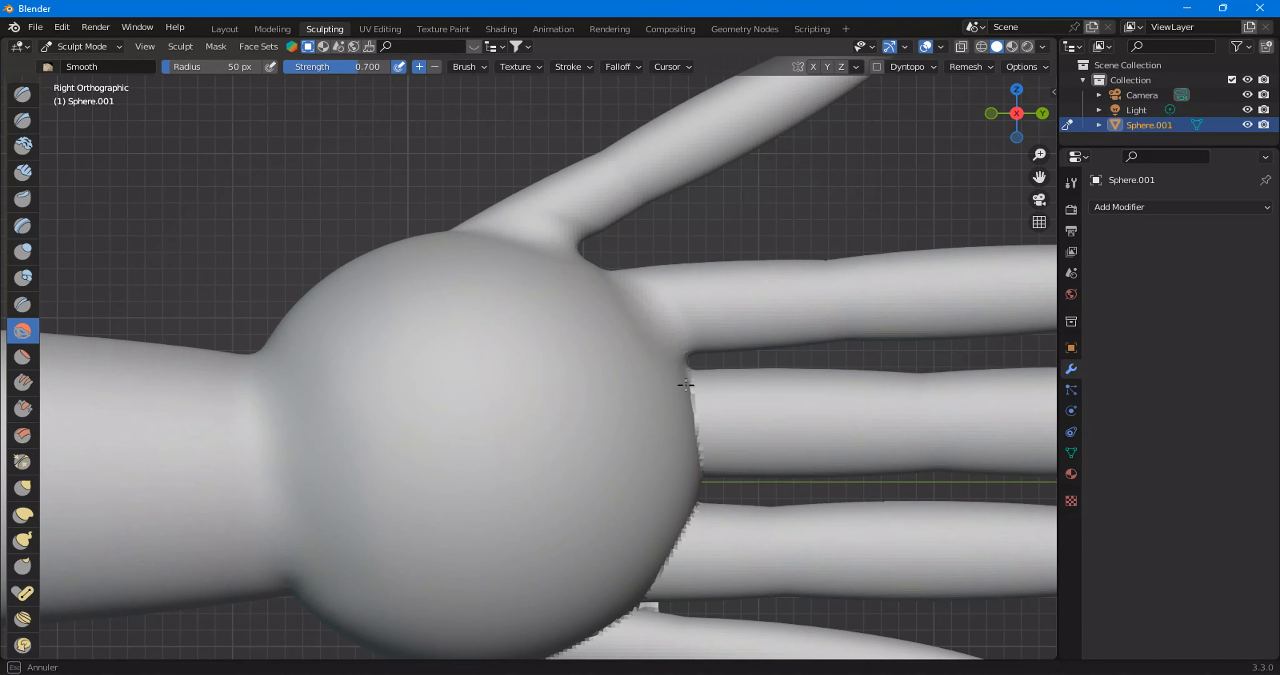
{"action": "mouse_move", "coordinate": [686, 386]}
{"action": "left_mouse_down"}
{"action": "mouse_move", "coordinate": [692, 472]}
{"action": "mouse_move", "coordinate": [651, 597]}
{"action": "mouse_move", "coordinate": [634, 606]}
{"action": "left_mouse_up"}
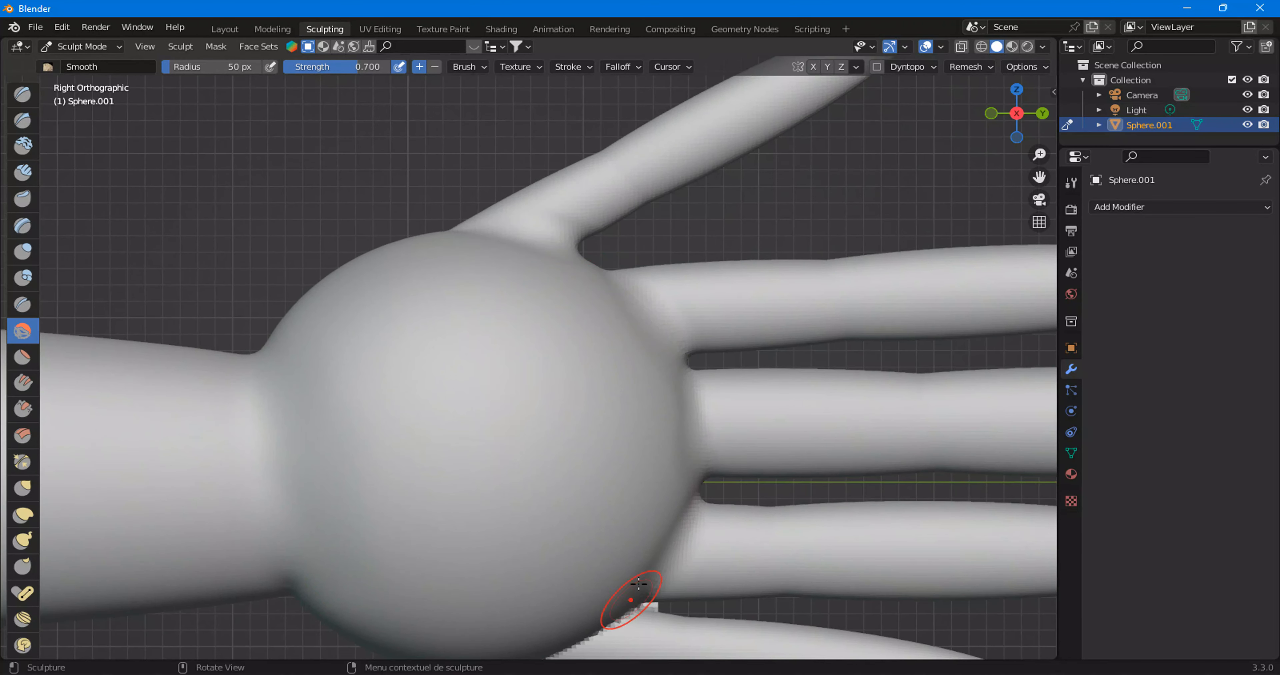
{"action": "middle_click_drag", "start_coordinate": [634, 606], "coordinate": [627, 421], "text": "shift"}
{"action": "left_click_drag", "start_coordinate": [627, 421], "coordinate": [490, 496]}
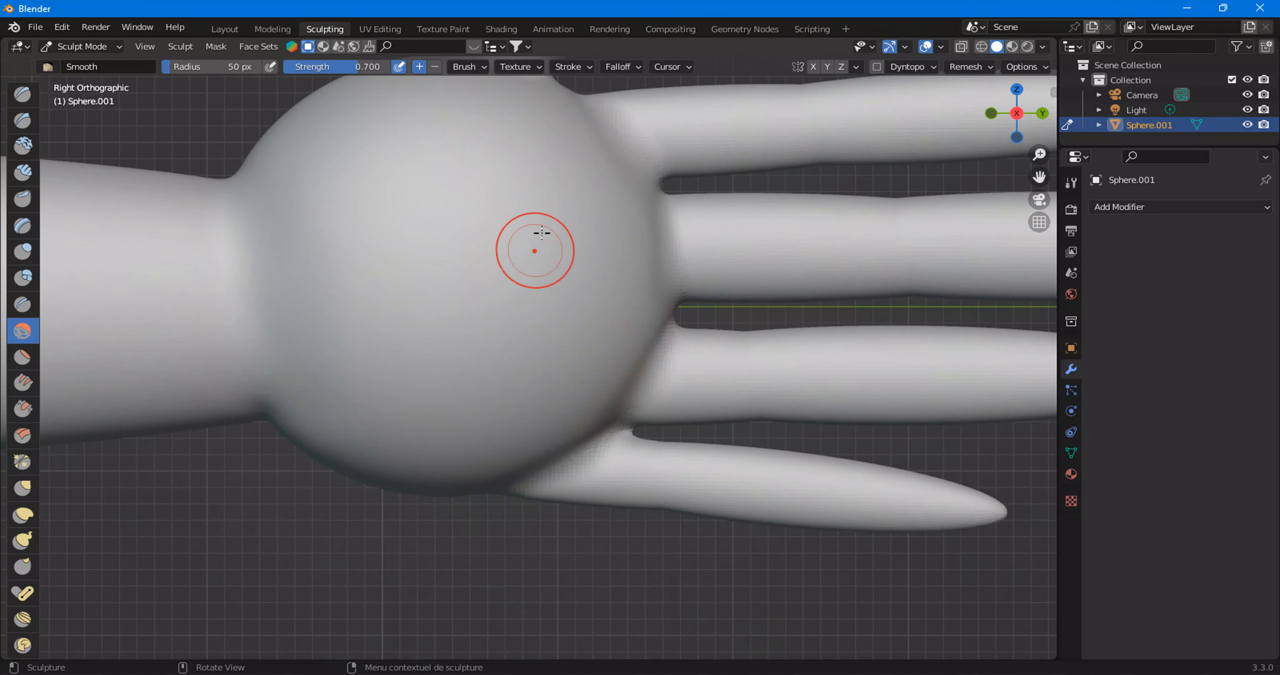
Smooth the finger-base seams and the wrist seam on the opposite side of the palm, from the left orthographic view.
{"action": "left_click", "coordinate": [1017, 113]}
{"action": "scroll", "coordinate": [507, 186], "scroll_direction": "down", "scroll_amount": 1}
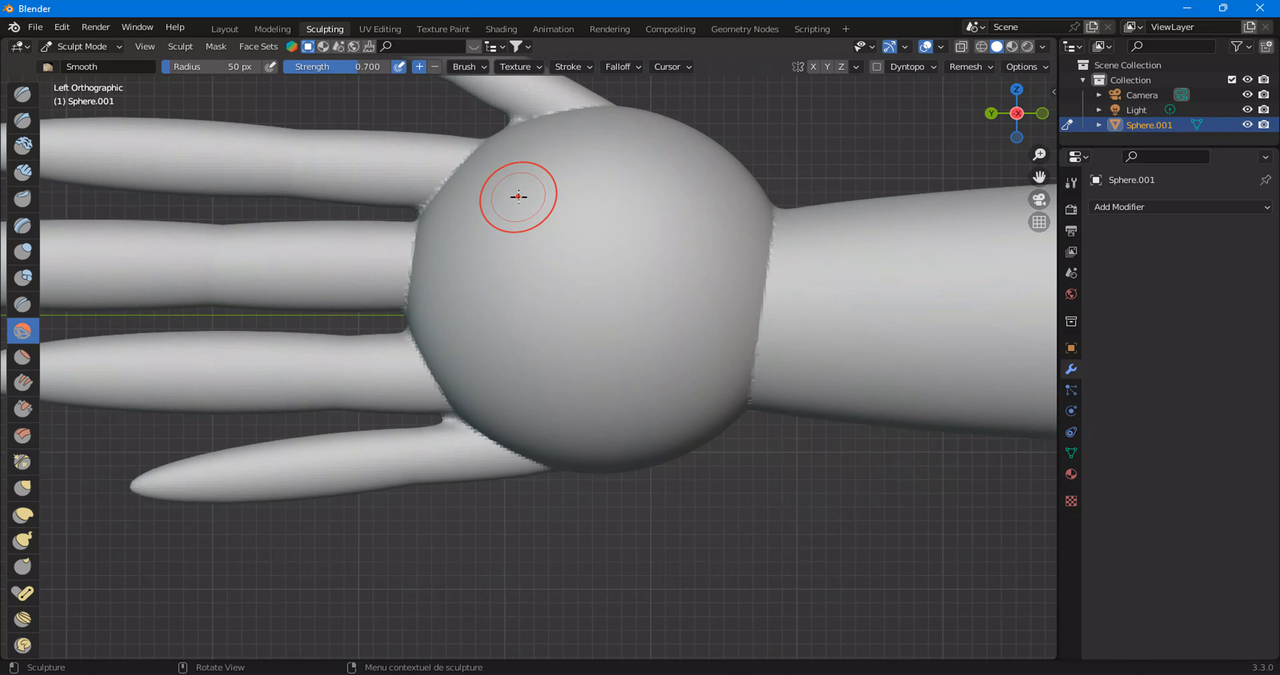
{"action": "scroll", "coordinate": [547, 209], "scroll_direction": "up", "scroll_amount": 2, "text": "shift"}
{"action": "left_click_drag", "start_coordinate": [558, 172], "coordinate": [512, 195]}
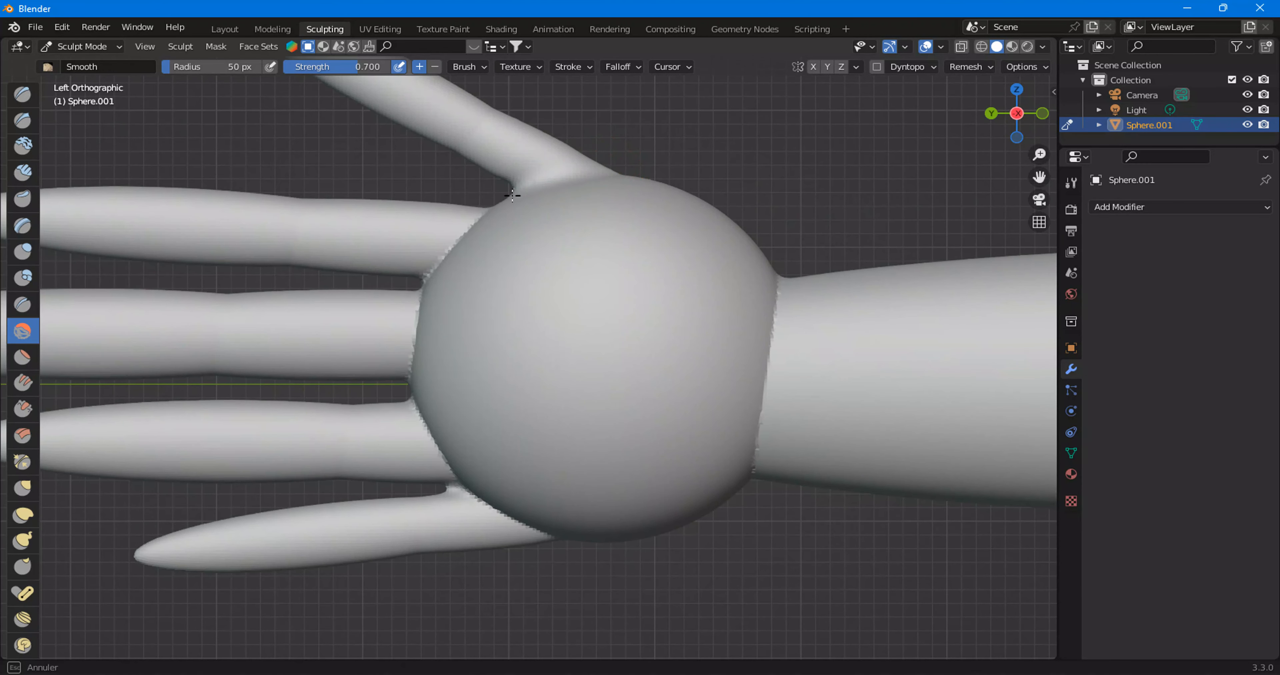
{"action": "mouse_move", "coordinate": [425, 304]}
{"action": "left_mouse_down"}
{"action": "mouse_move", "coordinate": [413, 397]}
{"action": "mouse_move", "coordinate": [438, 466]}
{"action": "mouse_move", "coordinate": [538, 525]}
{"action": "left_mouse_up"}
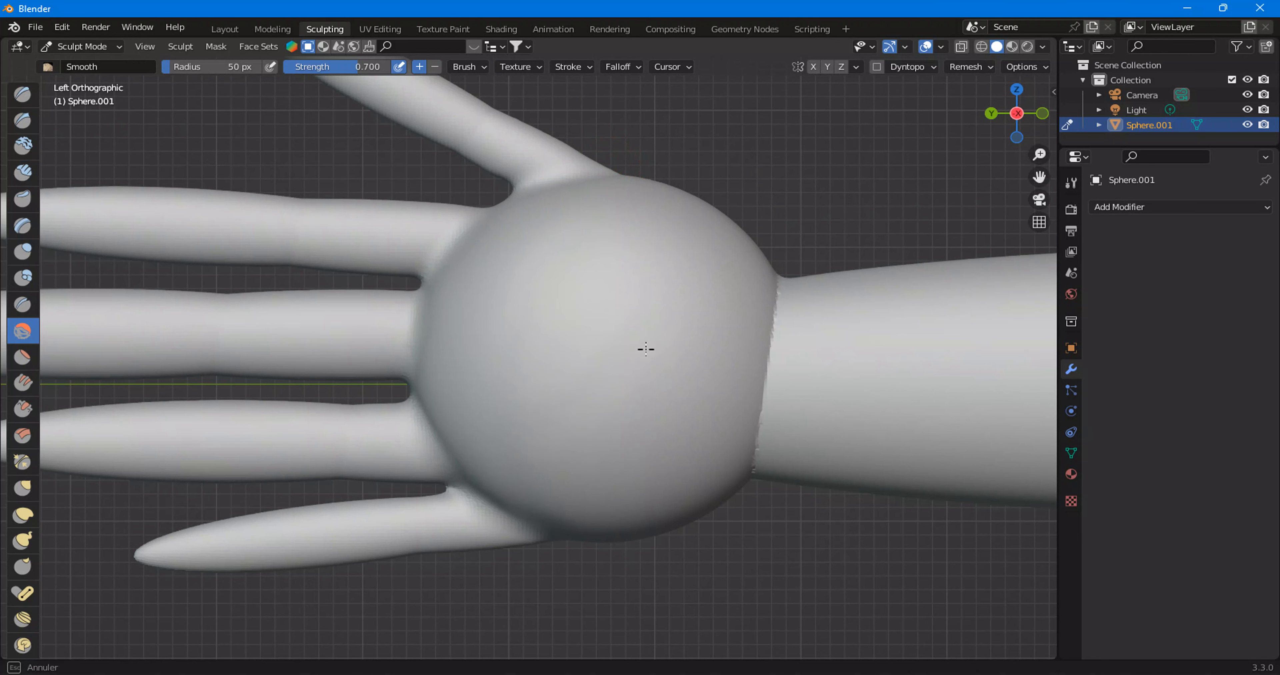
{"action": "mouse_move", "coordinate": [773, 293]}
{"action": "left_mouse_down"}
{"action": "mouse_move", "coordinate": [728, 476]}
{"action": "mouse_move", "coordinate": [812, 334]}
{"action": "left_mouse_up"}
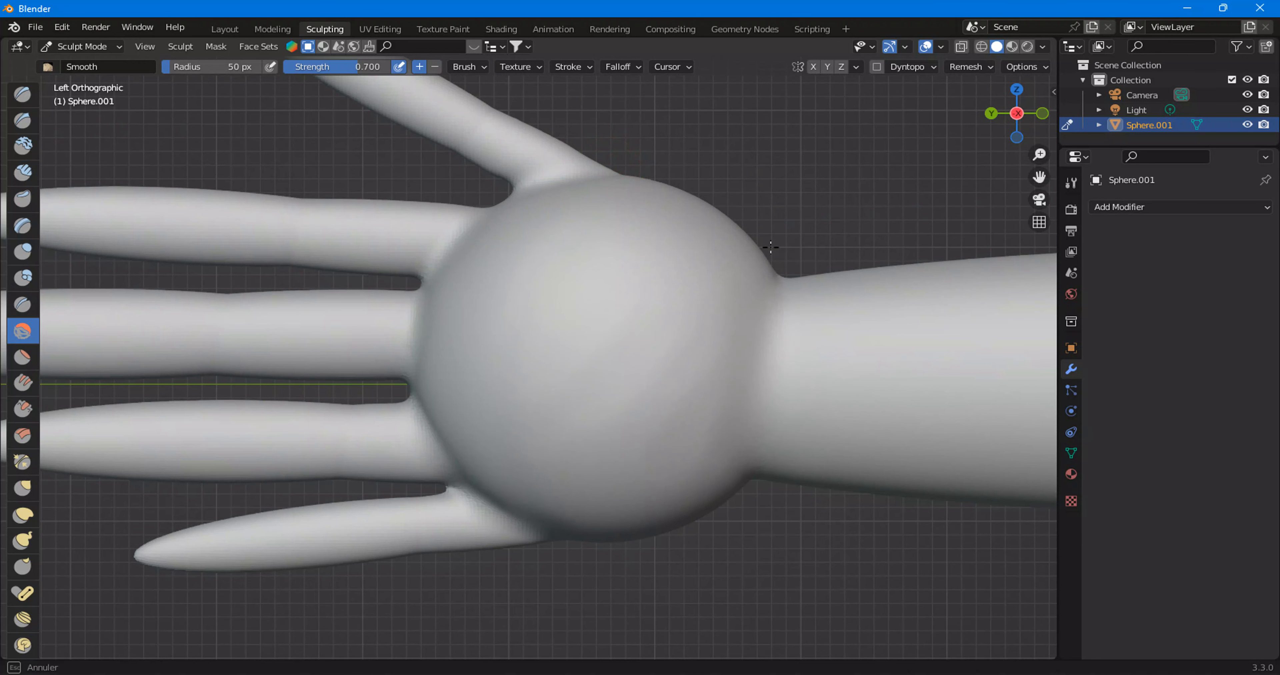
{"action": "left_click_drag", "start_coordinate": [770, 247], "coordinate": [770, 240]}
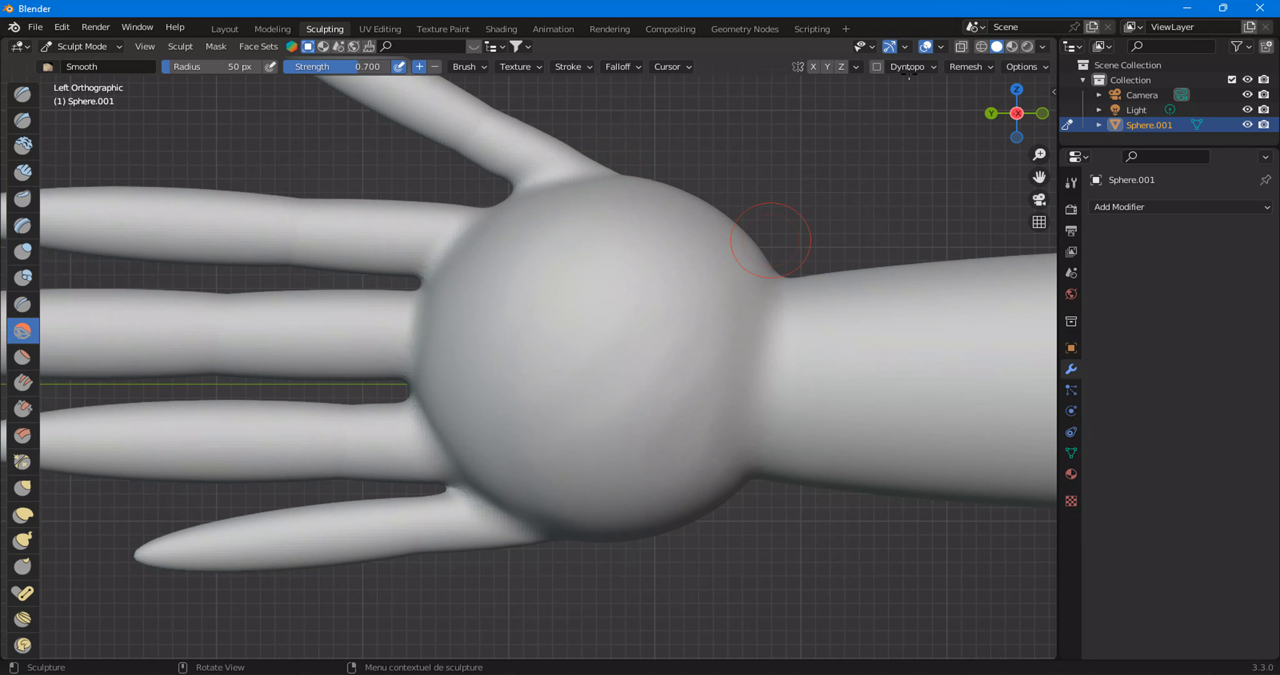
Bulge the upper arm's top and underside with the Elastic Deform brush at a radius of 100 px, from the right orthographic view.
{"action": "left_click", "coordinate": [1017, 113]}
{"action": "scroll", "coordinate": [815, 199], "scroll_direction": "down", "scroll_amount": 6}
{"action": "scroll", "coordinate": [815, 199], "scroll_direction": "down", "scroll_amount": 3}
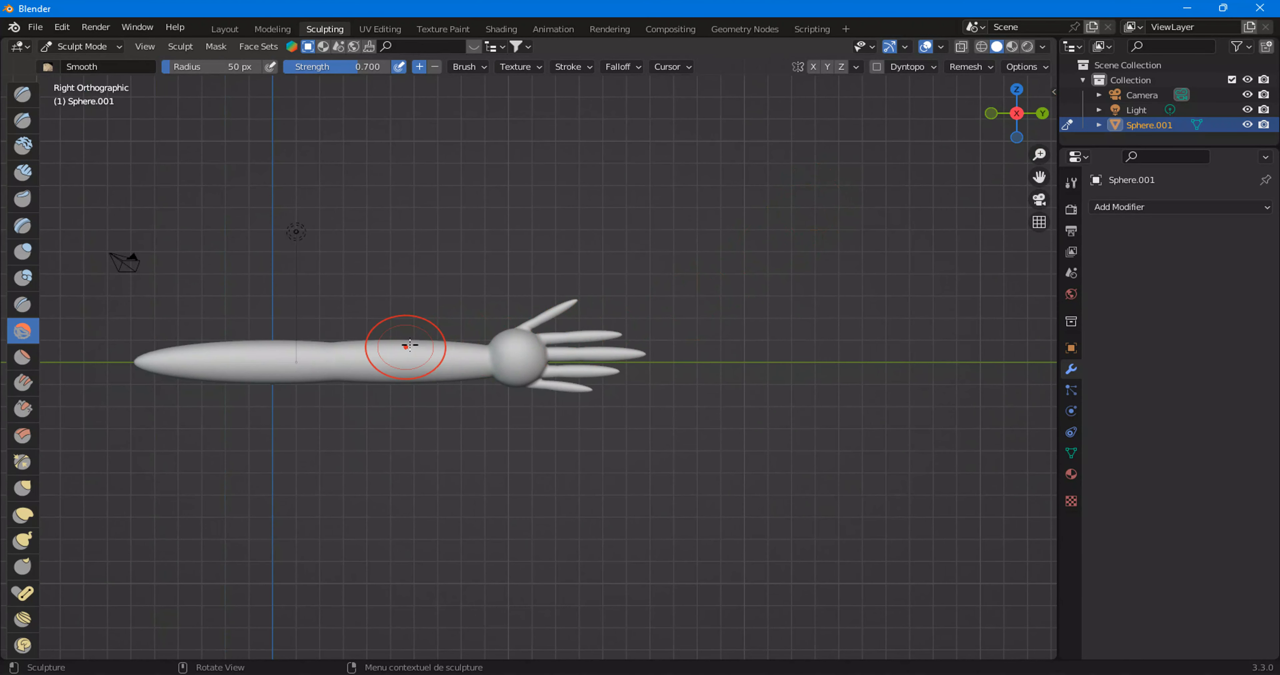
{"action": "middle_click_drag", "start_coordinate": [406, 343], "coordinate": [485, 351], "text": "shift"}
{"action": "scroll", "coordinate": [485, 296], "scroll_direction": "up", "scroll_amount": 4}
{"action": "scroll", "coordinate": [485, 297], "scroll_direction": "up", "scroll_amount": 1}
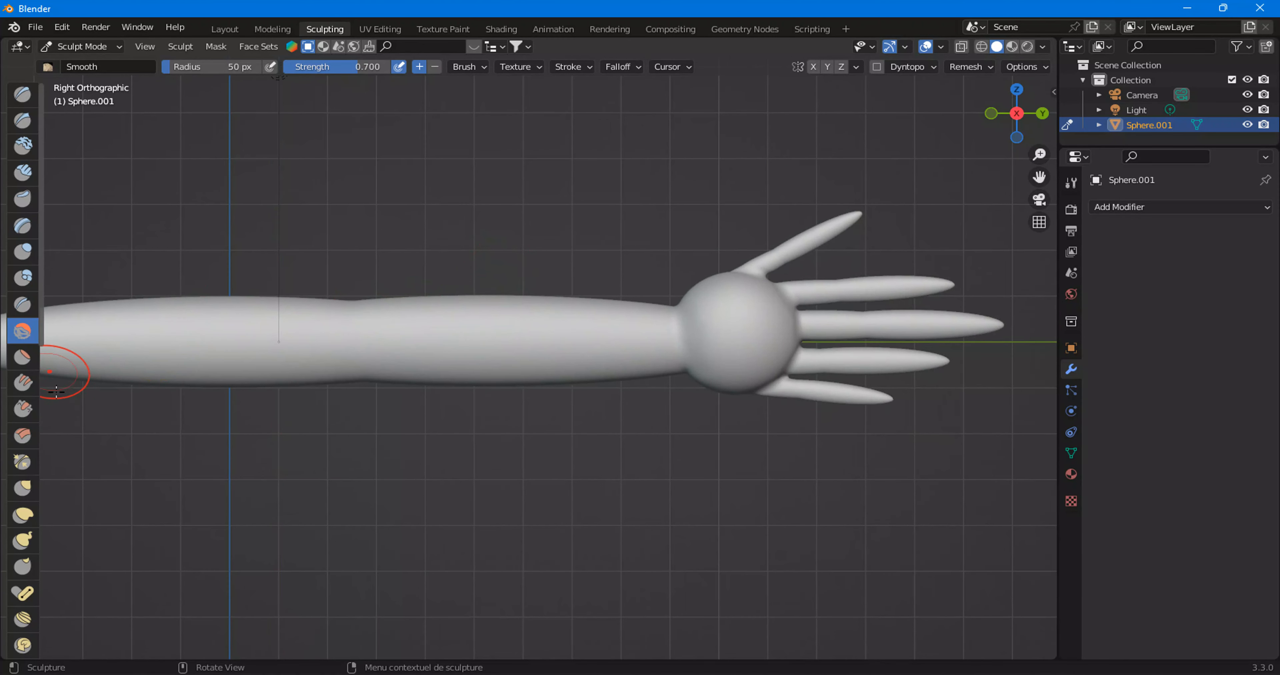
{"action": "left_click", "coordinate": [22, 515]}
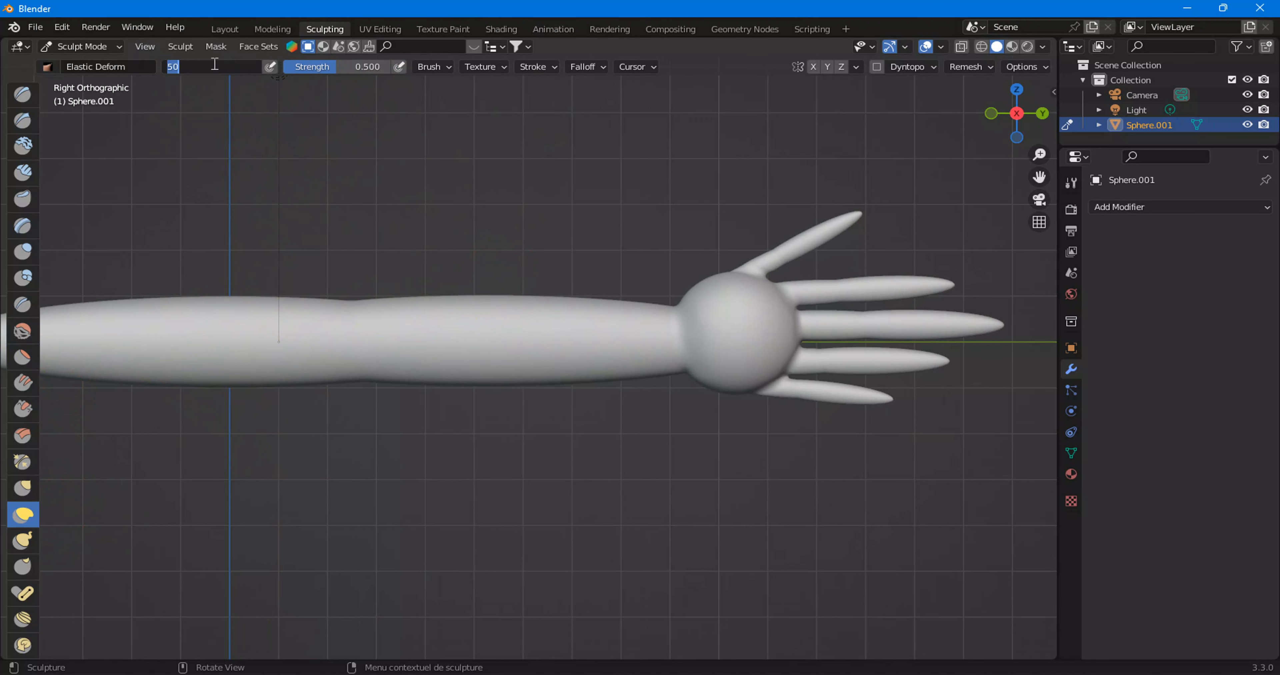
{"action": "key", "text": "Return"}
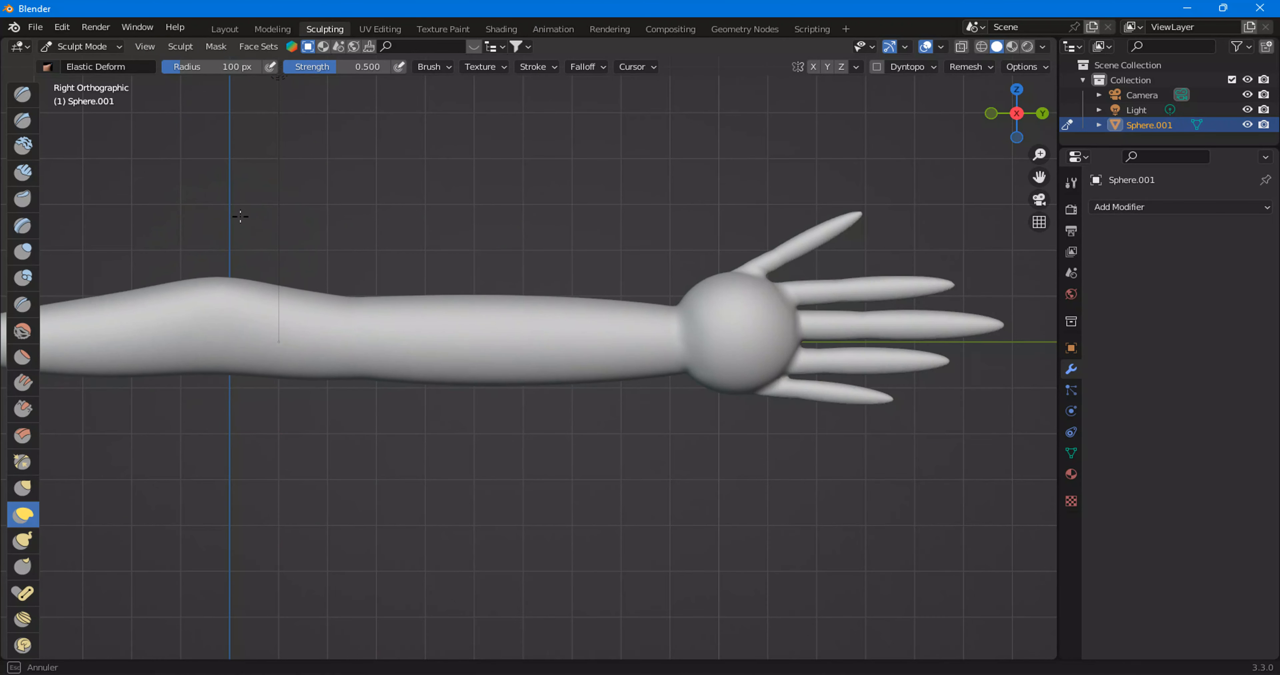
{"action": "mouse_move", "coordinate": [234, 298]}
{"action": "left_mouse_down"}
{"action": "mouse_move", "coordinate": [229, 326]}
{"action": "mouse_move", "coordinate": [199, 348]}
{"action": "mouse_move", "coordinate": [206, 378]}
{"action": "left_mouse_up"}
{"action": "left_click_drag", "start_coordinate": [217, 542], "coordinate": [214, 548]}
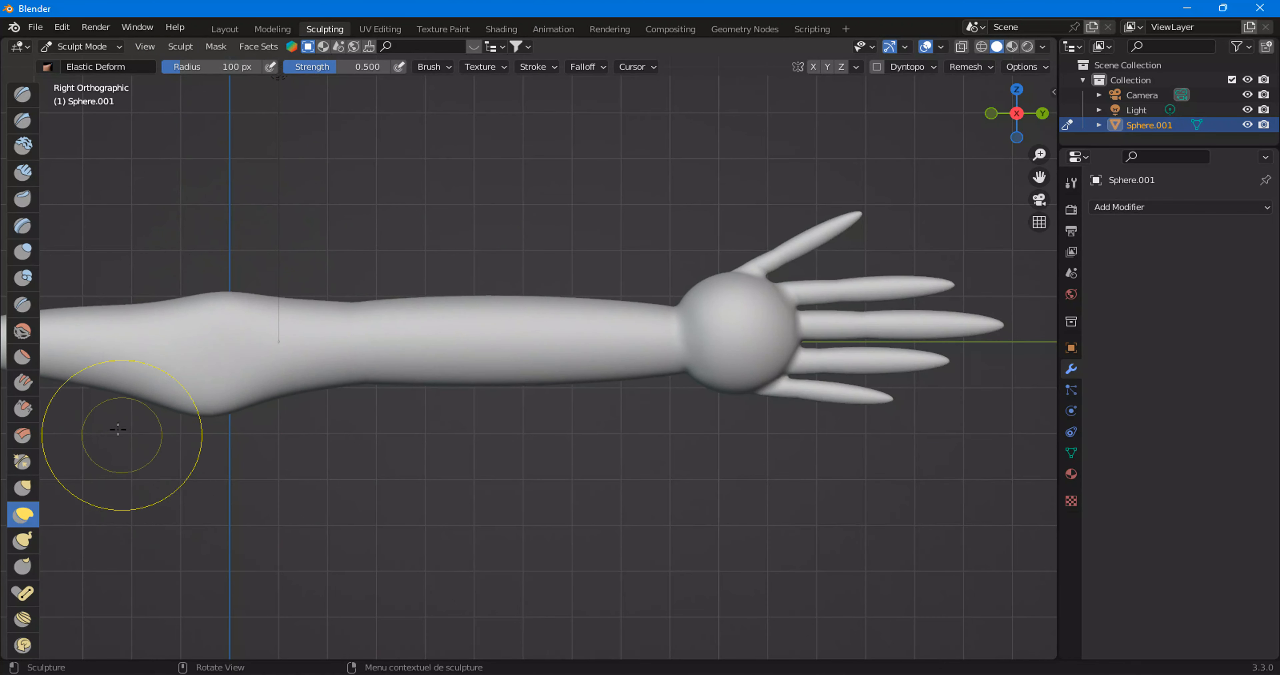
{"action": "left_click_drag", "start_coordinate": [110, 316], "coordinate": [128, 237]}
{"action": "scroll", "coordinate": [185, 309], "scroll_direction": "down", "scroll_amount": 2}
{"action": "mouse_move", "coordinate": [185, 309]}
{"action": "left_mouse_down"}
{"action": "mouse_move", "coordinate": [209, 371]}
{"action": "mouse_move", "coordinate": [211, 452]}
{"action": "mouse_move", "coordinate": [292, 403]}
{"action": "left_mouse_up"}
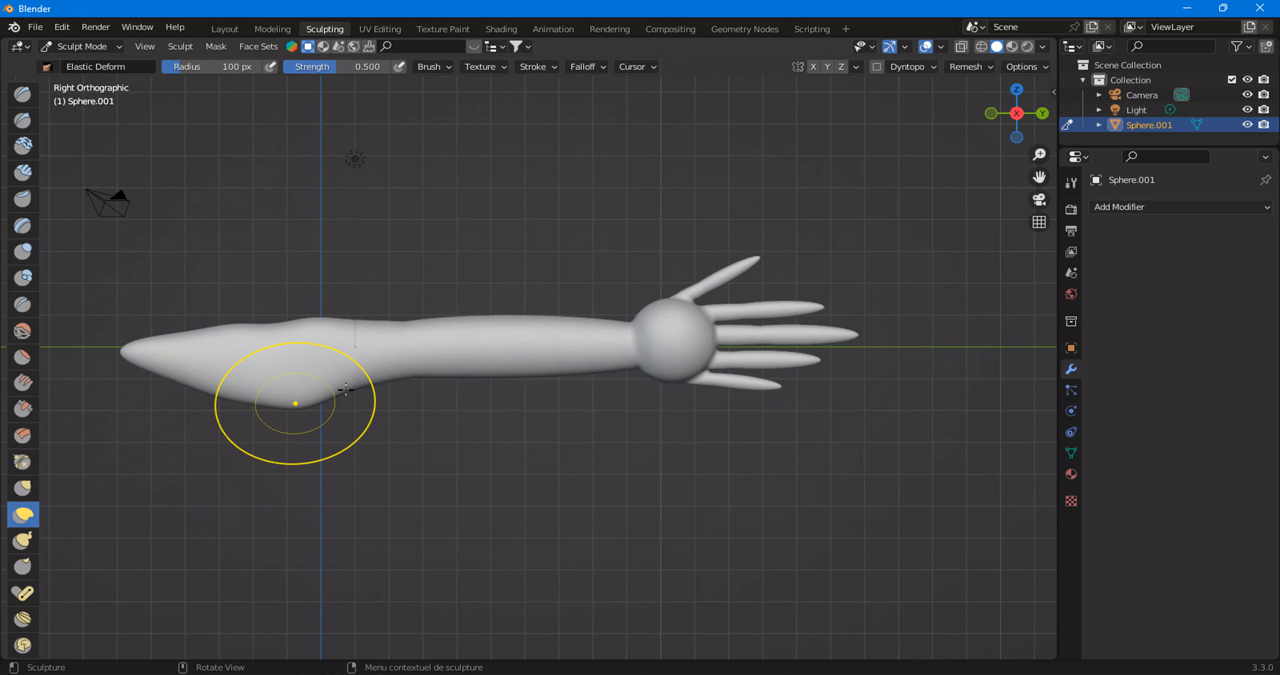
Shape the elbow and forearm with Elastic Deform, pulling the elbow area down and filling out the forearm's underside toward the wrist.
{"action": "mouse_move", "coordinate": [388, 398]}
{"action": "left_mouse_down"}
{"action": "mouse_move", "coordinate": [420, 392]}
{"action": "mouse_move", "coordinate": [343, 423]}
{"action": "mouse_move", "coordinate": [306, 391]}
{"action": "mouse_move", "coordinate": [294, 420]}
{"action": "mouse_move", "coordinate": [301, 377]}
{"action": "left_mouse_up"}
{"action": "mouse_move", "coordinate": [306, 313]}
{"action": "left_mouse_down"}
{"action": "mouse_move", "coordinate": [276, 297]}
{"action": "mouse_move", "coordinate": [314, 402]}
{"action": "mouse_move", "coordinate": [328, 394]}
{"action": "mouse_move", "coordinate": [338, 427]}
{"action": "mouse_move", "coordinate": [351, 423]}
{"action": "mouse_move", "coordinate": [365, 277]}
{"action": "mouse_move", "coordinate": [348, 423]}
{"action": "mouse_move", "coordinate": [313, 328]}
{"action": "mouse_move", "coordinate": [332, 350]}
{"action": "left_mouse_up"}
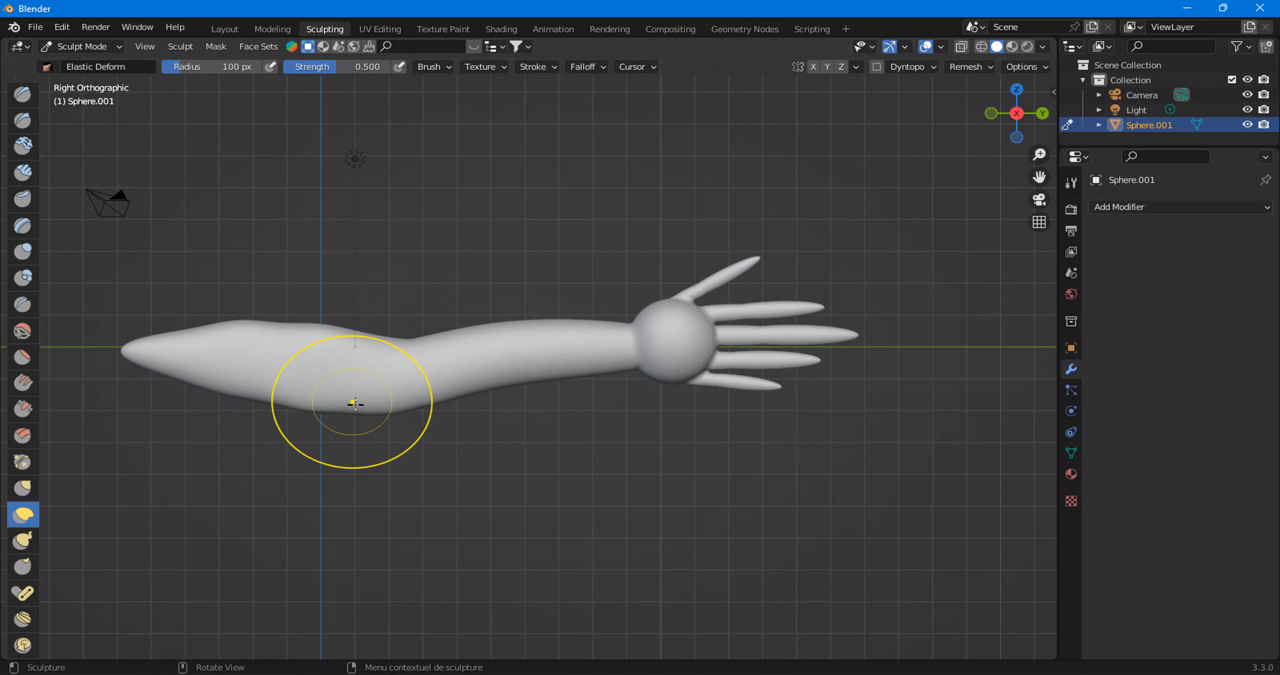
{"action": "left_click_drag", "start_coordinate": [352, 414], "coordinate": [357, 342]}
{"action": "left_click_drag", "start_coordinate": [526, 381], "coordinate": [532, 420]}
{"action": "left_click_drag", "start_coordinate": [597, 381], "coordinate": [614, 408]}
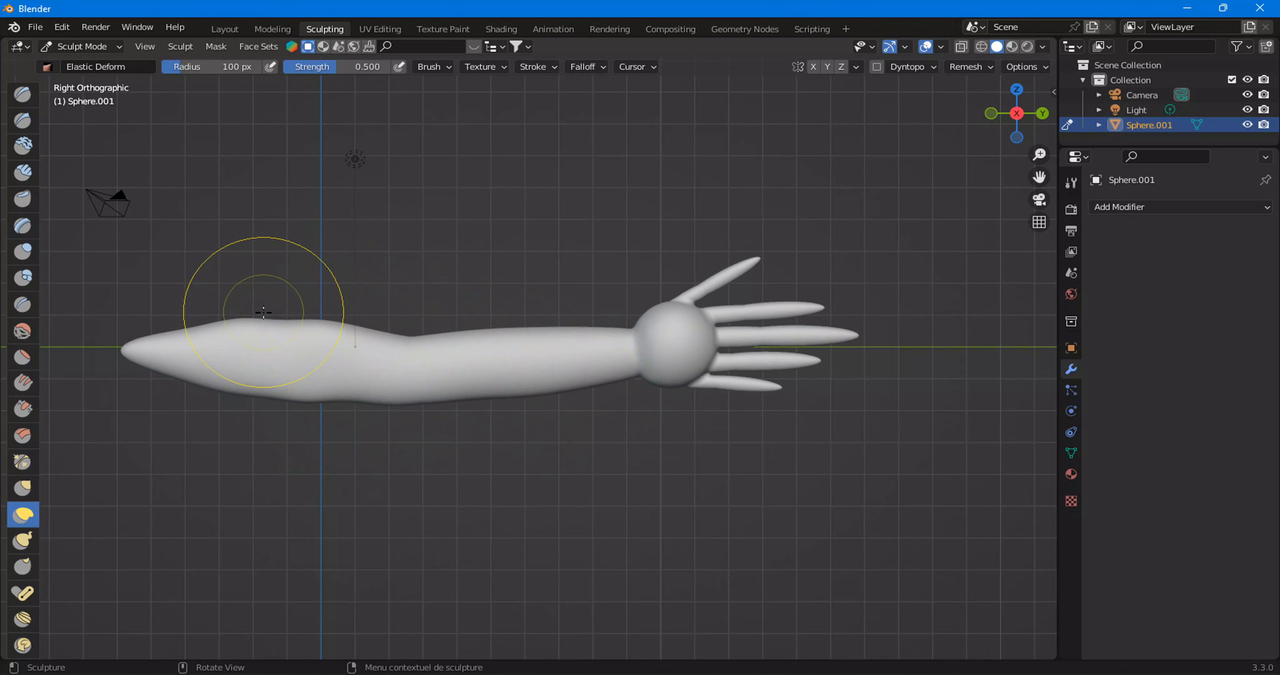
{"action": "mouse_move", "coordinate": [272, 285]}
{"action": "left_mouse_down"}
{"action": "mouse_move", "coordinate": [252, 331]}
{"action": "mouse_move", "coordinate": [323, 319]}
{"action": "mouse_move", "coordinate": [332, 383]}
{"action": "left_mouse_up"}
Refine the forearm and upper arm contours with Elastic Deform from angled perspective views.
{"action": "left_click", "coordinate": [990, 114]}
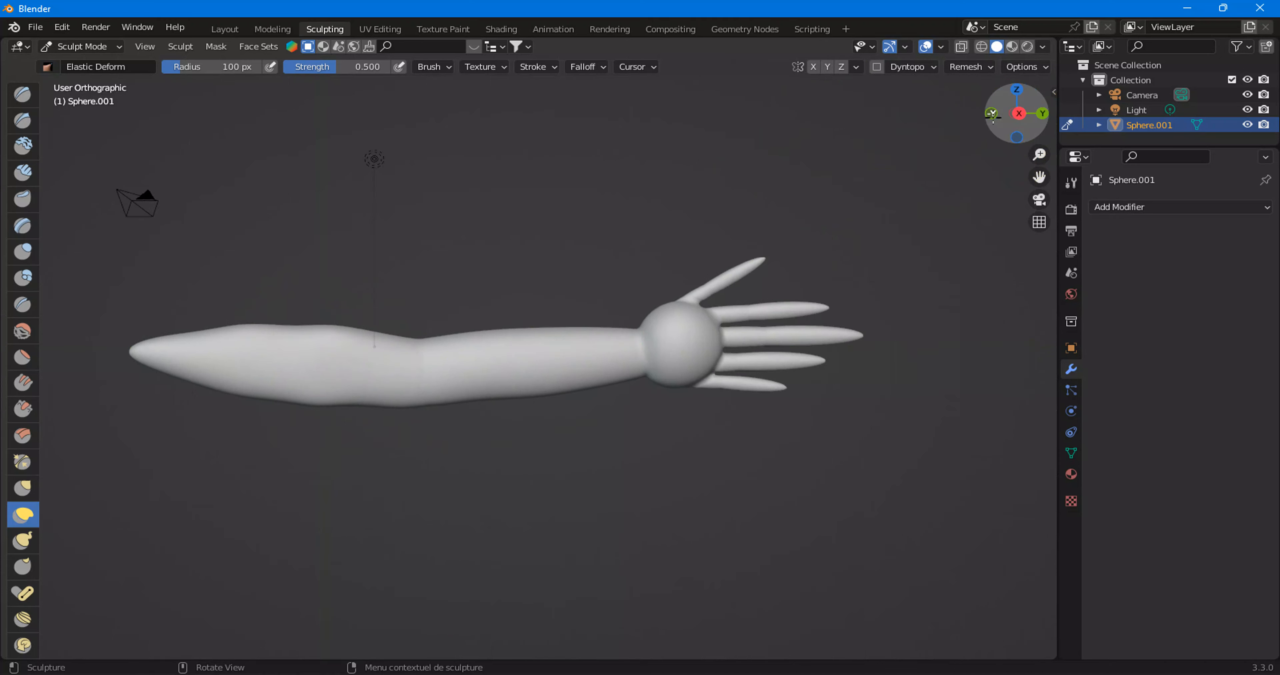
{"action": "mouse_move", "coordinate": [613, 355]}
{"action": "middle_mouse_down"}
{"action": "mouse_move", "coordinate": [652, 354]}
{"action": "mouse_move", "coordinate": [643, 345]}
{"action": "mouse_move", "coordinate": [685, 374]}
{"action": "middle_mouse_up"}
{"action": "mouse_move", "coordinate": [651, 387]}
{"action": "left_mouse_down"}
{"action": "mouse_move", "coordinate": [674, 391]}
{"action": "mouse_move", "coordinate": [674, 423]}
{"action": "left_mouse_up"}
{"action": "middle_click_drag", "start_coordinate": [675, 422], "coordinate": [492, 419]}
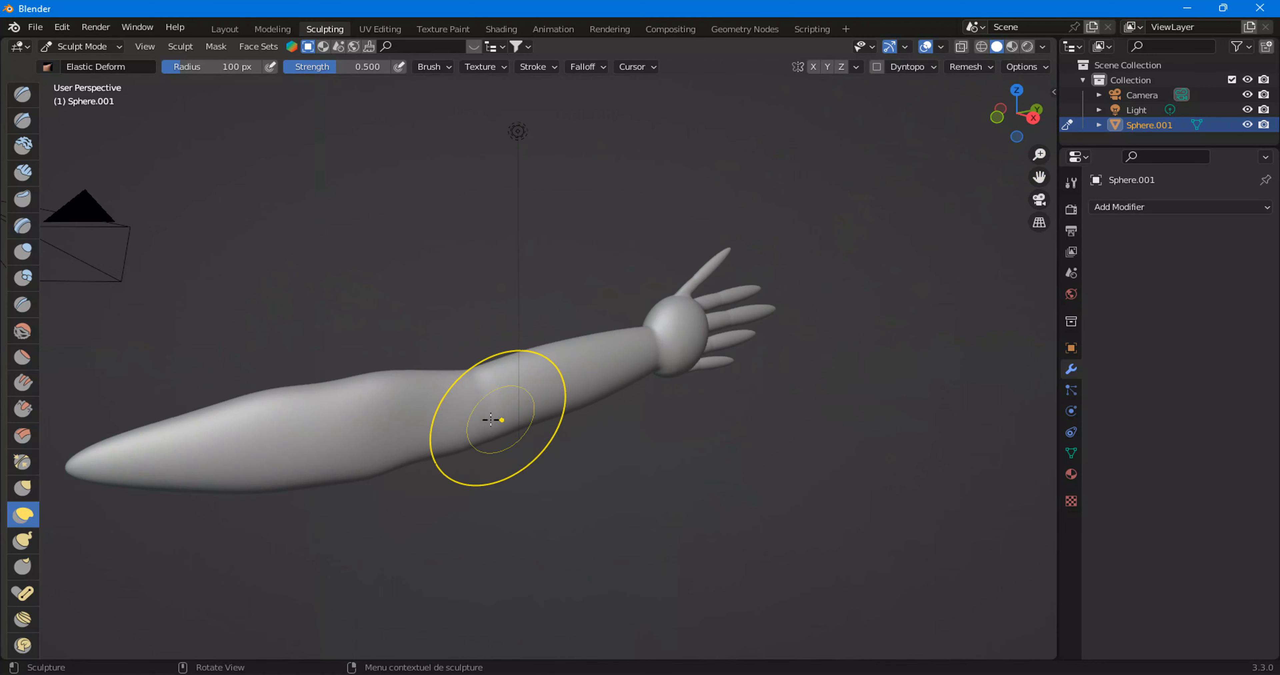
{"action": "left_click_drag", "start_coordinate": [491, 419], "coordinate": [278, 451]}
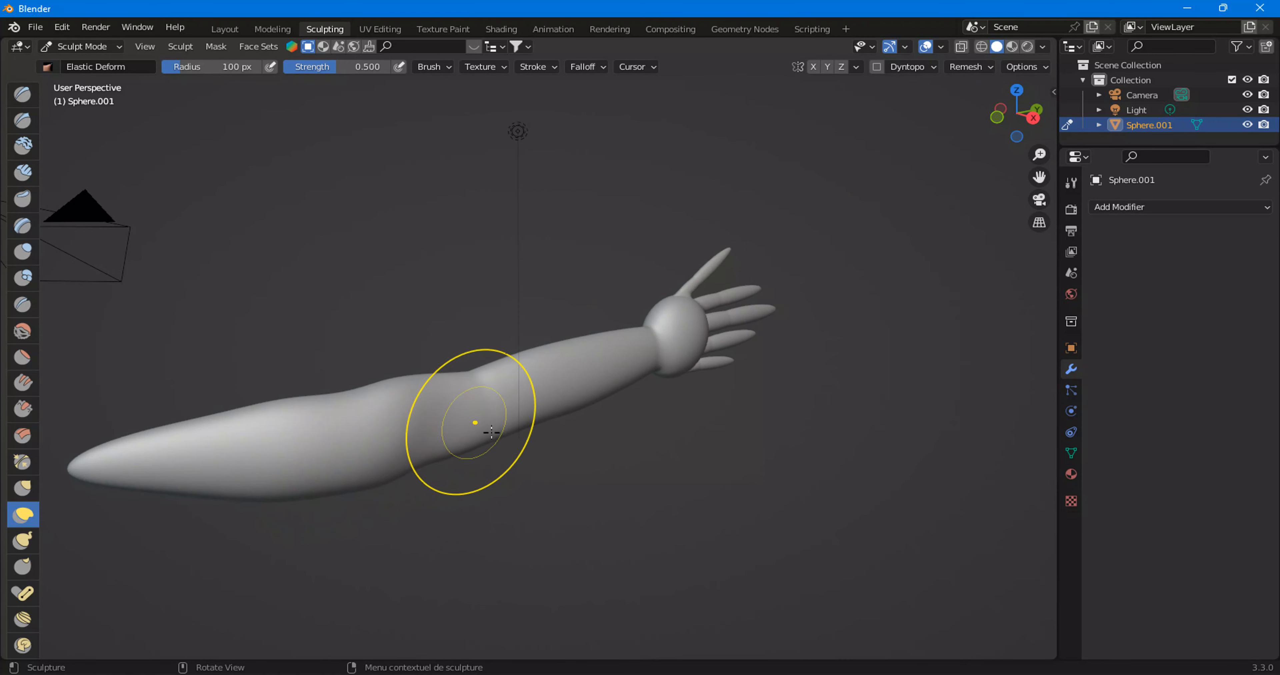
{"action": "mouse_move", "coordinate": [428, 408]}
{"action": "middle_mouse_down"}
{"action": "mouse_move", "coordinate": [577, 437]}
{"action": "mouse_move", "coordinate": [532, 280]}
{"action": "middle_mouse_up"}
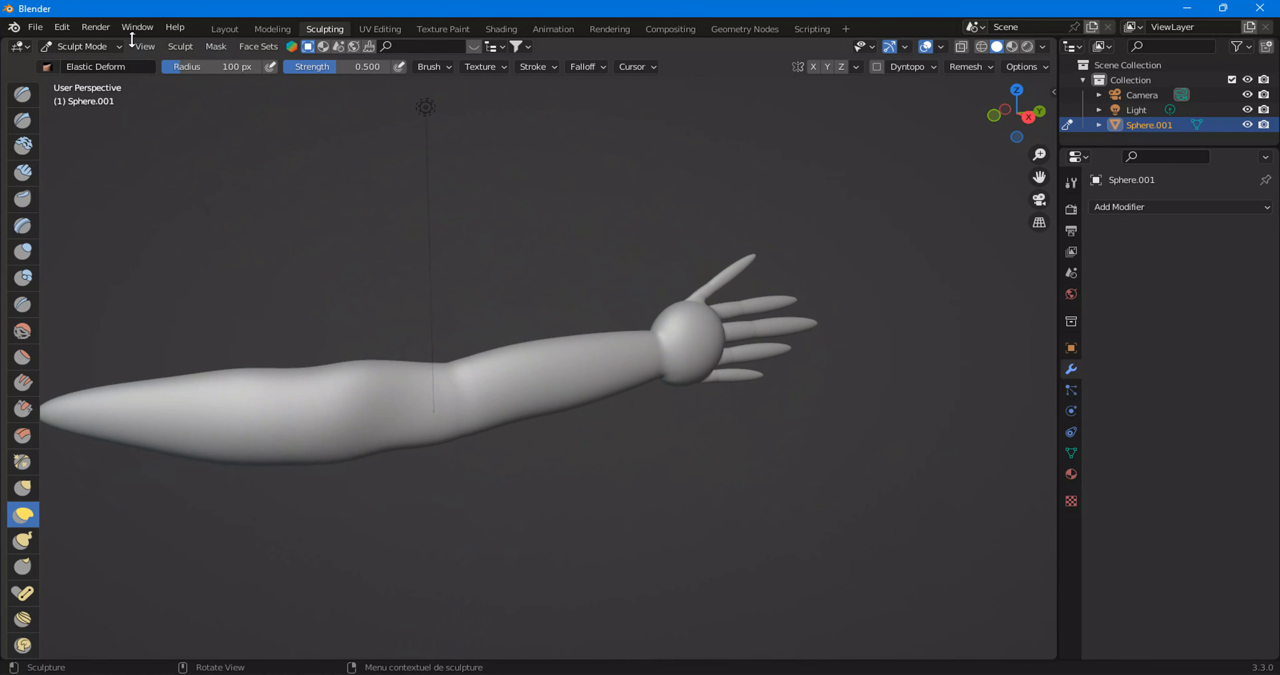
Add an armature in the Layout workspace from the right orthographic view, and turn on X-ray display to see through the arm.
{"action": "left_click", "coordinate": [219, 28]}
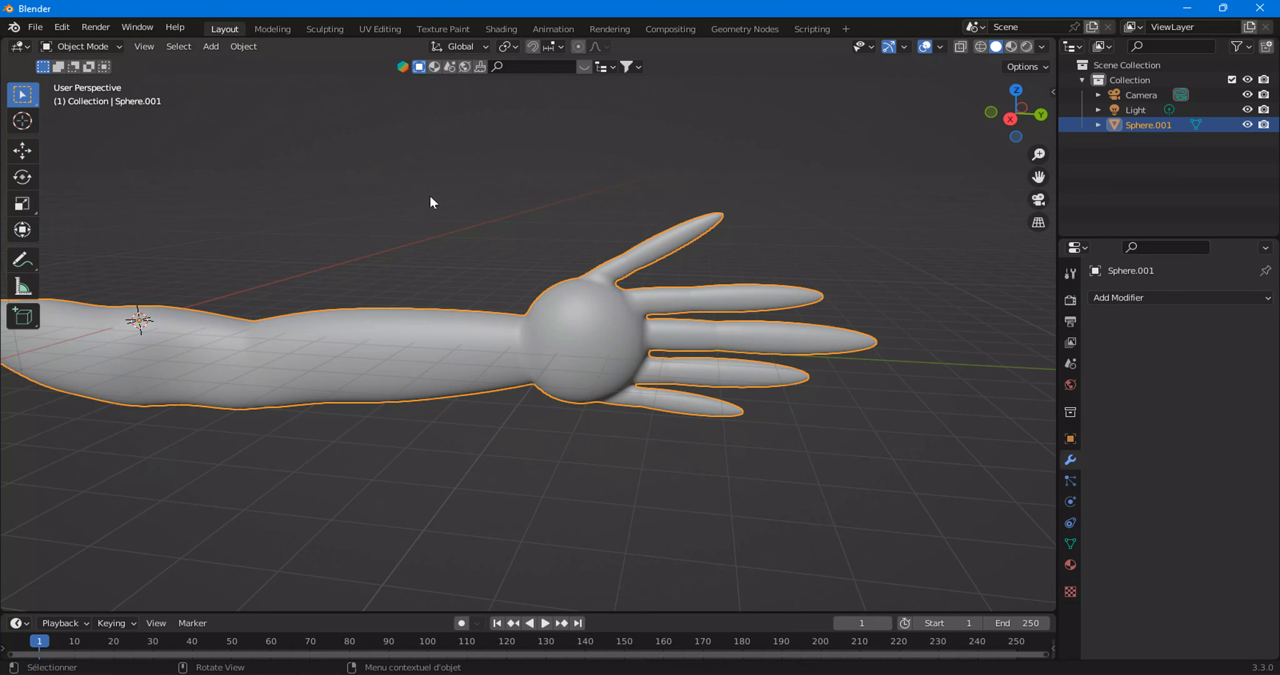
{"action": "scroll", "coordinate": [503, 352], "scroll_direction": "down", "scroll_amount": 3}
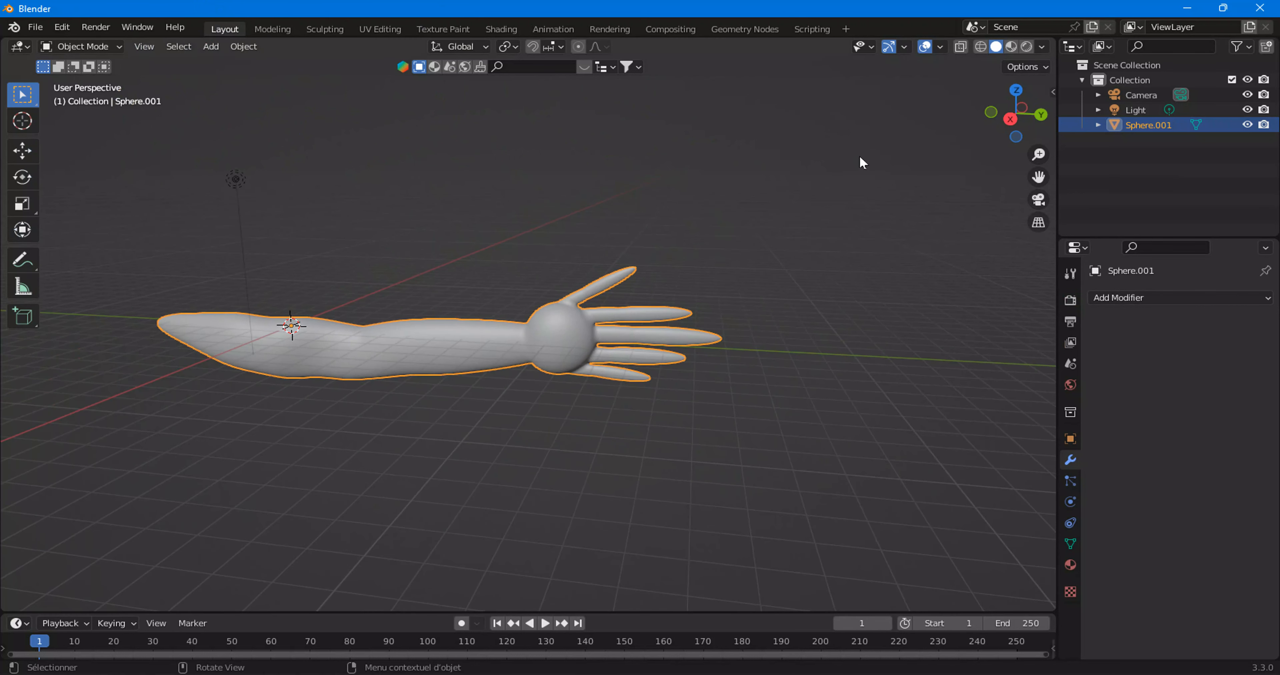
{"action": "left_click", "coordinate": [1011, 119]}
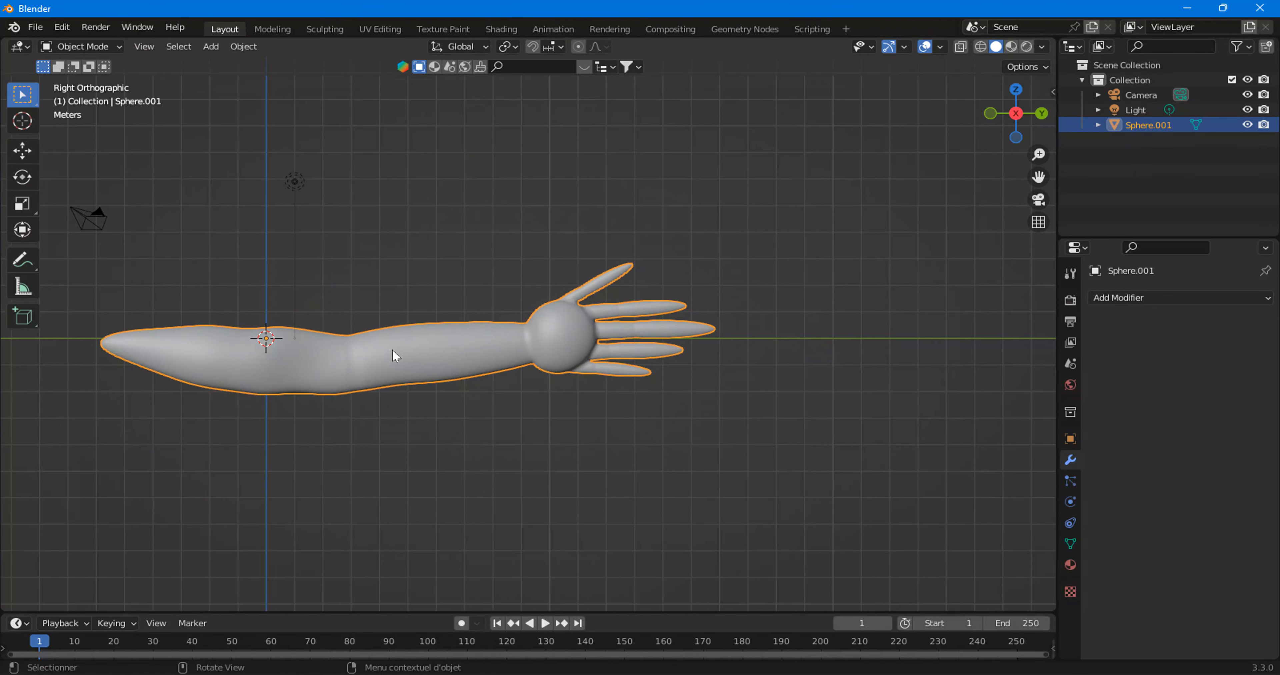
{"action": "key", "text": "shift+a"}
{"action": "mouse_move", "coordinate": [376, 342]}
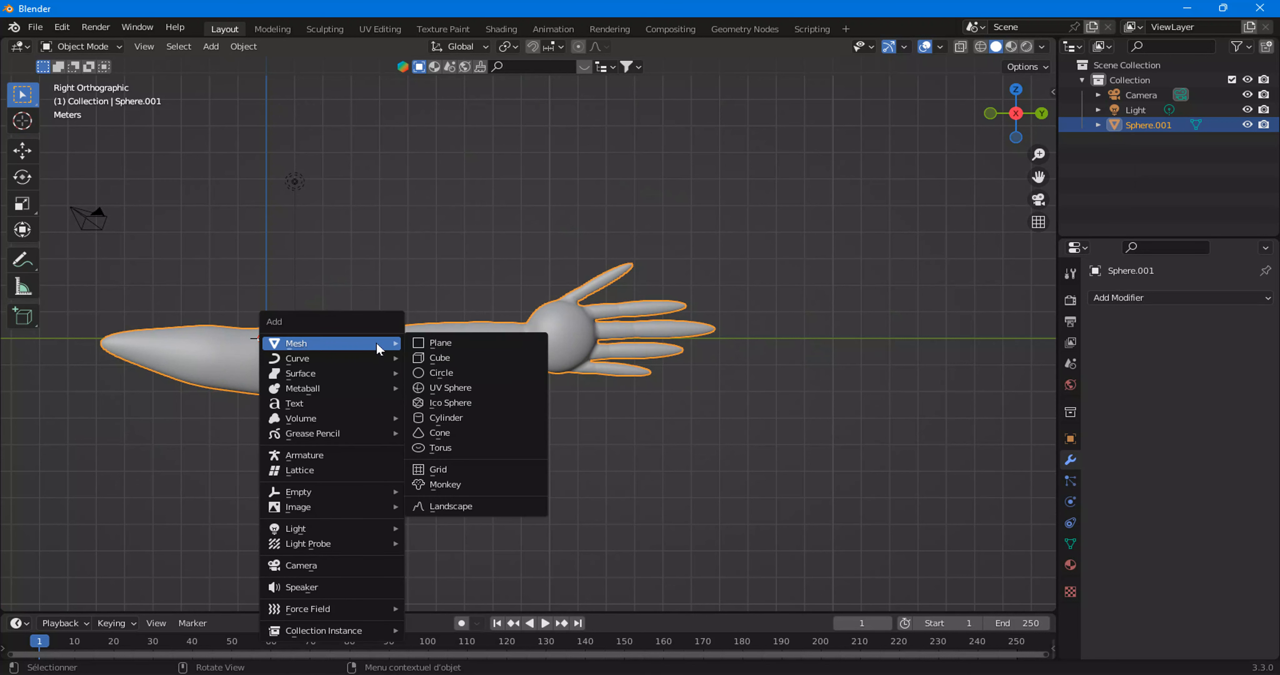
{"action": "left_click", "coordinate": [337, 456]}
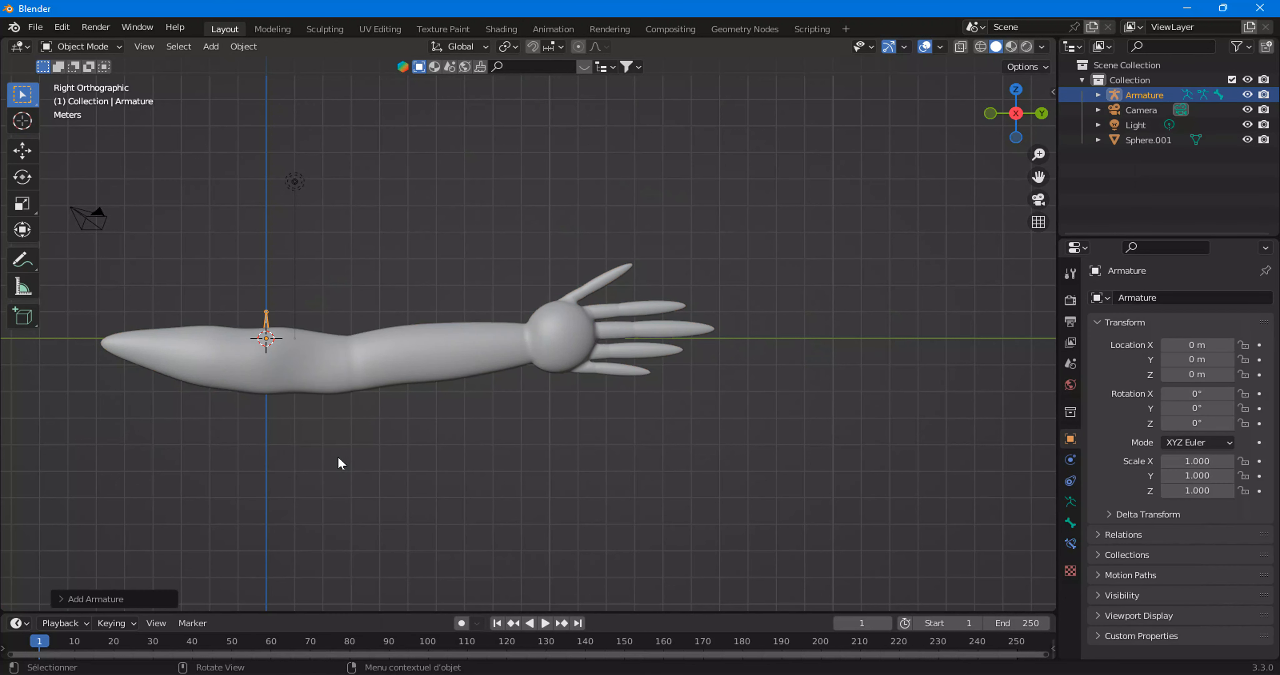
{"action": "left_click", "coordinate": [963, 48]}
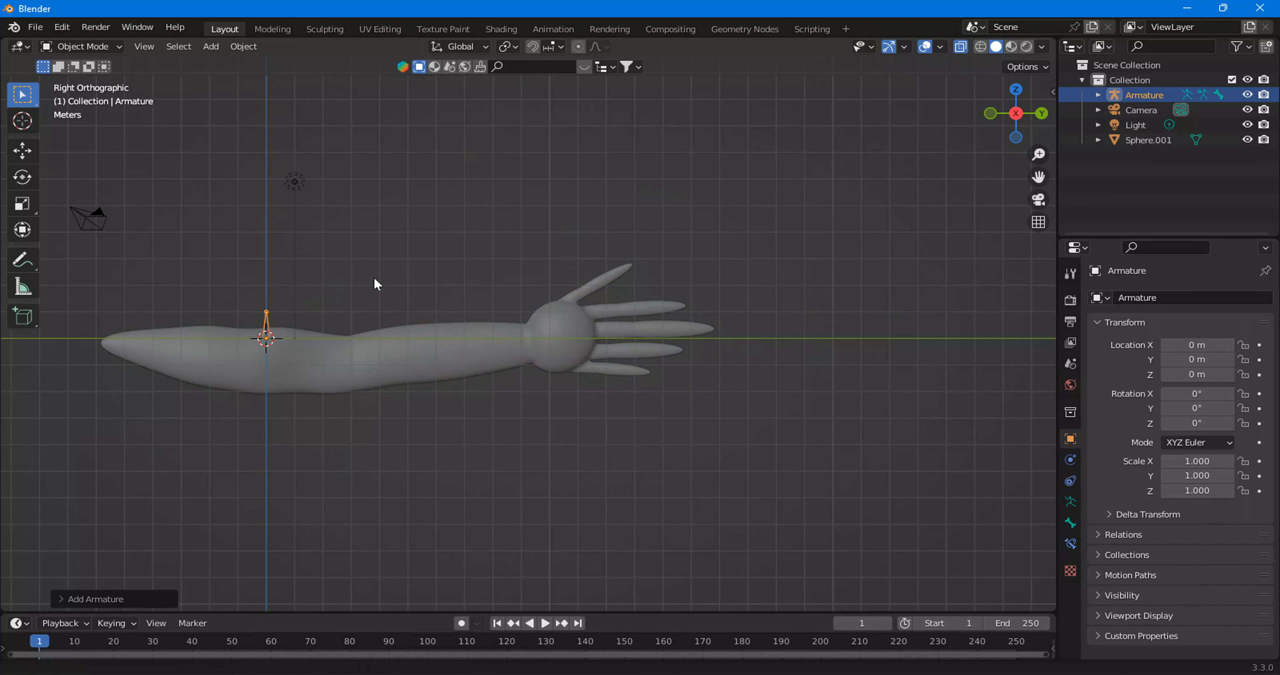
Rotate the armature bone to about -93.8° on X, then move and scale it to about 7.17 to span the upper arm to the elbow.
{"action": "middle_click_drag", "start_coordinate": [374, 283], "coordinate": [603, 248], "text": "shift"}
{"action": "scroll", "coordinate": [603, 248], "scroll_direction": "up", "scroll_amount": 4}
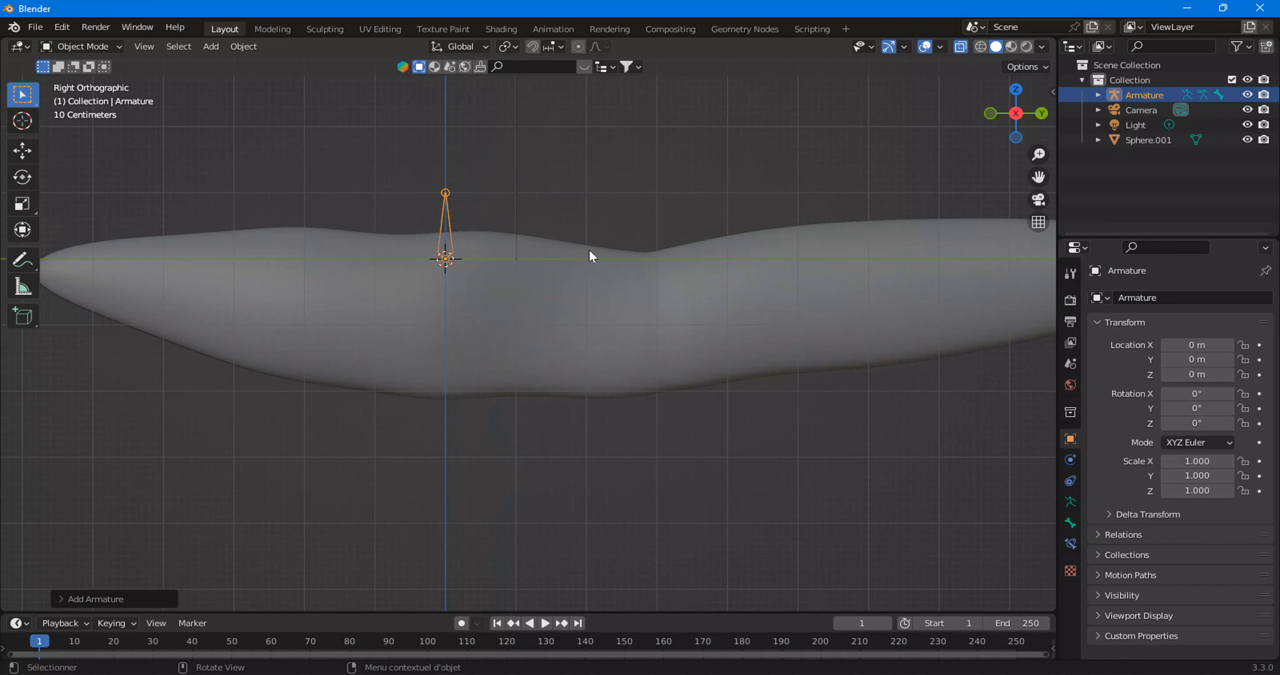
{"action": "key", "text": "r"}
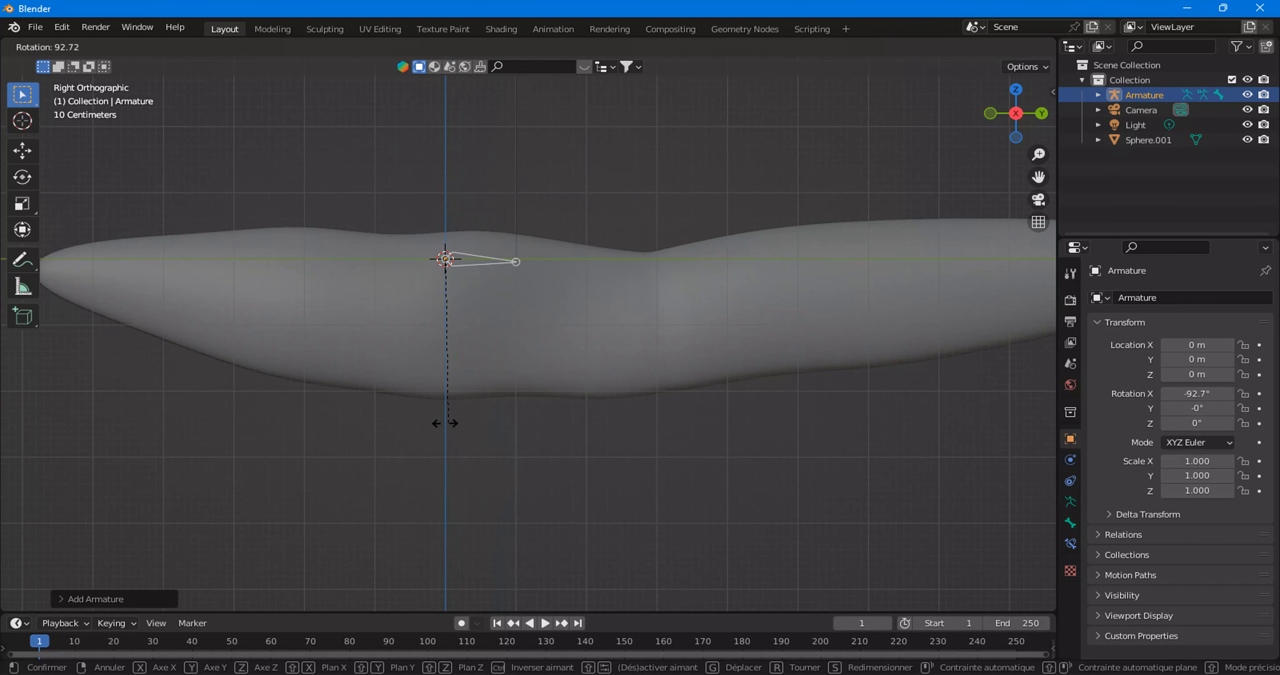
{"action": "left_click", "coordinate": [447, 428]}
{"action": "key", "text": "s"}
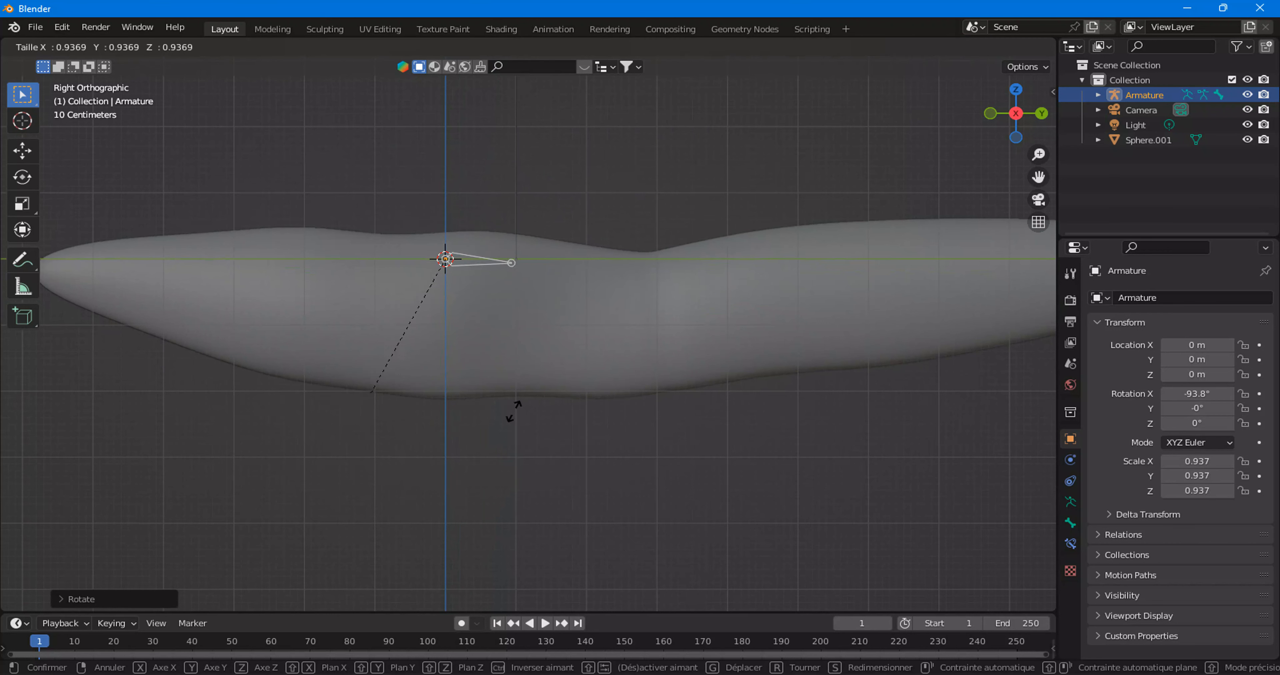
{"action": "left_click", "coordinate": [17, 464]}
{"action": "key", "text": "g"}
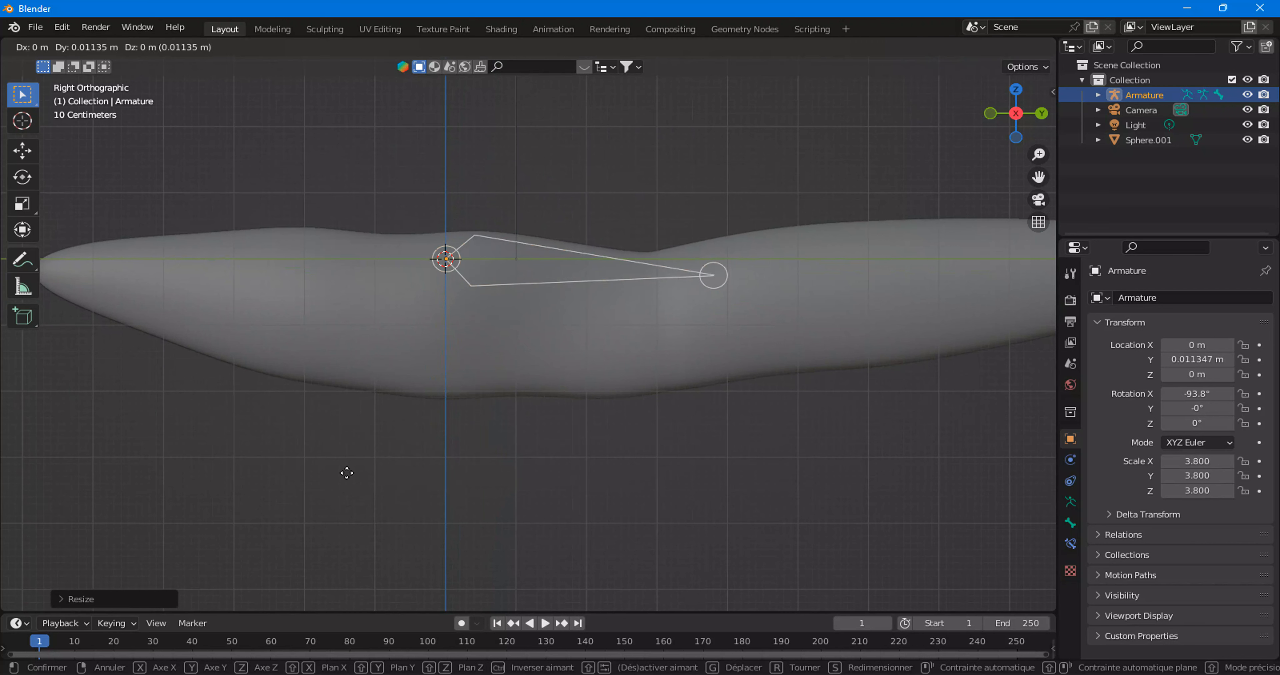
{"action": "left_click", "coordinate": [44, 496]}
{"action": "key", "text": "s"}
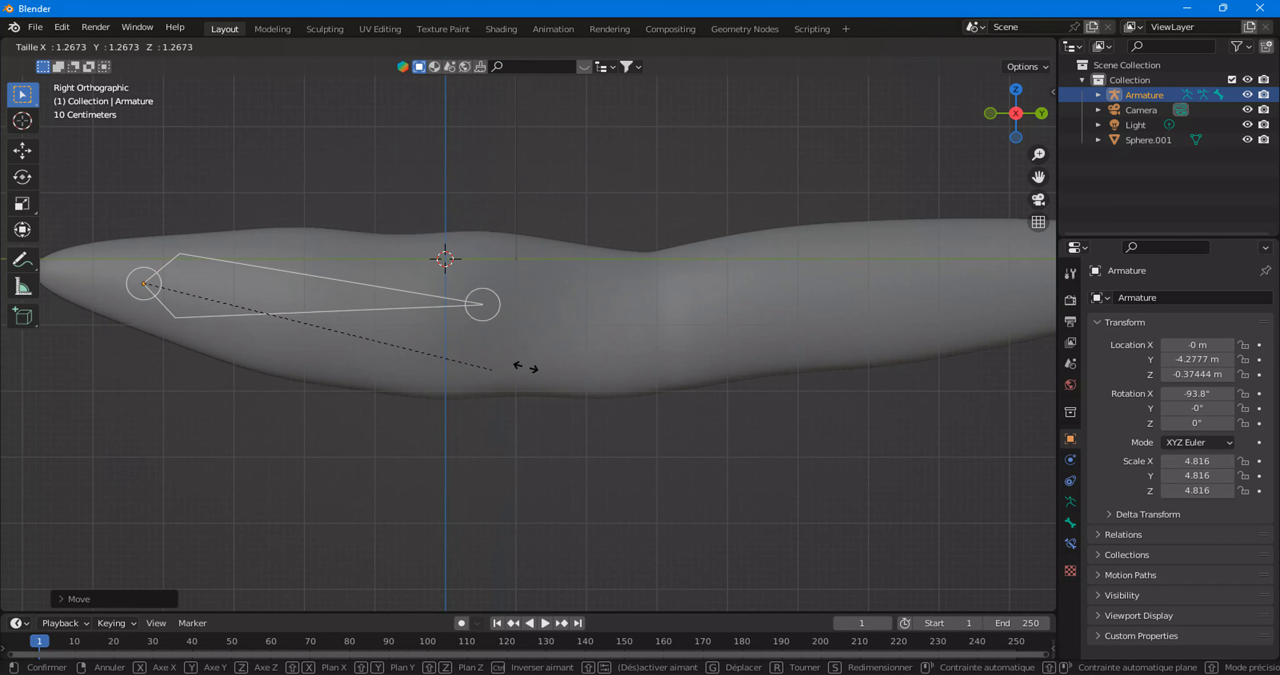
{"action": "left_click", "coordinate": [674, 363]}
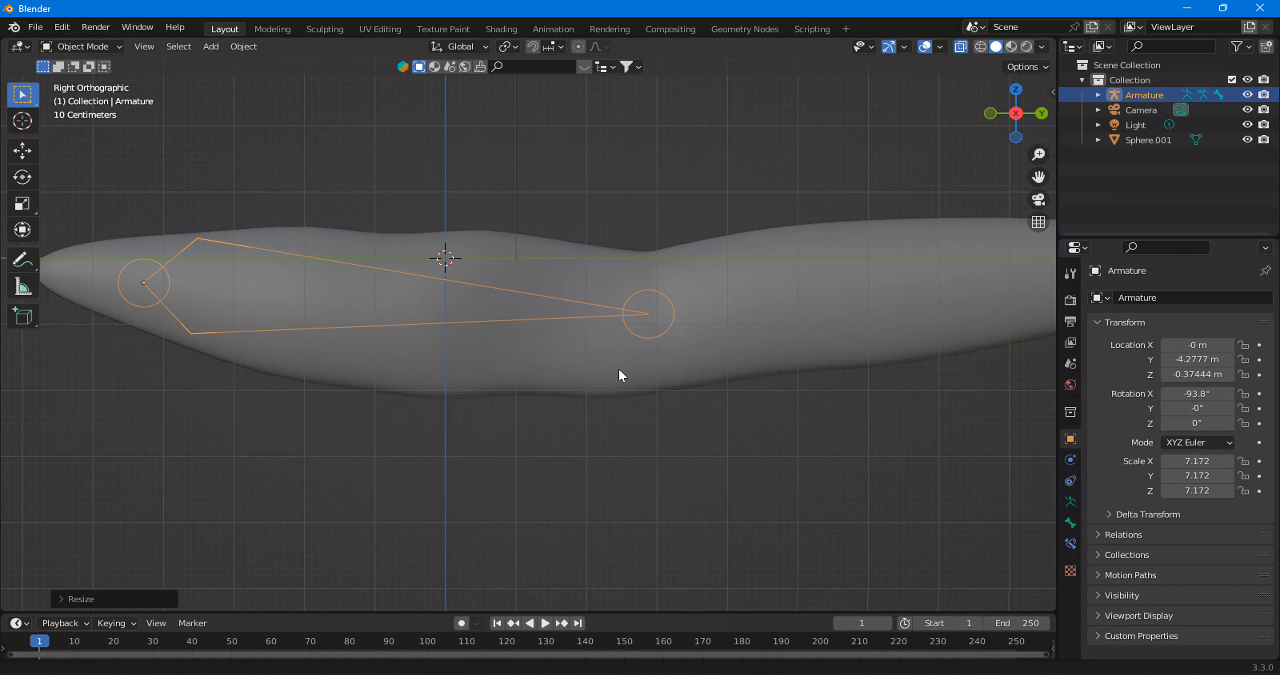
Enter Edit Mode on the armature and extrude a forearm bone from the elbow joint to the wrist.
{"action": "scroll", "coordinate": [587, 366], "scroll_direction": "right", "scroll_amount": 5, "text": "ctrl"}
{"action": "scroll", "coordinate": [549, 363], "scroll_direction": "down", "scroll_amount": 1, "text": "shift"}
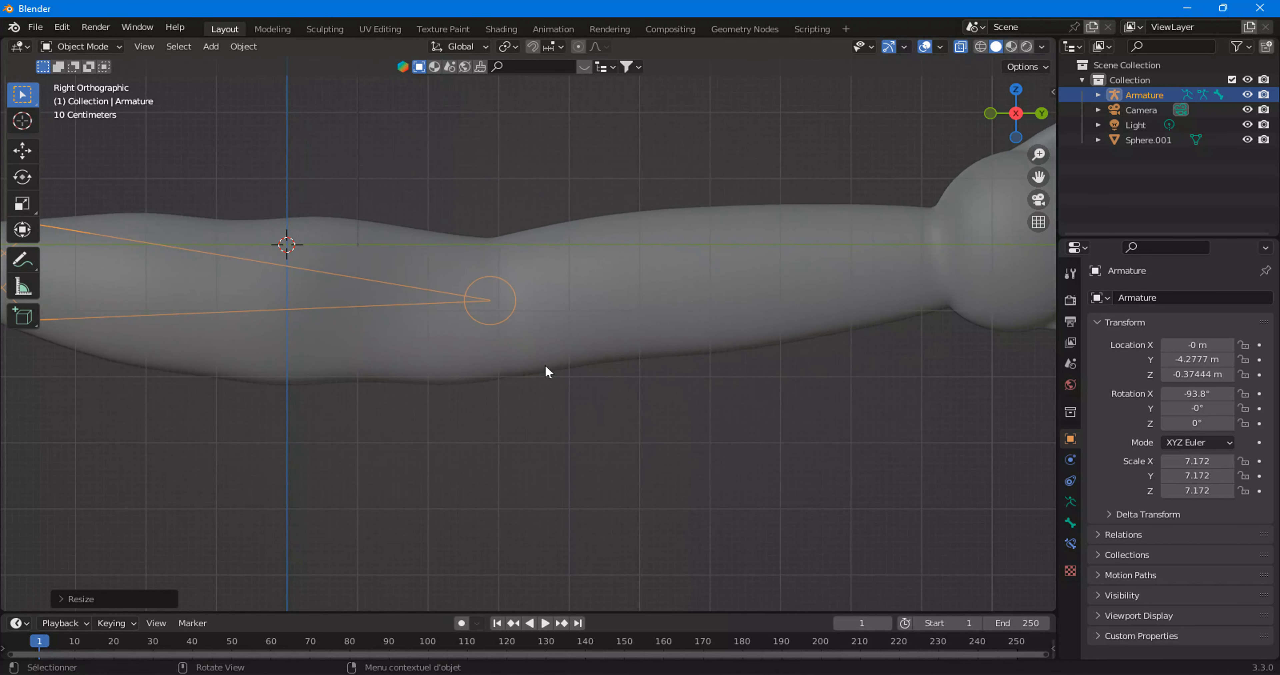
{"action": "left_click", "coordinate": [63, 50]}
{"action": "left_click", "coordinate": [66, 81]}
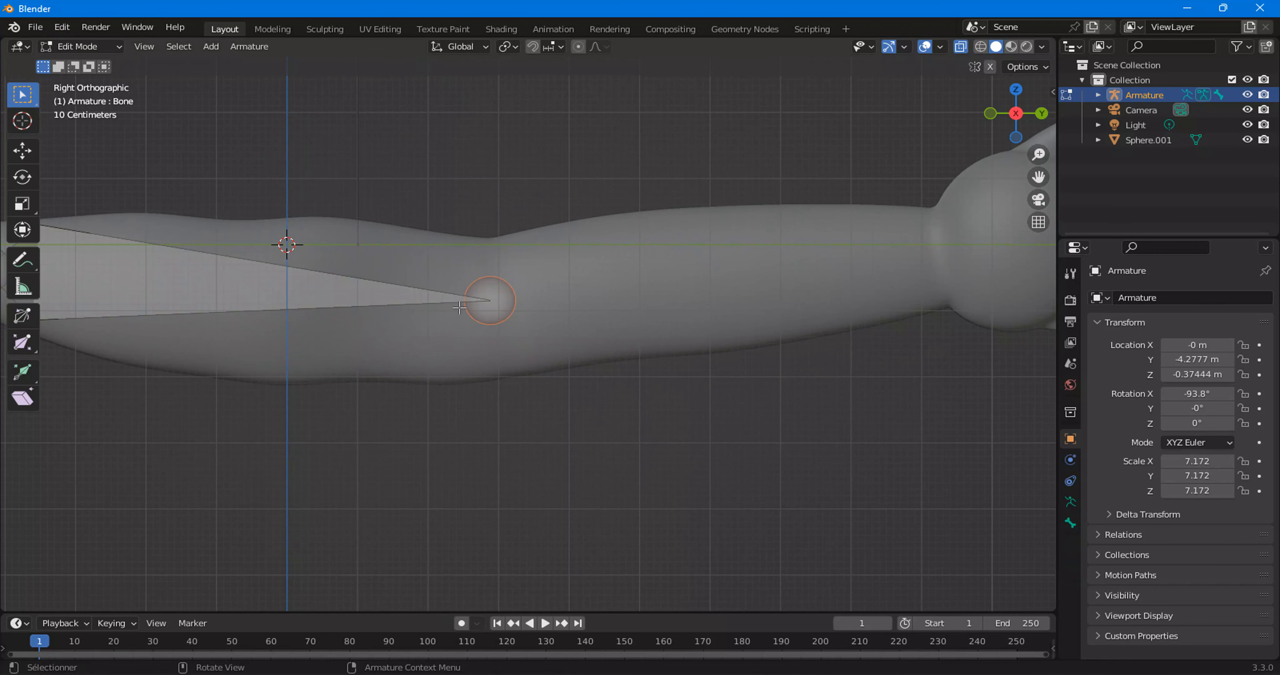
{"action": "middle_click_drag", "start_coordinate": [497, 339], "coordinate": [194, 404], "text": "shift"}
{"action": "key", "text": "e"}
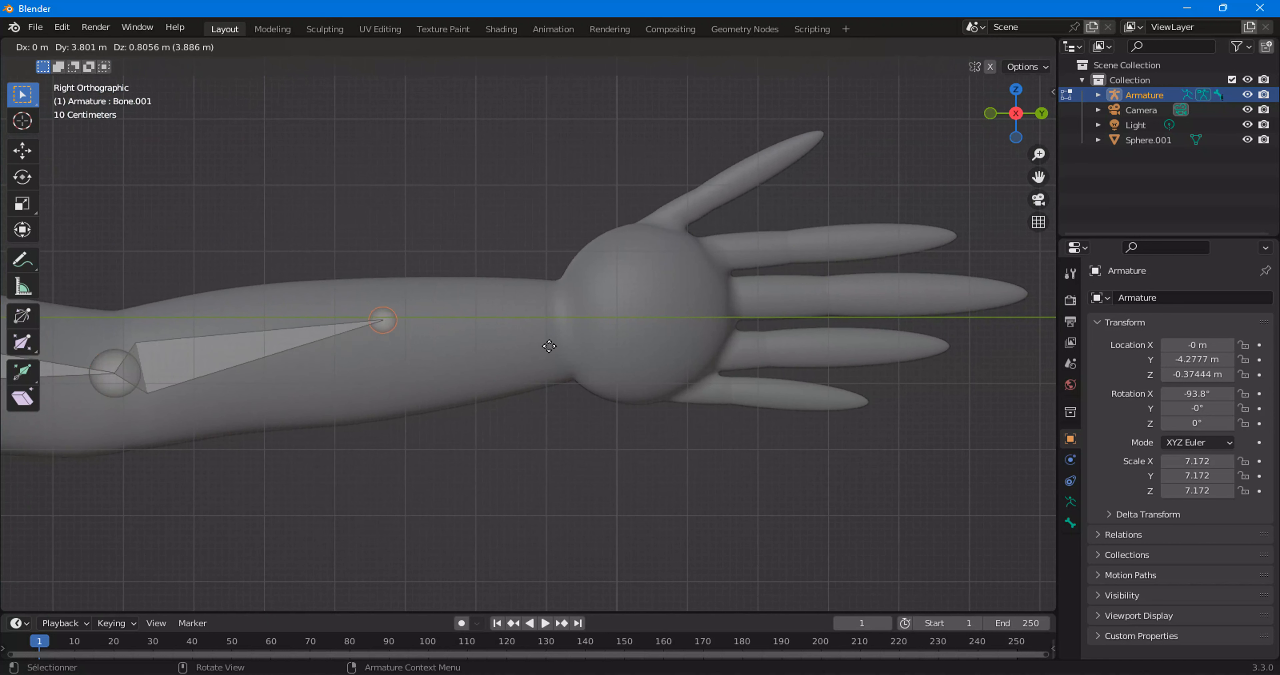
{"action": "left_click", "coordinate": [753, 357]}
Extrude a chain of three bones from the wrist through the palm to the thumb's base, middle and tip.
{"action": "key", "text": "e"}
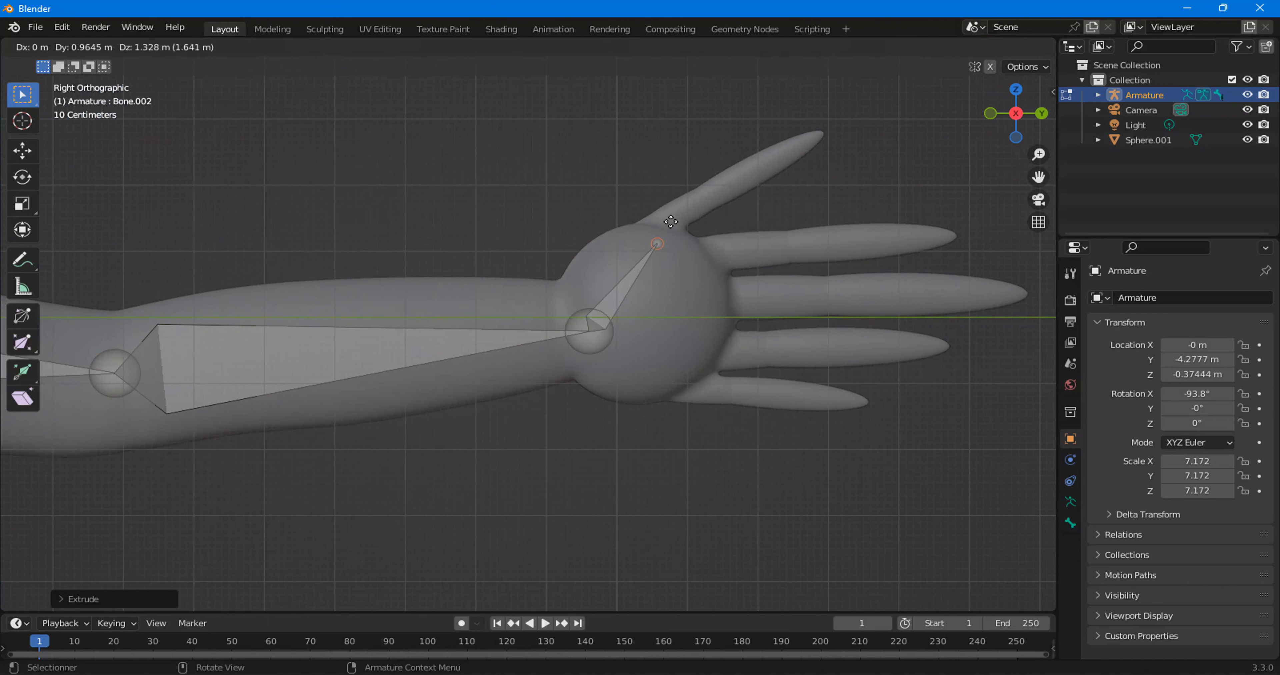
{"action": "left_click", "coordinate": [679, 204]}
{"action": "key", "text": "e"}
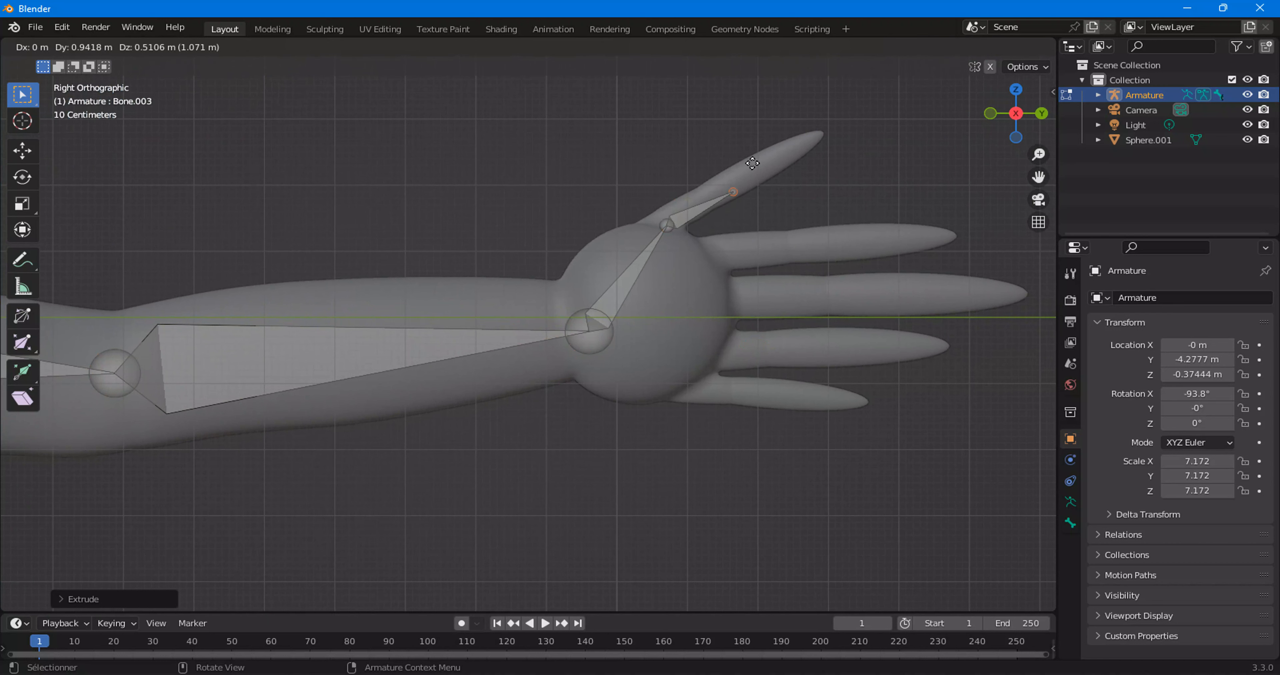
{"action": "left_click", "coordinate": [754, 156]}
{"action": "key", "text": "e"}
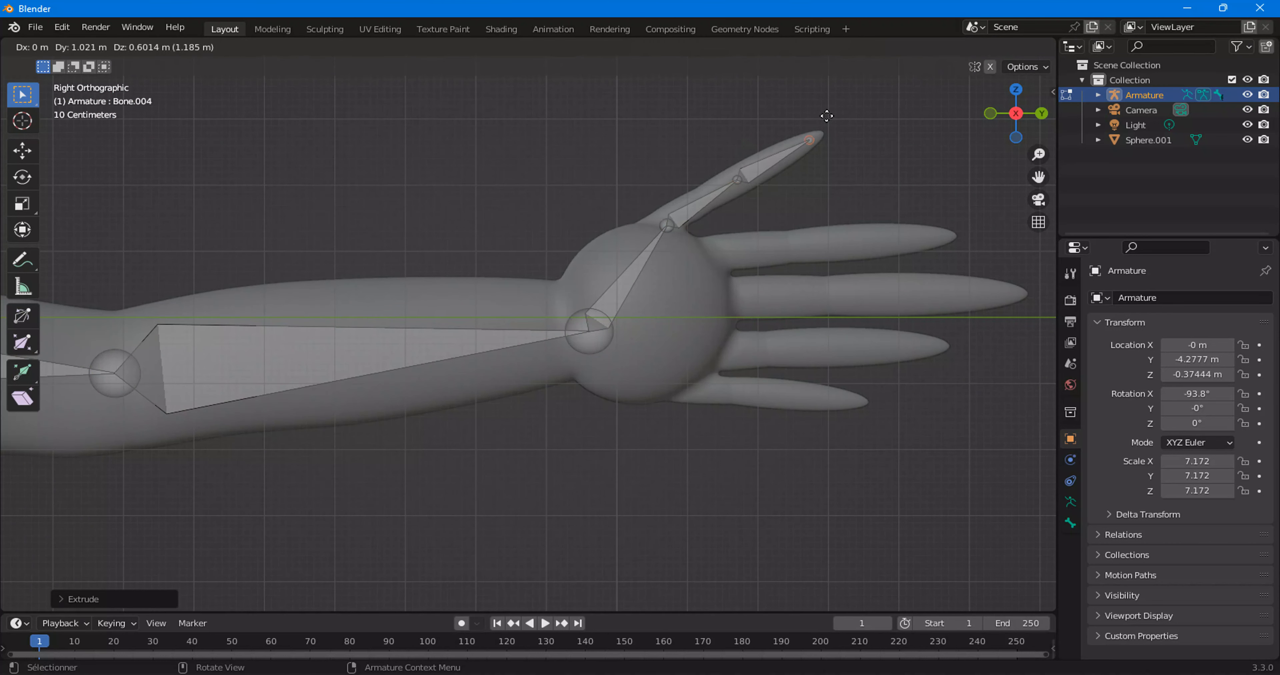
{"action": "left_click", "coordinate": [826, 115]}
Extrude three bones from the wrist joint through the palm and along the index finger, ending near its tip.
{"action": "left_click", "coordinate": [588, 333]}
{"action": "key", "text": "e"}
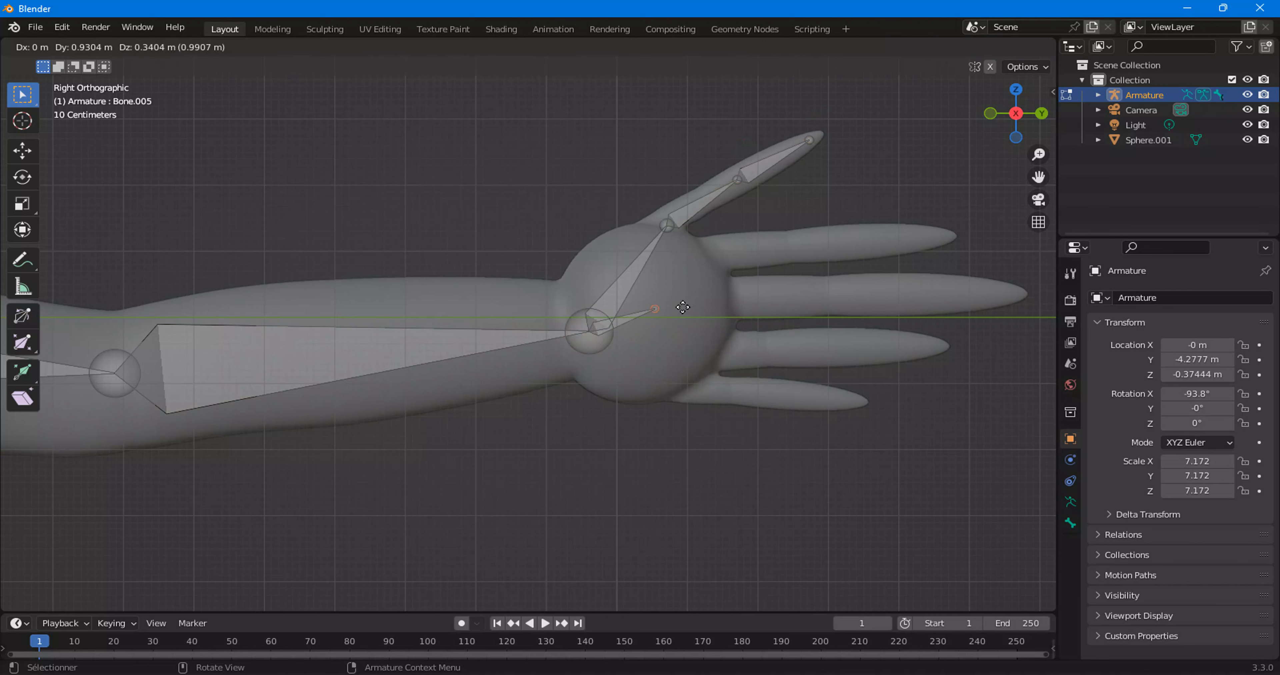
{"action": "left_click", "coordinate": [726, 261]}
{"action": "key", "text": "e"}
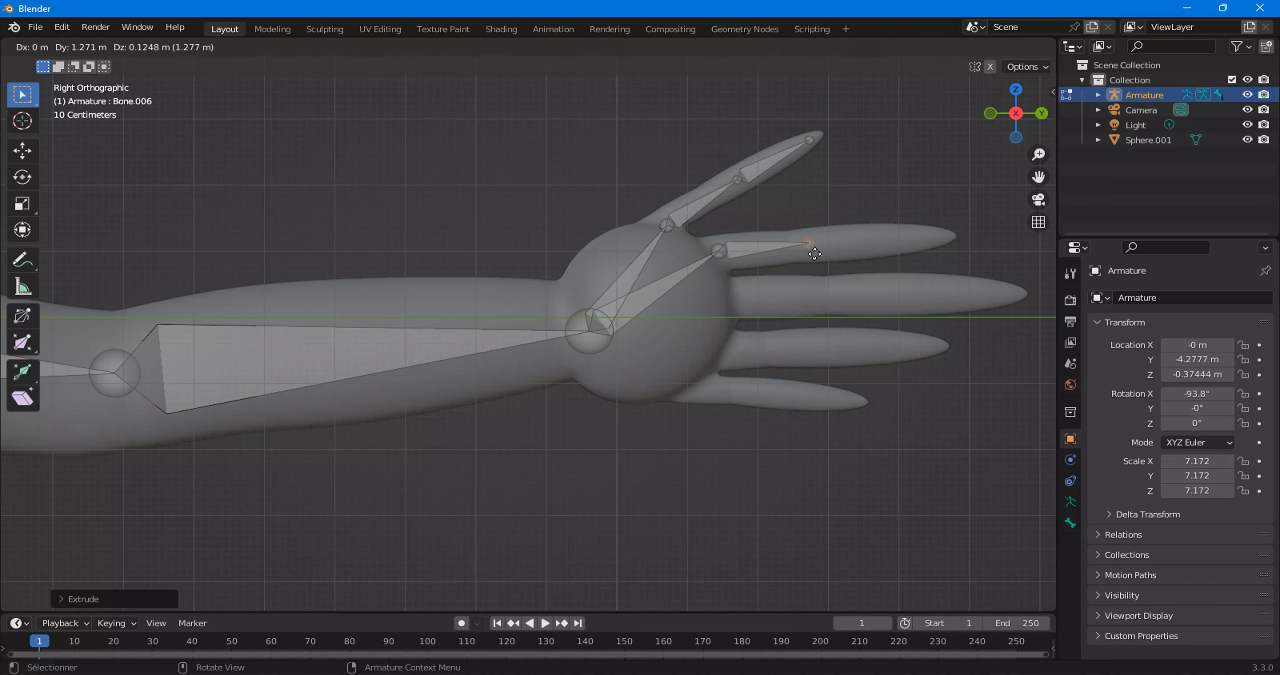
{"action": "left_click", "coordinate": [815, 255]}
{"action": "key", "text": "e"}
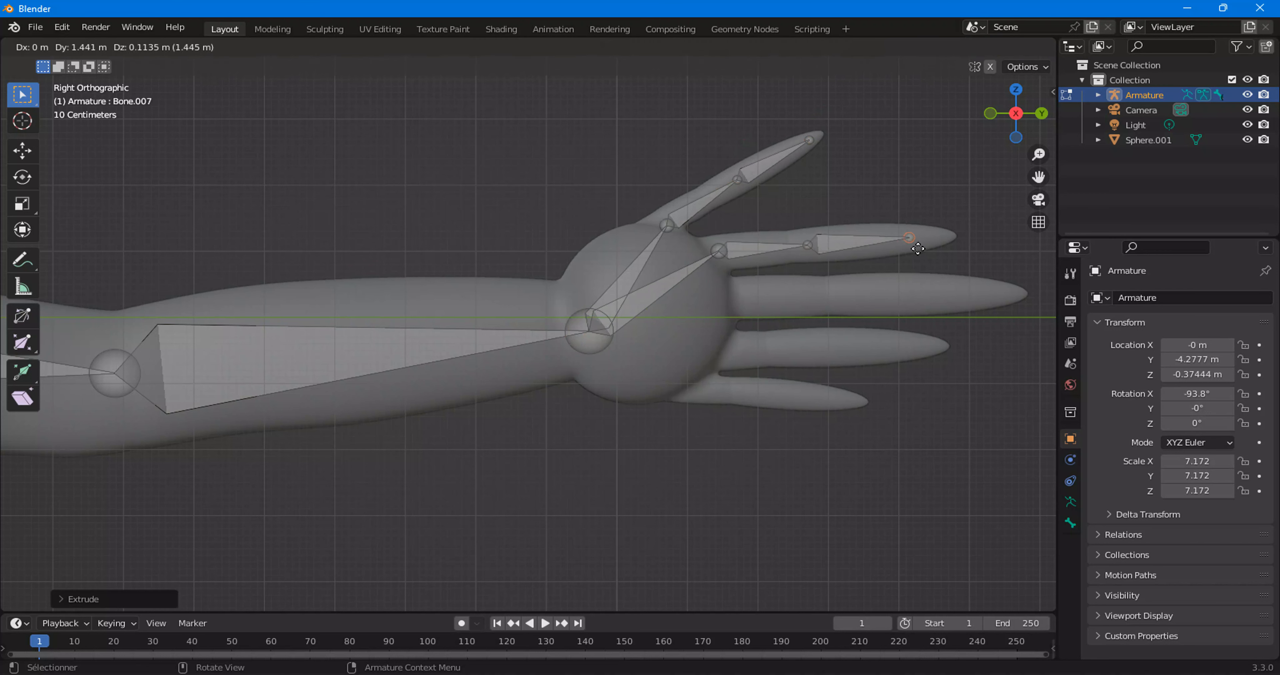
{"action": "left_click", "coordinate": [917, 249]}
Extrude three bones from the wrist joint through the palm and along the middle finger, ending near its tip.
{"action": "left_click", "coordinate": [588, 334]}
{"action": "key", "text": "e"}
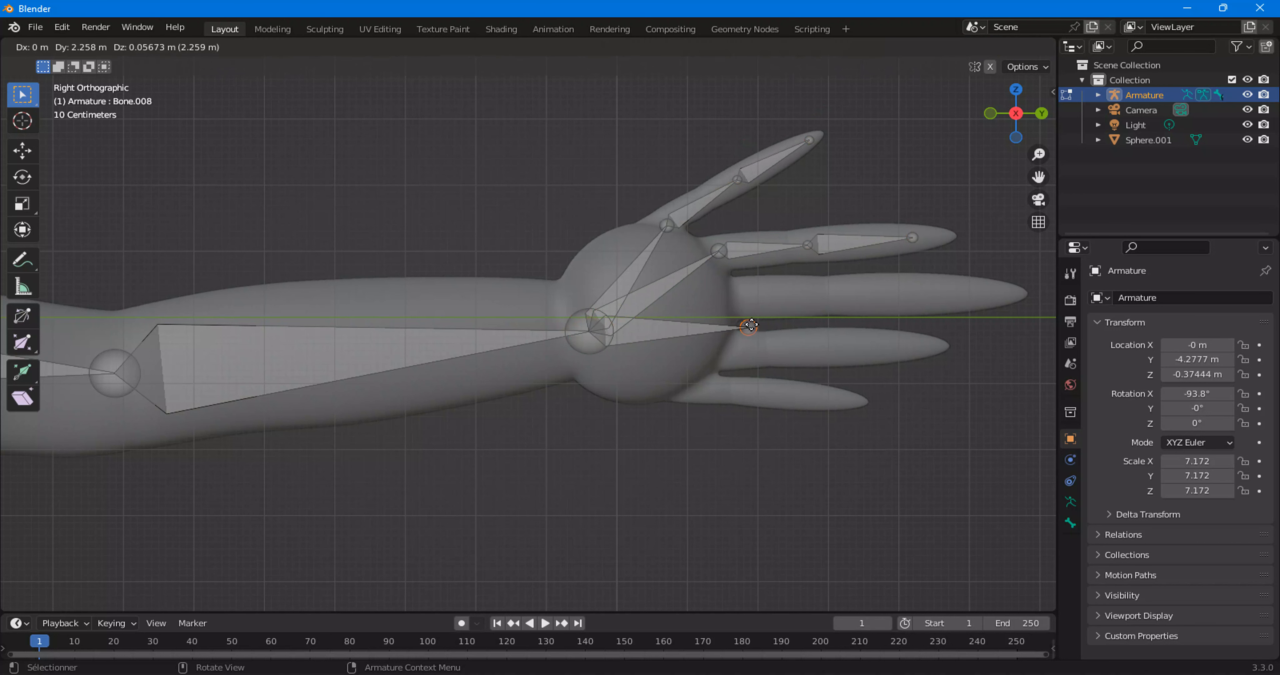
{"action": "left_click", "coordinate": [750, 300]}
{"action": "key", "text": "e"}
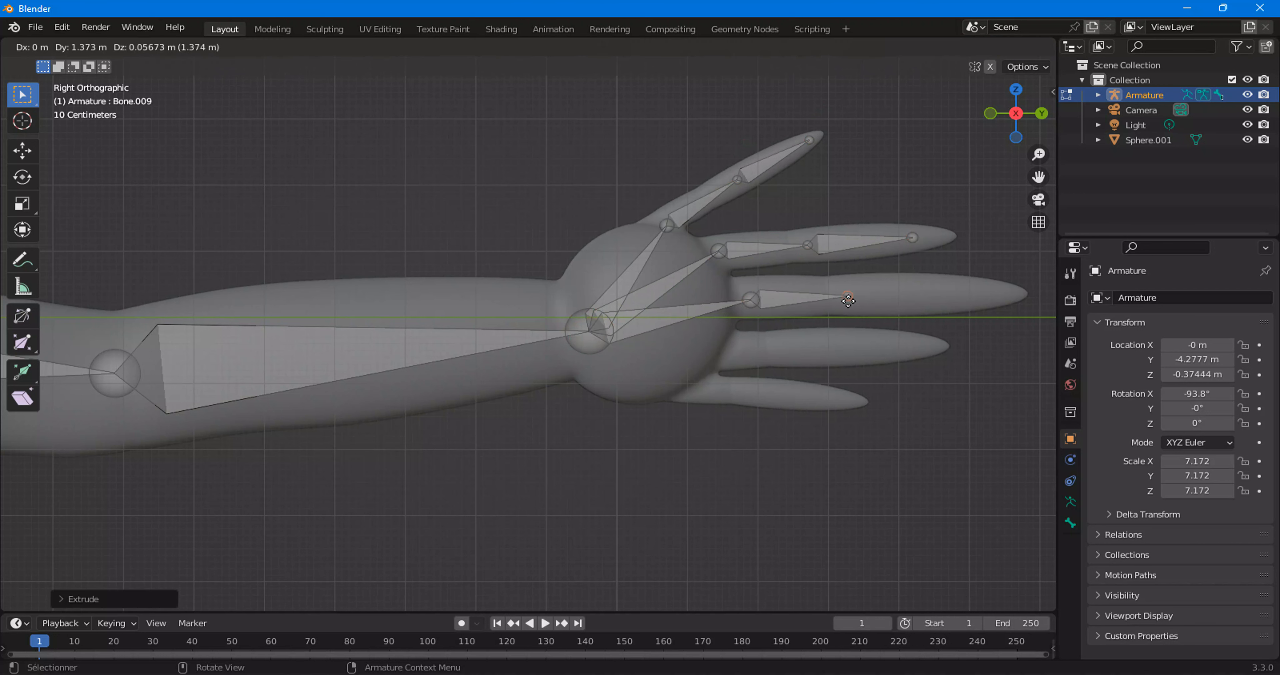
{"action": "left_click", "coordinate": [848, 298]}
{"action": "key", "text": "e"}
{"action": "left_click", "coordinate": [994, 296]}
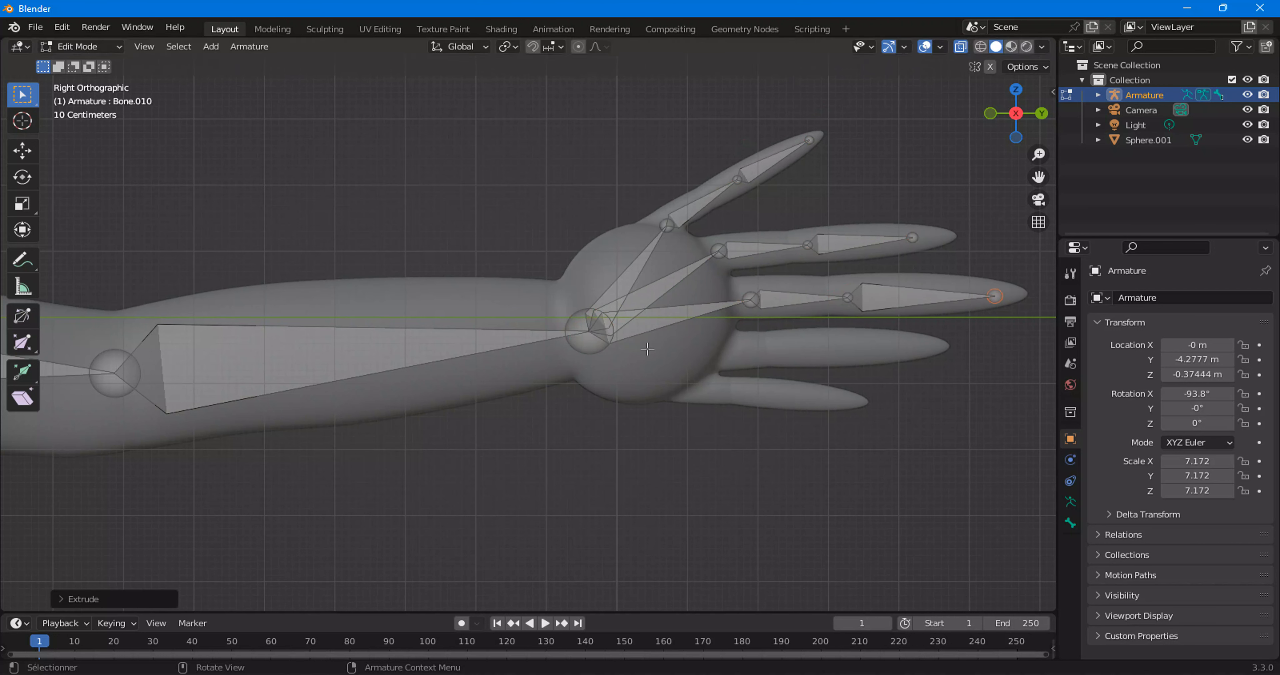
Extrude three bones from the wrist joint through the palm and along the ring finger, ending near its tip.
{"action": "left_click", "coordinate": [589, 349]}
{"action": "key", "text": "e"}
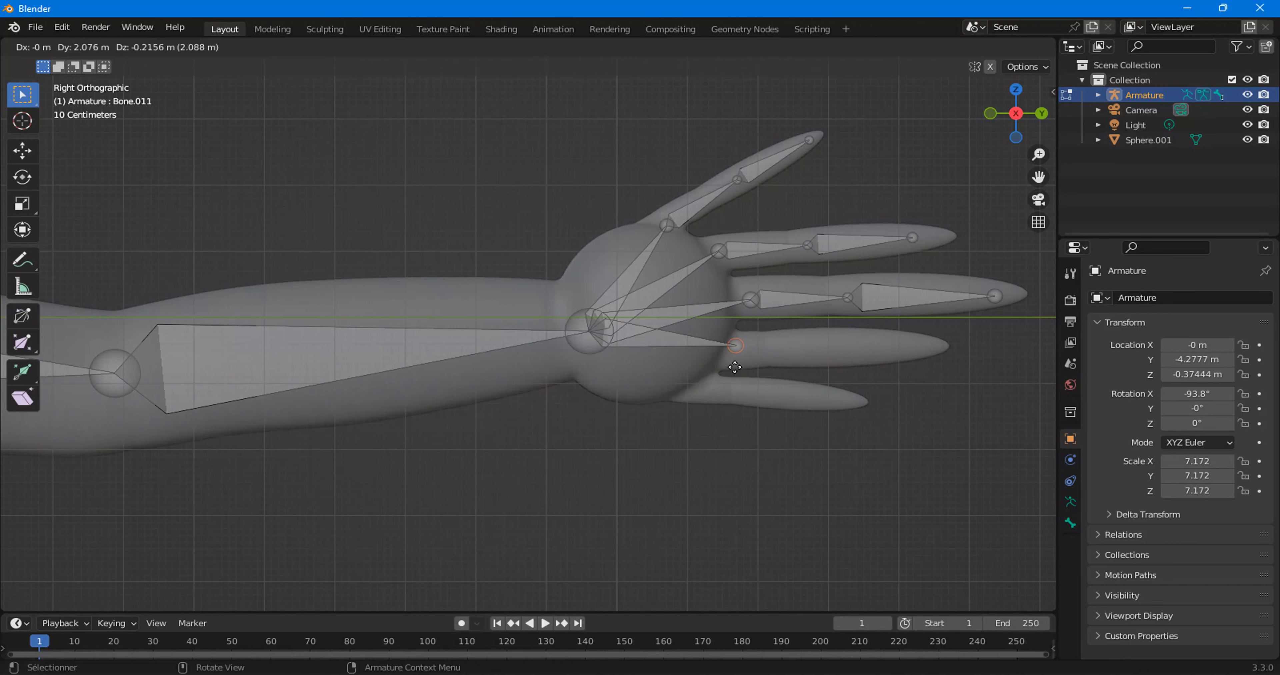
{"action": "left_click", "coordinate": [734, 367]}
{"action": "key", "text": "e"}
{"action": "left_click", "coordinate": [823, 364]}
{"action": "key", "text": "e"}
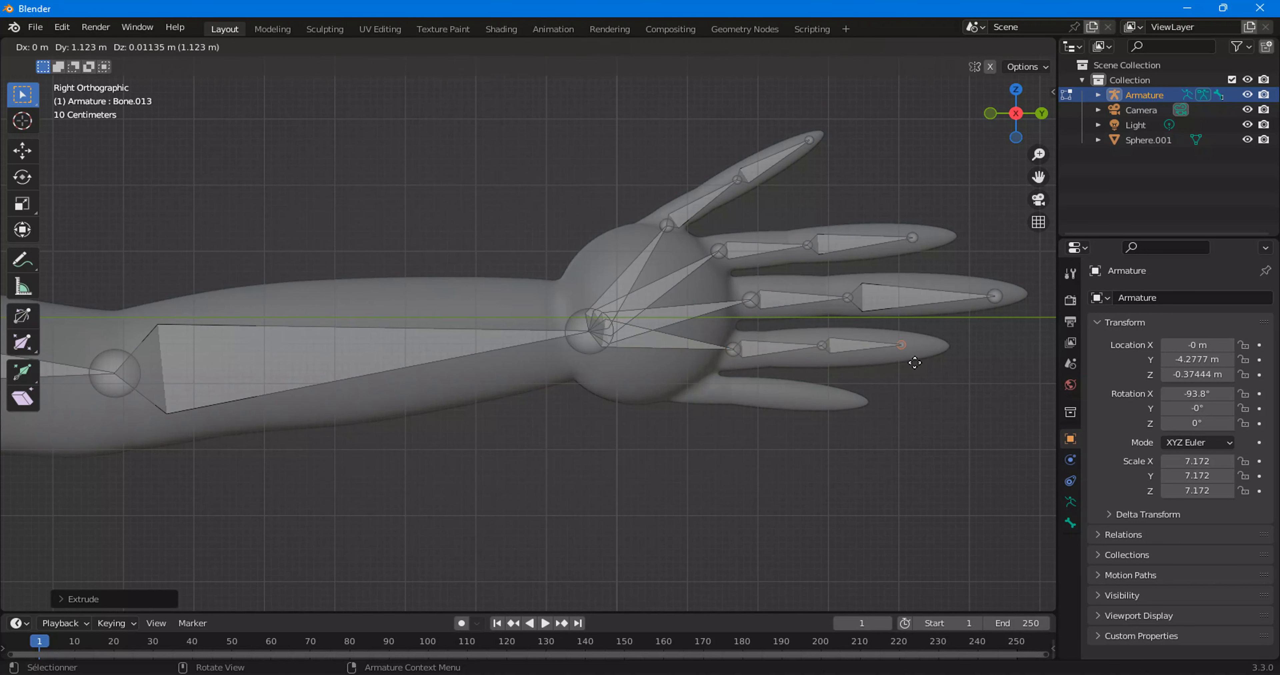
{"action": "left_click", "coordinate": [915, 363]}
Extrude three bones from the wrist joint through the palm and along the little finger, ending near its tip.
{"action": "left_click", "coordinate": [591, 347]}
{"action": "key", "text": "e"}
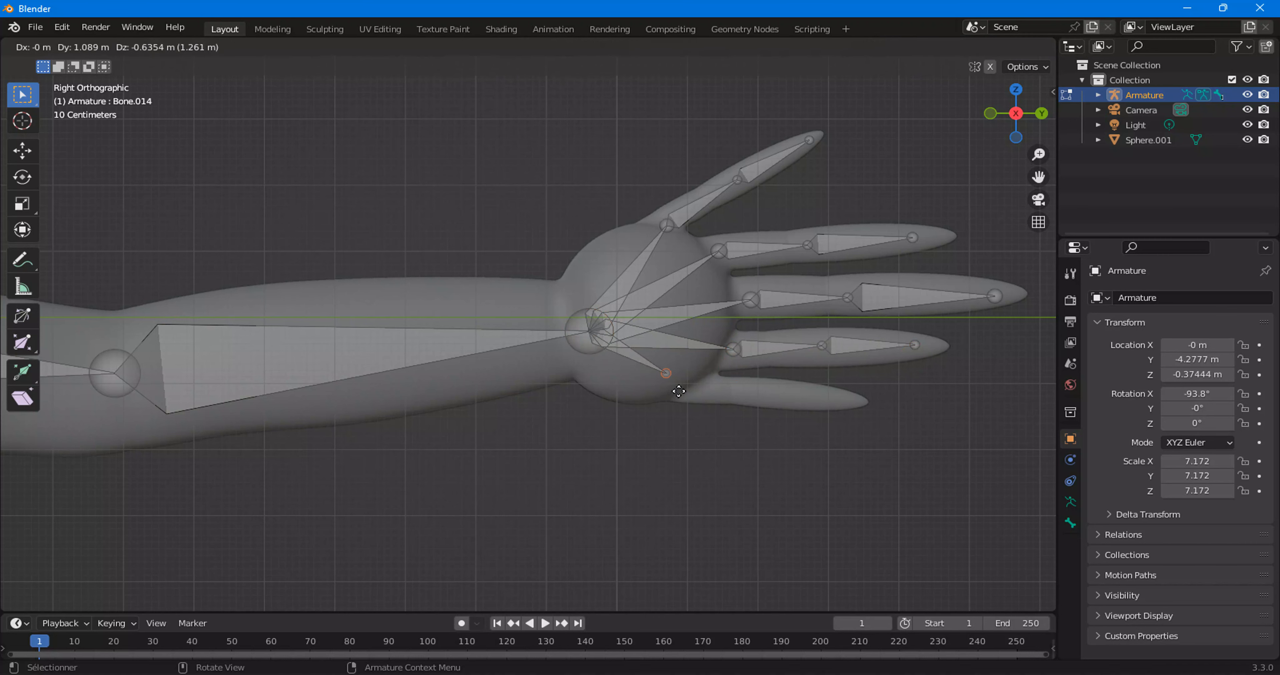
{"action": "left_click", "coordinate": [802, 405]}
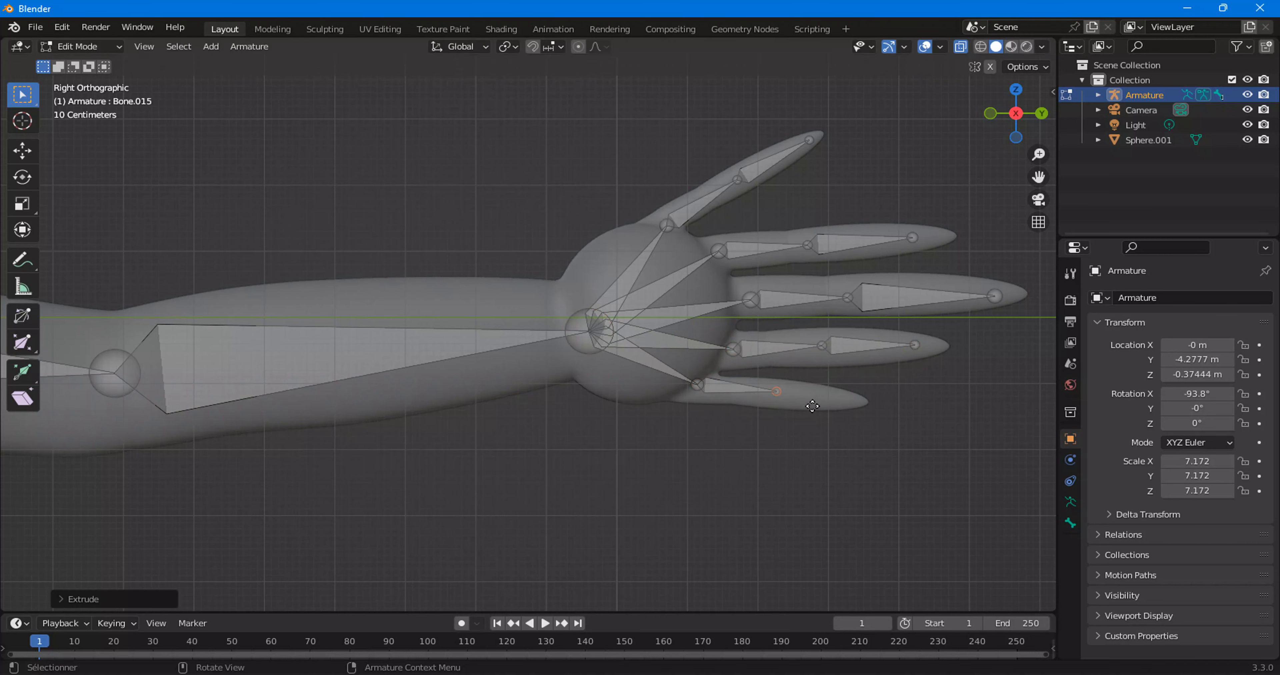
{"action": "key", "text": "e"}
{"action": "left_click", "coordinate": [839, 413]}
Return to Object Mode and parent the arm mesh to the armature with automatic weights.
{"action": "scroll", "coordinate": [334, 364], "scroll_direction": "down", "scroll_amount": 8}
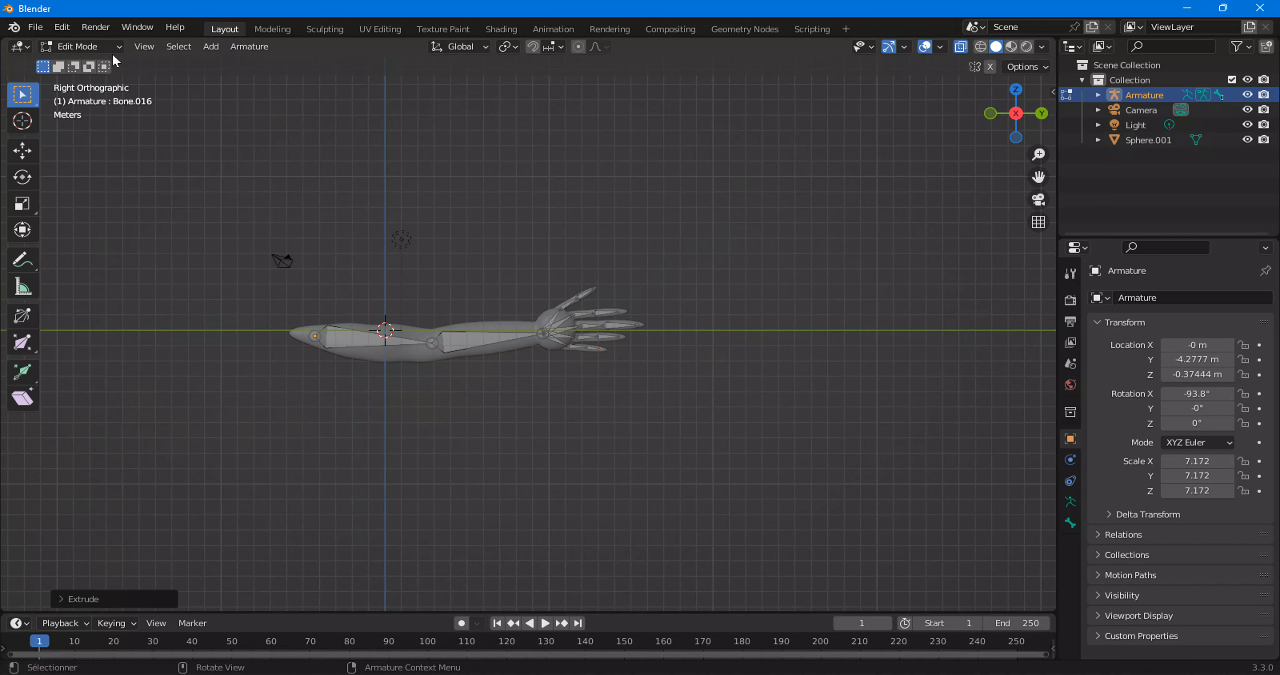
{"action": "left_click", "coordinate": [99, 47]}
{"action": "left_click", "coordinate": [89, 65]}
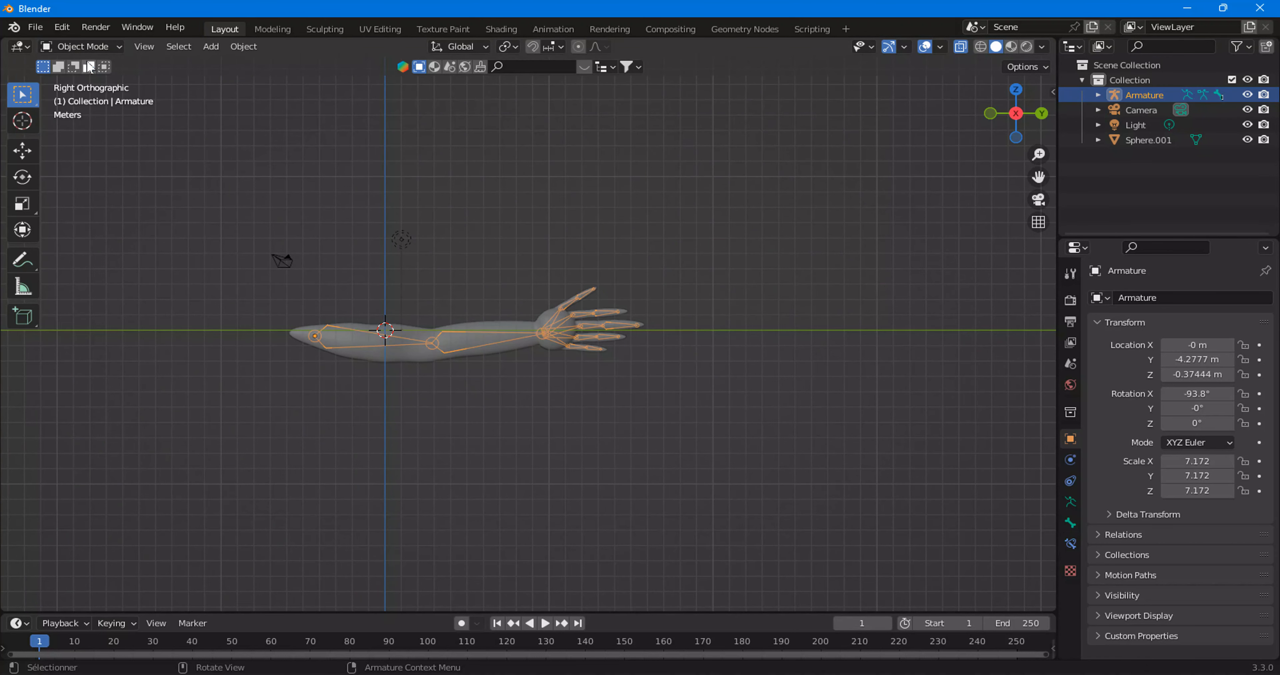
{"action": "scroll", "coordinate": [571, 270], "scroll_direction": "up", "scroll_amount": 4}
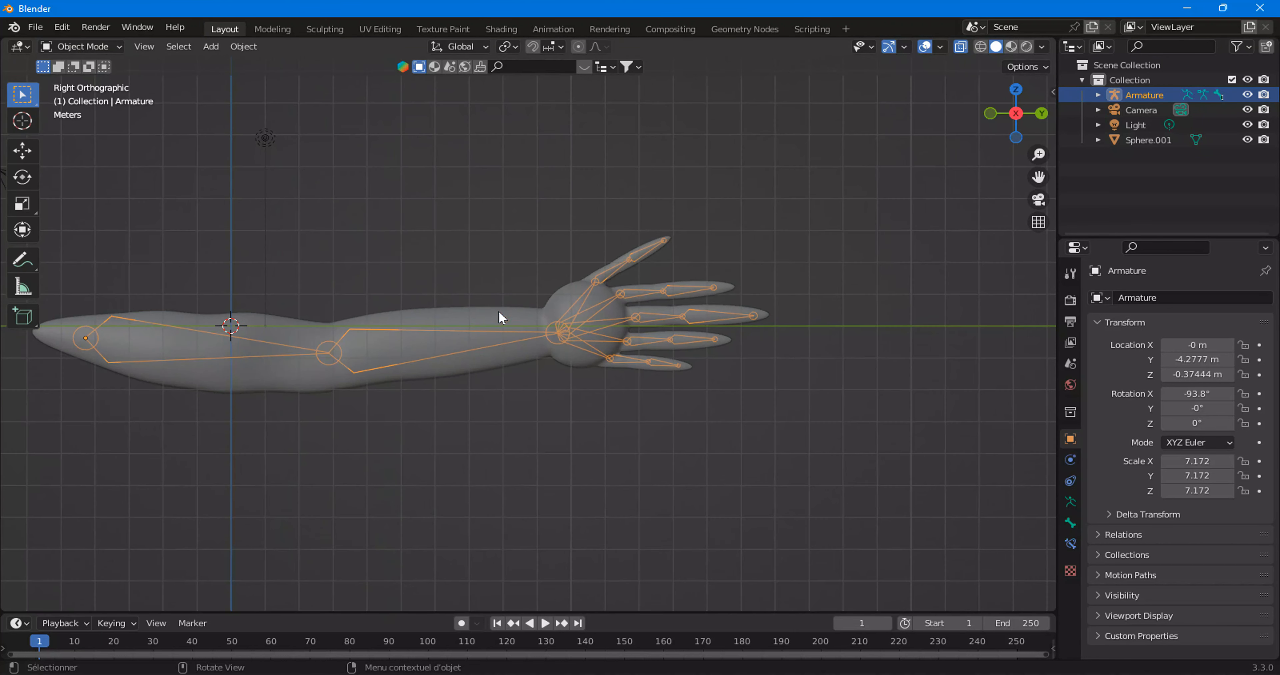
{"action": "left_click", "coordinate": [437, 314]}
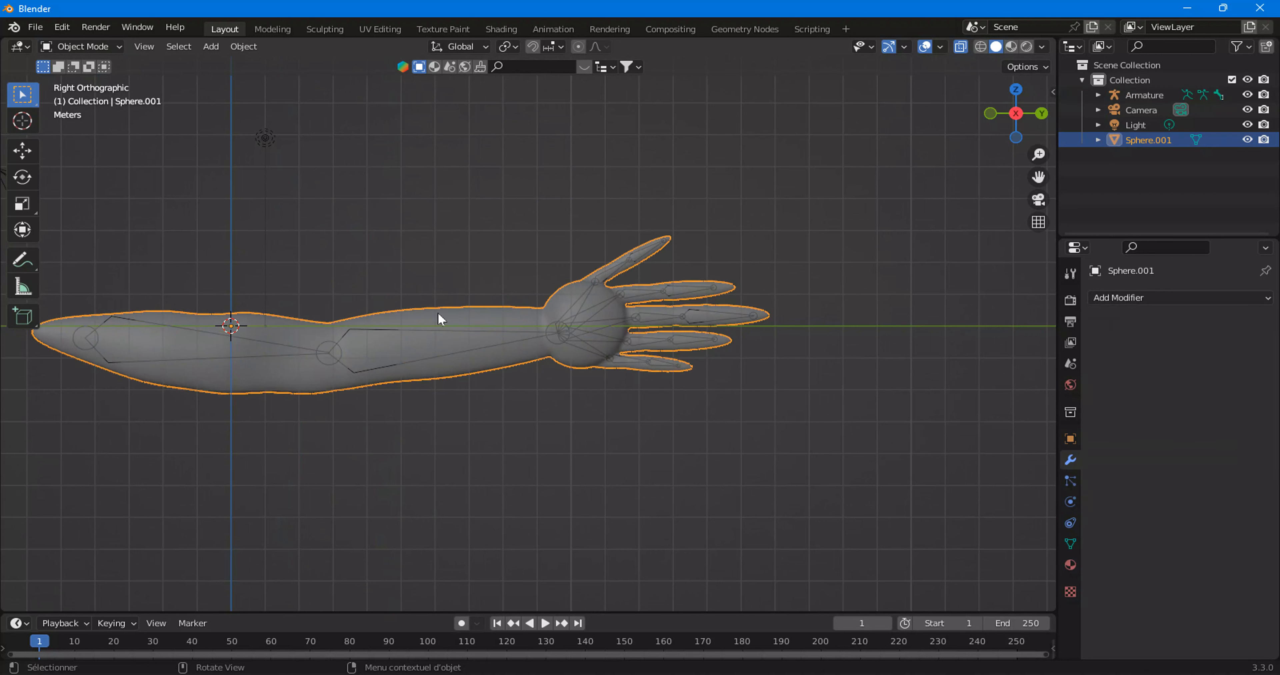
{"action": "left_click", "coordinate": [349, 369], "text": "shift"}
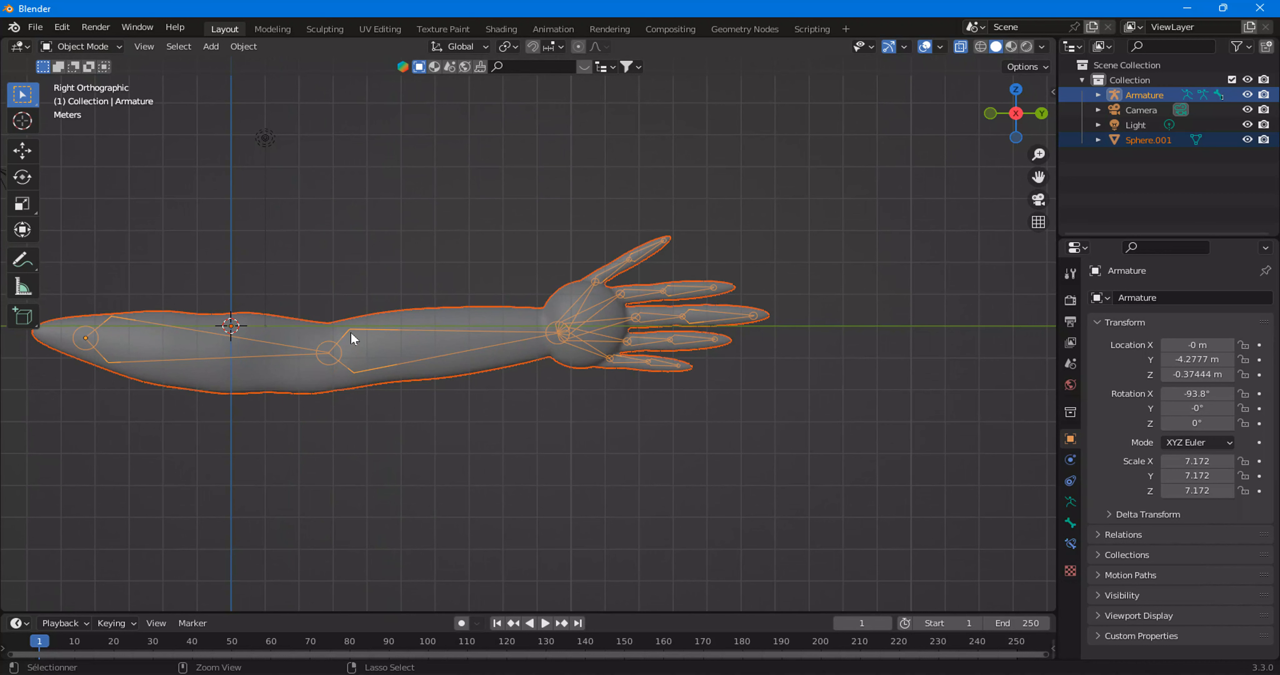
{"action": "key", "text": "ctrl+p"}
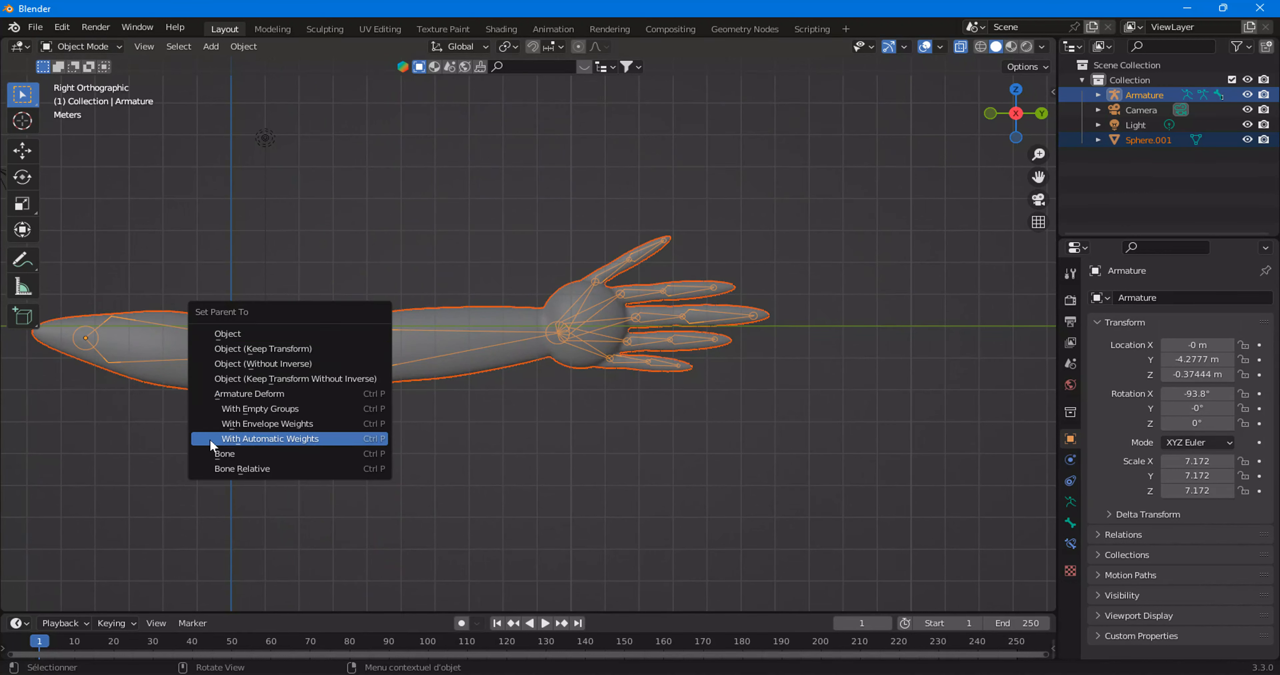
{"action": "left_click", "coordinate": [253, 437]}
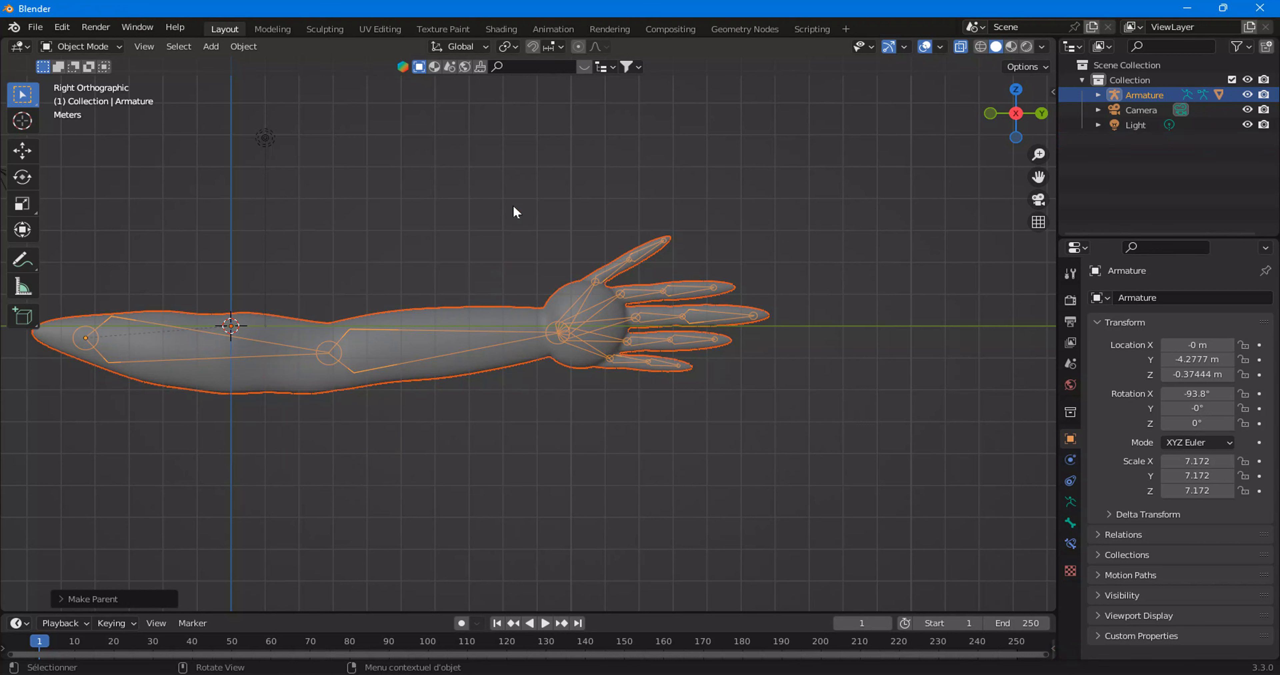
Deselect everything, preview the arm in rendered shading, and return to solid shading with X-ray display turned off.
{"action": "left_click", "coordinate": [352, 250]}
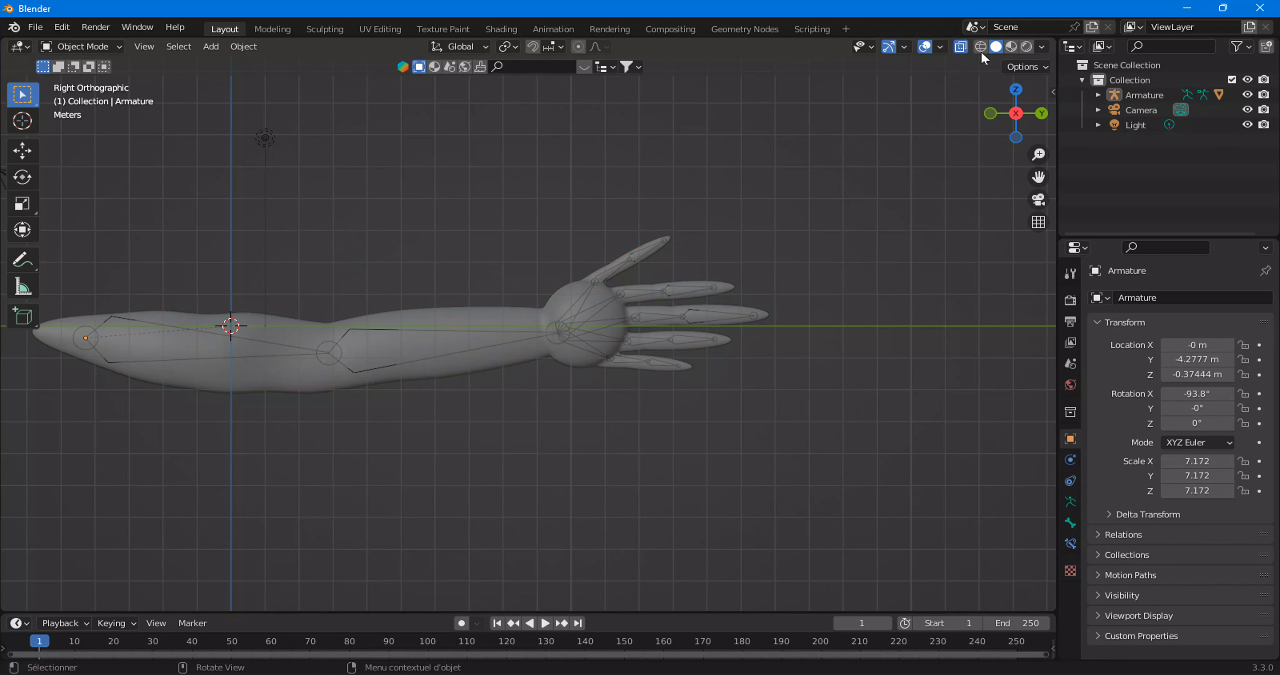
{"action": "left_click", "coordinate": [1012, 47]}
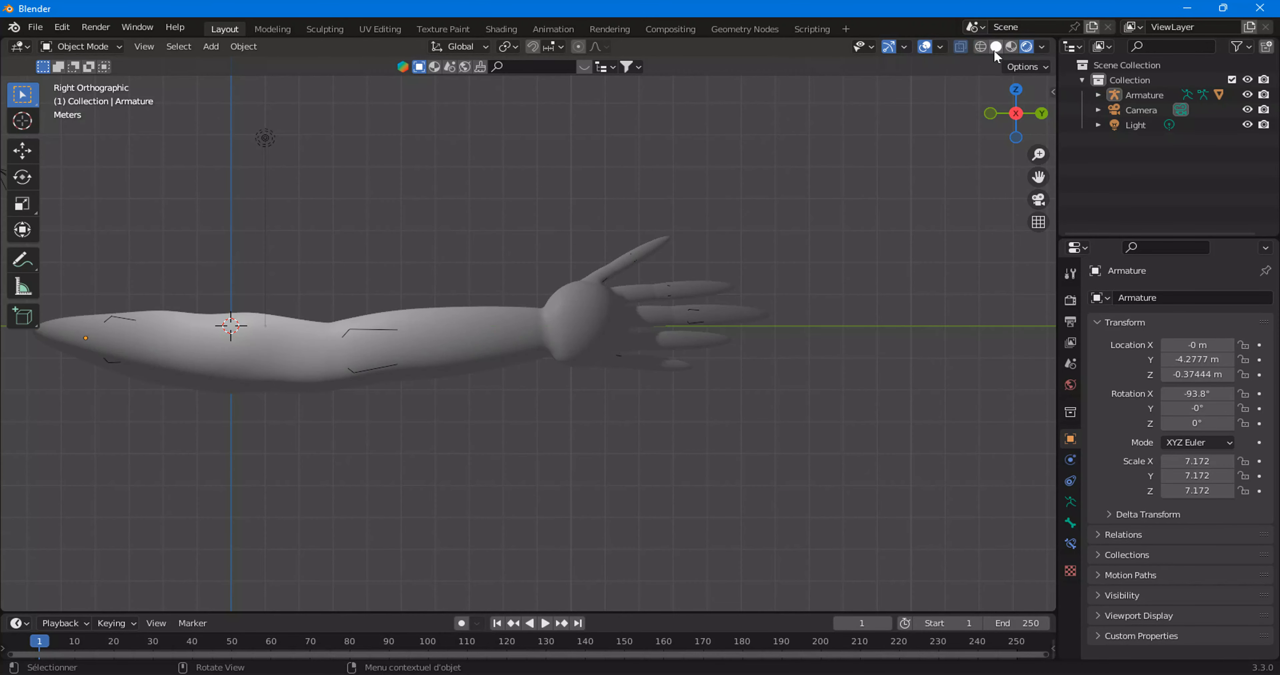
{"action": "left_click", "coordinate": [997, 50]}
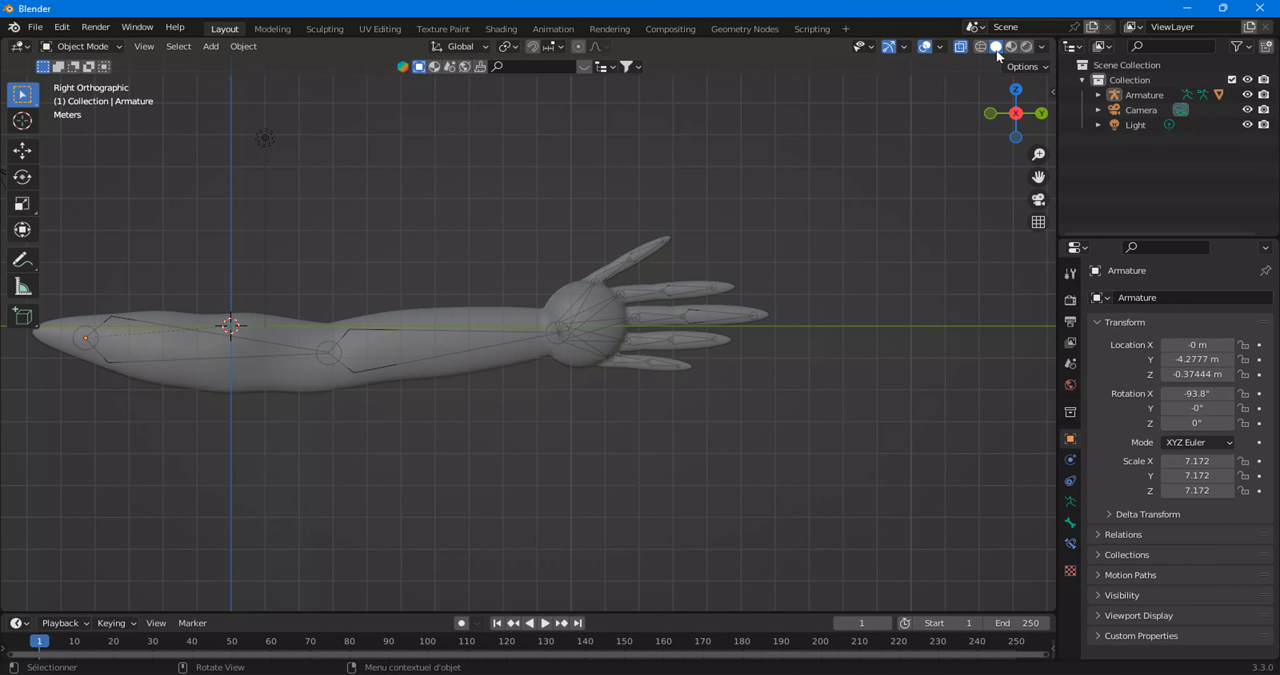
{"action": "left_click", "coordinate": [960, 47]}
{"action": "scroll", "coordinate": [490, 236], "scroll_direction": "down", "scroll_amount": 2}
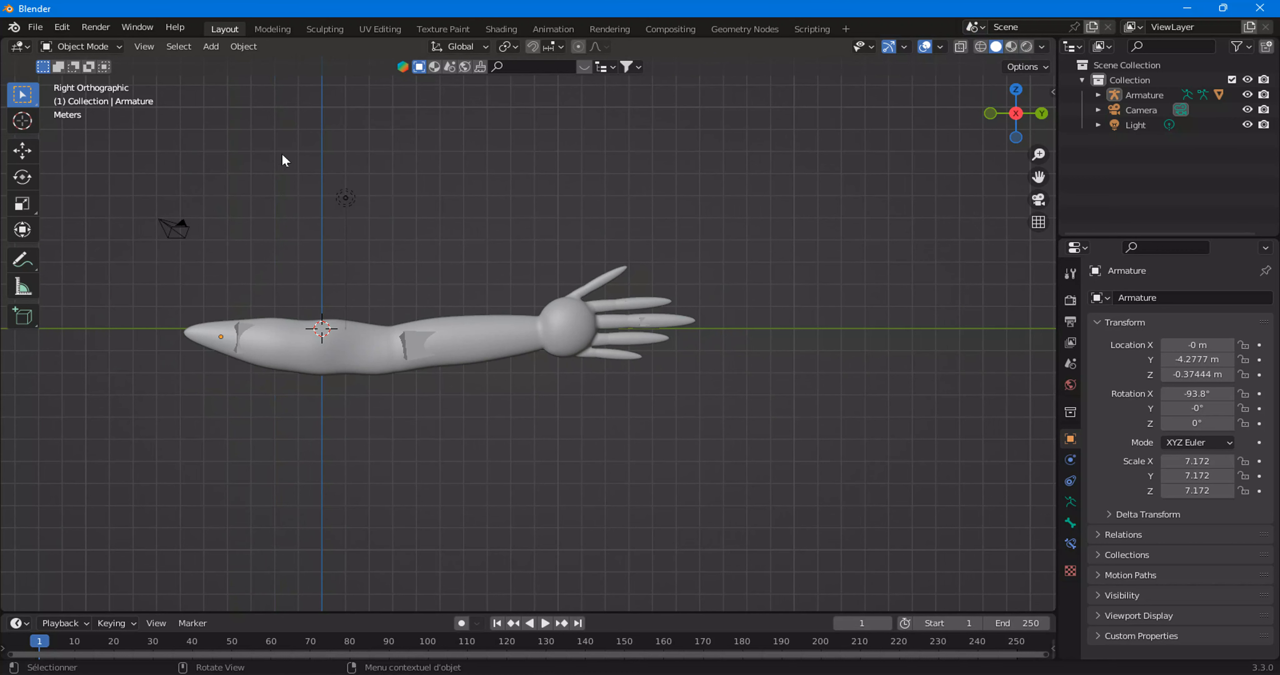
{"action": "scroll", "coordinate": [368, 172], "scroll_direction": "down", "scroll_amount": 3}
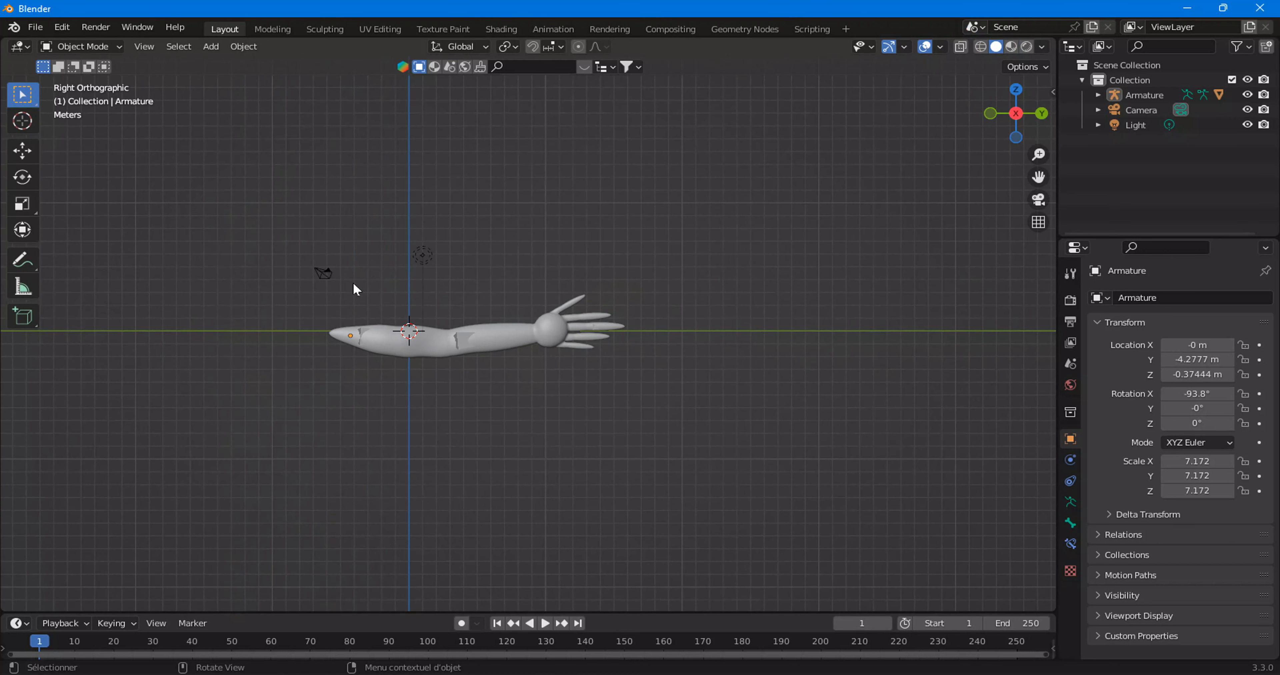
{"action": "middle_click_drag", "start_coordinate": [356, 290], "coordinate": [419, 264], "text": "shift"}
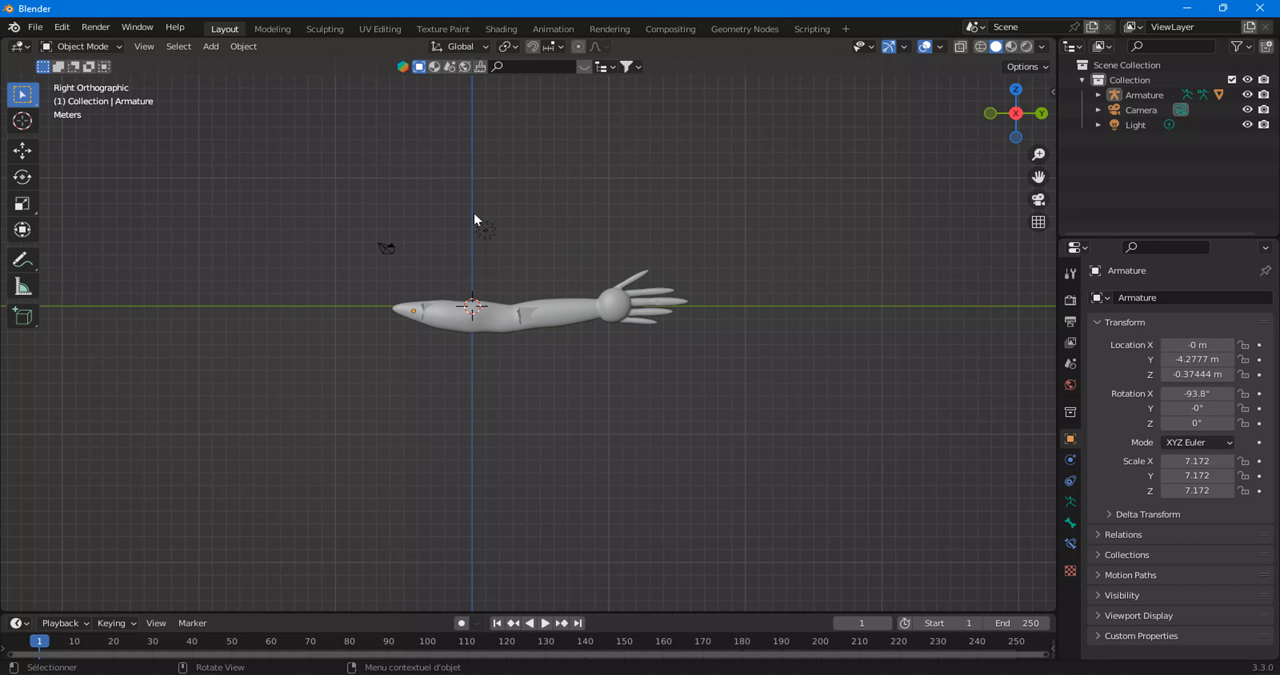
Add a plane at the origin and scale it up to extend well beyond the arm on all sides.
{"action": "key", "text": "shift+a"}
{"action": "mouse_move", "coordinate": [462, 105]}
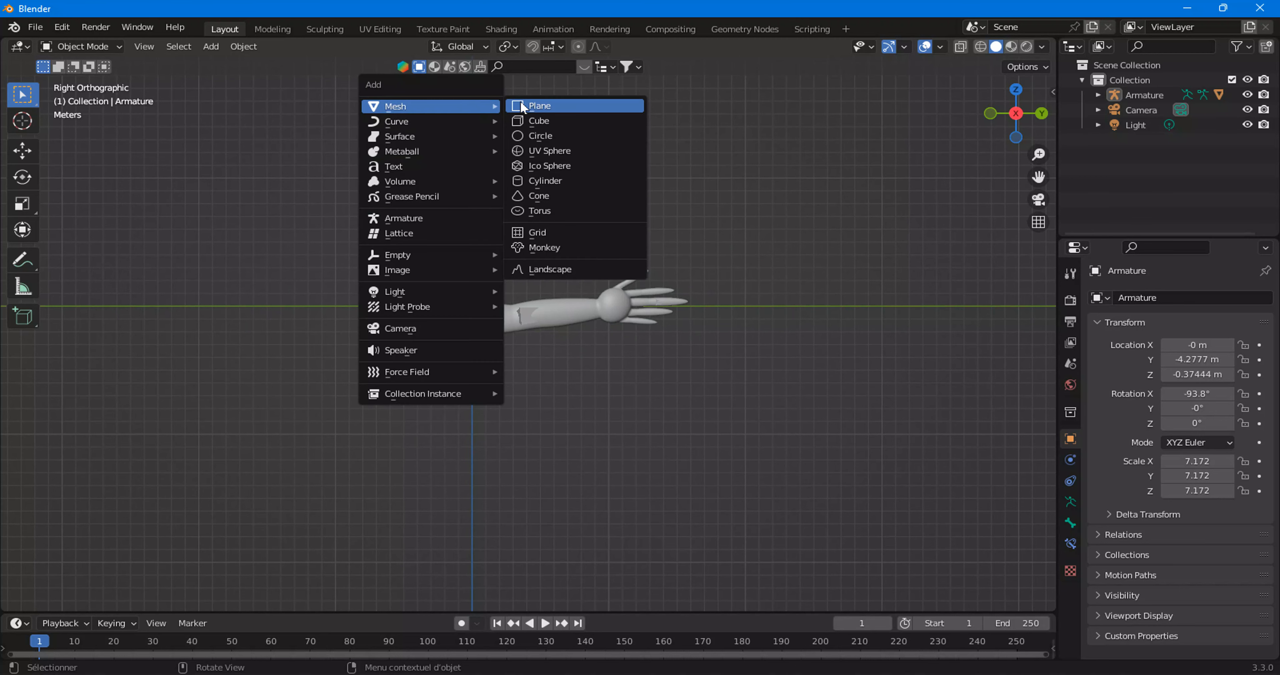
{"action": "left_click", "coordinate": [522, 105]}
{"action": "scroll", "coordinate": [505, 252], "scroll_direction": "down", "scroll_amount": 3}
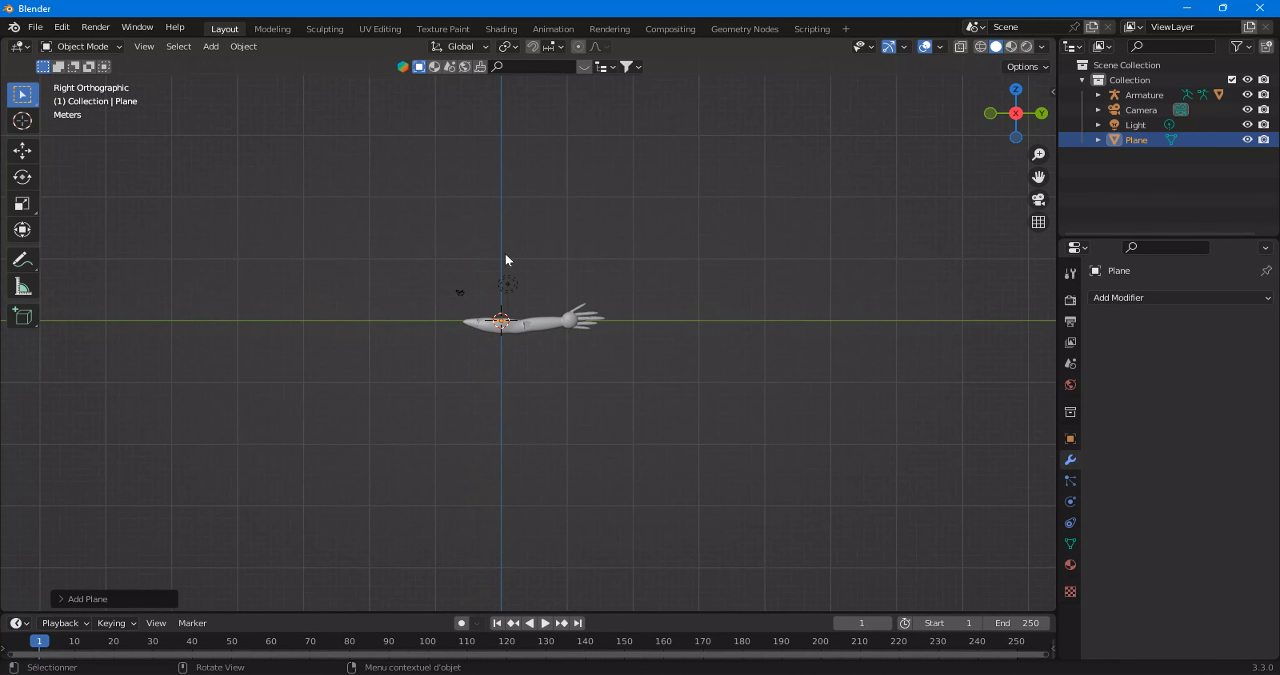
{"action": "middle_click_drag", "start_coordinate": [505, 251], "coordinate": [516, 288]}
{"action": "key", "text": "s"}
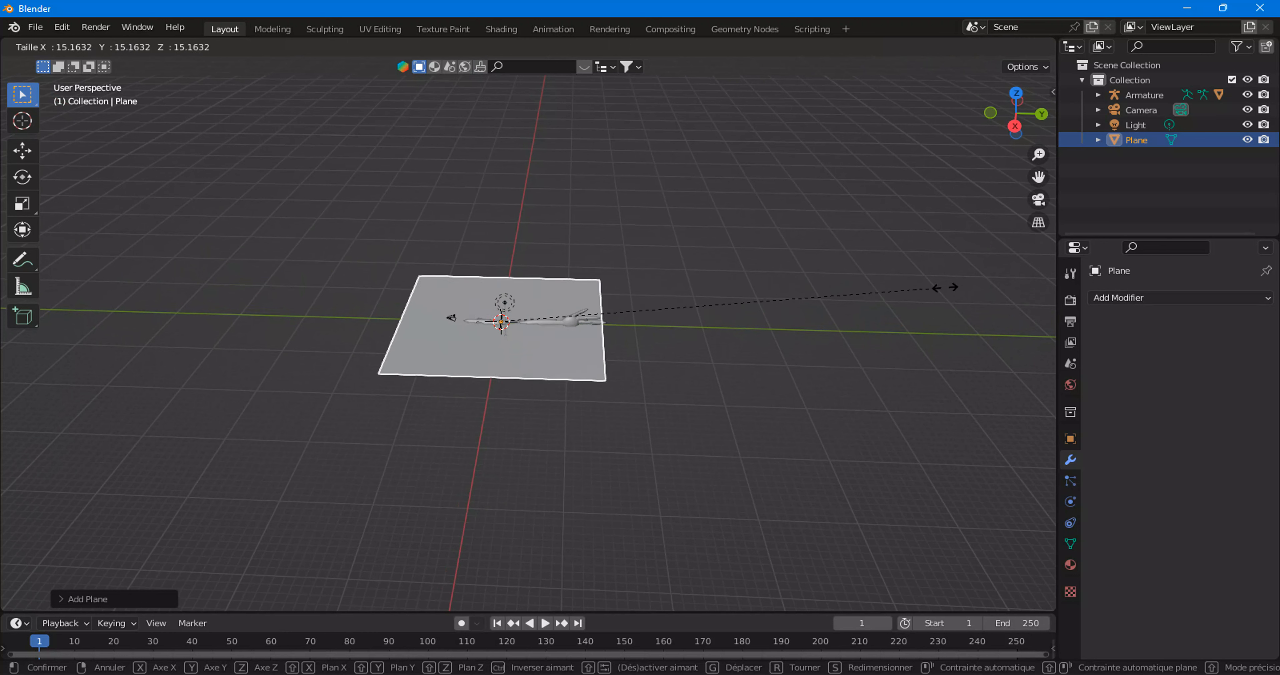
{"action": "left_click", "coordinate": [25, 273]}
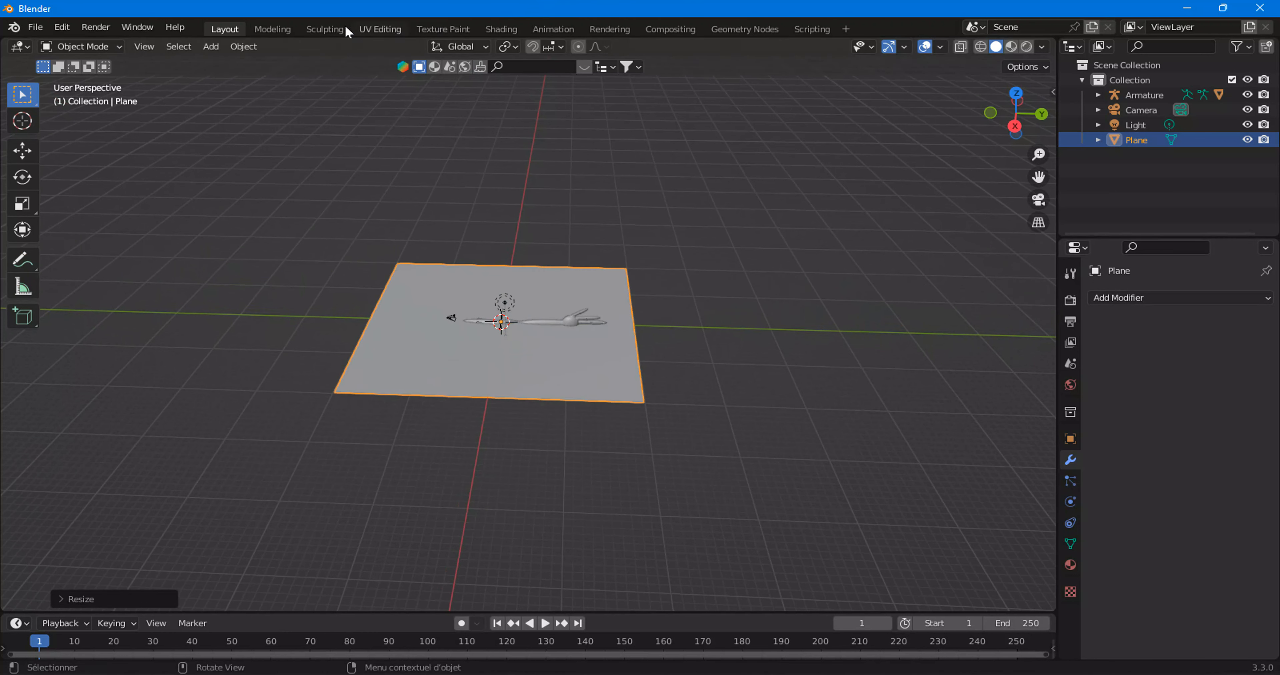
Remesh the plane in the Sculpting workspace with a voxel size of 0.025 m.
{"action": "left_click", "coordinate": [324, 30]}
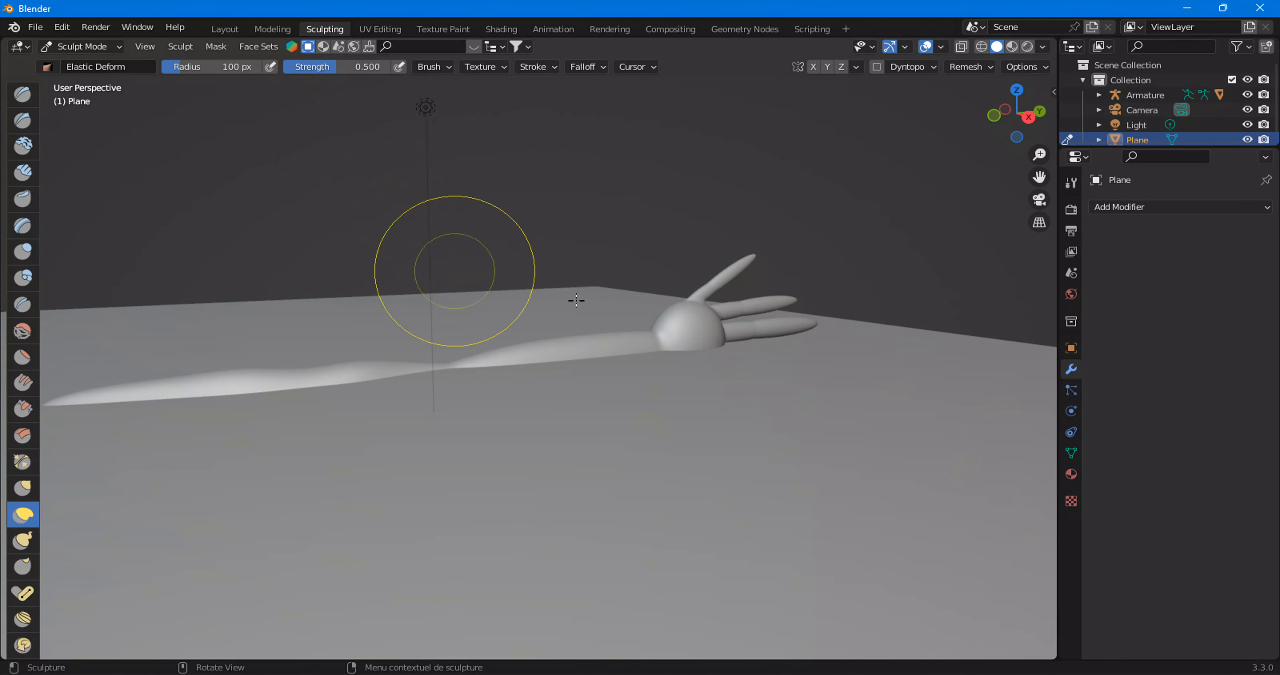
{"action": "left_click", "coordinate": [966, 68]}
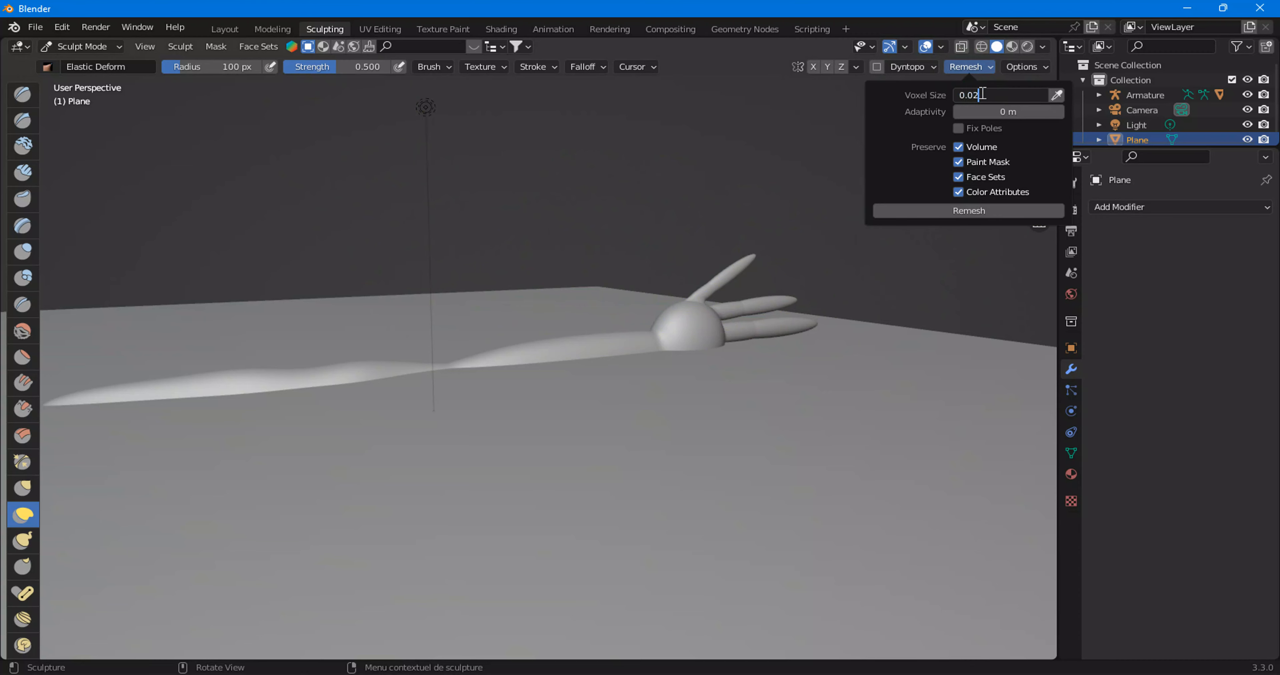
{"action": "type", "text": "5"}
{"action": "key", "text": "Return"}
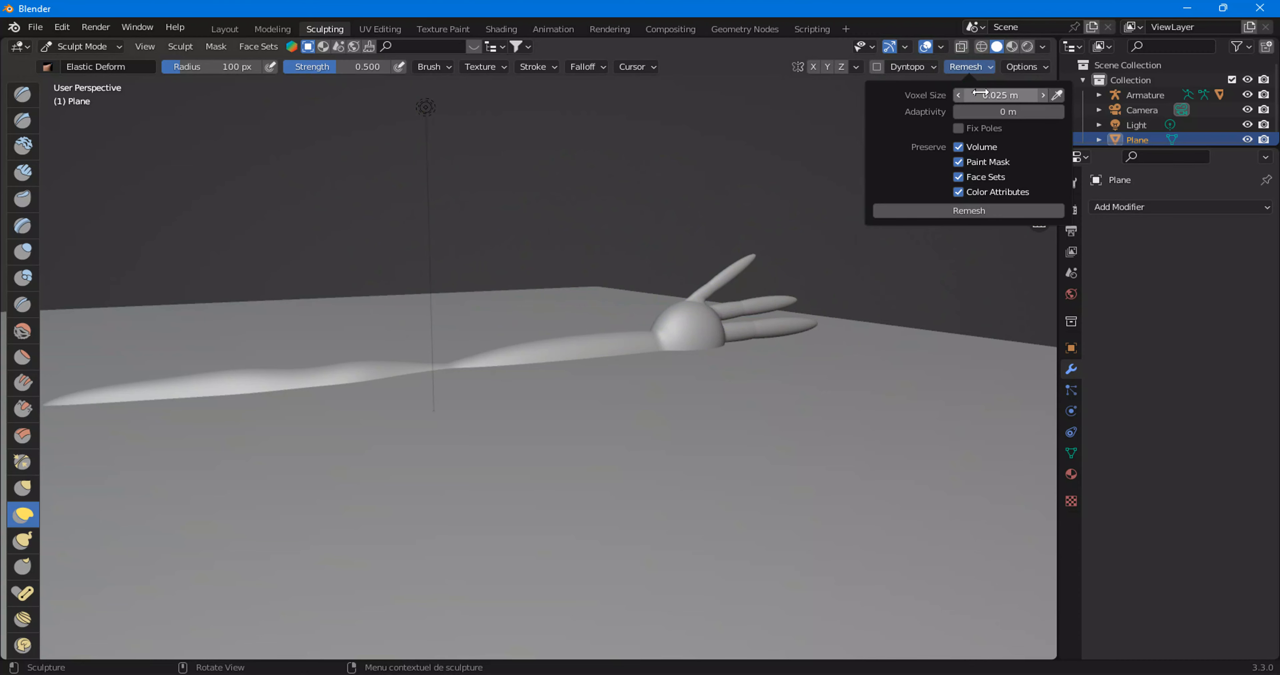
{"action": "left_click", "coordinate": [950, 211]}
{"action": "scroll", "coordinate": [400, 428], "scroll_direction": "down", "scroll_amount": 5}
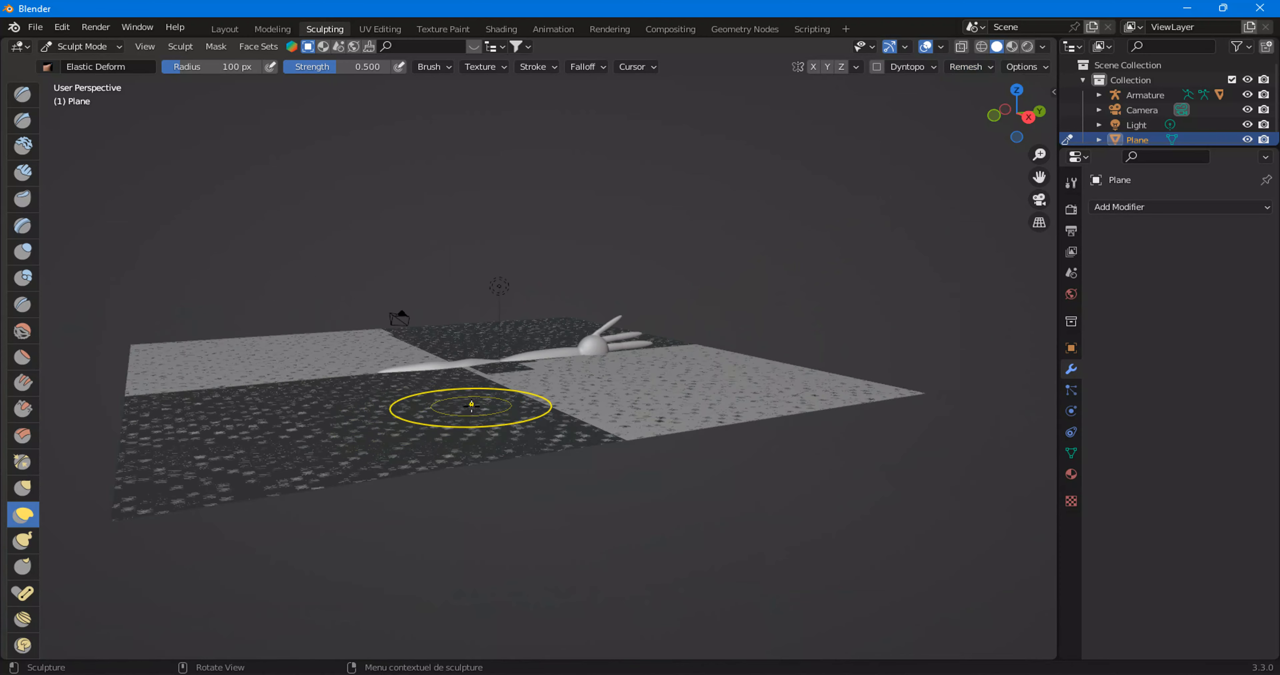
{"action": "middle_click_drag", "start_coordinate": [651, 485], "coordinate": [686, 542]}
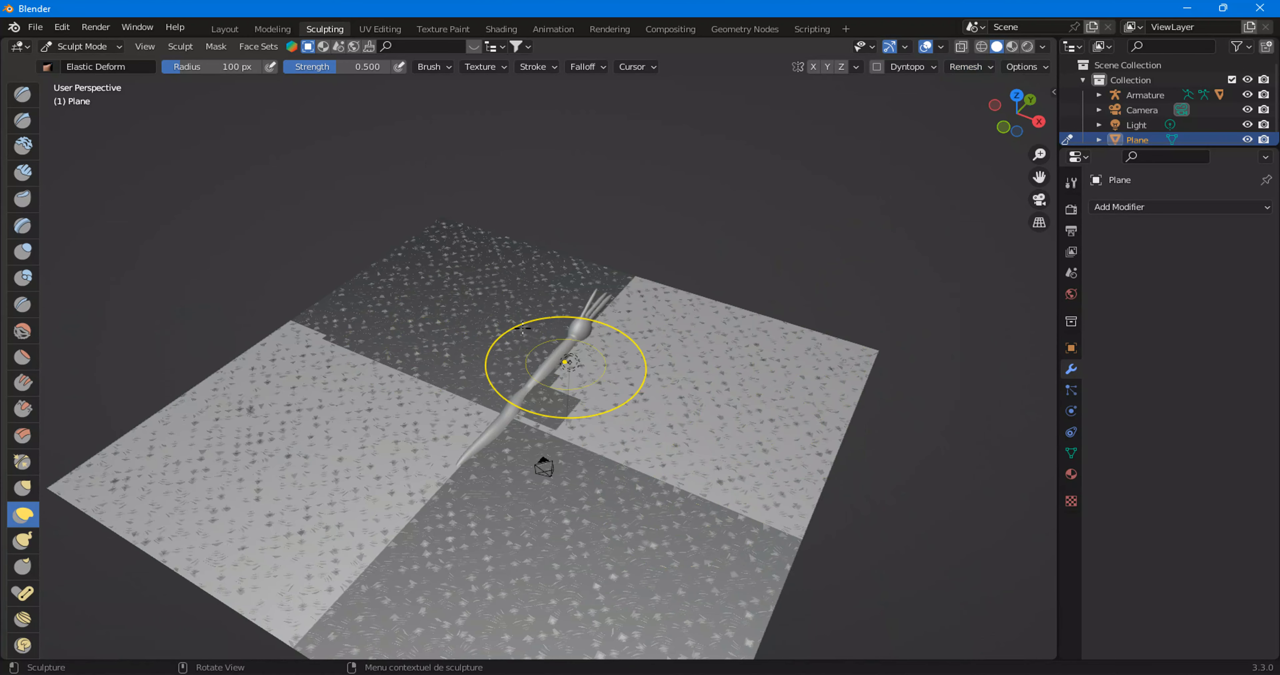
Return to the Layout workspace and hide the plane in the viewport.
{"action": "left_click", "coordinate": [229, 28]}
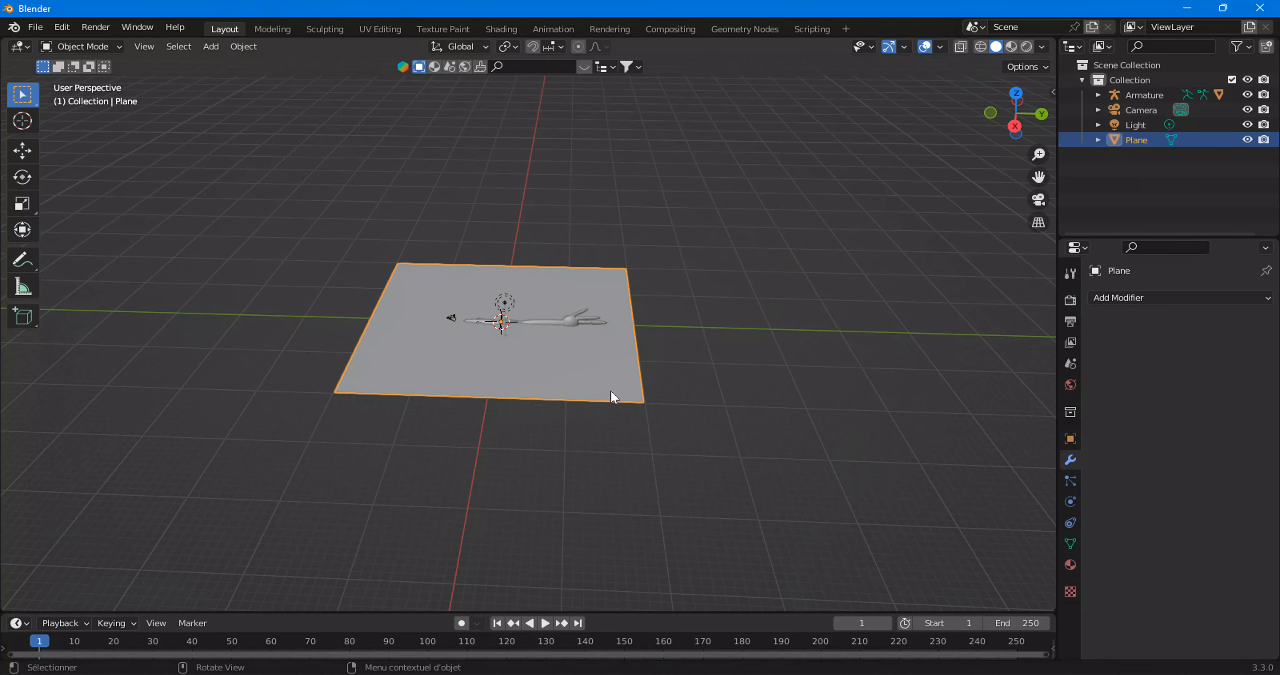
{"action": "left_click", "coordinate": [1039, 116]}
{"action": "middle_click_drag", "start_coordinate": [540, 305], "coordinate": [706, 313]}
{"action": "scroll", "coordinate": [709, 311], "scroll_direction": "up", "scroll_amount": 5}
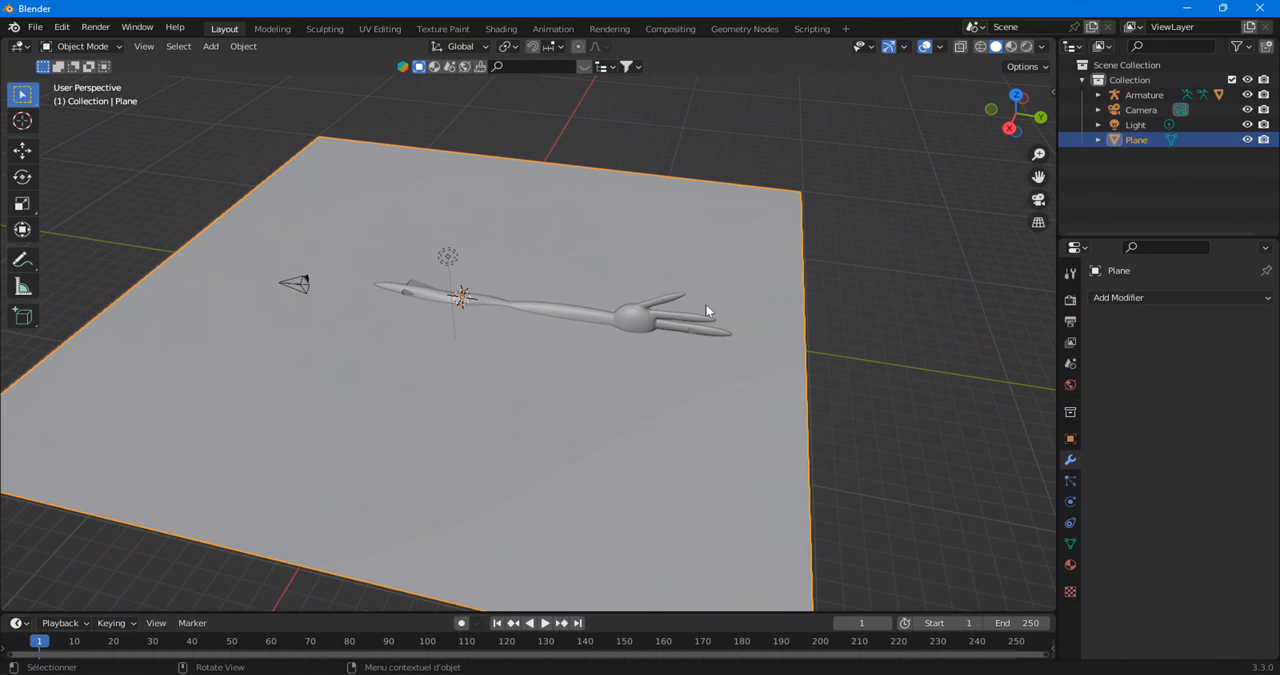
{"action": "left_click", "coordinate": [1248, 139]}
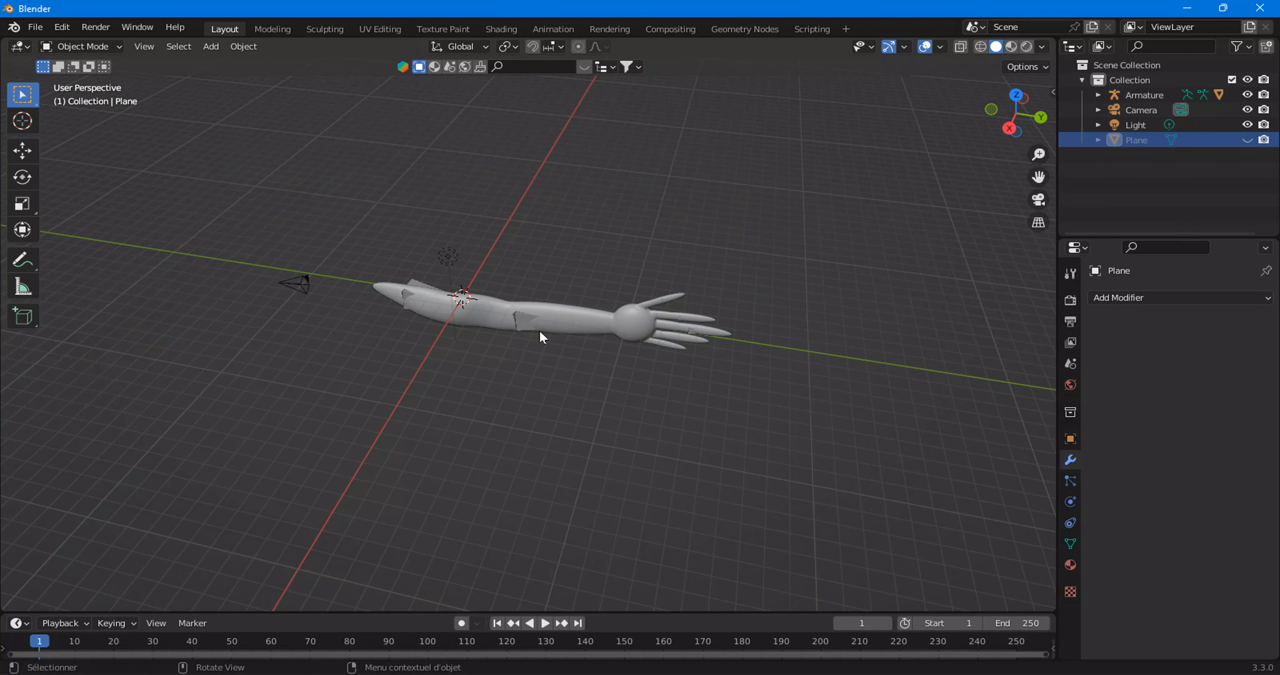
Switch the armature to Pose Mode and set its bones to display In Front of the mesh.
{"action": "left_click", "coordinate": [406, 292]}
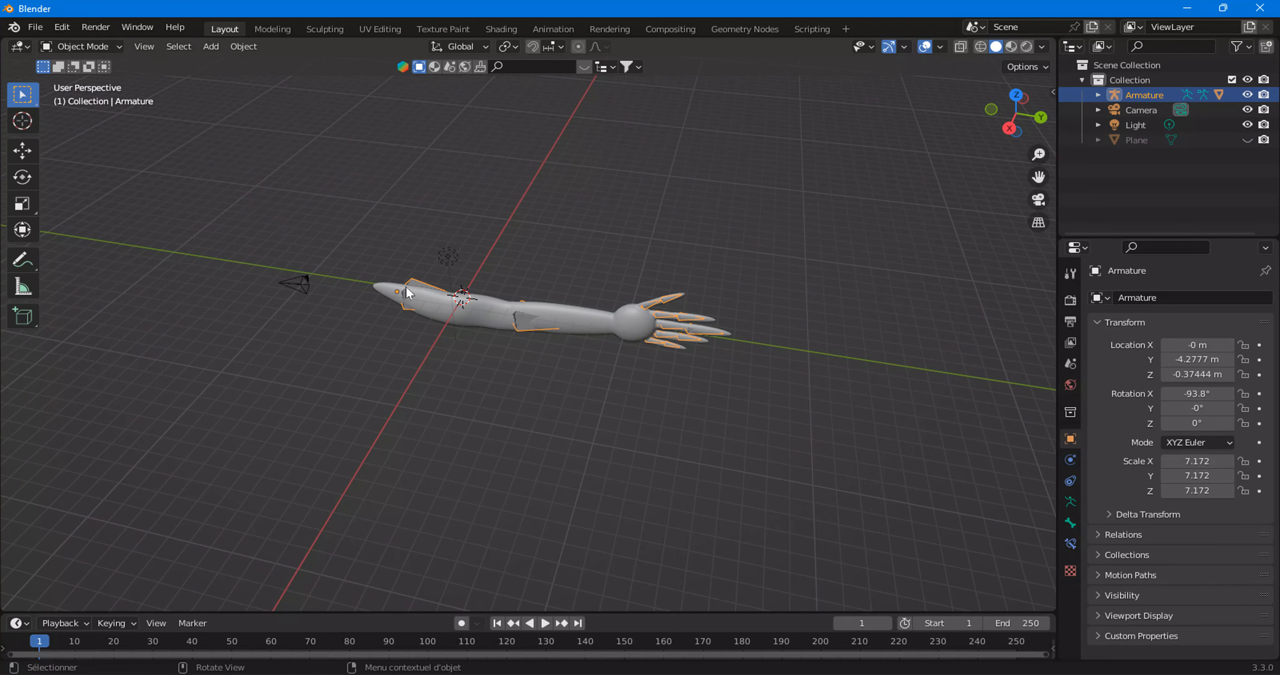
{"action": "left_click", "coordinate": [82, 46]}
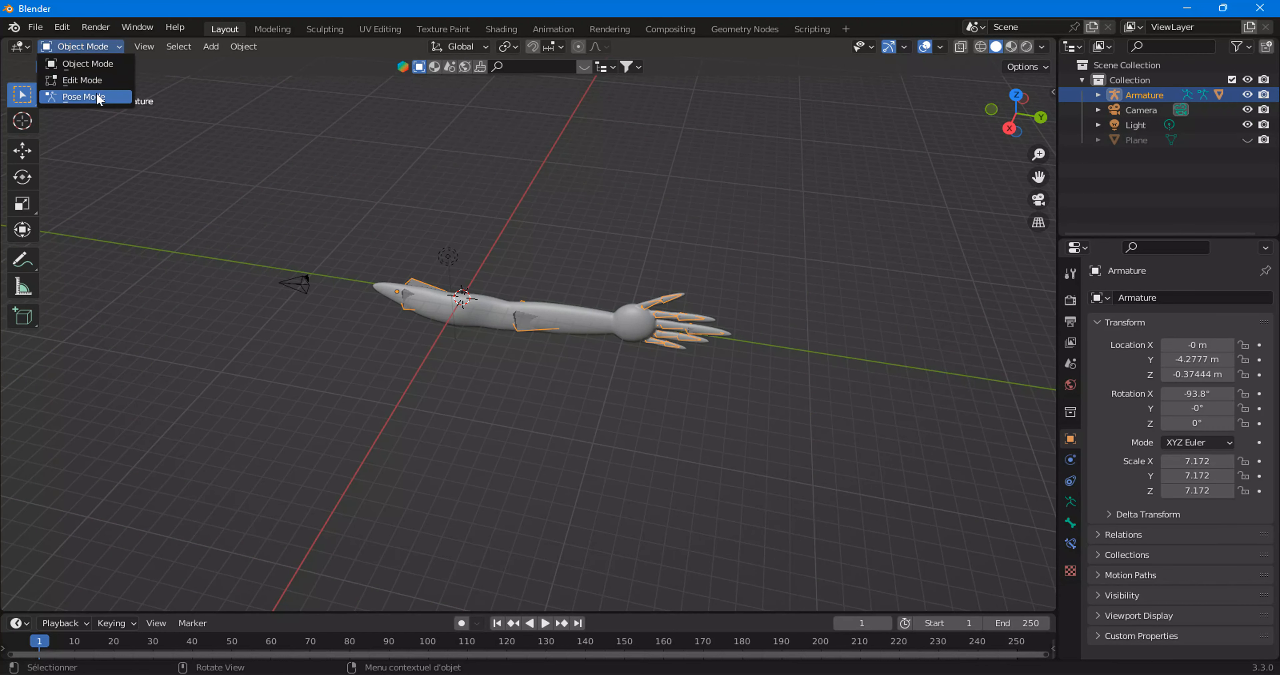
{"action": "left_click", "coordinate": [84, 95]}
{"action": "scroll", "coordinate": [479, 278], "scroll_direction": "up", "scroll_amount": 6}
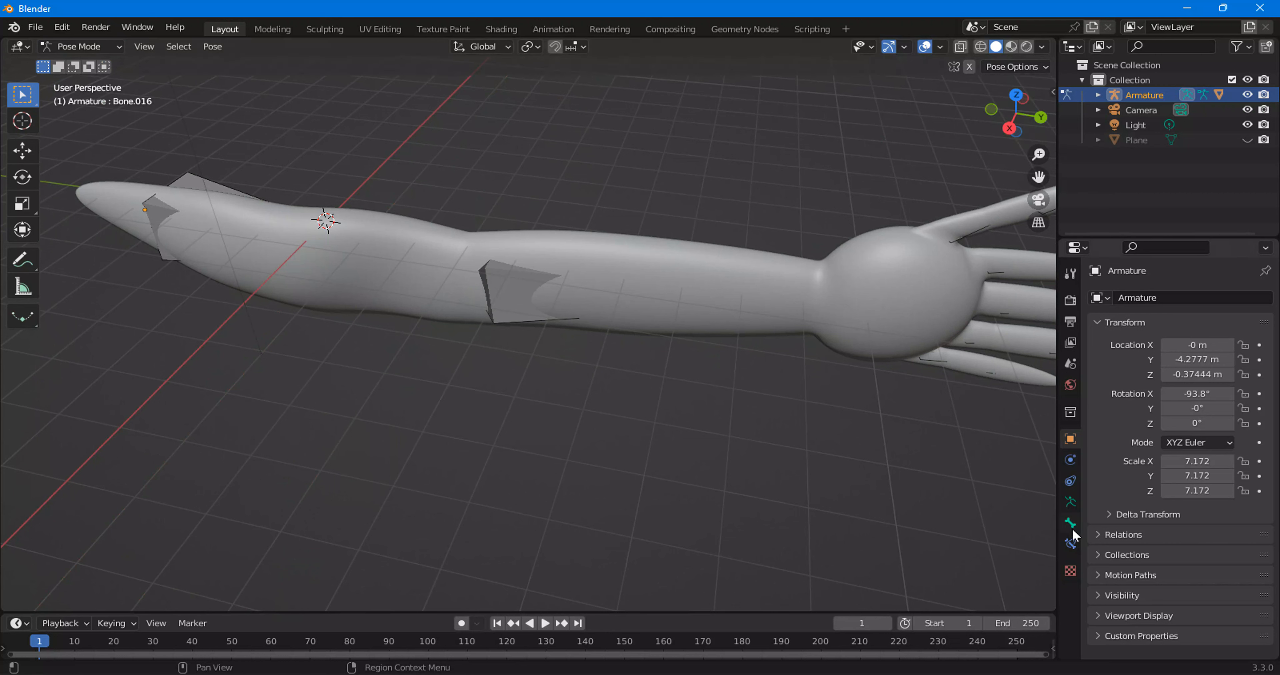
{"action": "left_click", "coordinate": [1072, 507]}
{"action": "left_click", "coordinate": [1143, 516]}
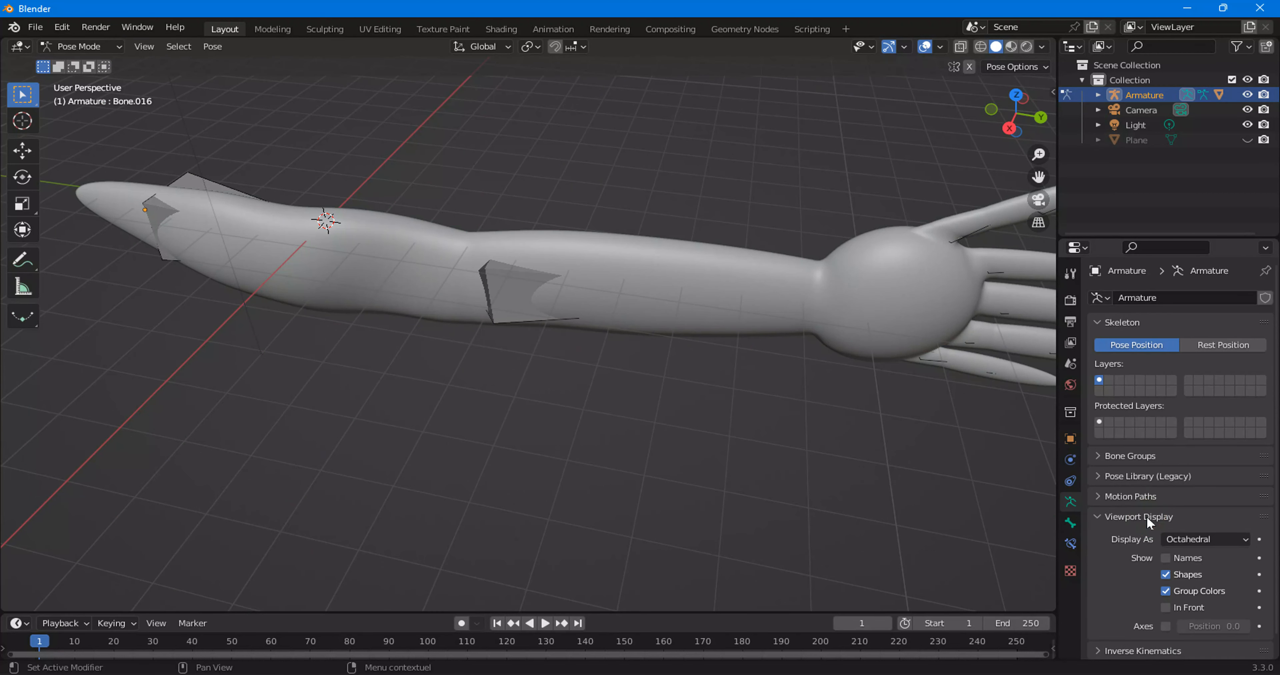
{"action": "scroll", "coordinate": [1148, 511], "scroll_direction": "down", "scroll_amount": 1}
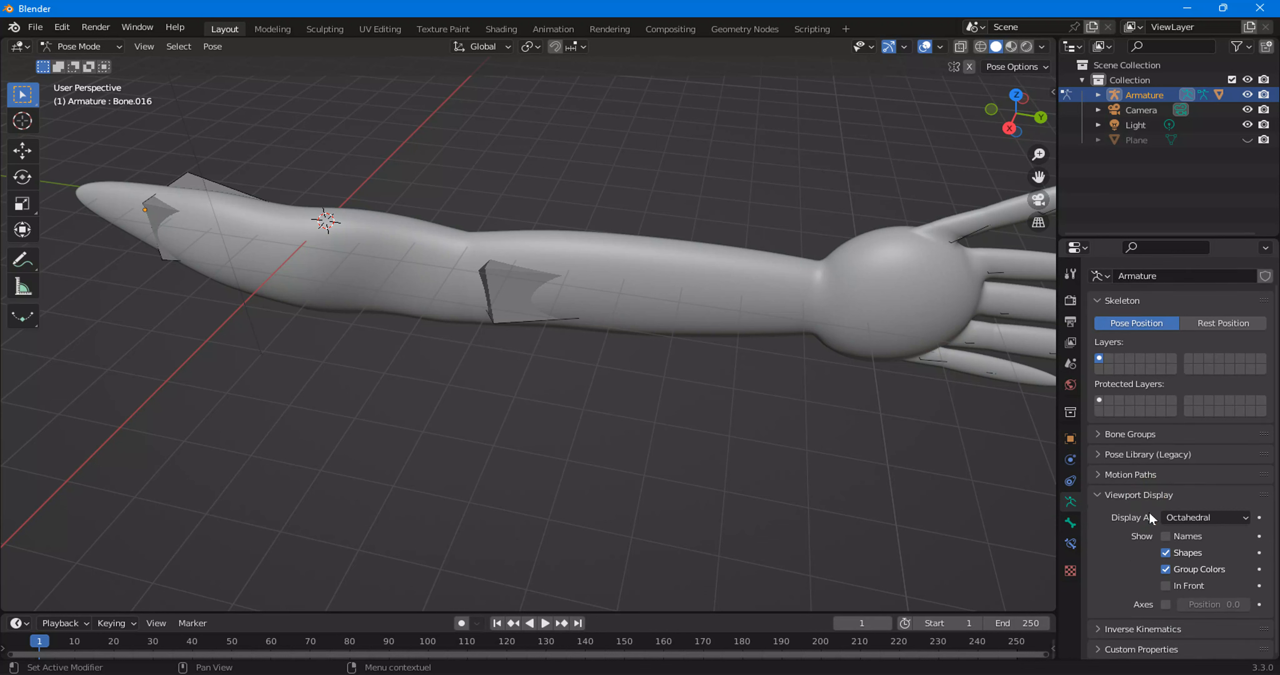
{"action": "left_click", "coordinate": [1166, 587]}
Select all bones of the four fingers, excluding the thumb, and set the transform pivot point to Individual Origins.
{"action": "middle_click_drag", "start_coordinate": [565, 247], "coordinate": [844, 188]}
{"action": "left_click", "coordinate": [1026, 120]}
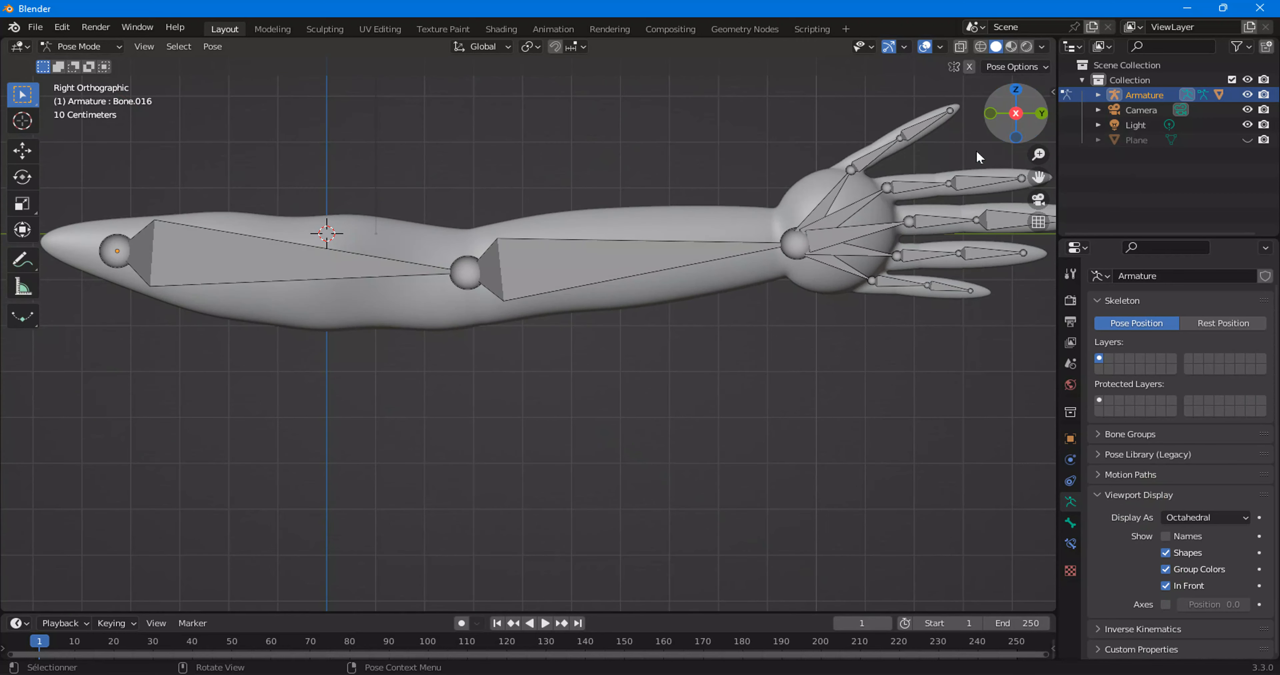
{"action": "middle_click_drag", "start_coordinate": [724, 243], "coordinate": [464, 266], "text": "shift"}
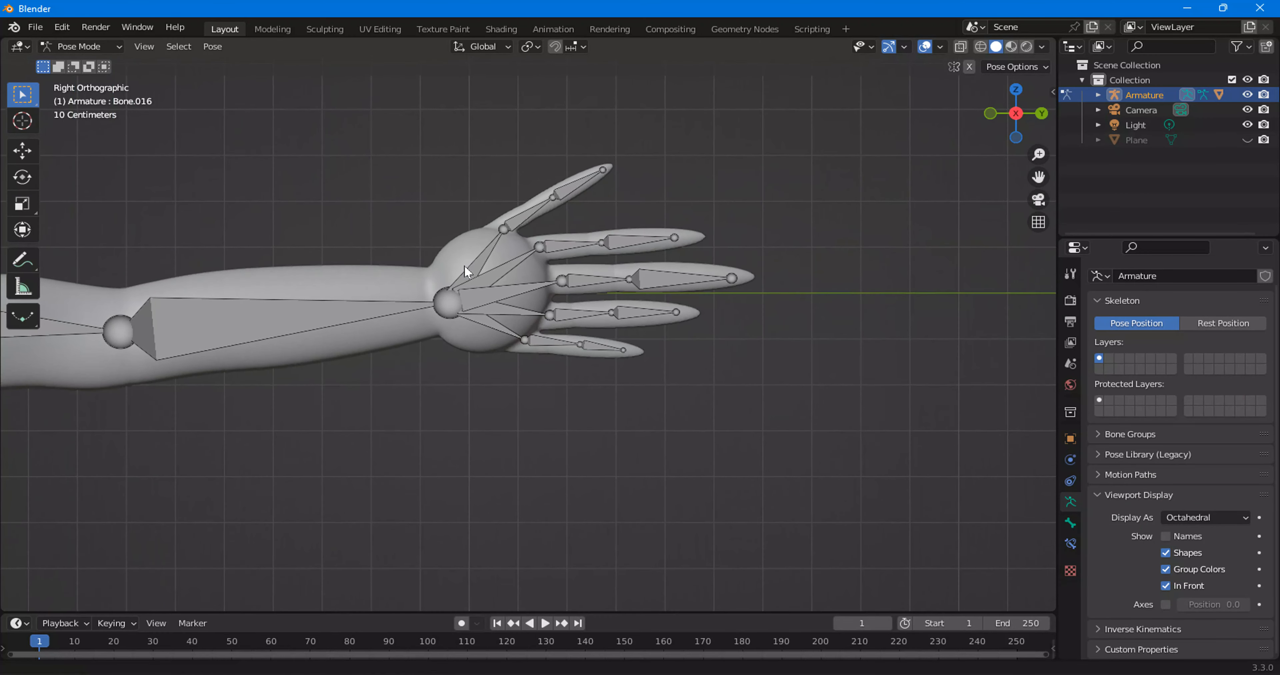
{"action": "scroll", "coordinate": [472, 263], "scroll_direction": "up", "scroll_amount": 2}
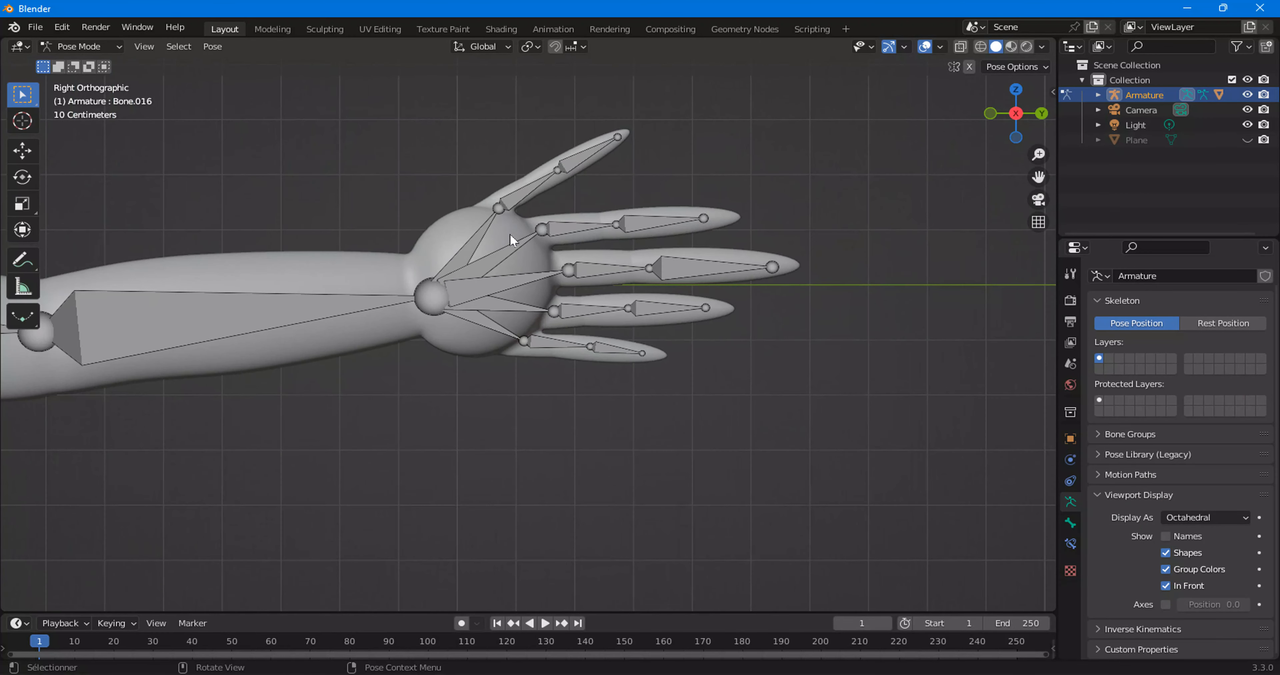
{"action": "left_click_drag", "start_coordinate": [510, 234], "coordinate": [730, 386]}
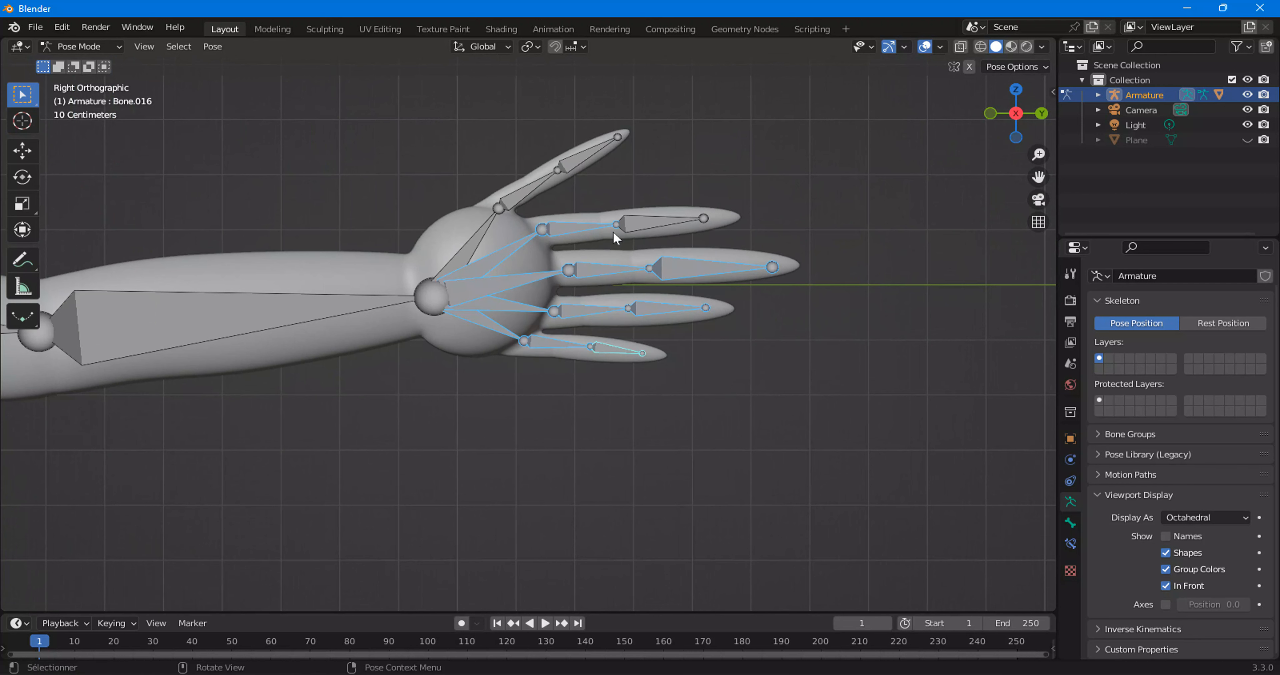
{"action": "left_click_drag", "start_coordinate": [524, 212], "coordinate": [772, 362]}
{"action": "left_click", "coordinate": [482, 46]}
{"action": "mouse_move", "coordinate": [527, 46]}
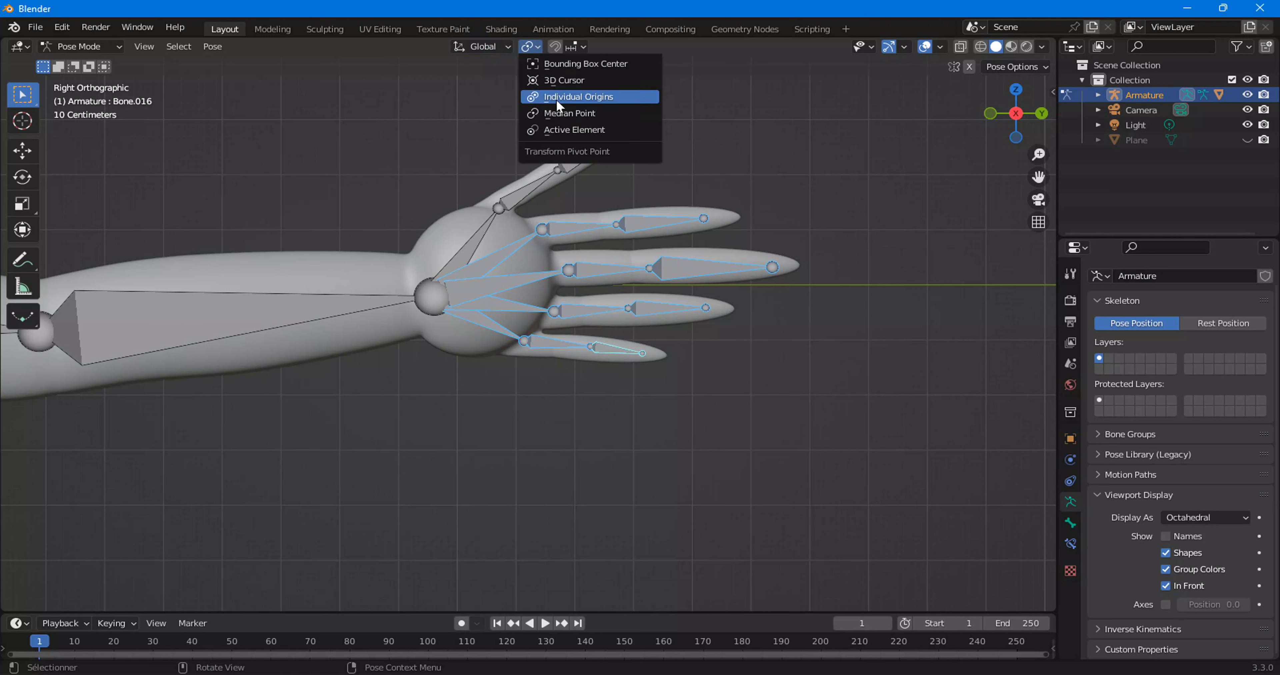
{"action": "left_click", "coordinate": [587, 98]}
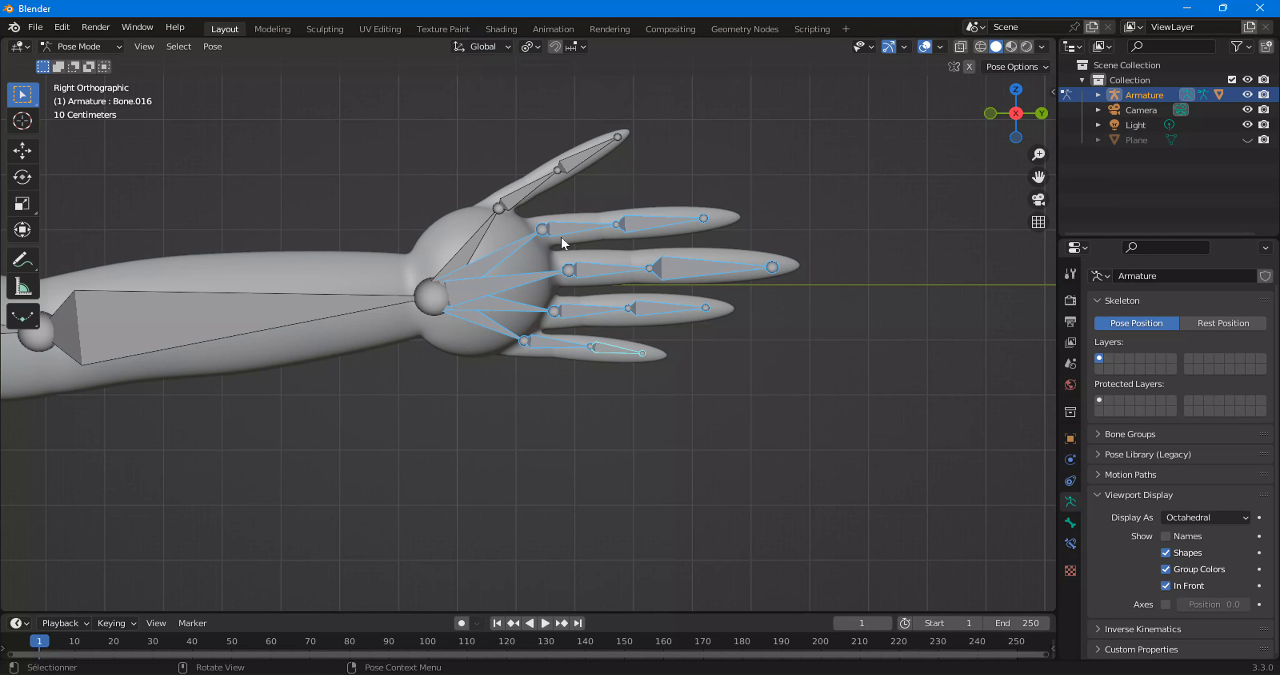
Curl the four fingers by rotating their bones around global Z by about 37 degrees, then by about 14 degrees more.
{"action": "key", "text": "r"}
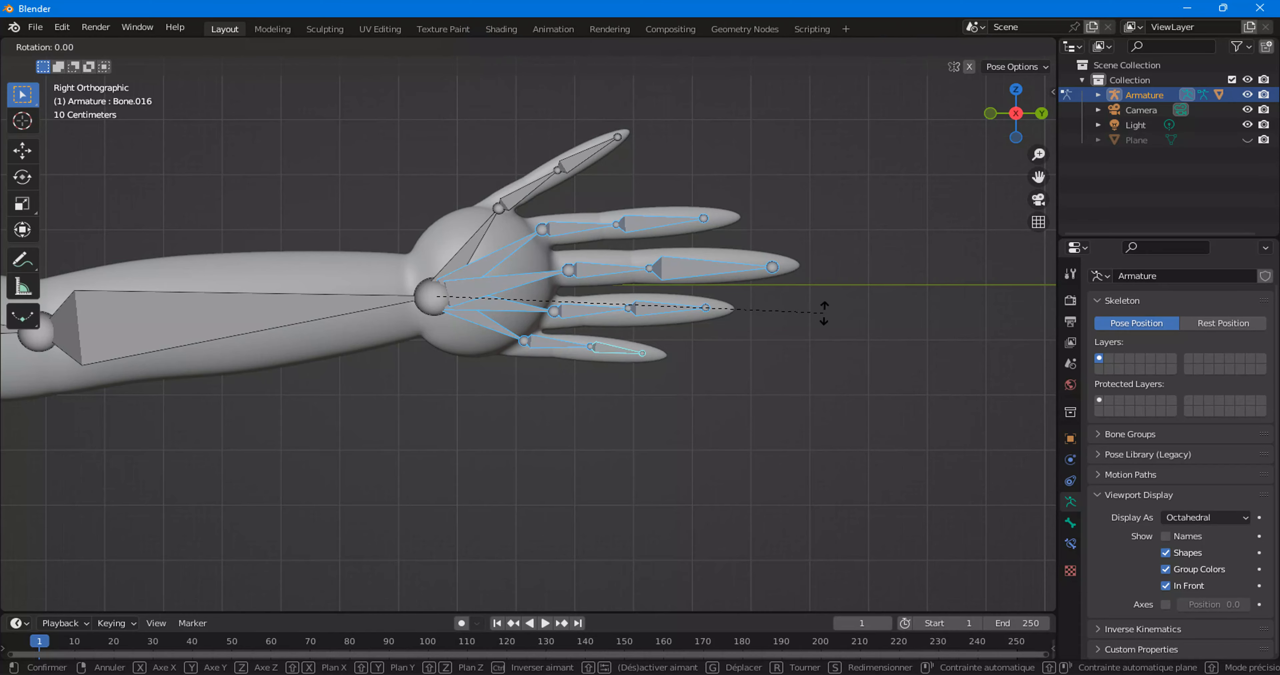
{"action": "key", "text": "z"}
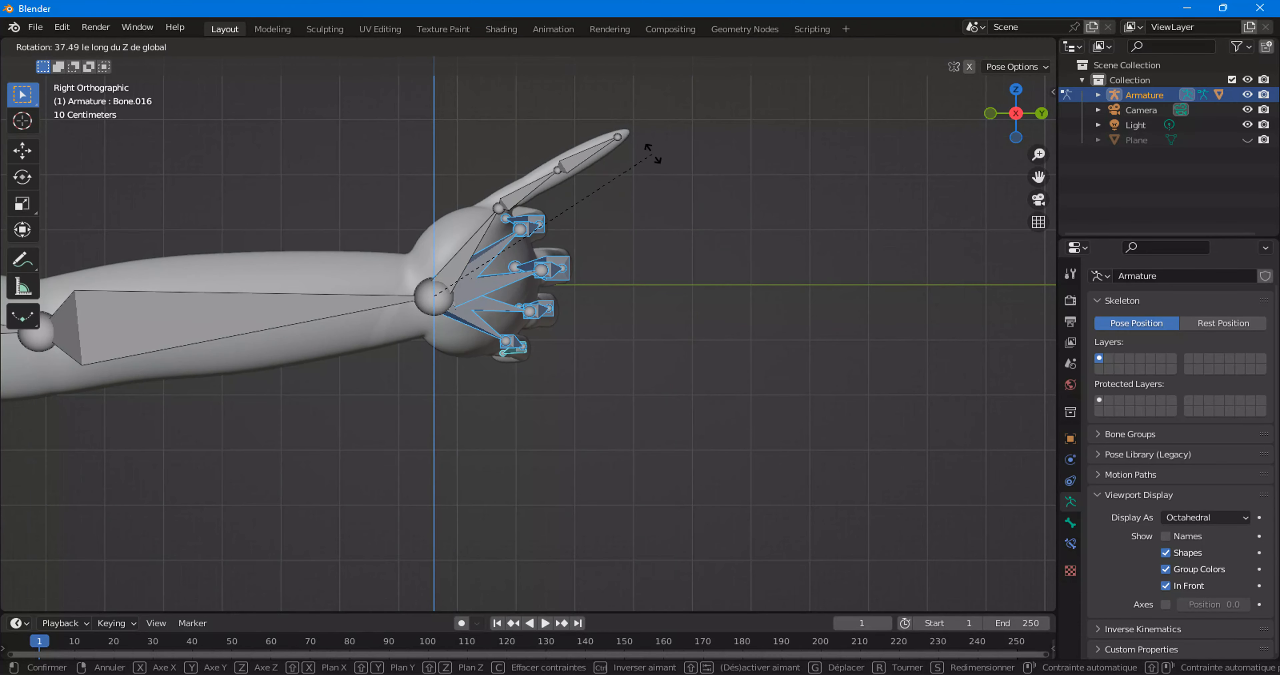
{"action": "left_click", "coordinate": [654, 164]}
{"action": "middle_click_drag", "start_coordinate": [654, 176], "coordinate": [650, 304]}
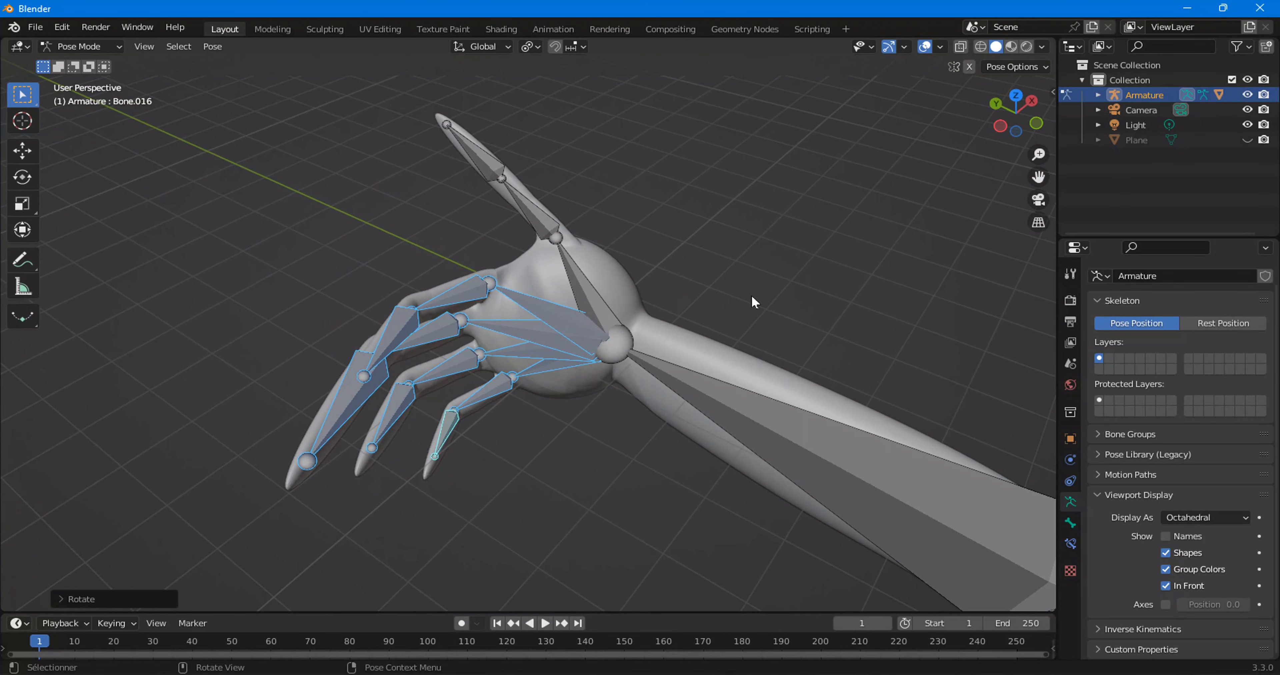
{"action": "key", "text": "r"}
{"action": "key", "text": "z"}
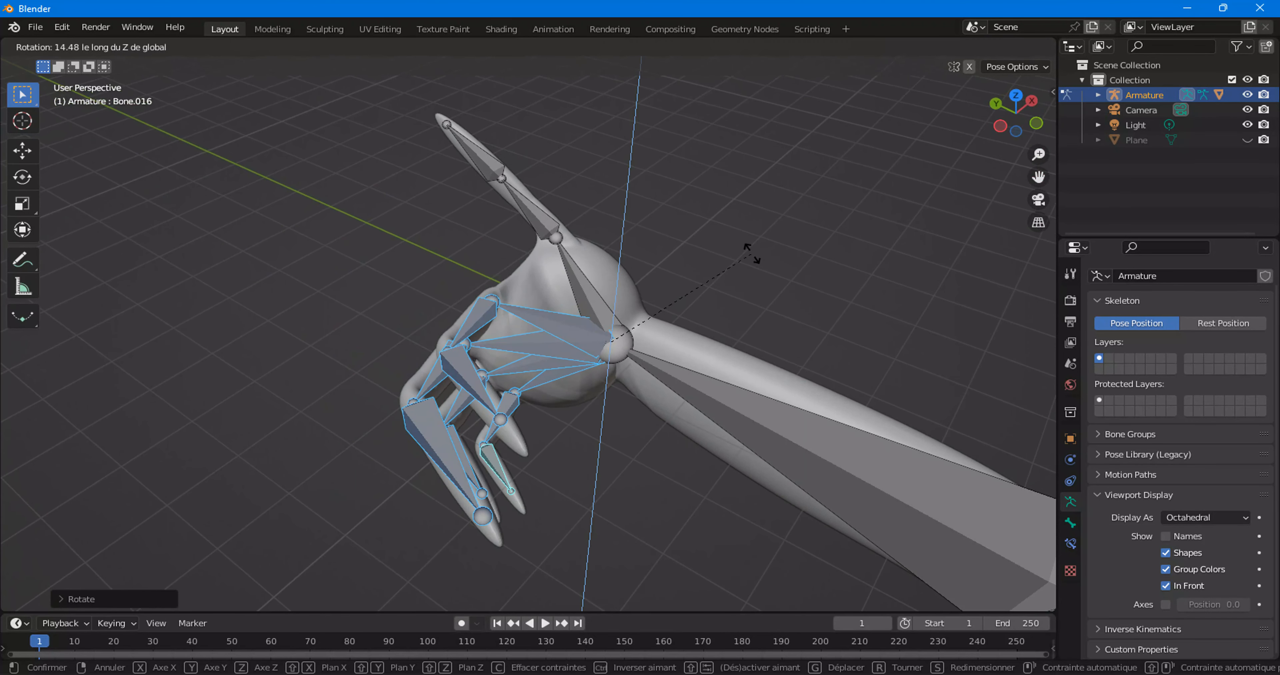
{"action": "left_click", "coordinate": [751, 253]}
Select the five palm bones starting at the wrist and rotate them around global Z by about -33 degrees.
{"action": "left_click", "coordinate": [615, 341]}
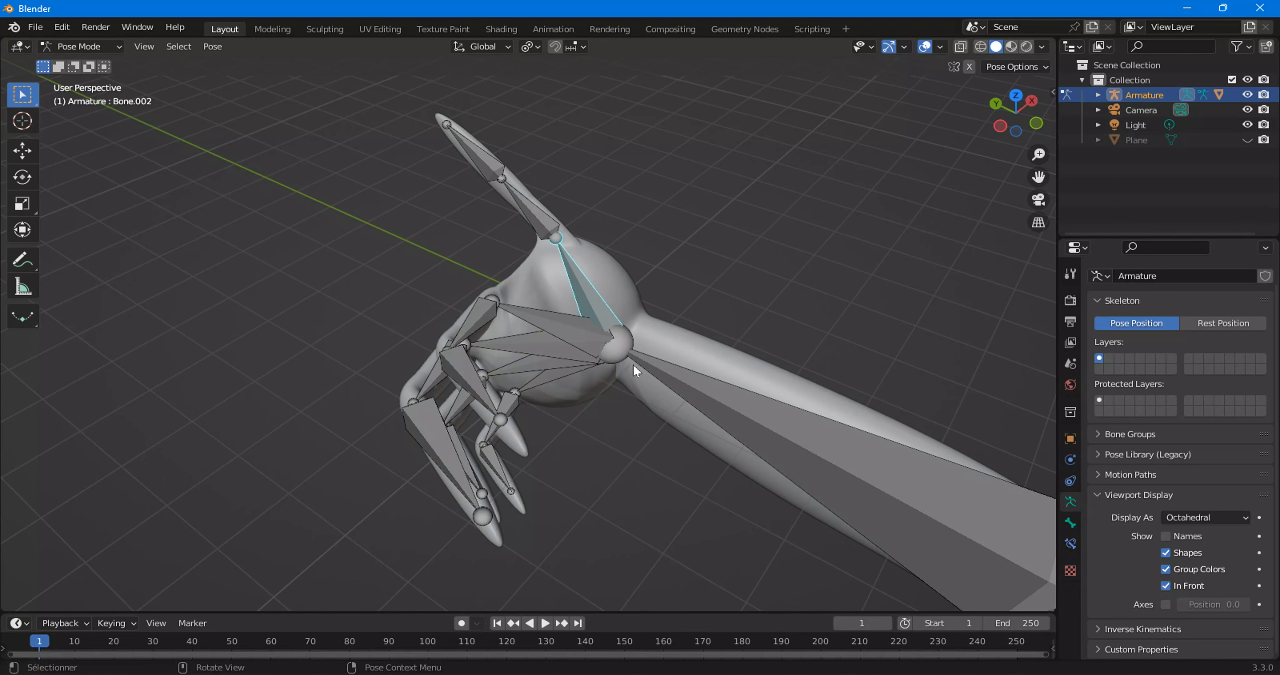
{"action": "left_click", "coordinate": [543, 343], "text": "shift"}
{"action": "left_click", "coordinate": [532, 360], "text": "shift"}
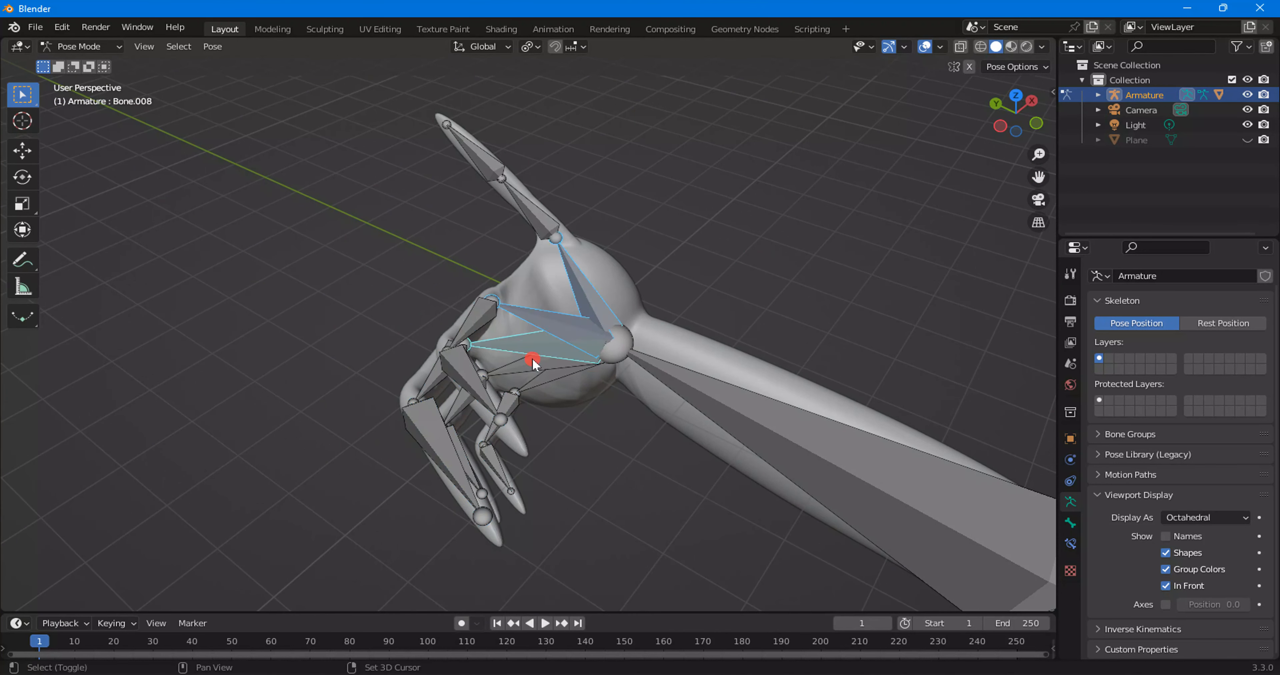
{"action": "left_click", "coordinate": [543, 385], "text": "shift"}
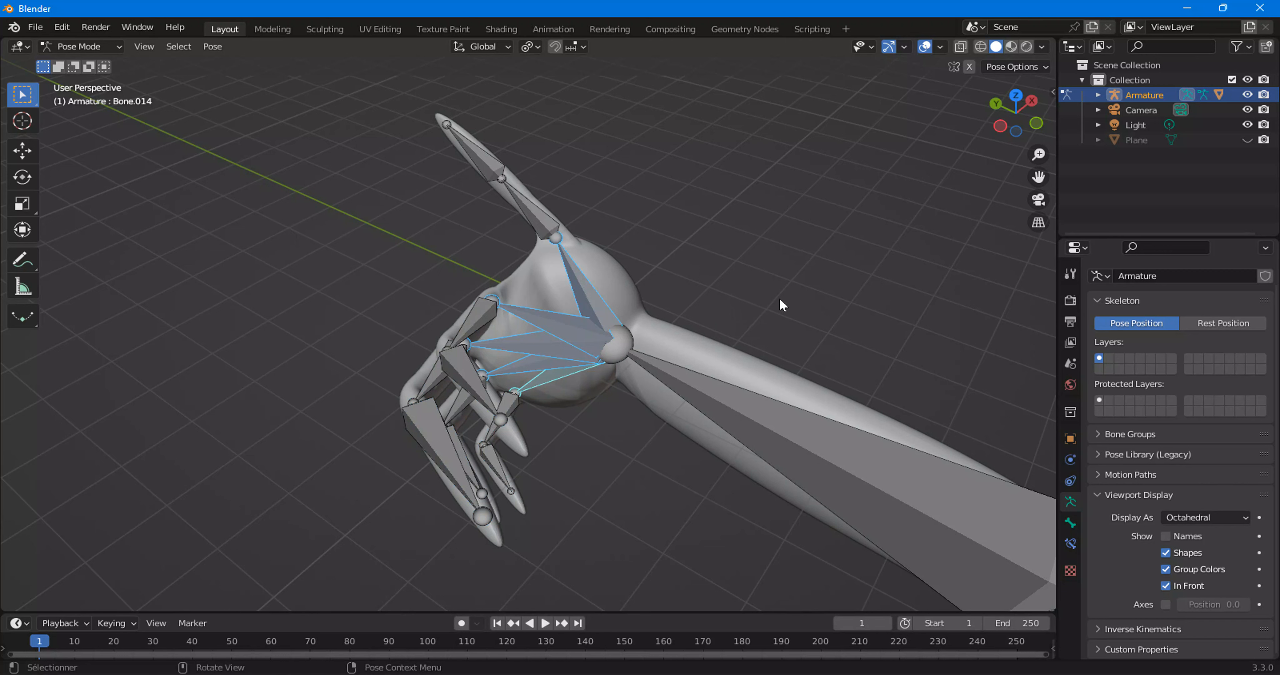
{"action": "key", "text": "r"}
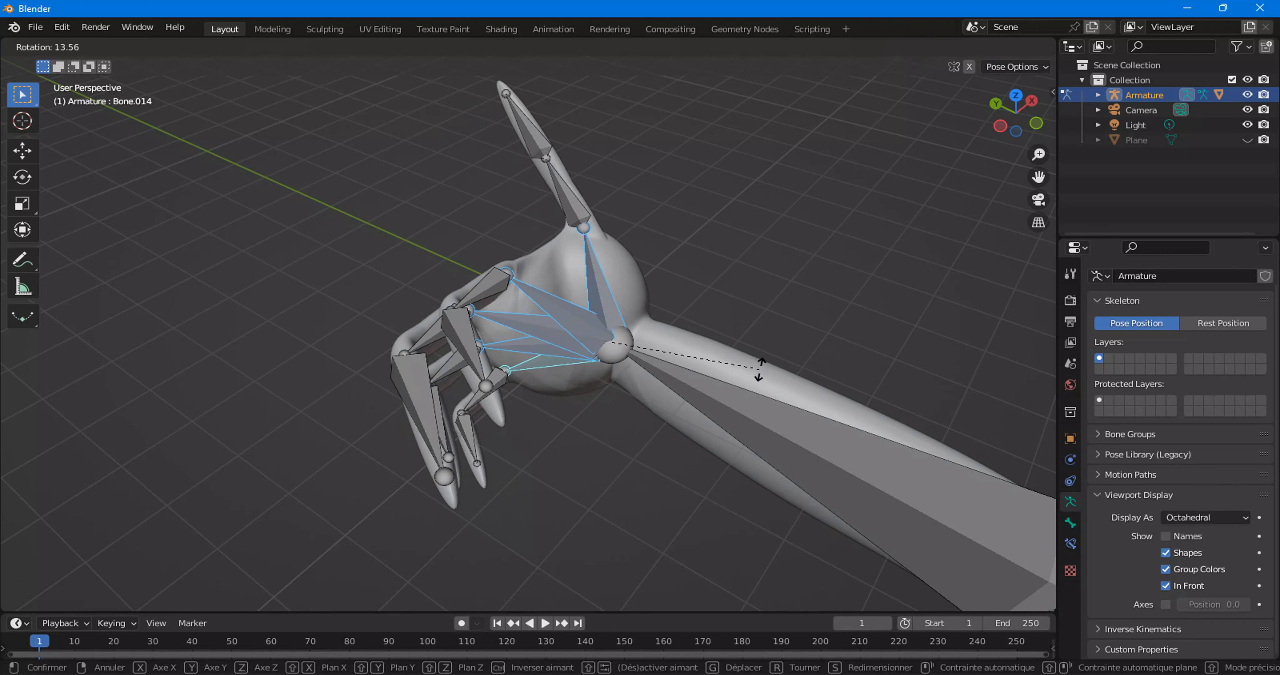
{"action": "key", "text": "z"}
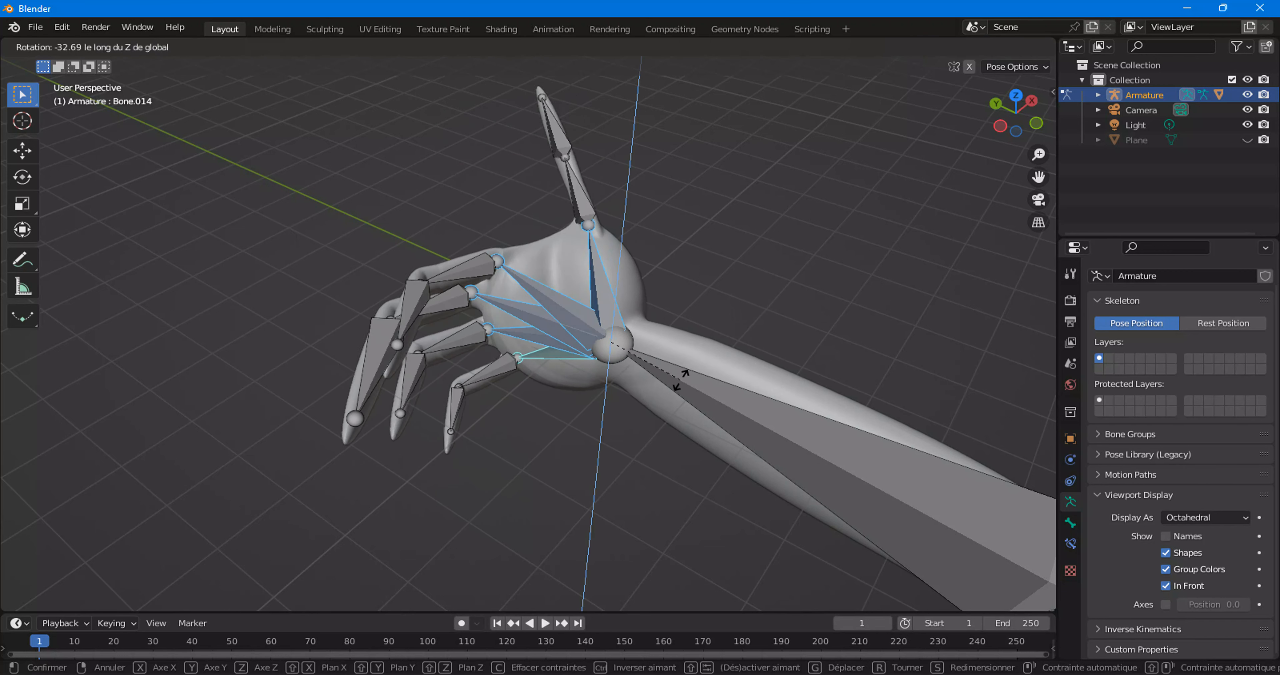
{"action": "left_click", "coordinate": [682, 383]}
In the bottom view, rotate the thumb's base bone inward, toward the four fingers.
{"action": "middle_click_drag", "start_coordinate": [682, 382], "coordinate": [698, 203]}
{"action": "mouse_move", "coordinate": [1014, 117]}
{"action": "left_mouse_down"}
{"action": "mouse_move", "coordinate": [986, 194]}
{"action": "mouse_move", "coordinate": [1019, 130]}
{"action": "left_mouse_up"}
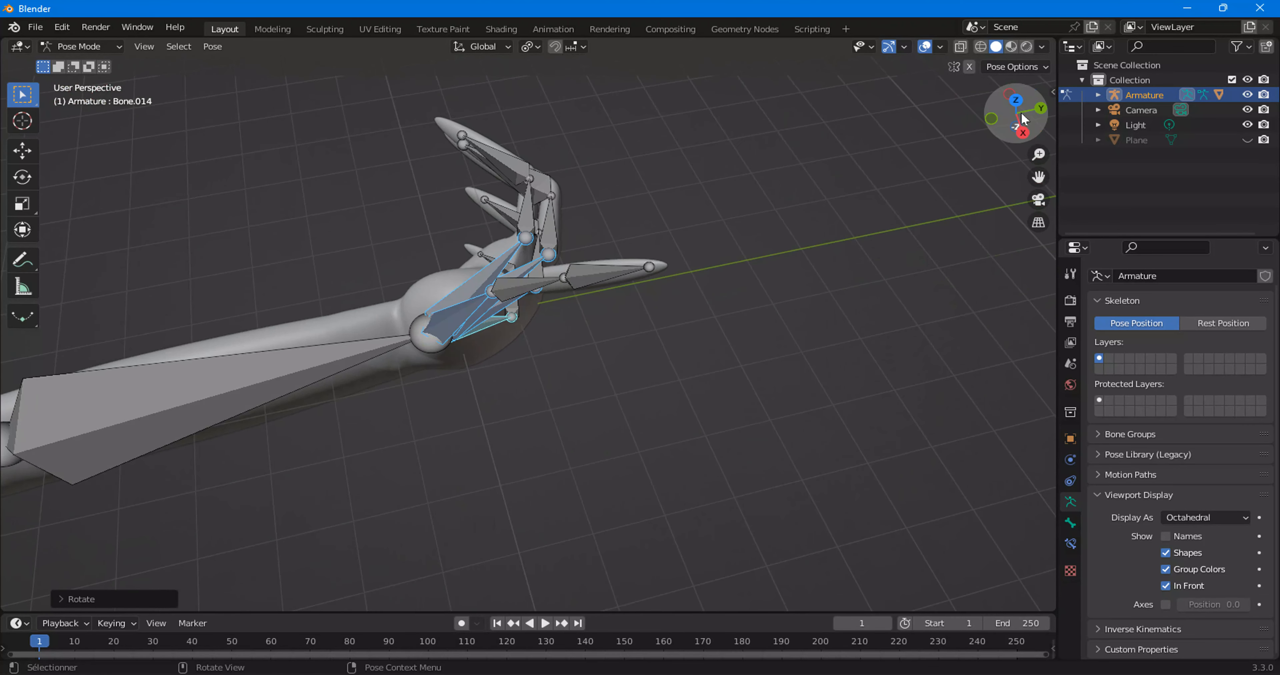
{"action": "left_click", "coordinate": [1013, 133]}
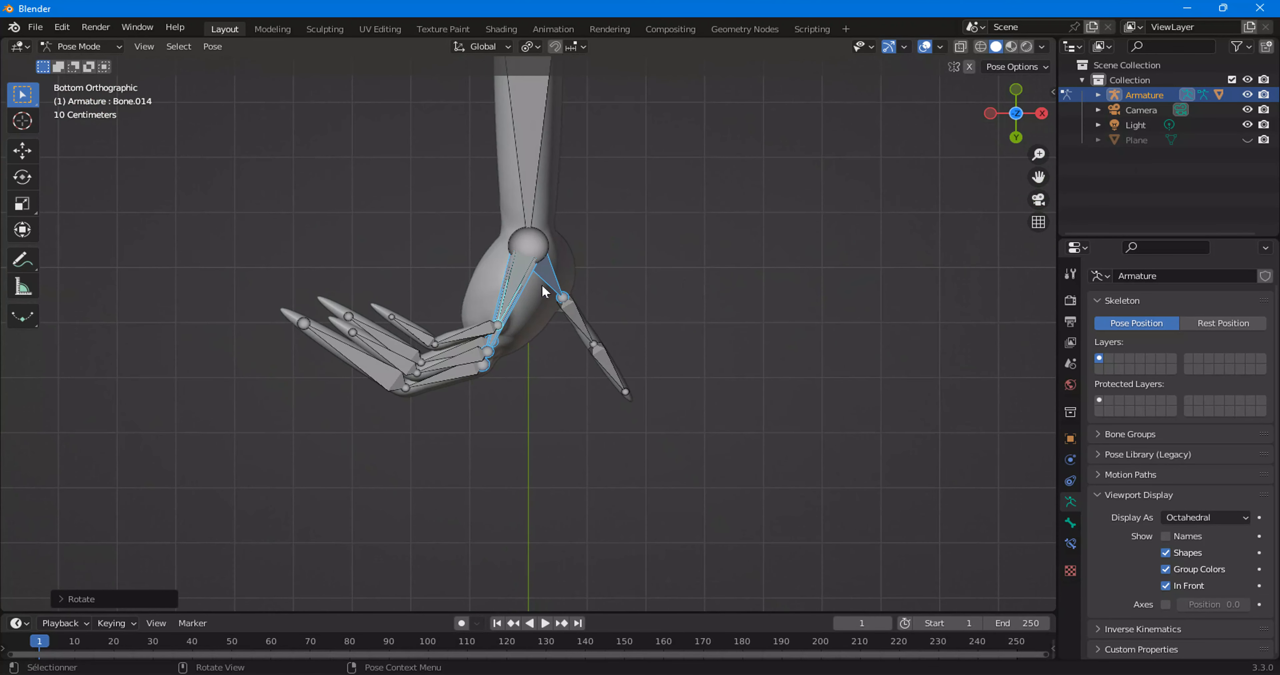
{"action": "left_click", "coordinate": [553, 287]}
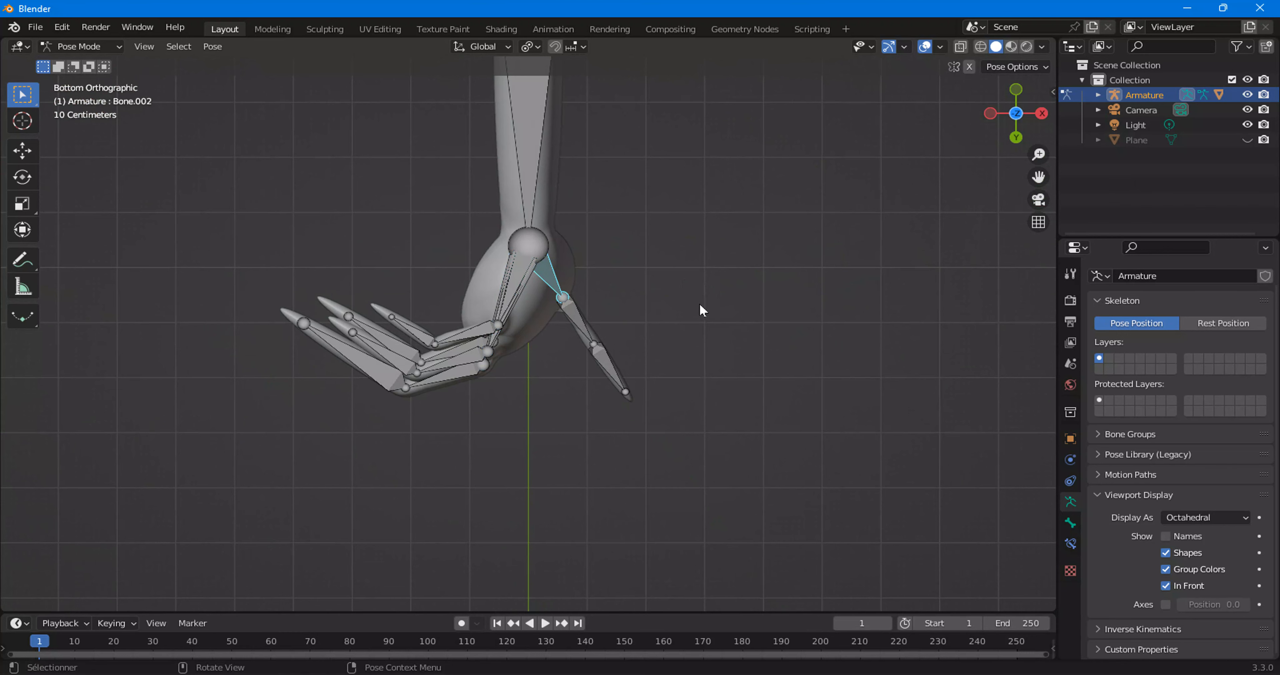
{"action": "key", "text": "r"}
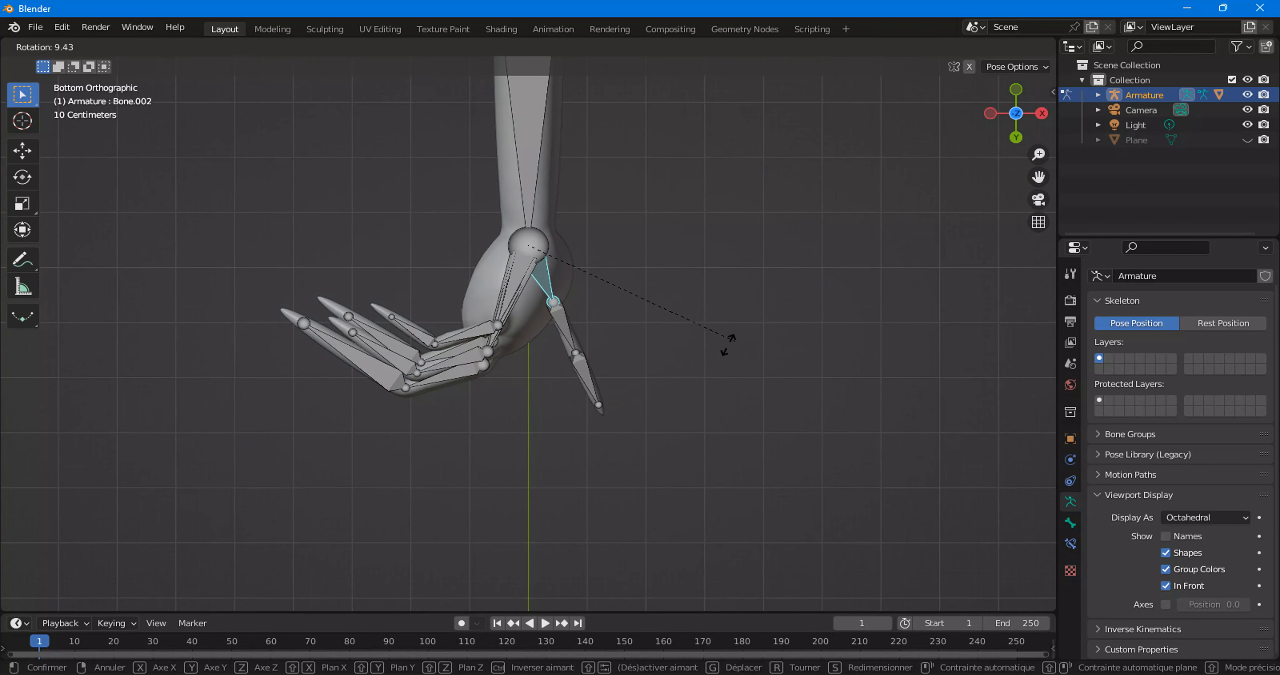
{"action": "left_click", "coordinate": [681, 357]}
In the back view, tilt the thumb's base bone clockwise toward the index finger.
{"action": "middle_click_drag", "start_coordinate": [681, 357], "coordinate": [889, 188]}
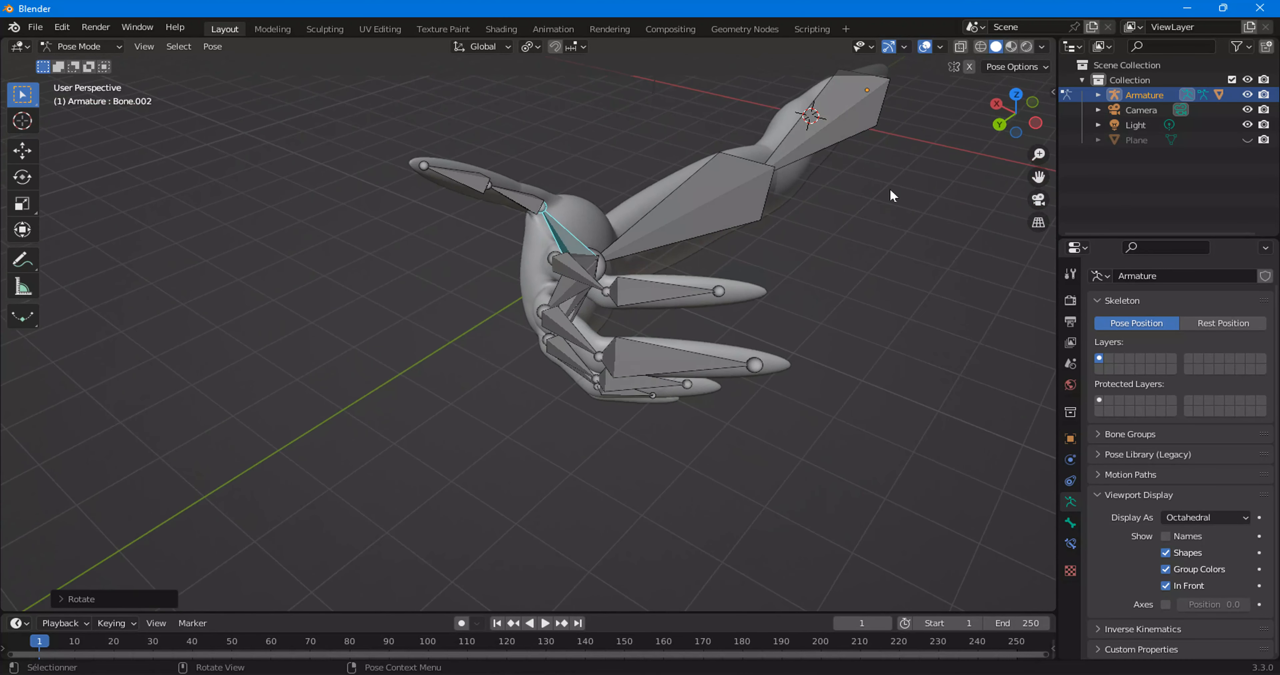
{"action": "left_click", "coordinate": [997, 125]}
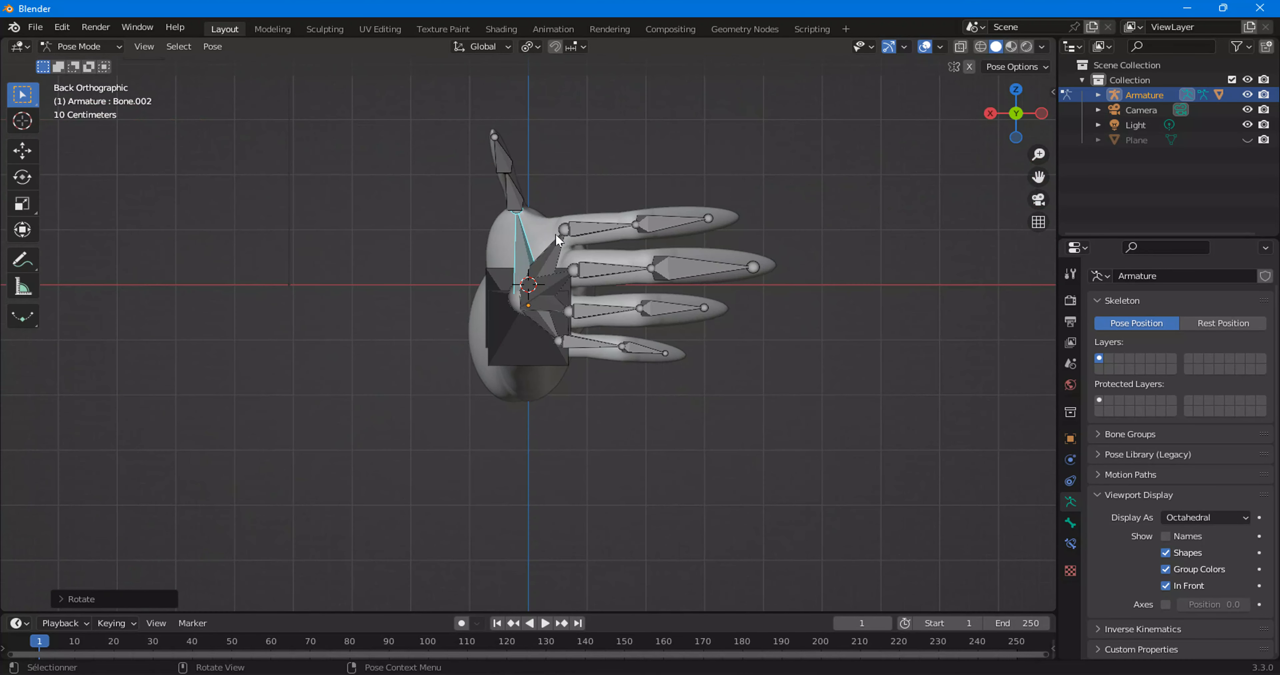
{"action": "key", "text": "r"}
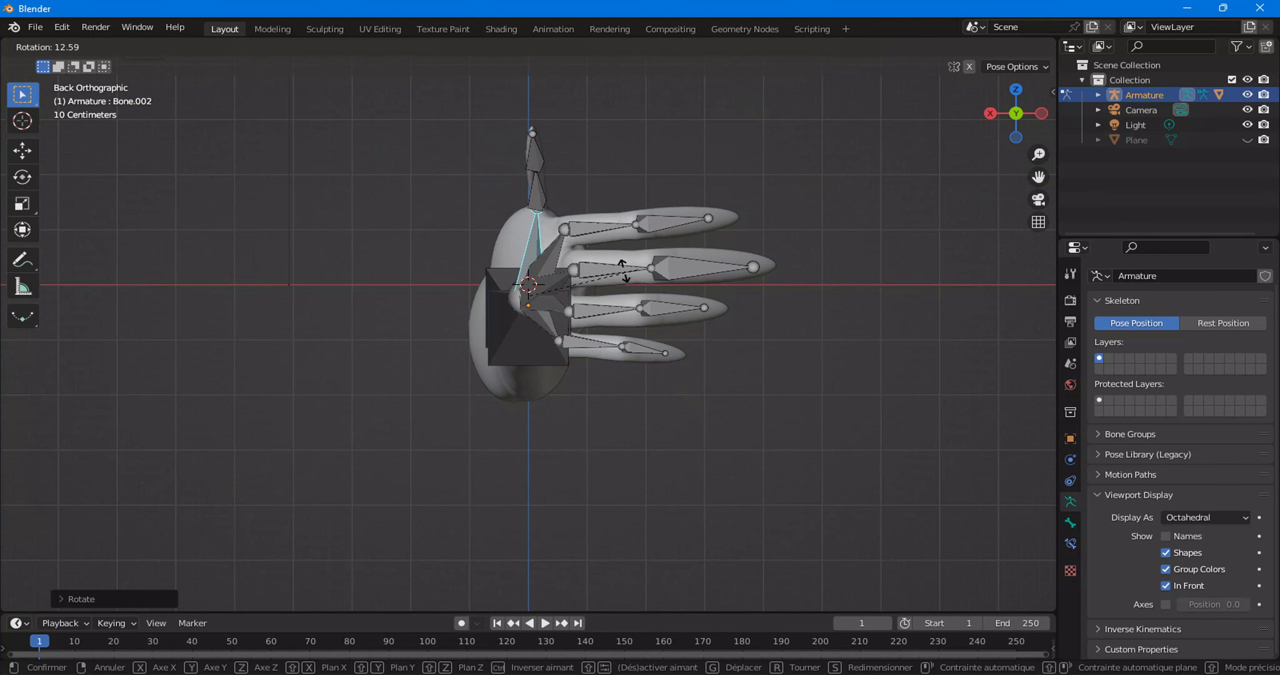
{"action": "left_click", "coordinate": [748, 293]}
Rotate the thumb's middle bone counterclockwise so the thumb folds across the palm side of the hand.
{"action": "middle_click_drag", "start_coordinate": [704, 250], "coordinate": [920, 248]}
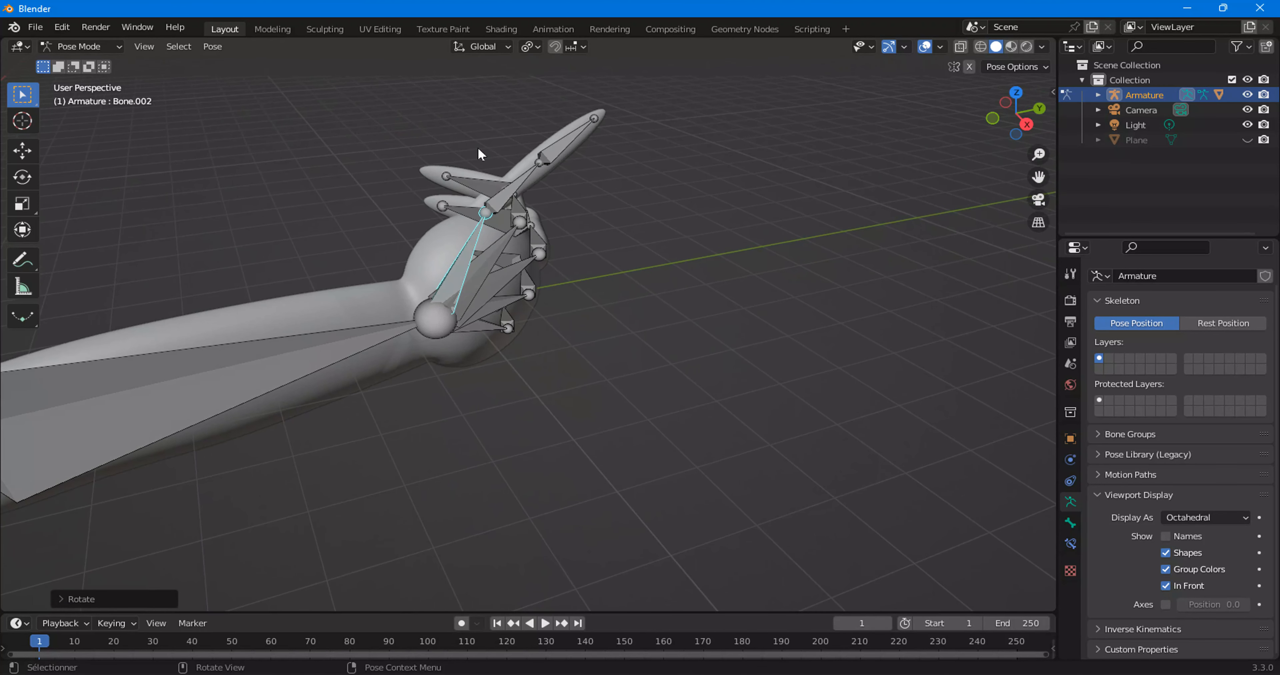
{"action": "left_click", "coordinate": [517, 202]}
{"action": "left_click", "coordinate": [514, 194]}
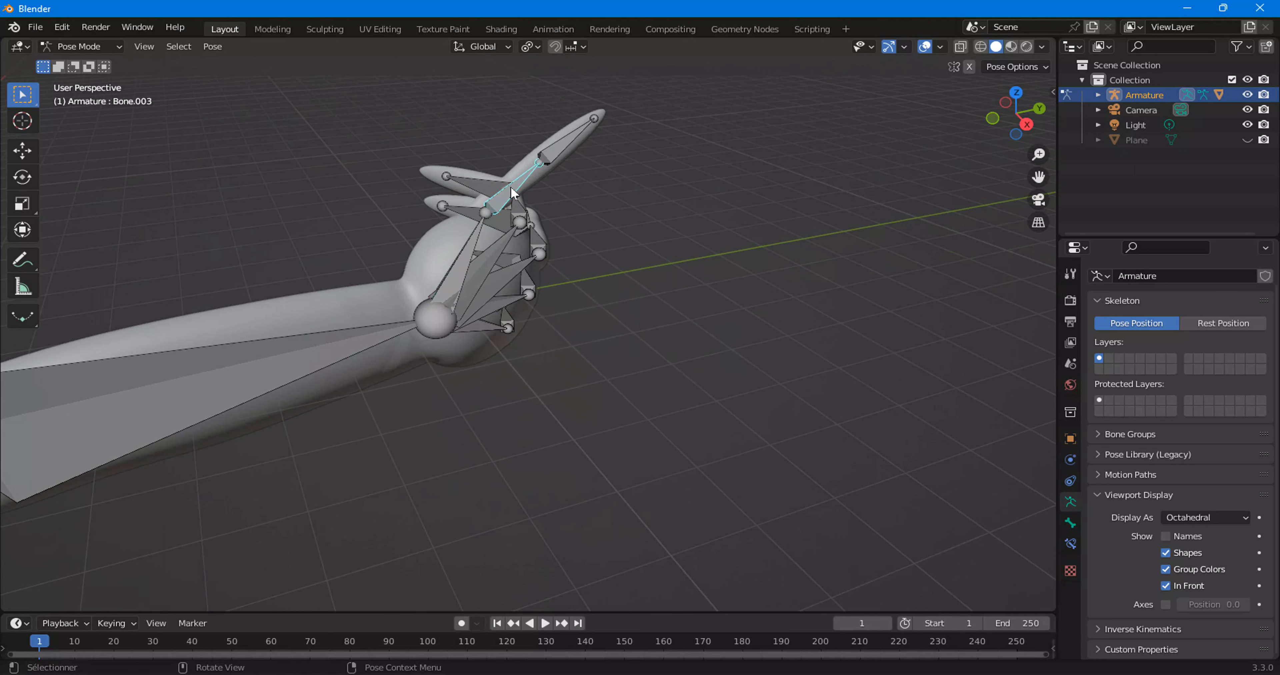
{"action": "key", "text": "r"}
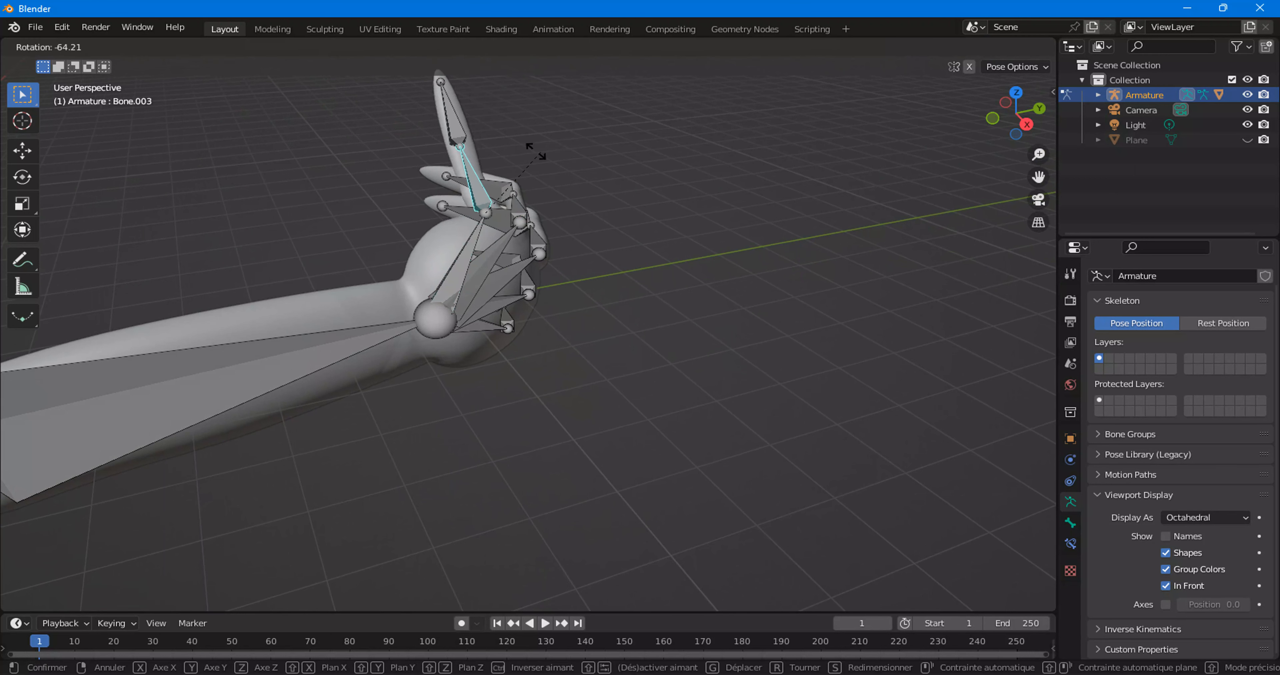
{"action": "left_click", "coordinate": [519, 155]}
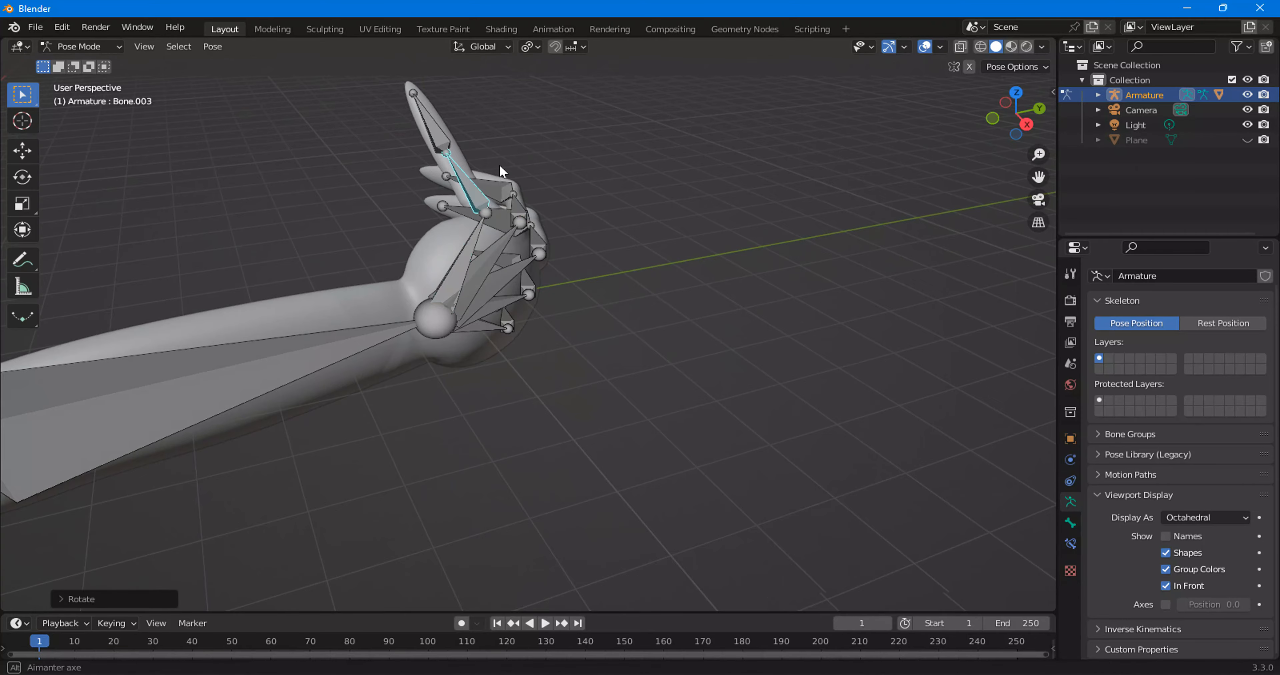
In the top view, rotate the thumb's base bone counterclockwise, out of the palm and away from the fingers.
{"action": "middle_click_drag", "start_coordinate": [520, 155], "coordinate": [834, 157]}
{"action": "left_click", "coordinate": [1017, 104]}
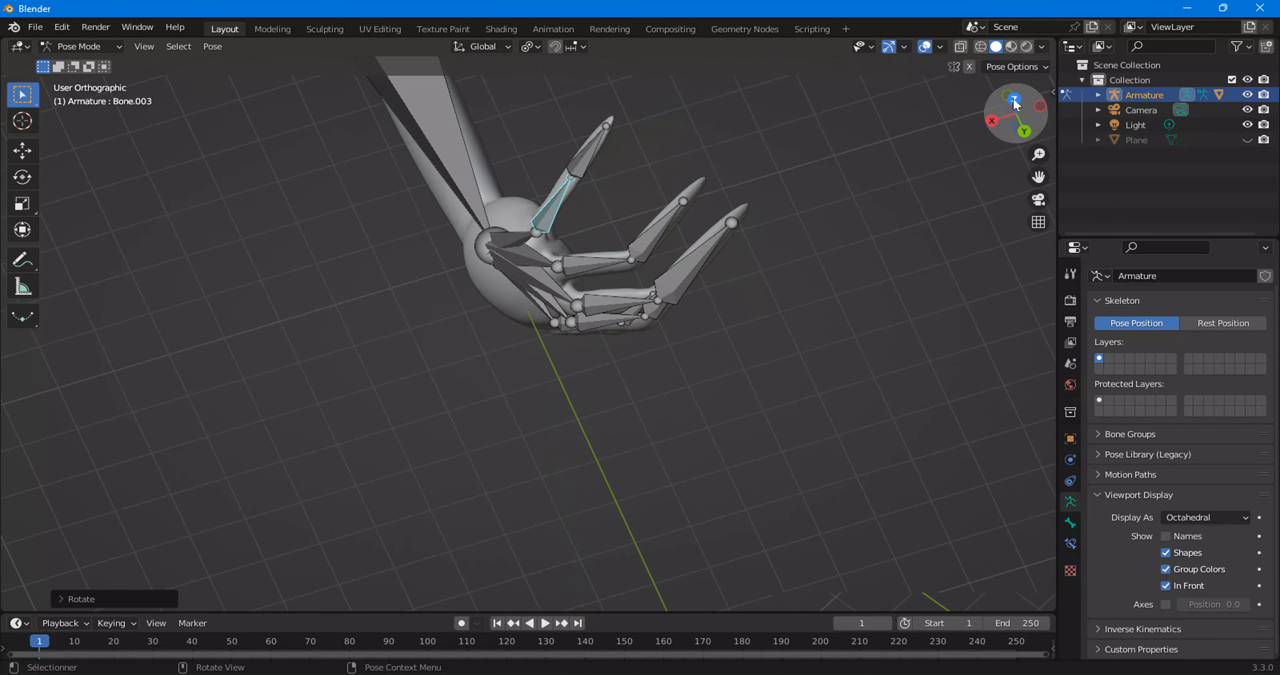
{"action": "left_click", "coordinate": [517, 385]}
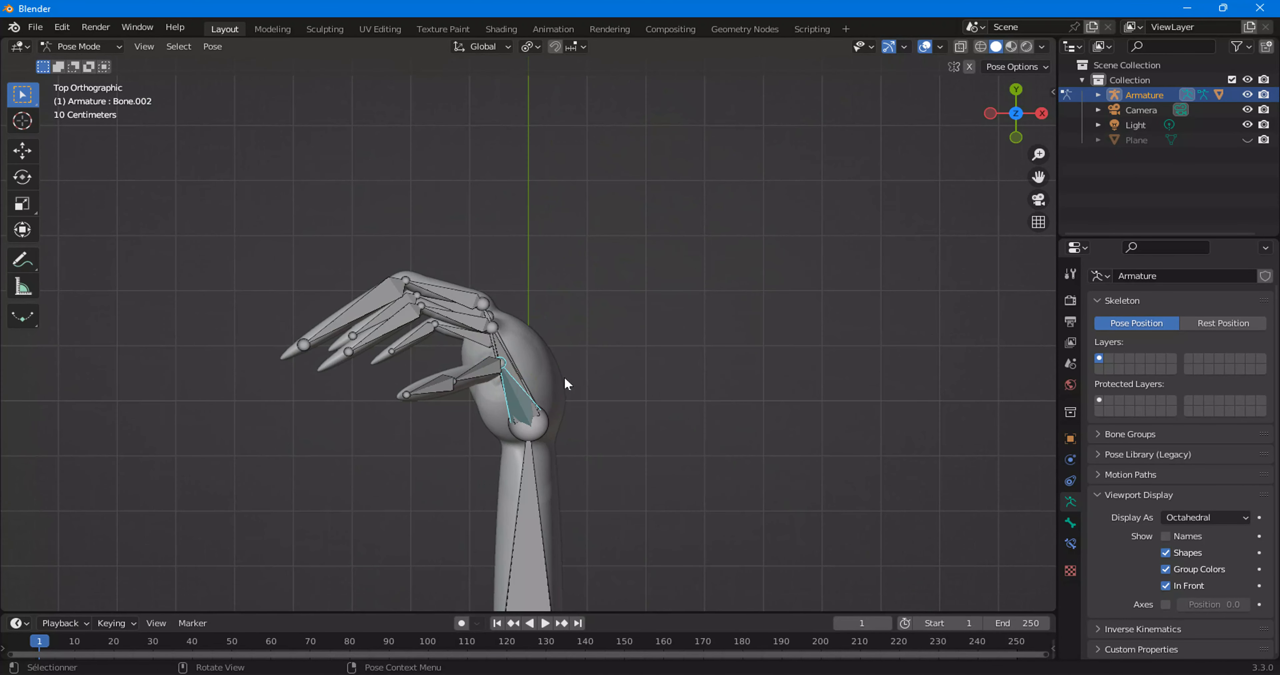
{"action": "key", "text": "r"}
{"action": "left_click", "coordinate": [557, 380]}
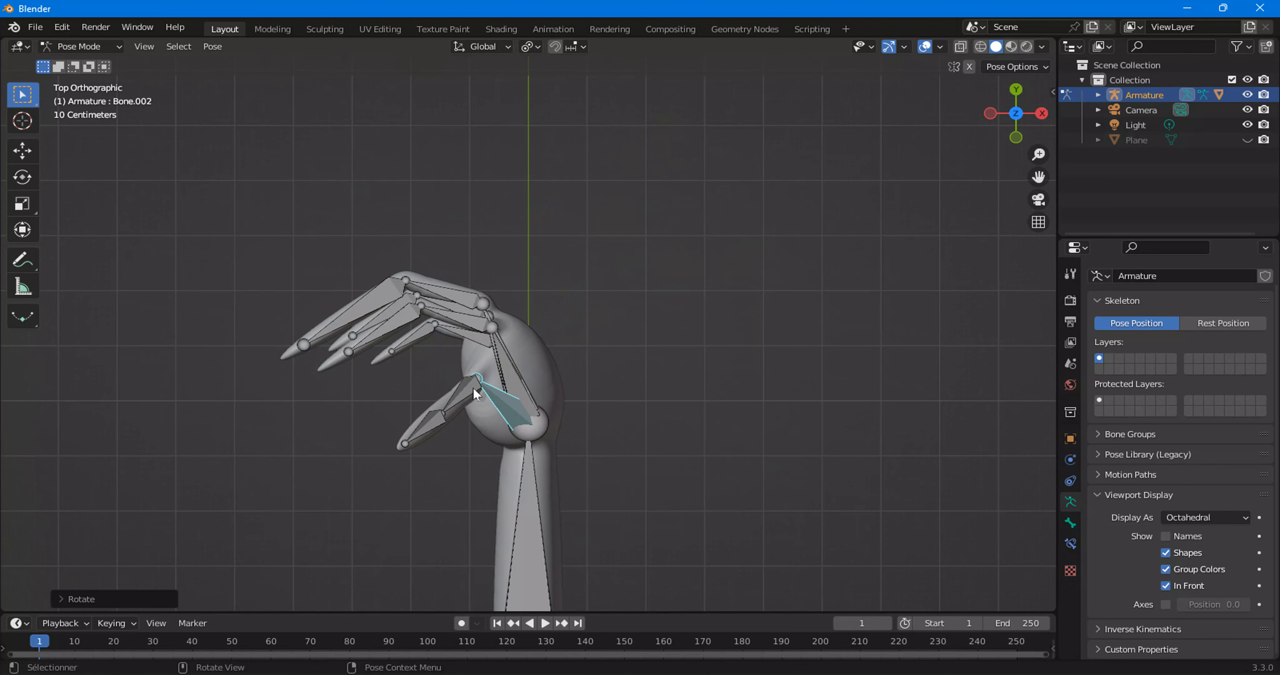
Rotate the thumb's middle bone toward the fingertips, then swing its base bone further out from the palm.
{"action": "left_click", "coordinate": [473, 387]}
{"action": "key", "text": "r"}
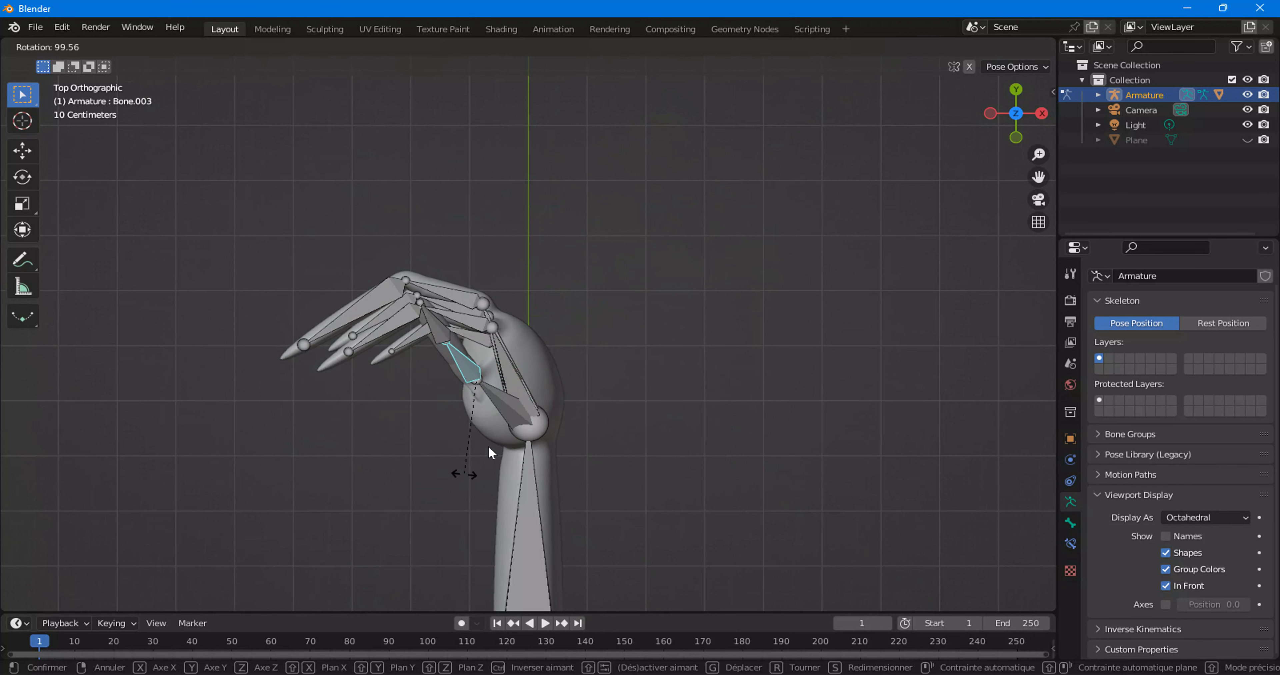
{"action": "left_click", "coordinate": [489, 445]}
{"action": "left_click", "coordinate": [506, 400]}
{"action": "key", "text": "r"}
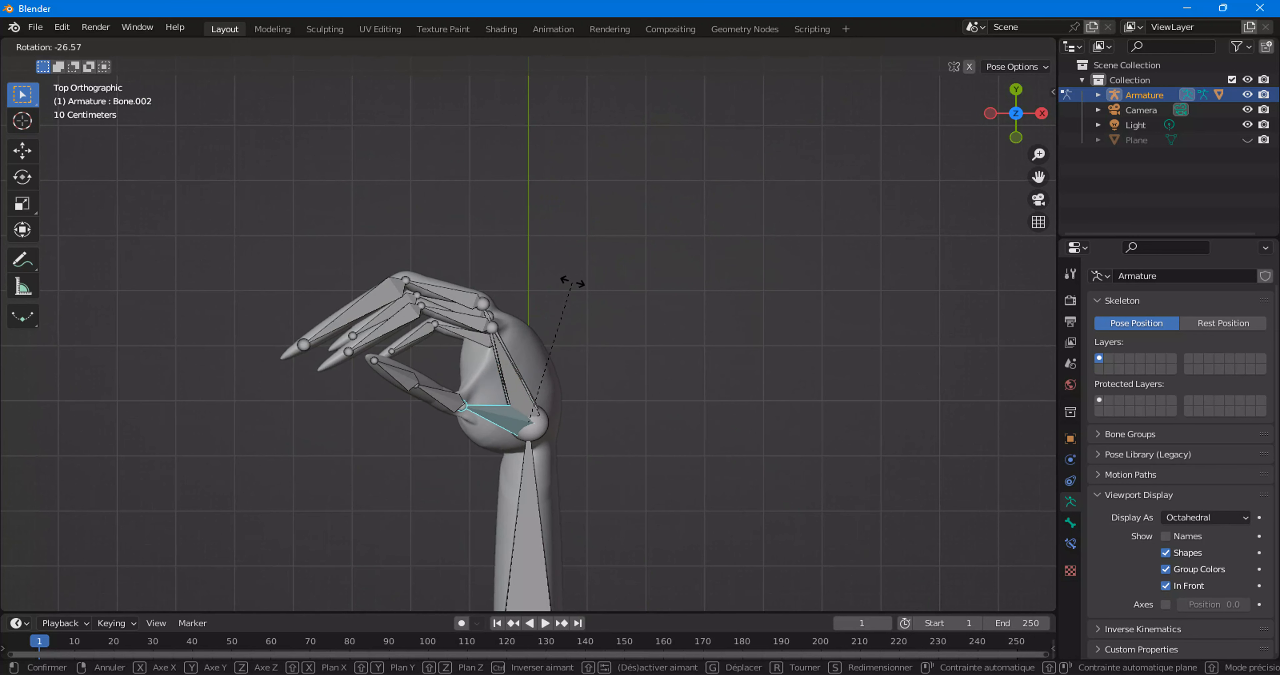
{"action": "left_click", "coordinate": [511, 308]}
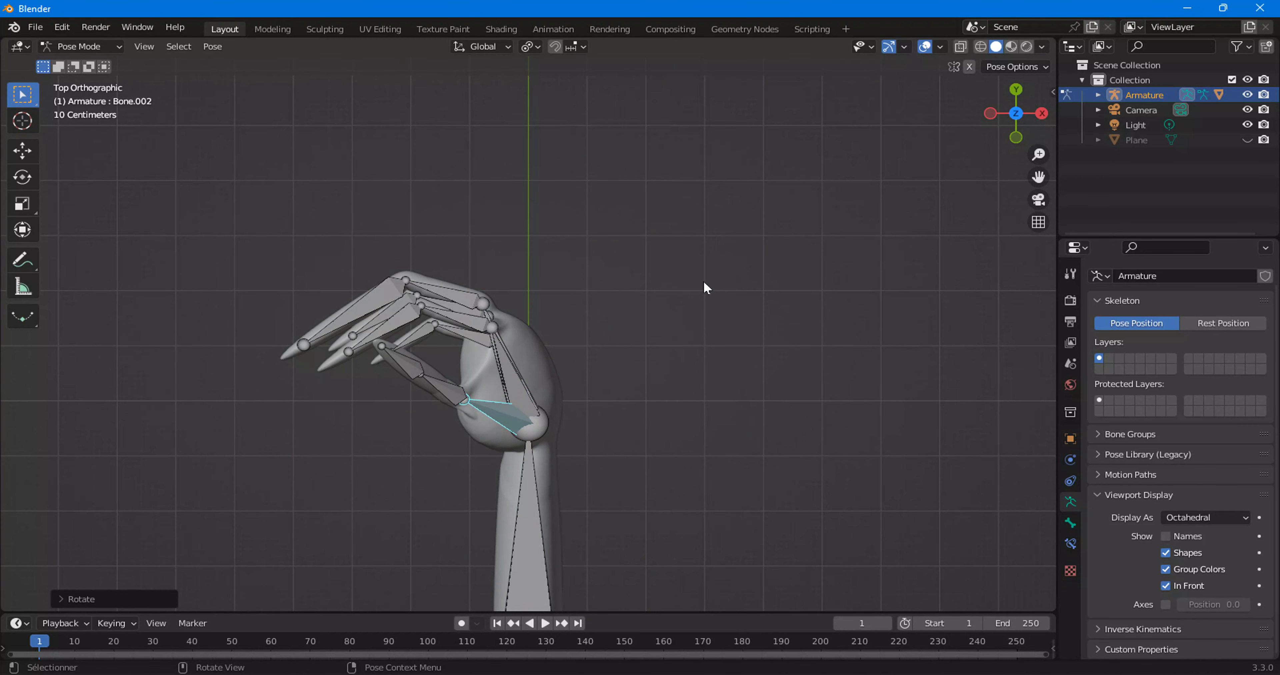
In the left view, bend the thumb's tip bone forward in the direction of the fingers.
{"action": "left_click", "coordinate": [990, 113]}
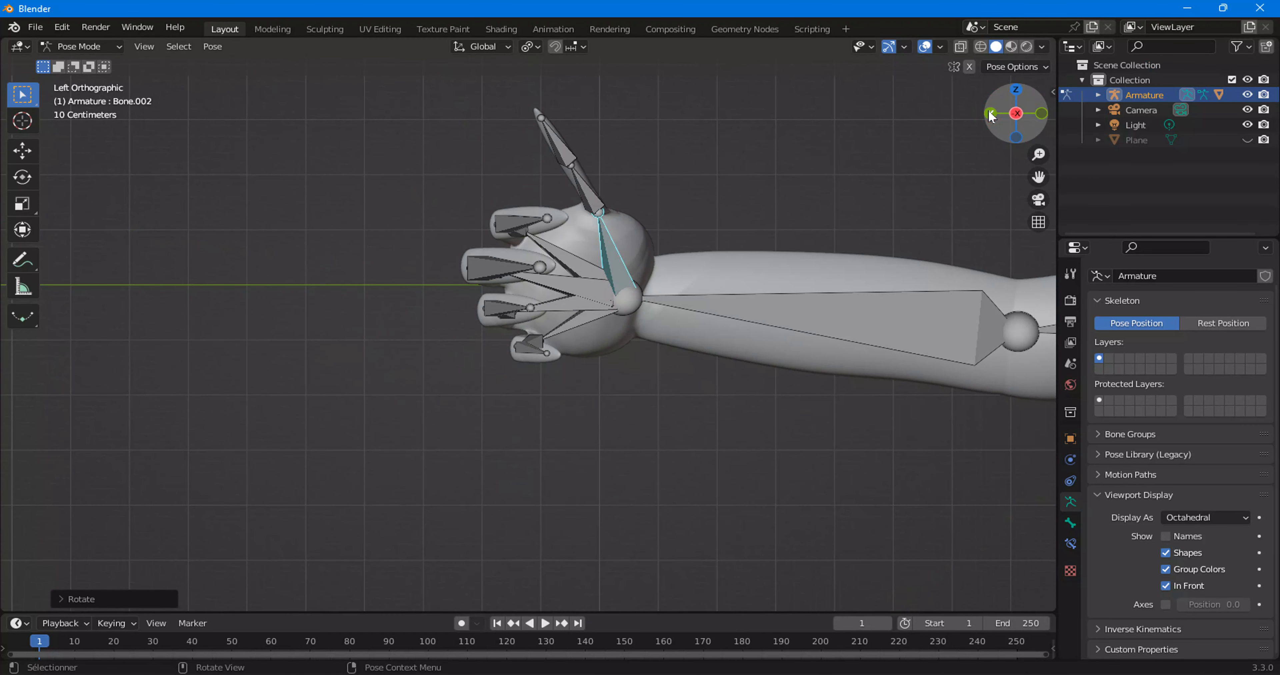
{"action": "left_click", "coordinate": [564, 159]}
{"action": "key", "text": "r"}
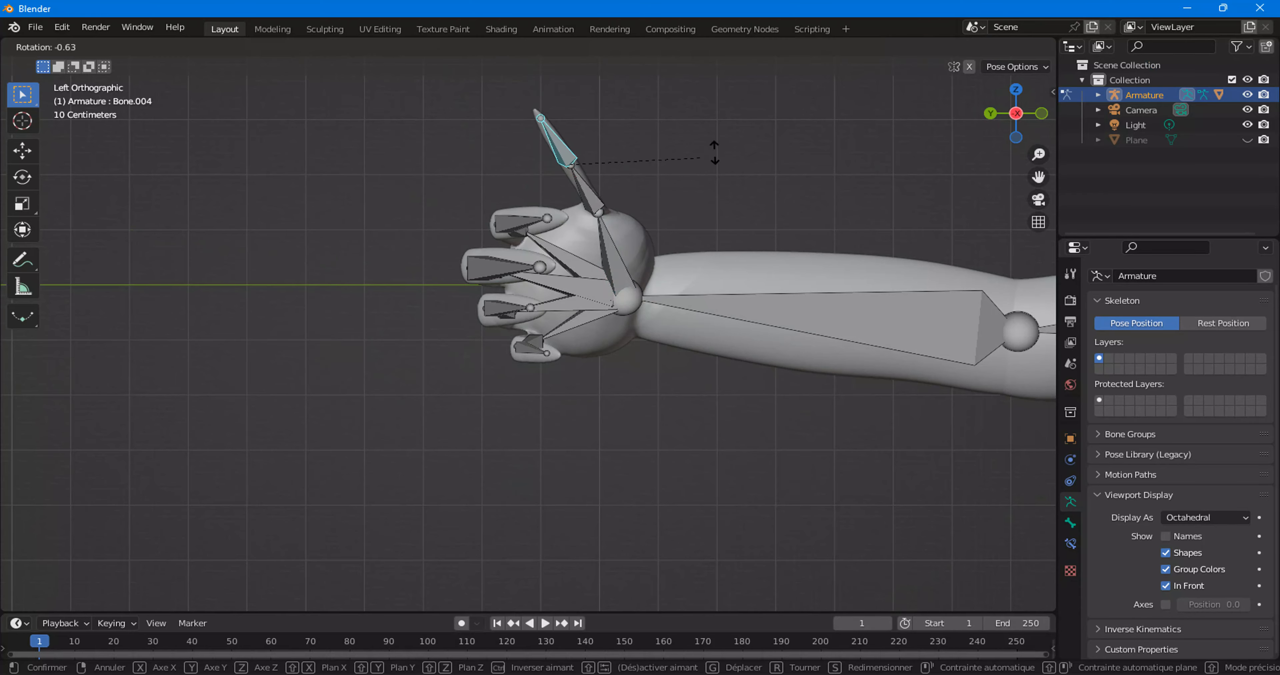
{"action": "left_click", "coordinate": [788, 571]}
In the right view, rotate the upper-arm bone slightly upward and raise the forearm bone further to bend the elbow.
{"action": "middle_click_drag", "start_coordinate": [654, 448], "coordinate": [554, 244]}
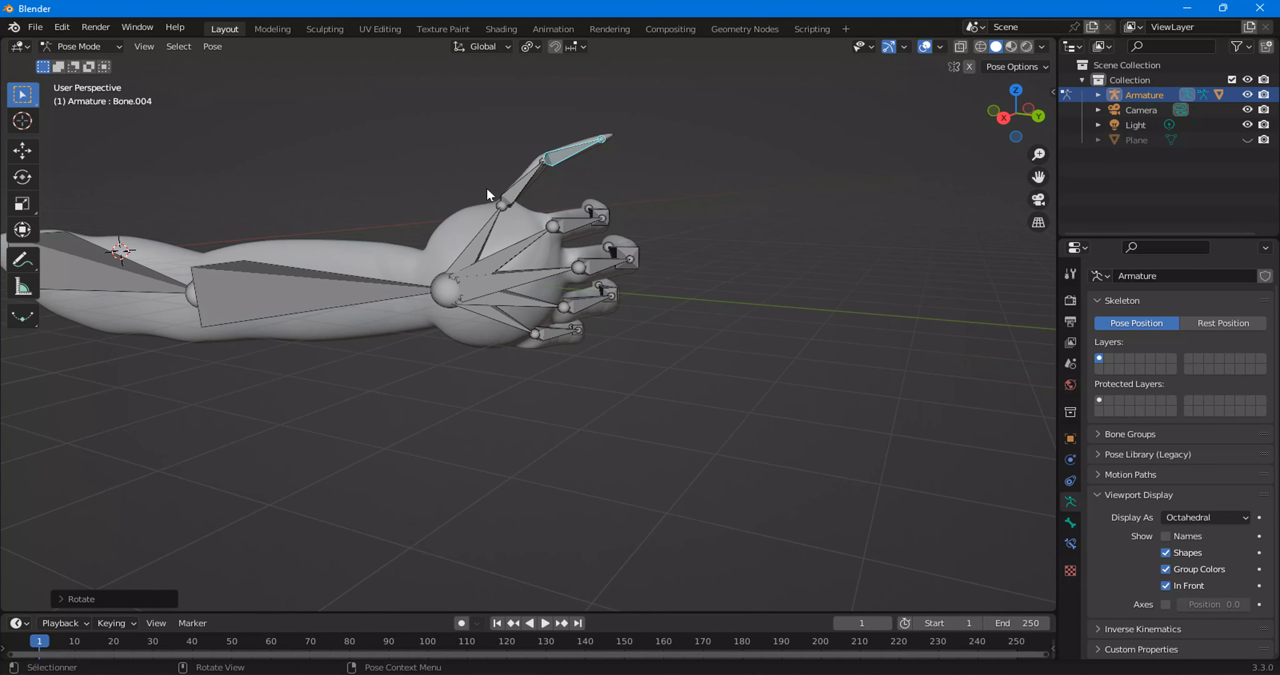
{"action": "middle_click_drag", "start_coordinate": [486, 187], "coordinate": [441, 222]}
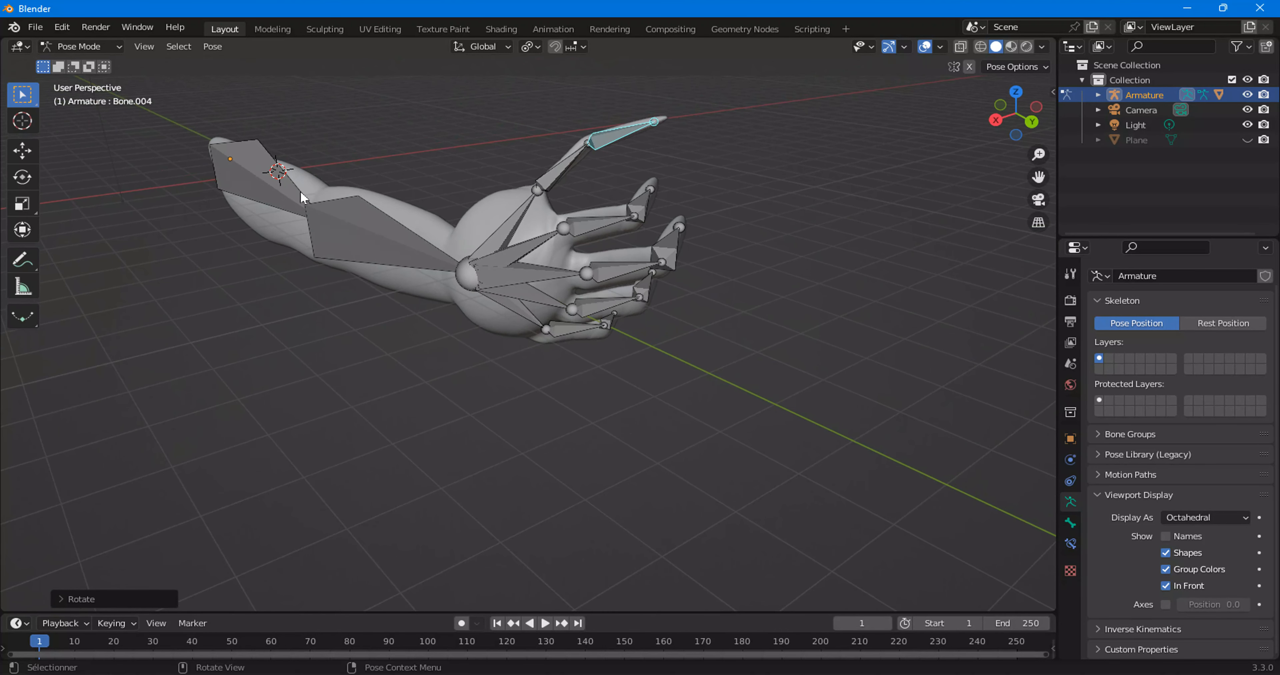
{"action": "left_click", "coordinate": [381, 244]}
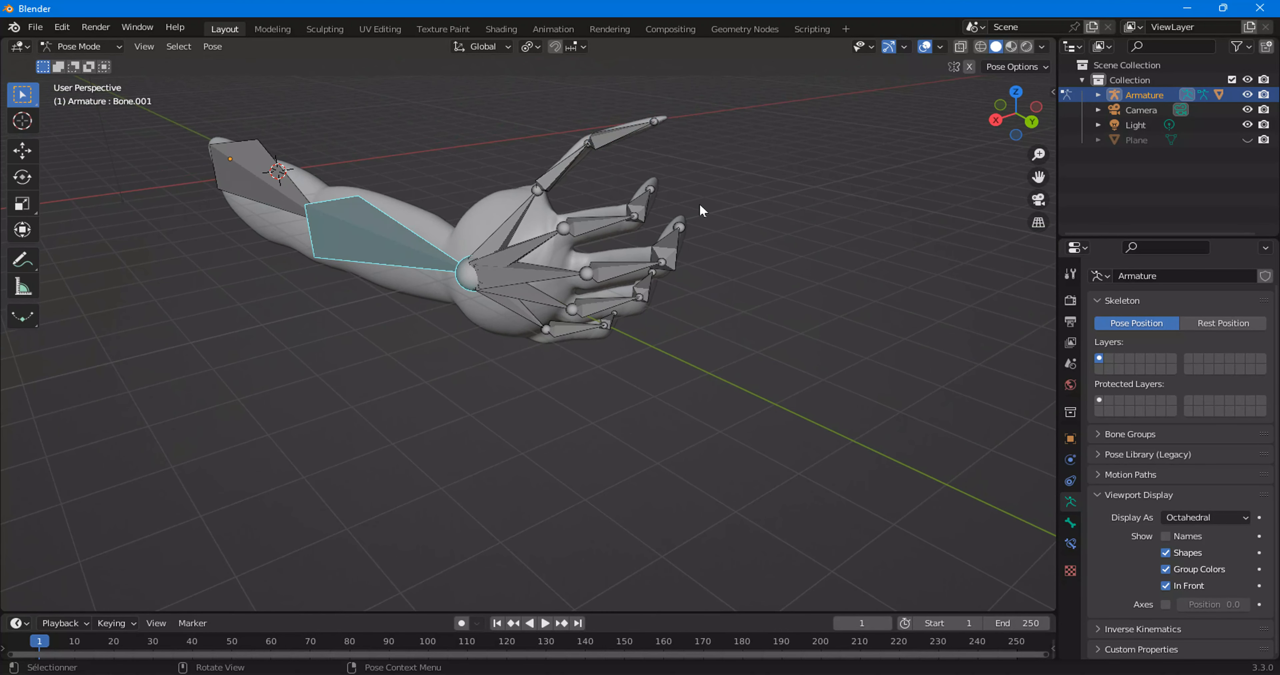
{"action": "left_click", "coordinate": [995, 119]}
{"action": "scroll", "coordinate": [264, 320], "scroll_direction": "down", "scroll_amount": 1}
{"action": "scroll", "coordinate": [264, 321], "scroll_direction": "up", "scroll_amount": 1}
{"action": "scroll", "coordinate": [169, 319], "scroll_direction": "down", "scroll_amount": 2}
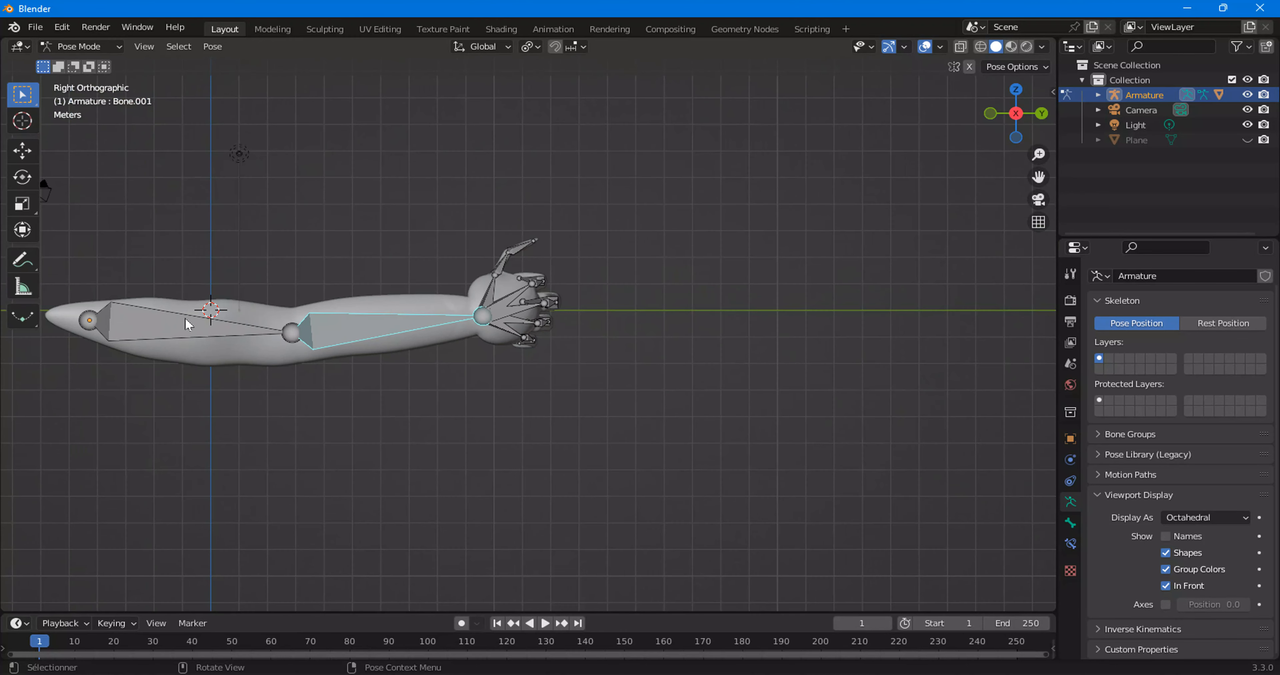
{"action": "left_click", "coordinate": [185, 321]}
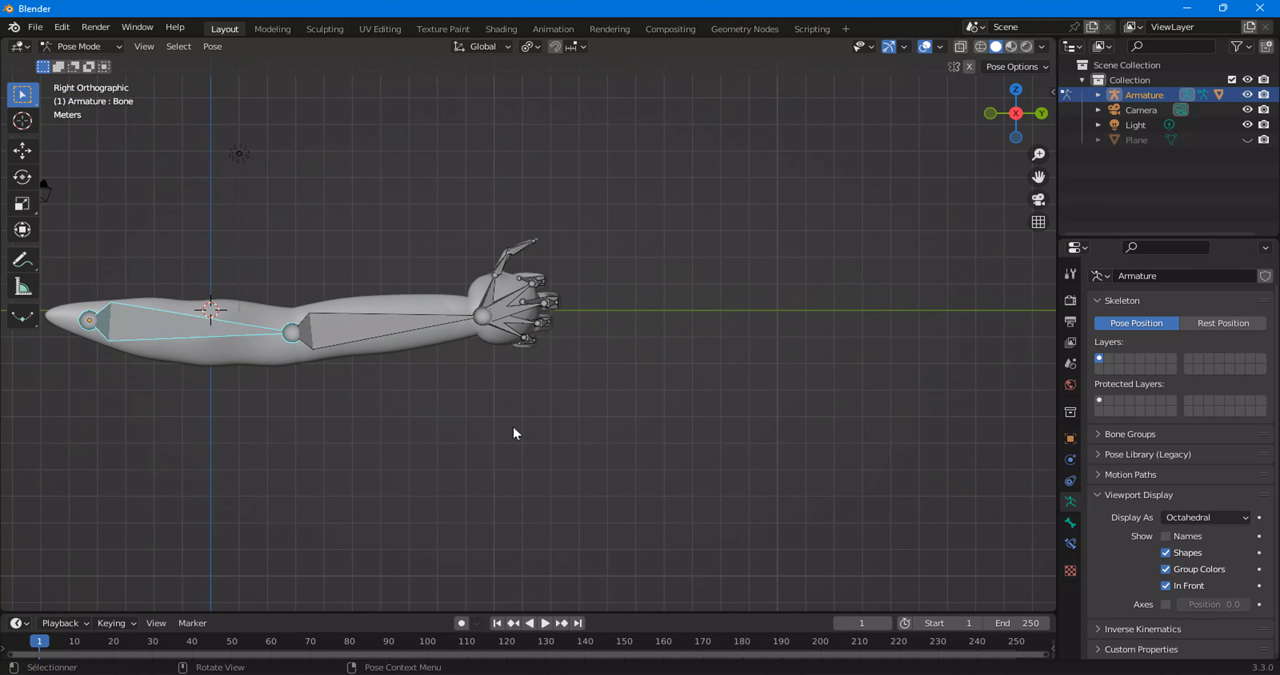
{"action": "key", "text": "r"}
{"action": "left_click", "coordinate": [397, 288]}
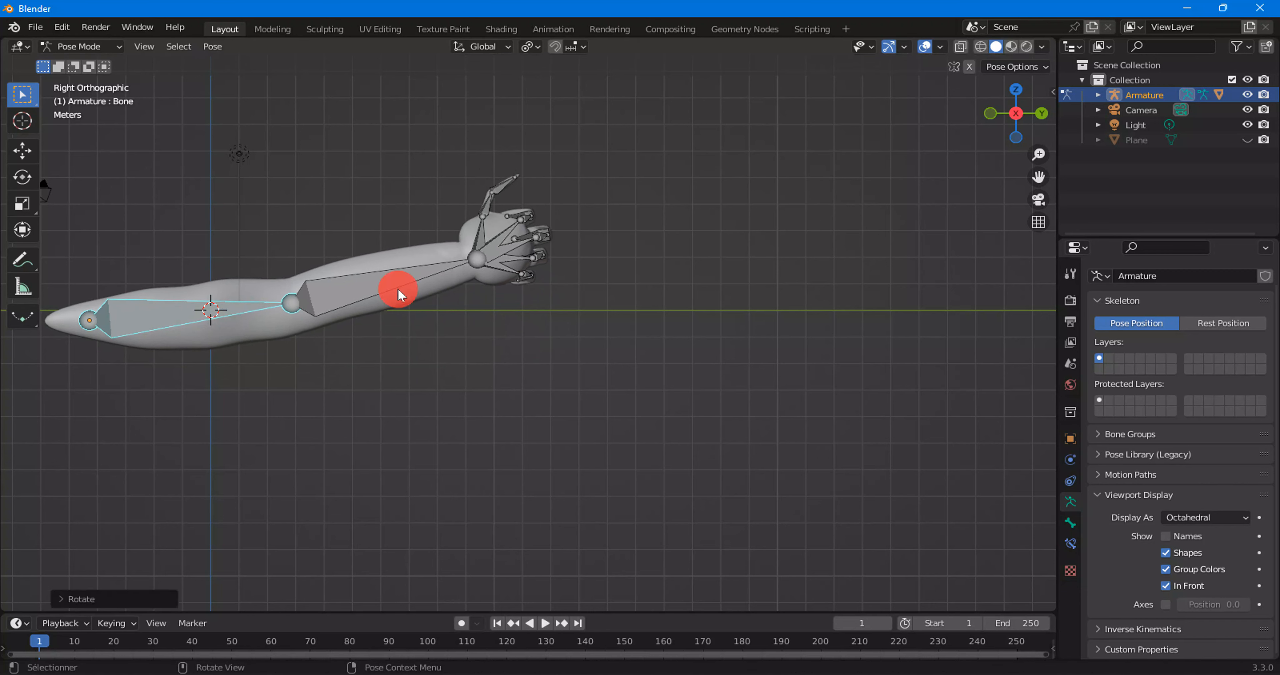
{"action": "key", "text": "r"}
{"action": "left_click", "coordinate": [563, 251]}
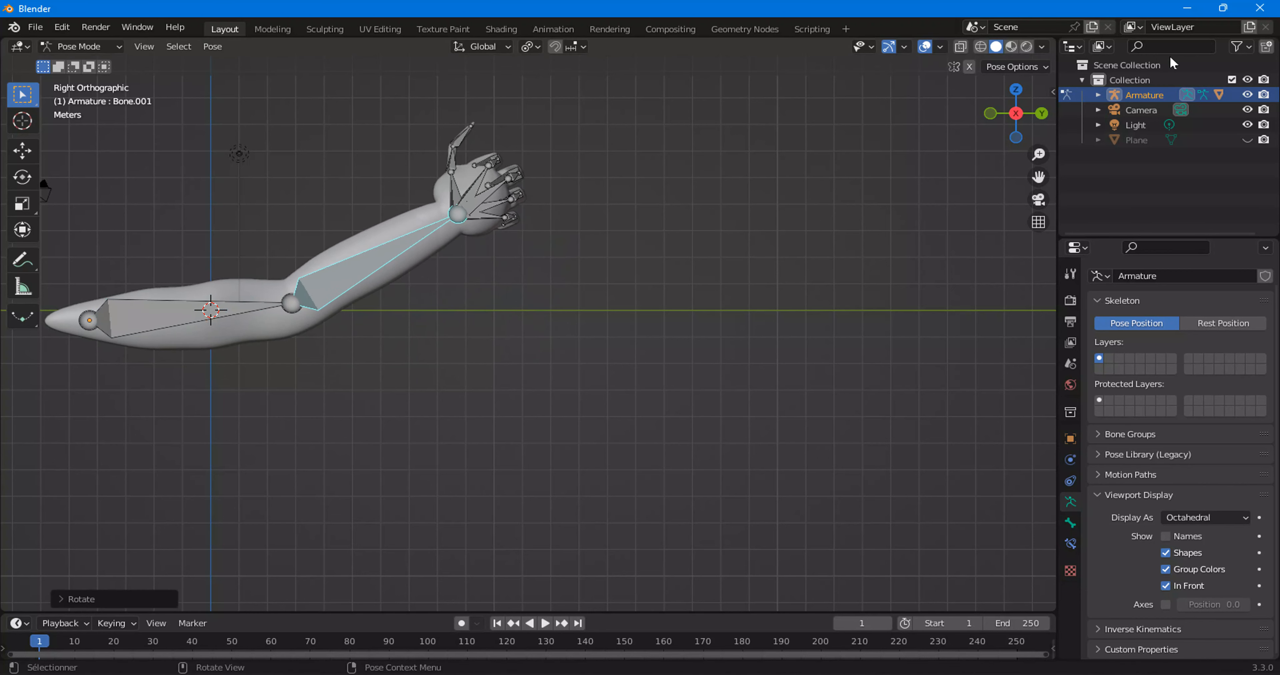
In the top view, rotate the forearm bone and then the upper-arm bone counterclockwise, toward the palm side.
{"action": "left_click", "coordinate": [1016, 89]}
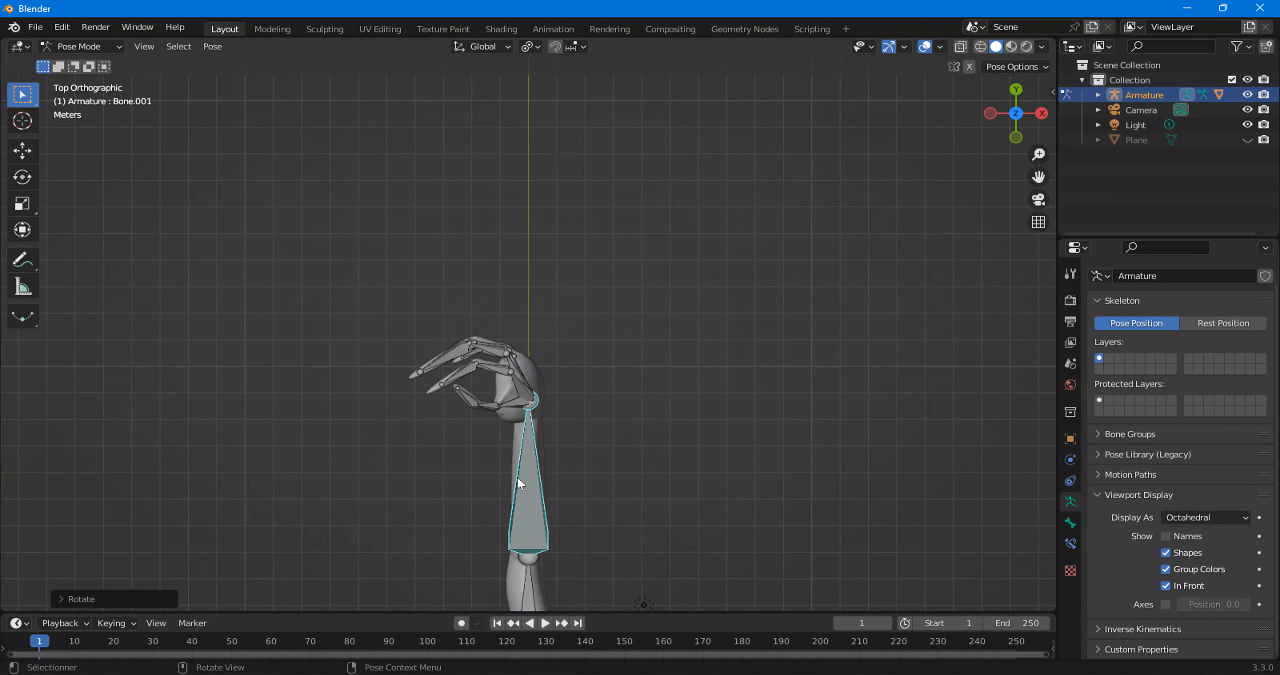
{"action": "key", "text": "r"}
{"action": "left_click", "coordinate": [624, 464]}
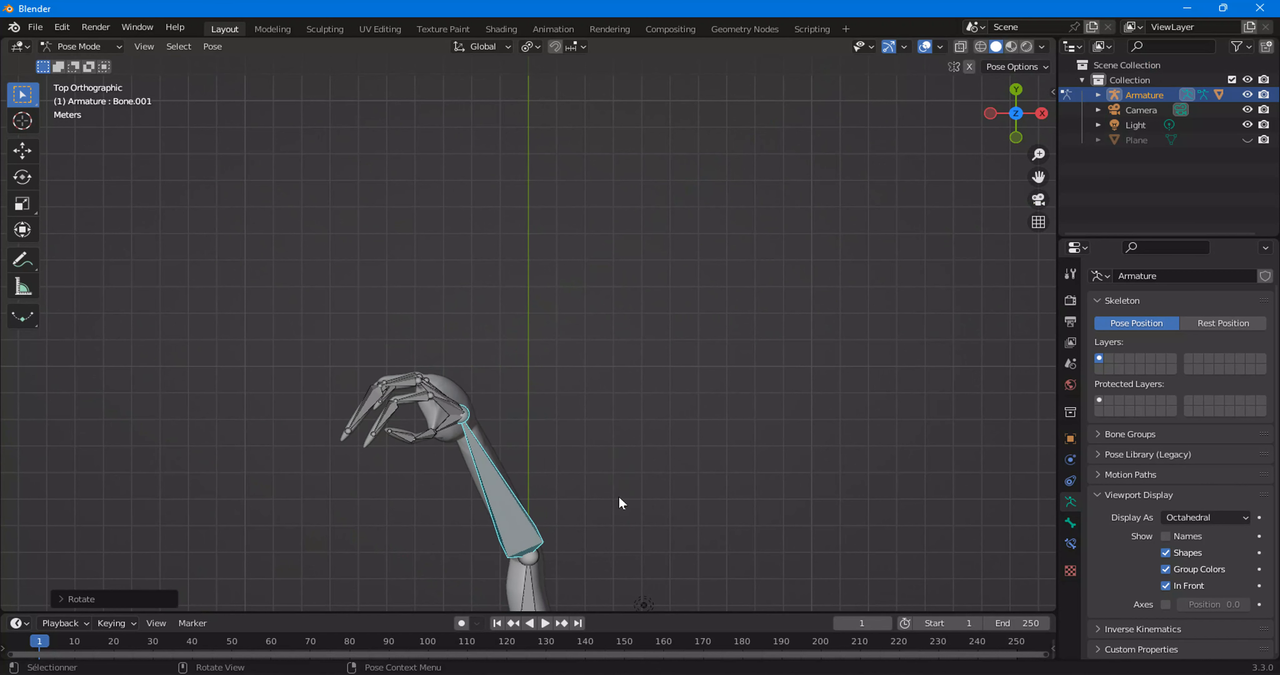
{"action": "middle_click_drag", "start_coordinate": [621, 502], "coordinate": [606, 325], "text": "shift"}
{"action": "left_click", "coordinate": [524, 495]}
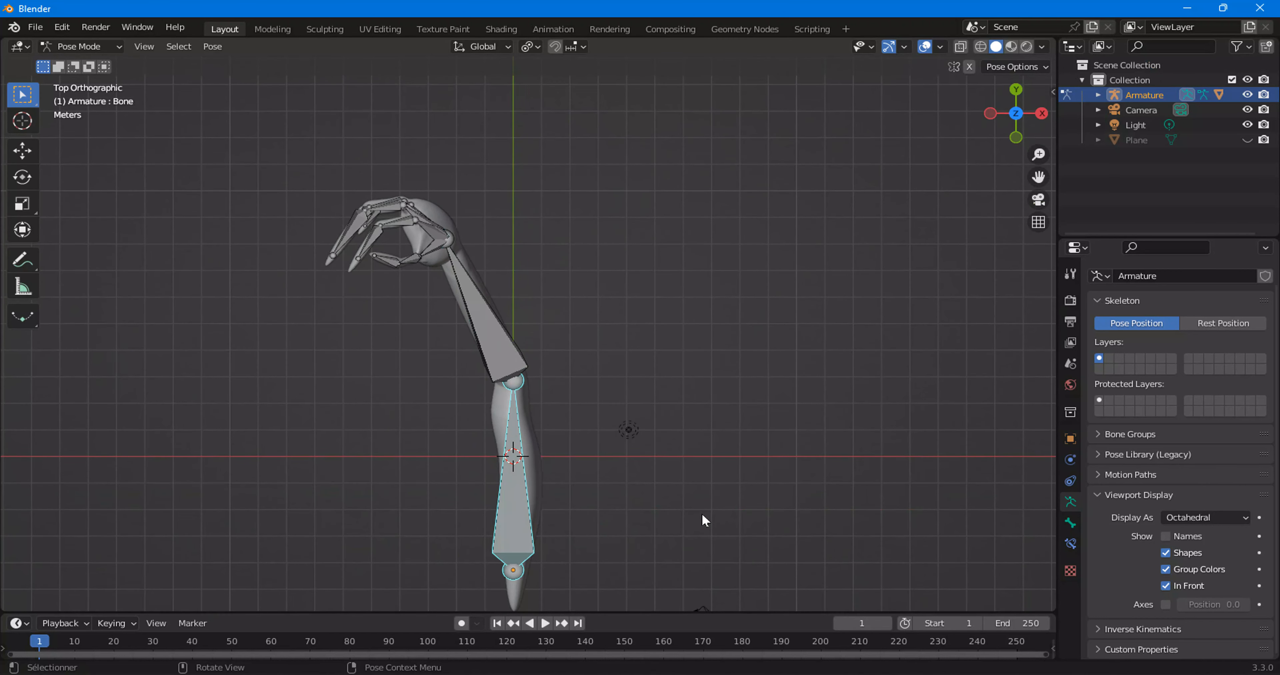
{"action": "key", "text": "r"}
{"action": "left_click", "coordinate": [724, 469]}
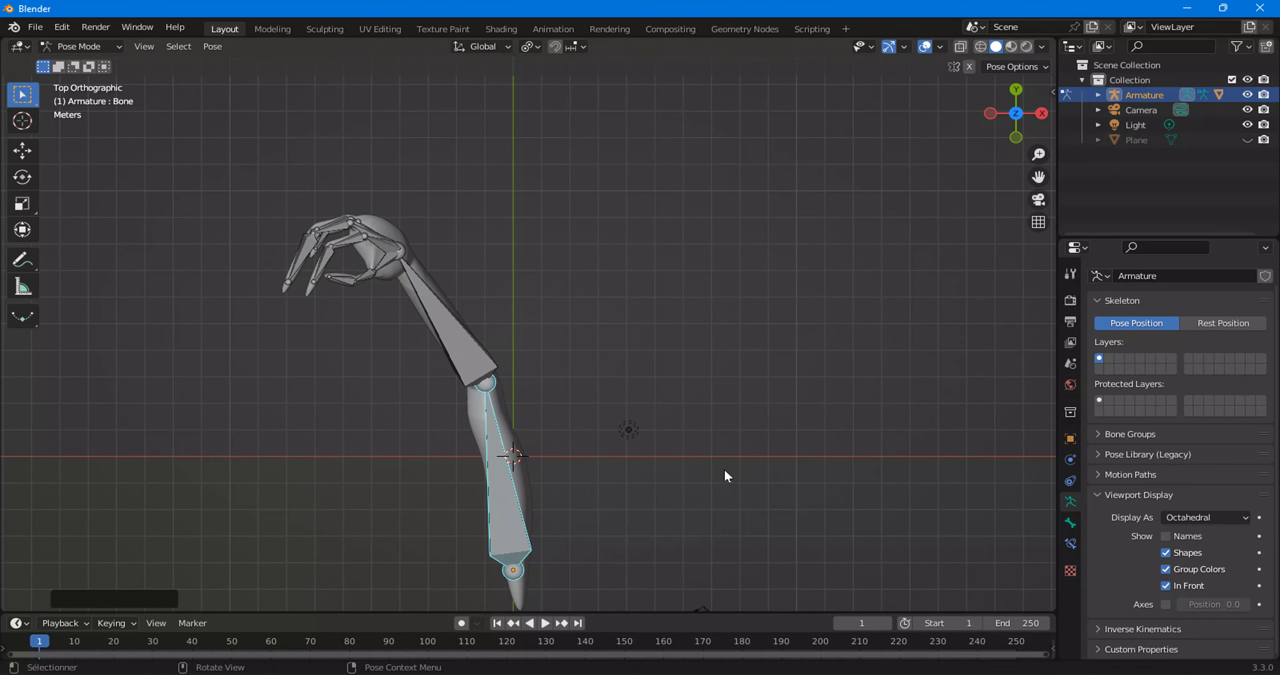
Return the armature to Object Mode, deselect it, and turn off its In Front display.
{"action": "middle_click_drag", "start_coordinate": [724, 469], "coordinate": [375, 353]}
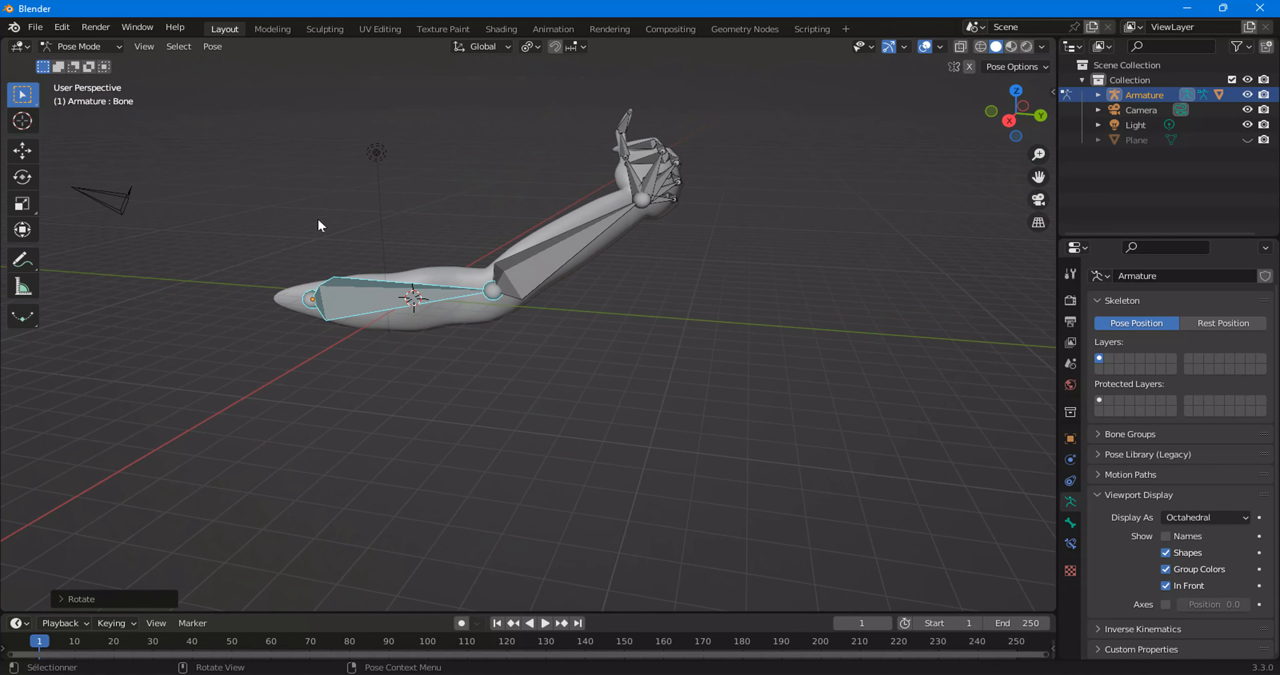
{"action": "left_click", "coordinate": [82, 47]}
{"action": "left_click", "coordinate": [85, 63]}
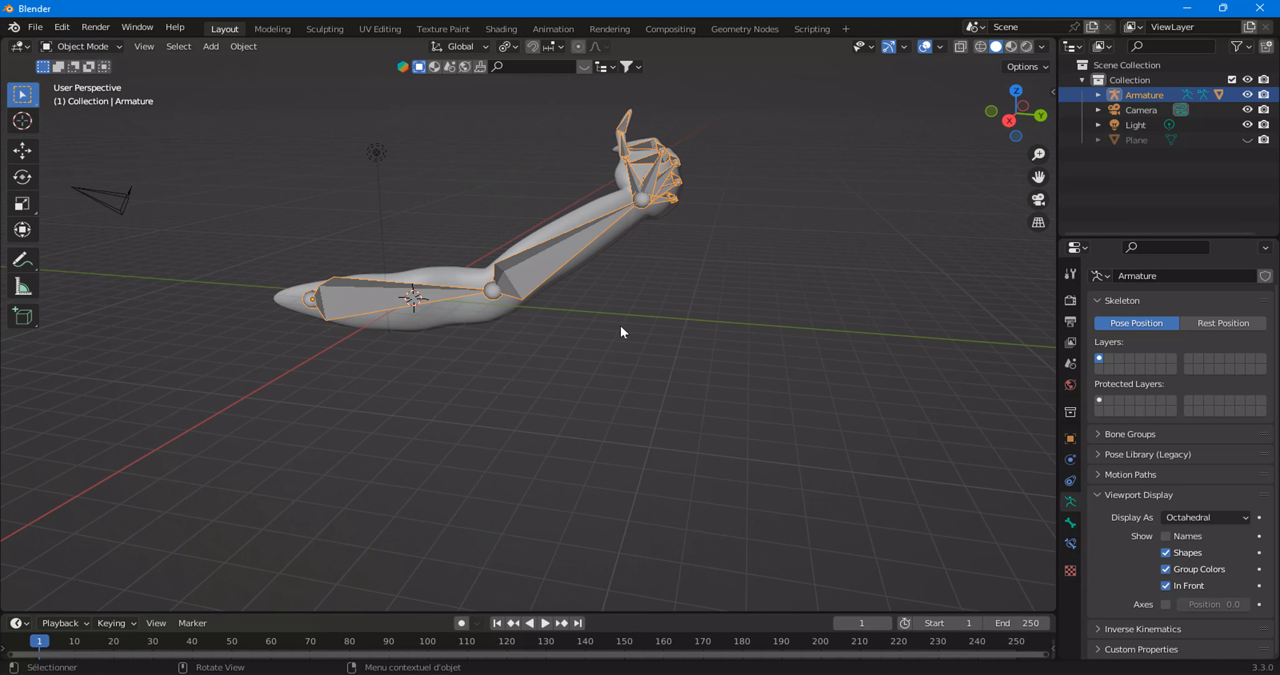
{"action": "left_click", "coordinate": [729, 201]}
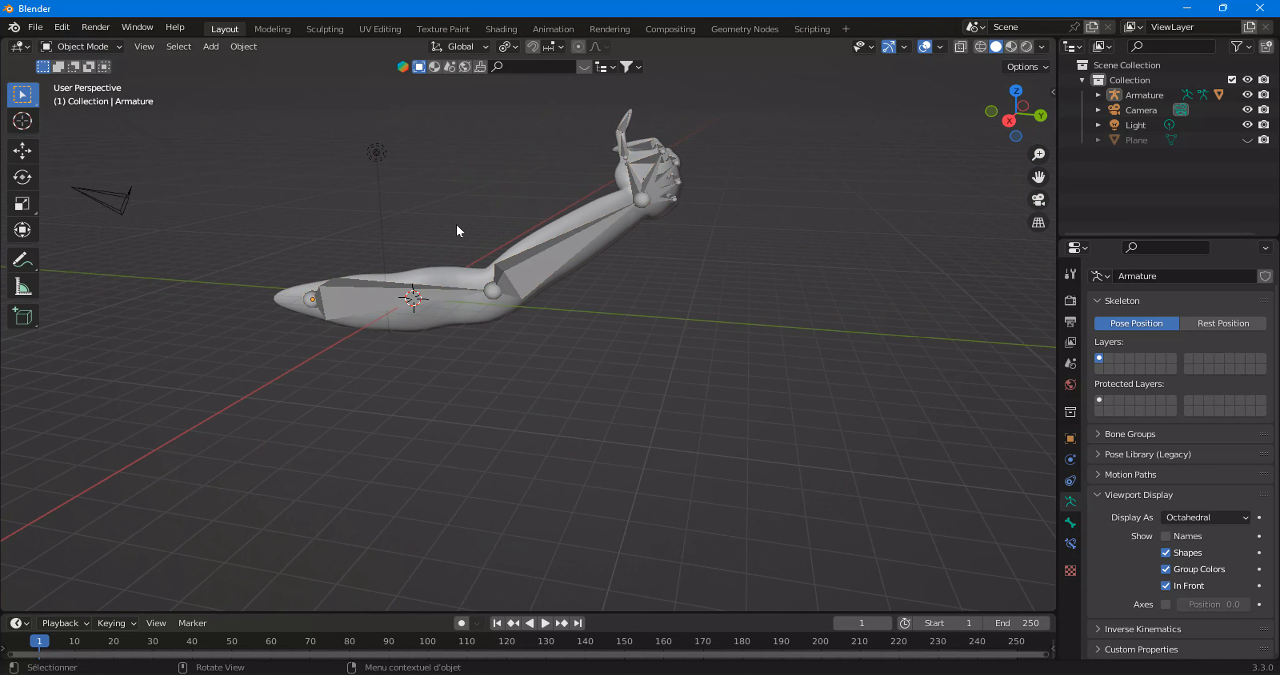
{"action": "left_click", "coordinate": [1166, 587]}
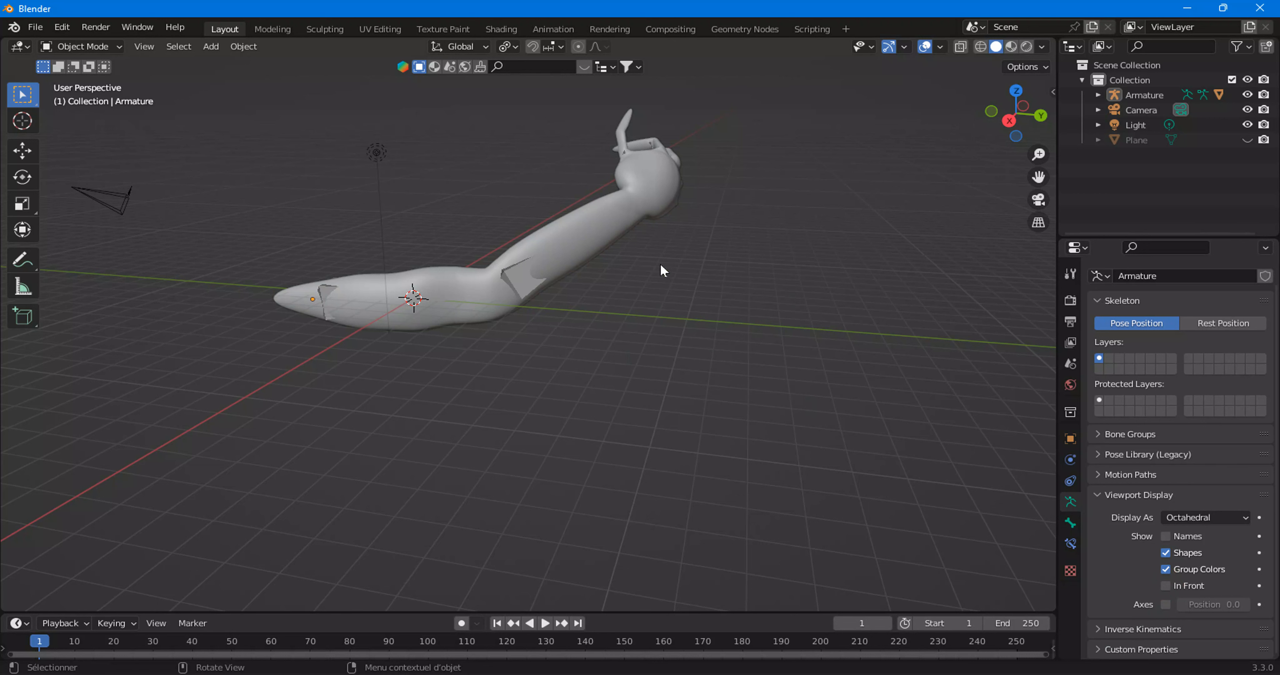
Add a Bezier curve and, in Edit Mode, delete all its vertices to leave an empty curve object.
{"action": "key", "text": "shift+a"}
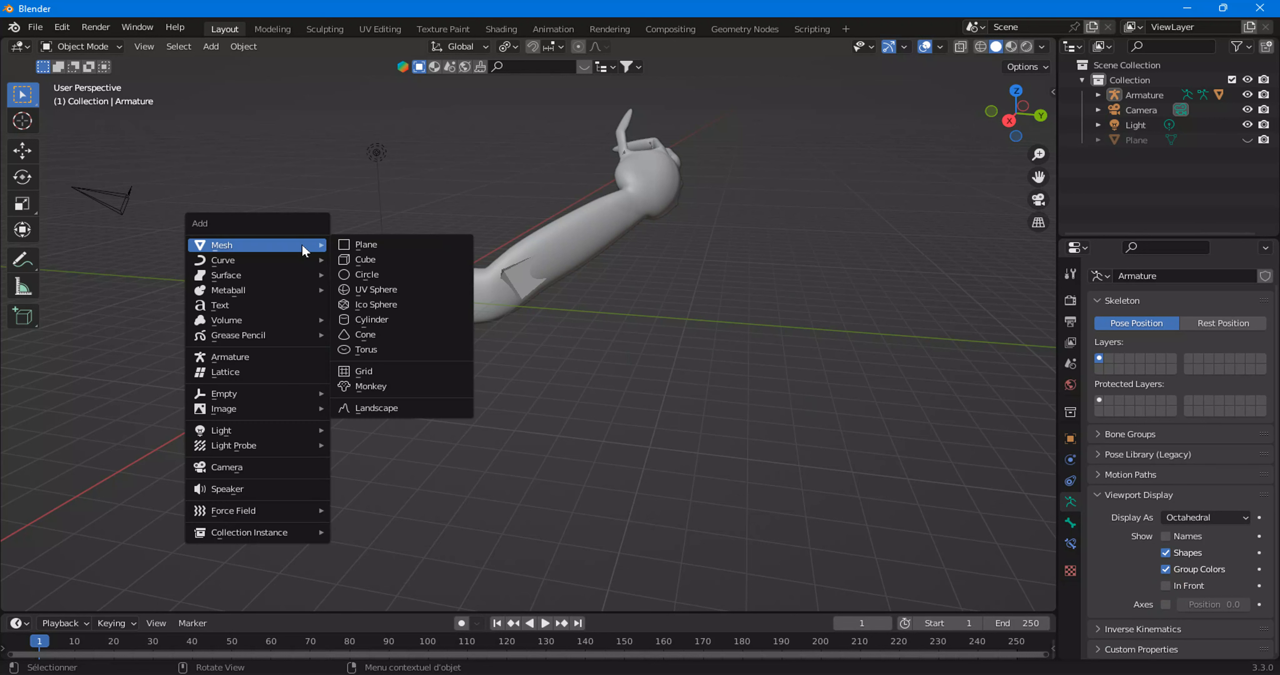
{"action": "mouse_move", "coordinate": [275, 261]}
{"action": "left_click", "coordinate": [369, 257]}
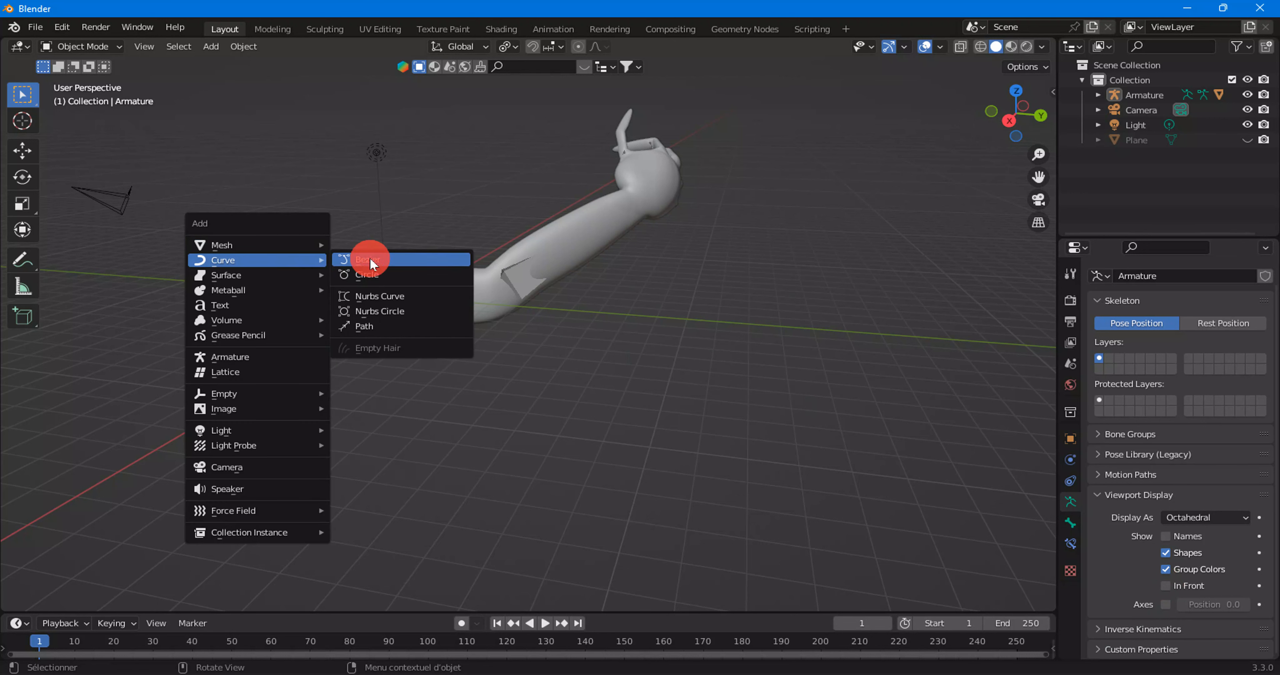
{"action": "key", "text": "Tab"}
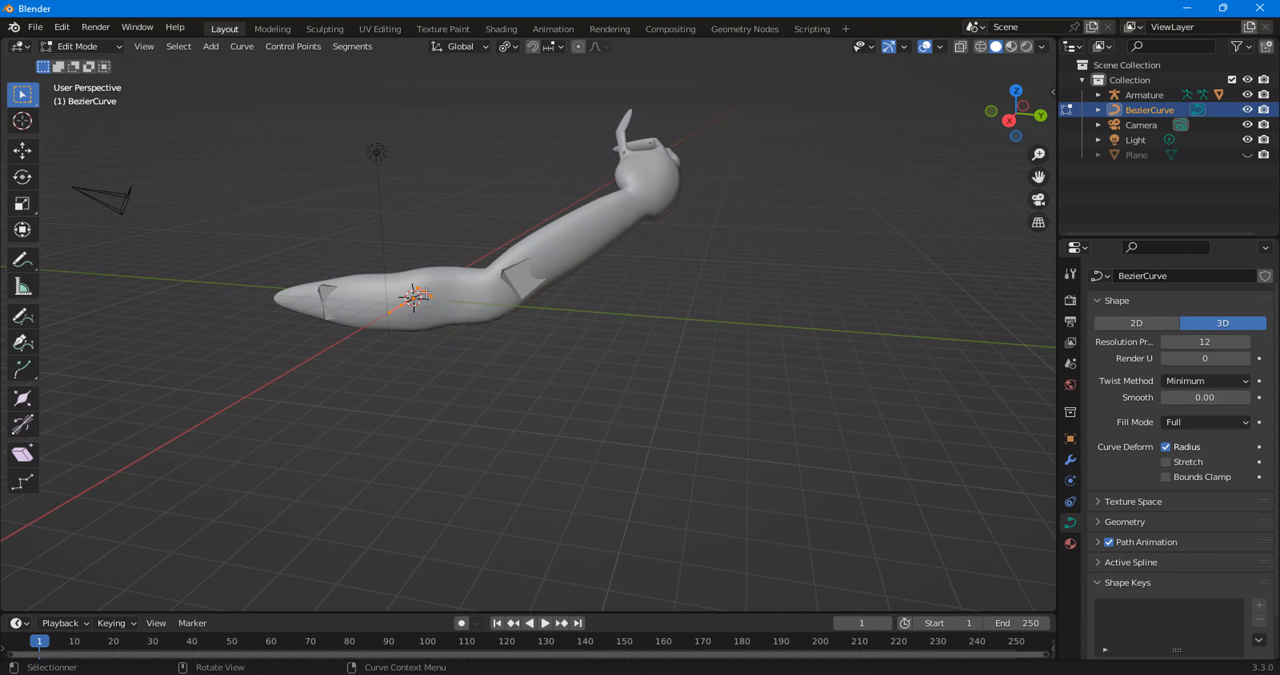
{"action": "key", "text": "x"}
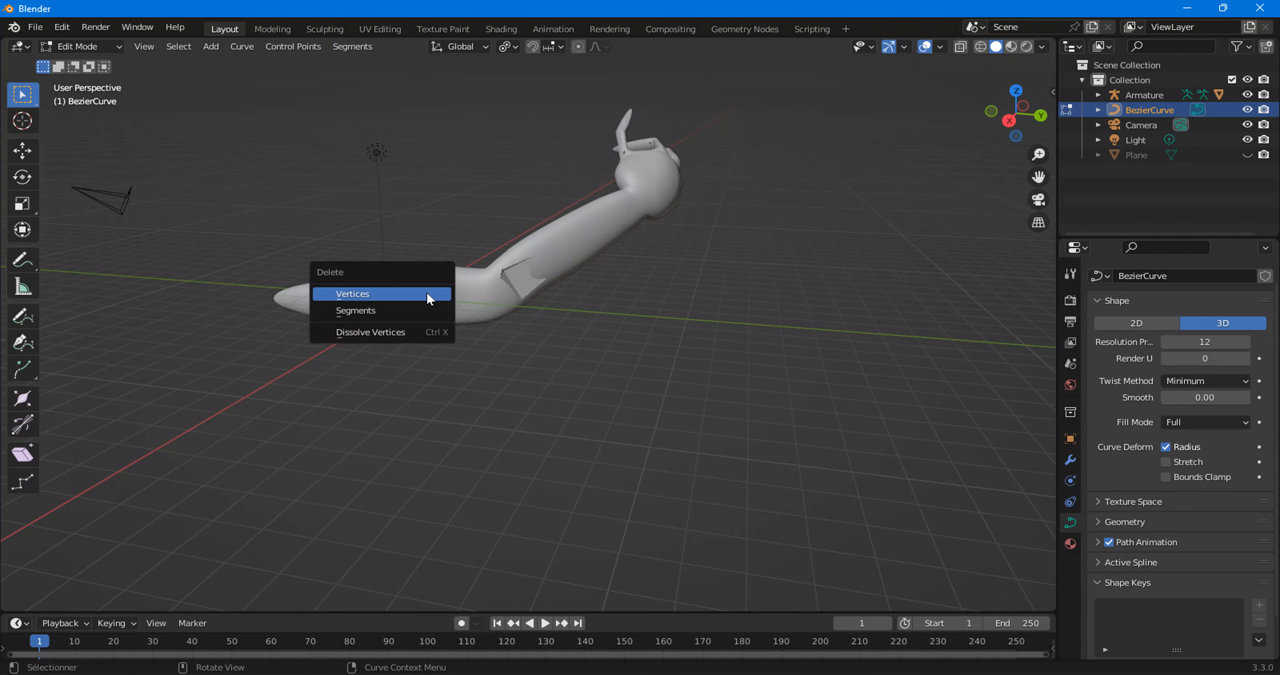
{"action": "left_click", "coordinate": [428, 299]}
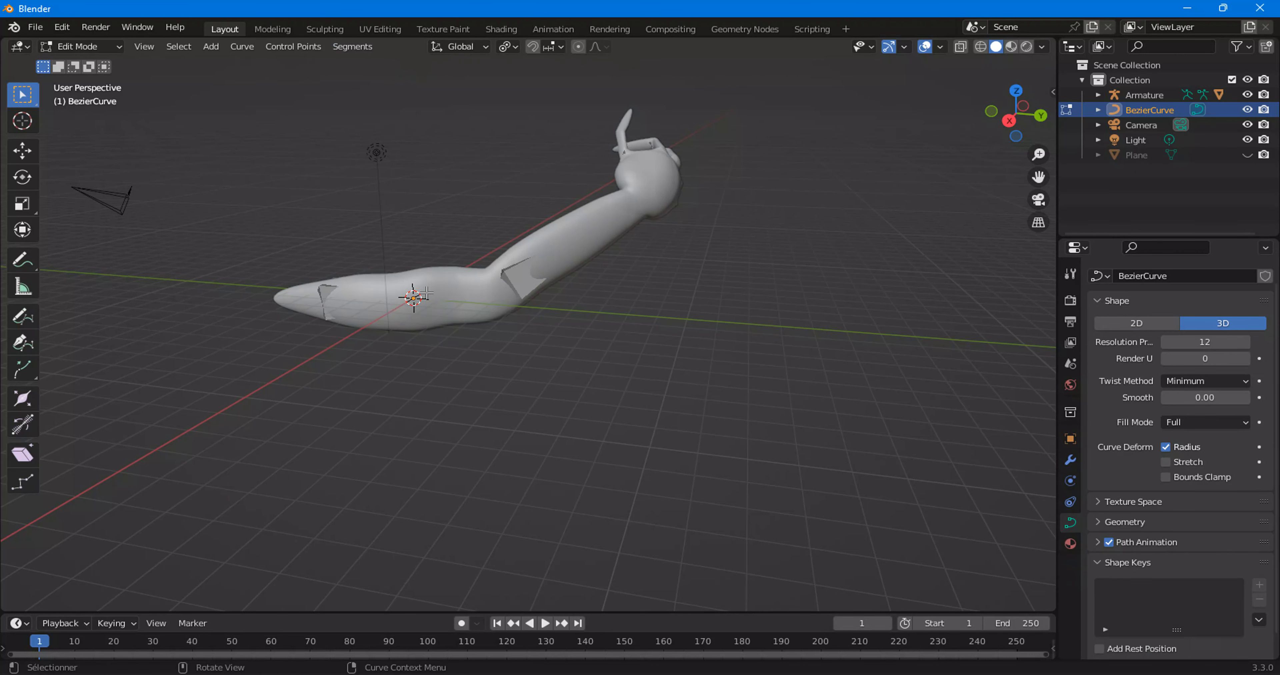
In the right view, draw a freehand cane-shaped curve with a hook above the hand and a long shaft extending below the arm.
{"action": "left_click", "coordinate": [1006, 121]}
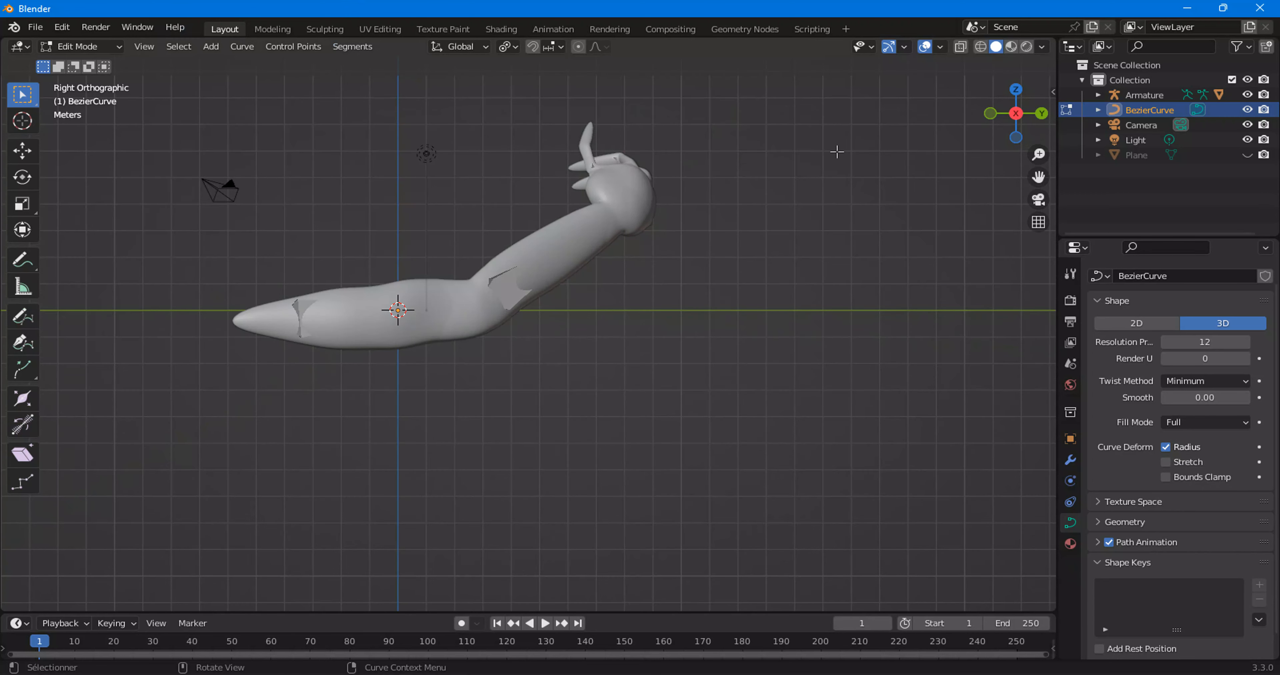
{"action": "left_click", "coordinate": [20, 315]}
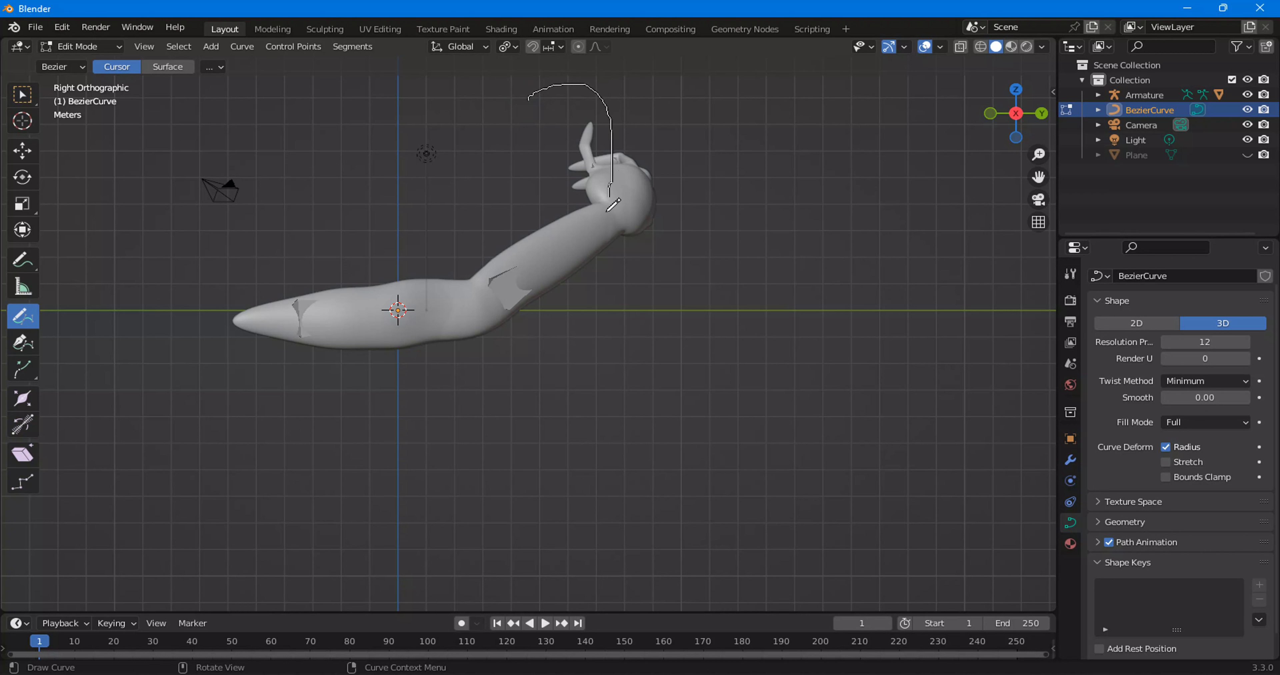
{"action": "left_click_drag", "start_coordinate": [585, 428], "coordinate": [579, 461]}
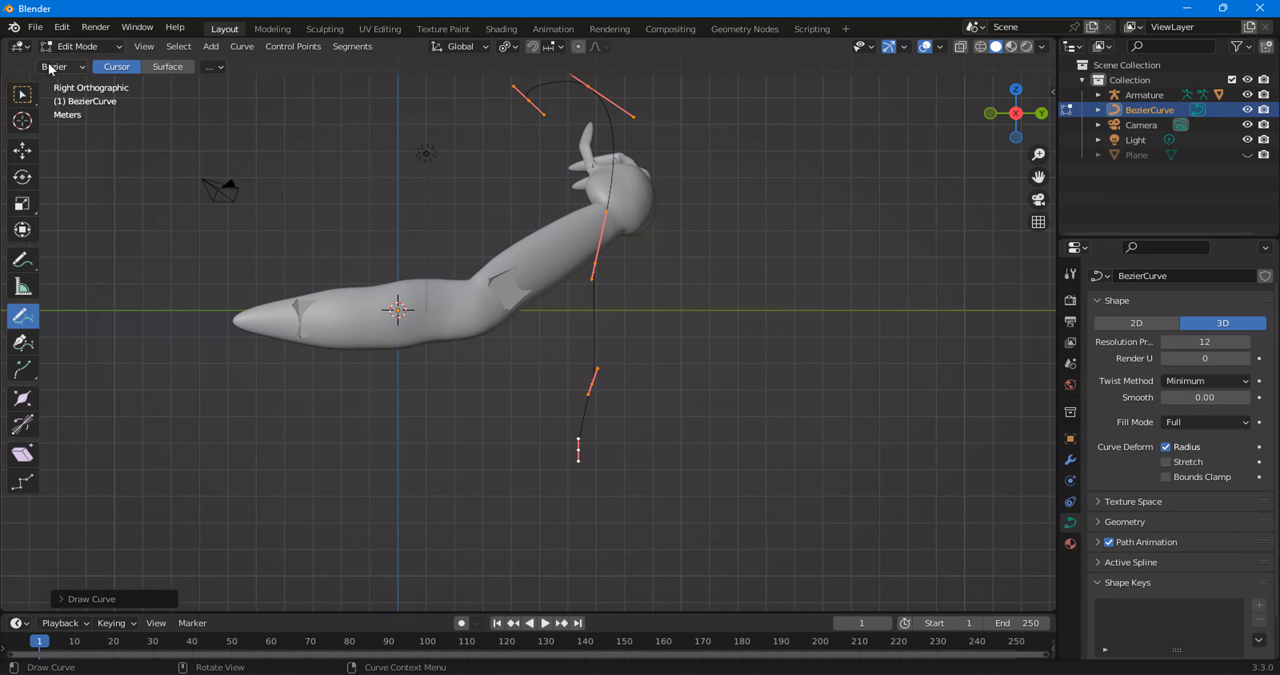
Move the hook's end point about 1.2 m down and inward, and scale up its handles to round the hook.
{"action": "left_click", "coordinate": [20, 102]}
{"action": "left_click", "coordinate": [547, 116]}
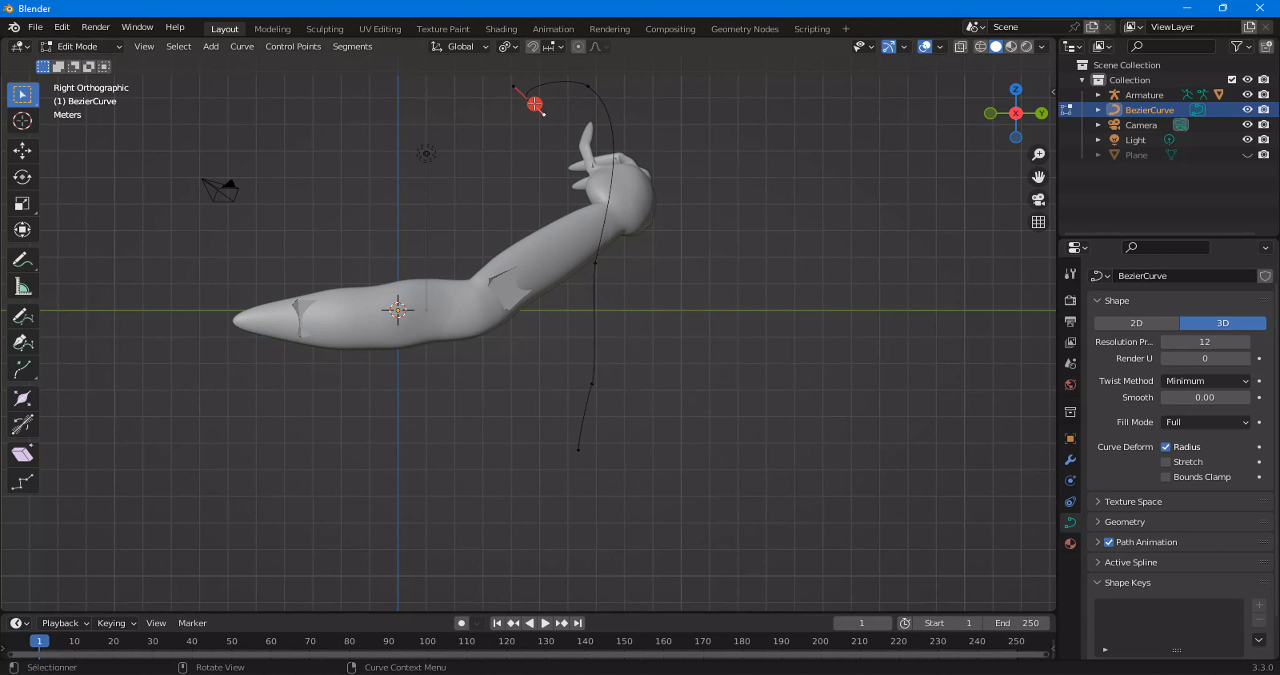
{"action": "key", "text": "g"}
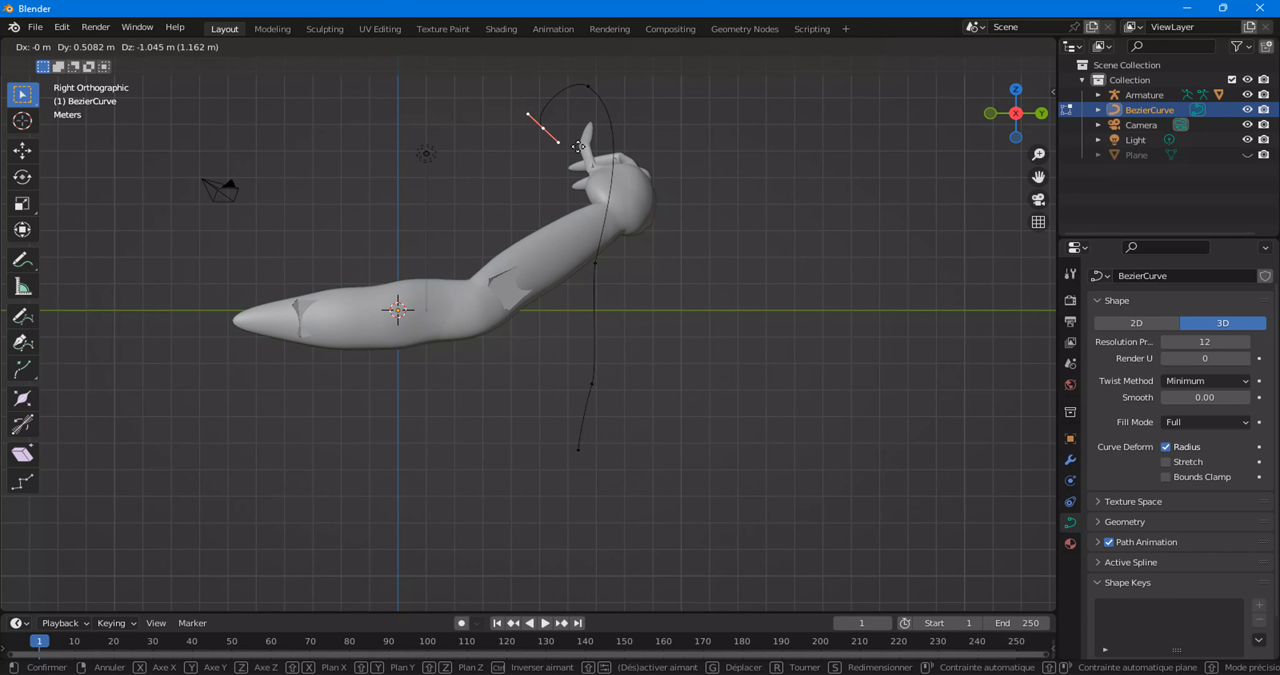
{"action": "left_click", "coordinate": [579, 147]}
{"action": "key", "text": "s"}
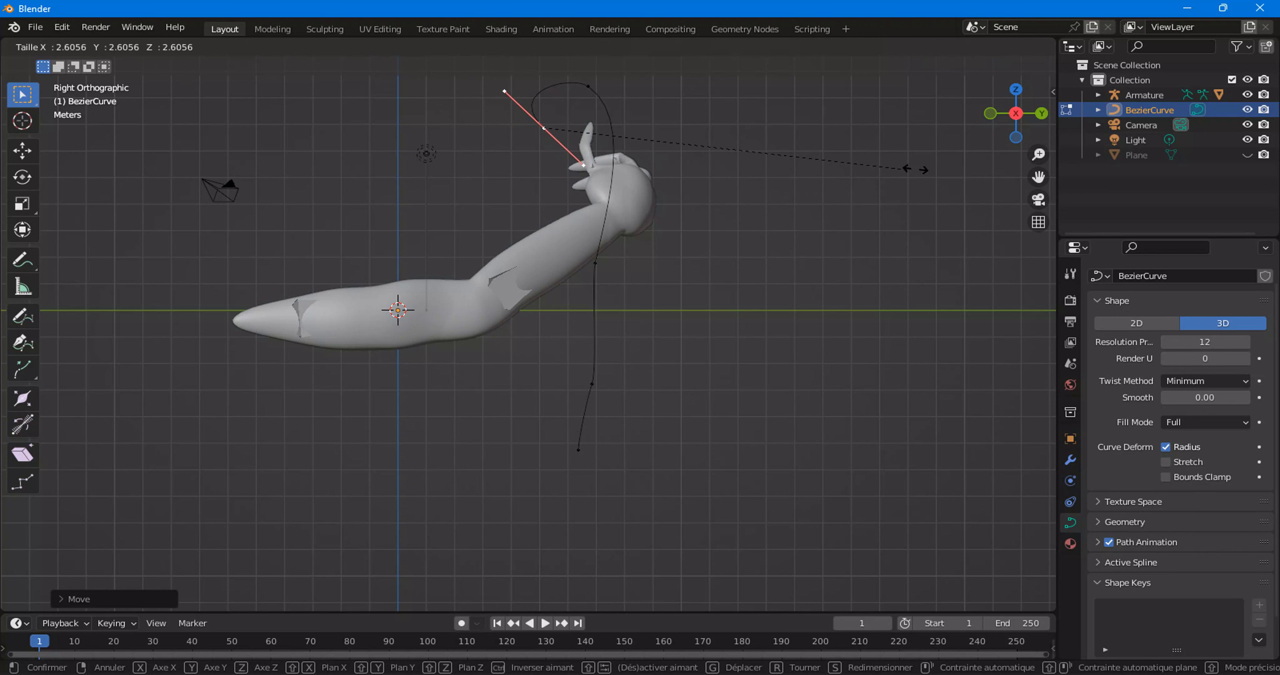
{"action": "left_click", "coordinate": [985, 161]}
Straighten the shaft by rotating the handles of its two middle points counterclockwise and moving the bottom end point down in line with them.
{"action": "left_click", "coordinate": [597, 263]}
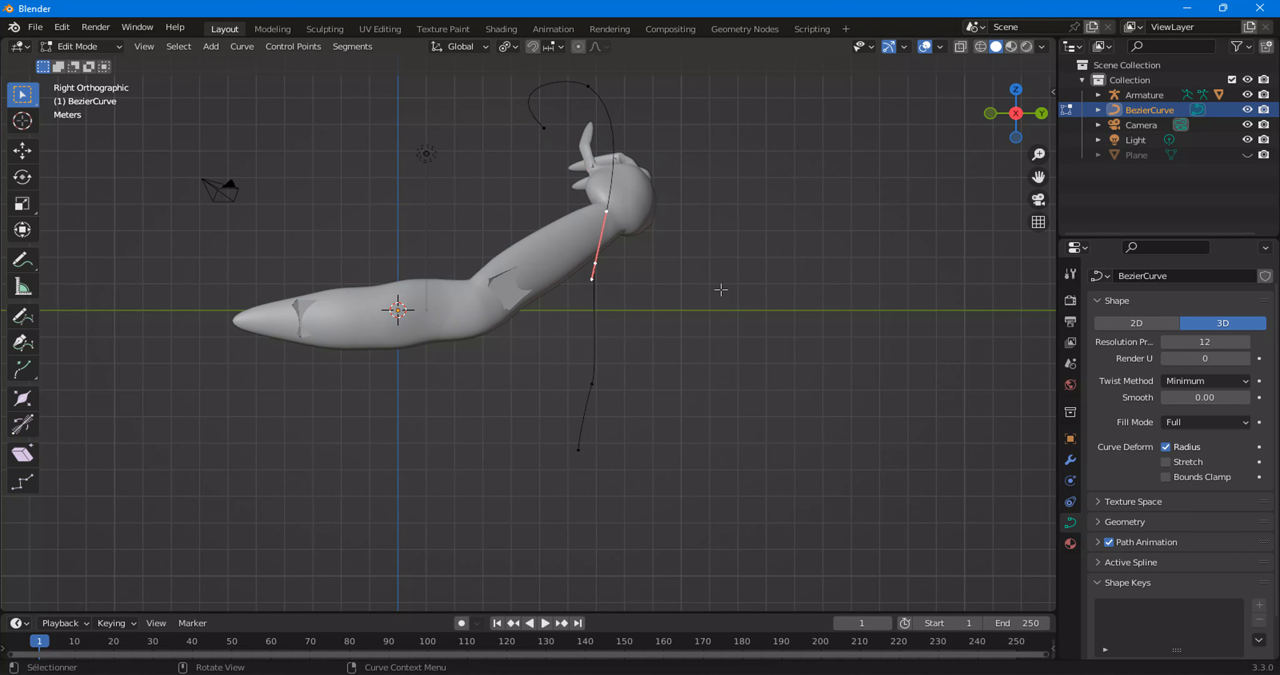
{"action": "key", "text": "r"}
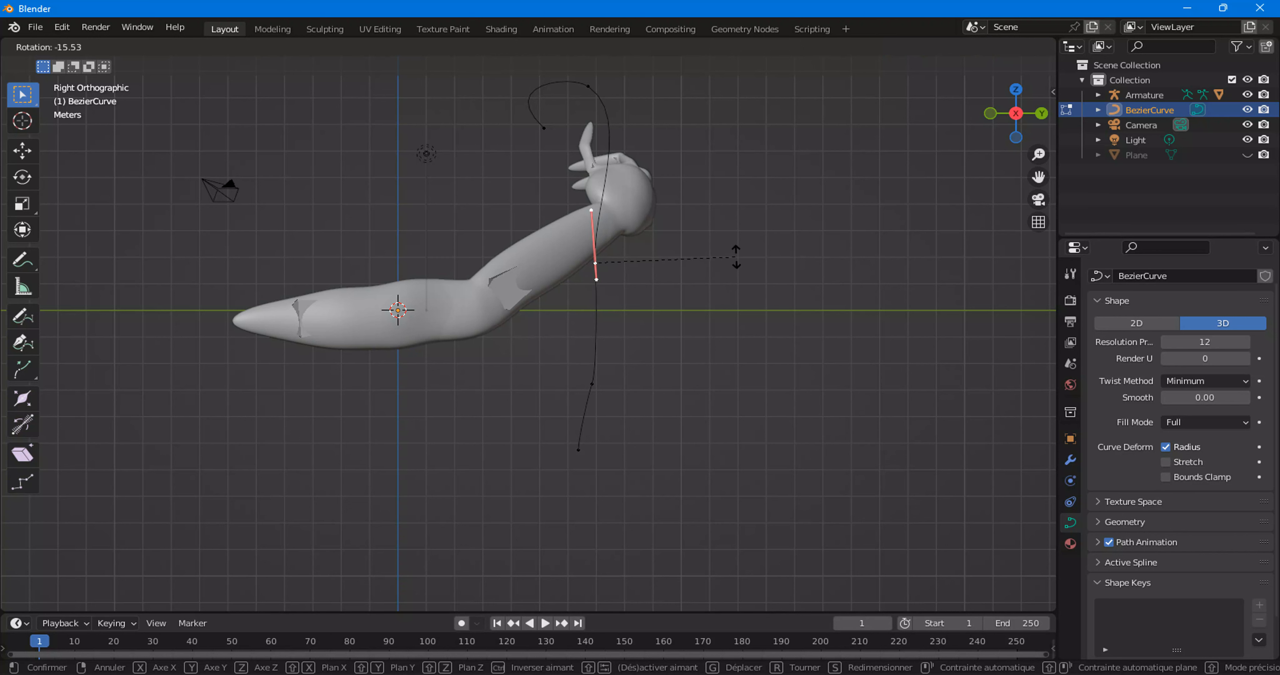
{"action": "left_click", "coordinate": [736, 257]}
{"action": "left_click", "coordinate": [592, 383]}
{"action": "key", "text": "r"}
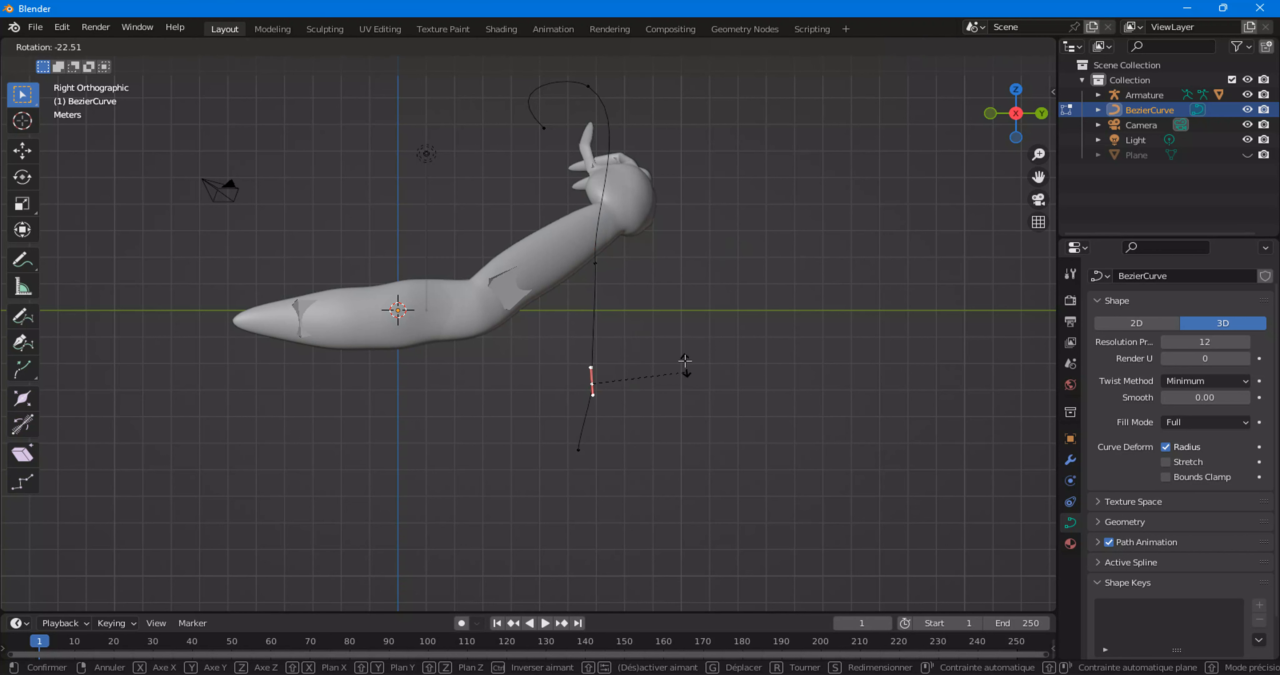
{"action": "left_click", "coordinate": [684, 361]}
{"action": "key", "text": "g"}
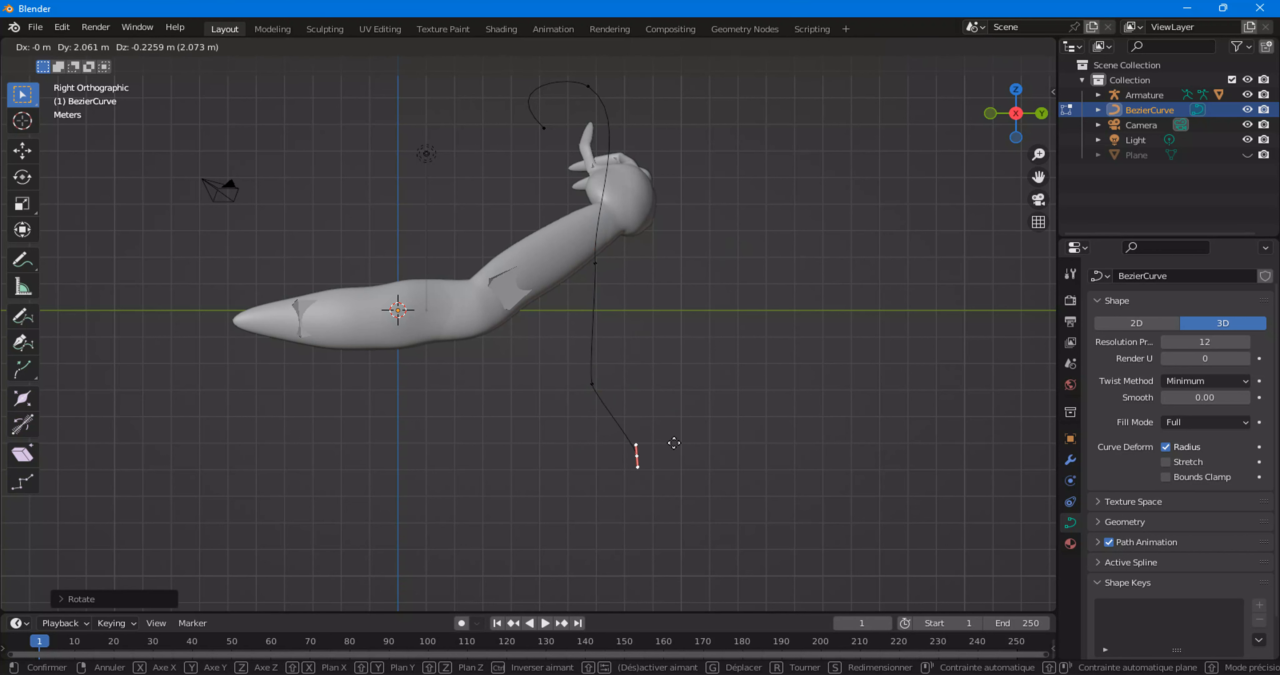
{"action": "left_click", "coordinate": [627, 464]}
Shift the shaft's three lower points together slightly along positive Y, under the hook's outer side.
{"action": "left_click_drag", "start_coordinate": [565, 224], "coordinate": [631, 533]}
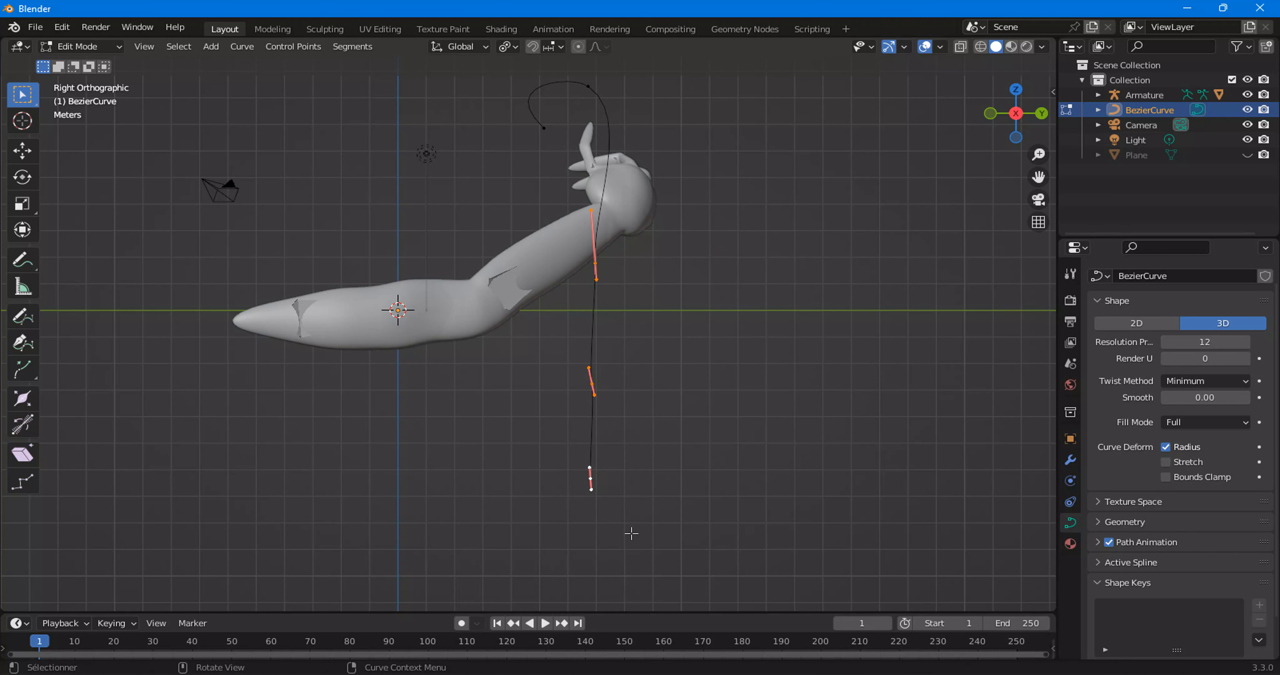
{"action": "key", "text": "g"}
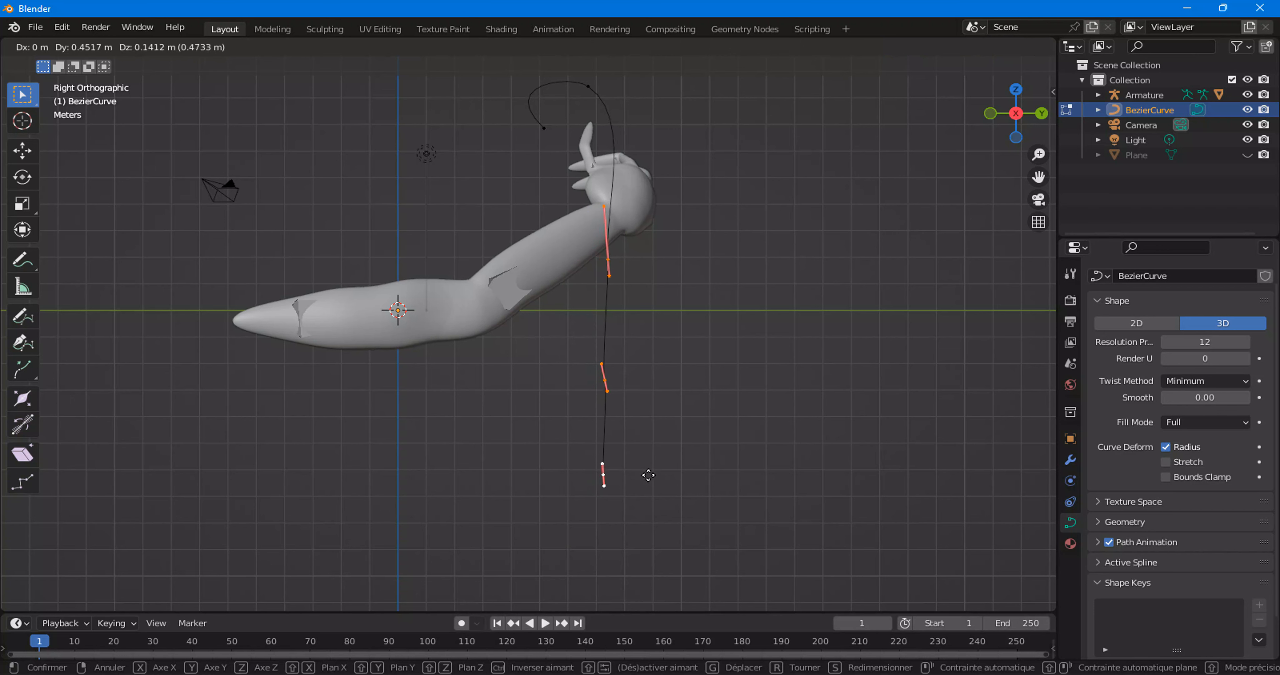
{"action": "left_click", "coordinate": [650, 481]}
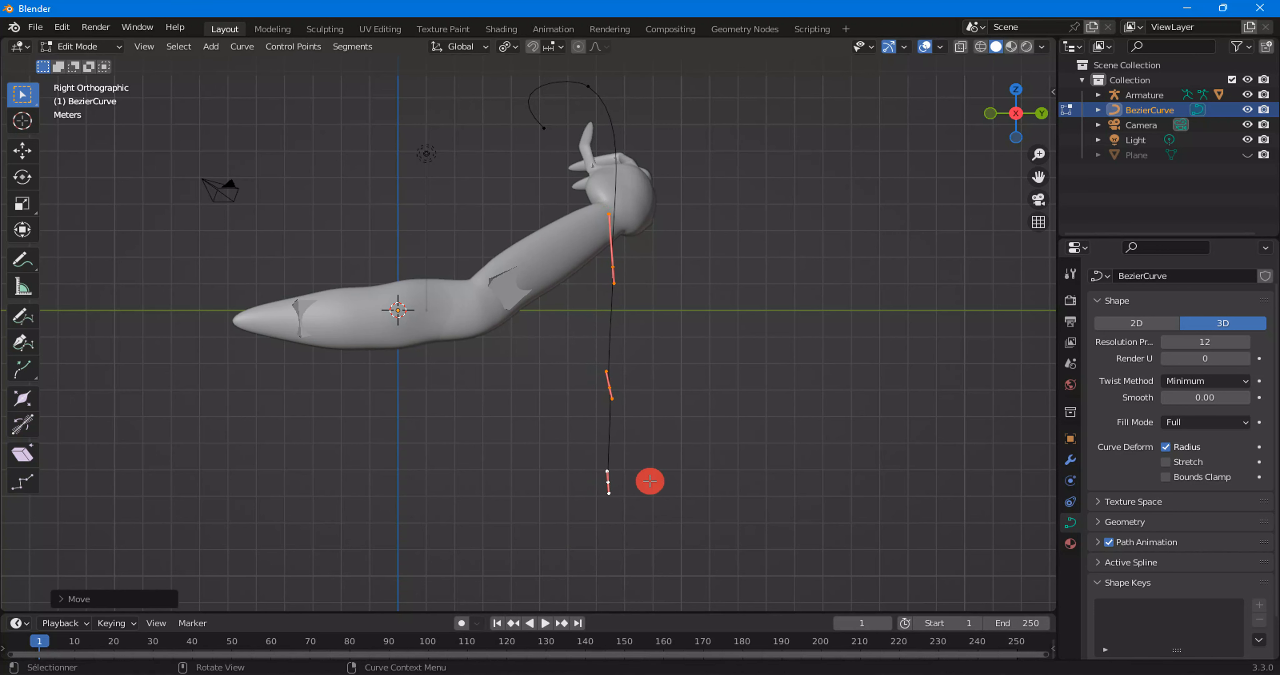
Lengthen the cane by moving only the shaft's bottom end point far down along the Z axis.
{"action": "scroll", "coordinate": [626, 471], "scroll_direction": "down", "scroll_amount": 4}
{"action": "left_click_drag", "start_coordinate": [551, 389], "coordinate": [619, 475]}
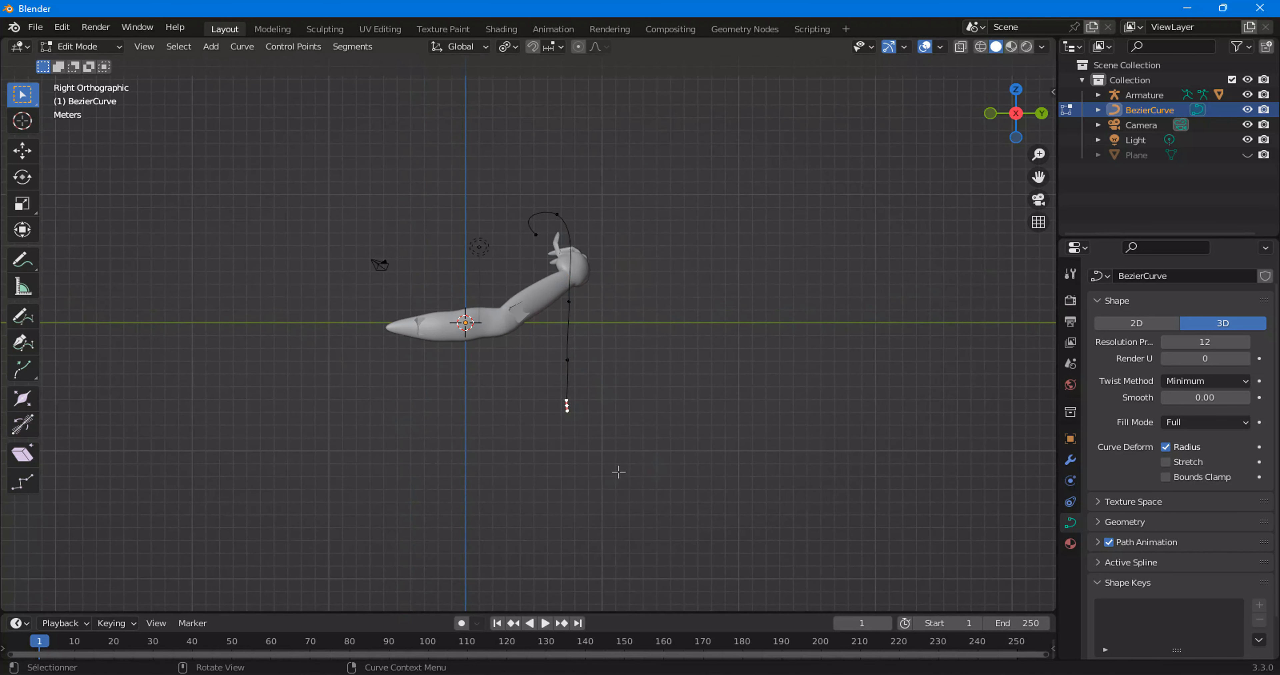
{"action": "key", "text": "g"}
{"action": "key", "text": "z"}
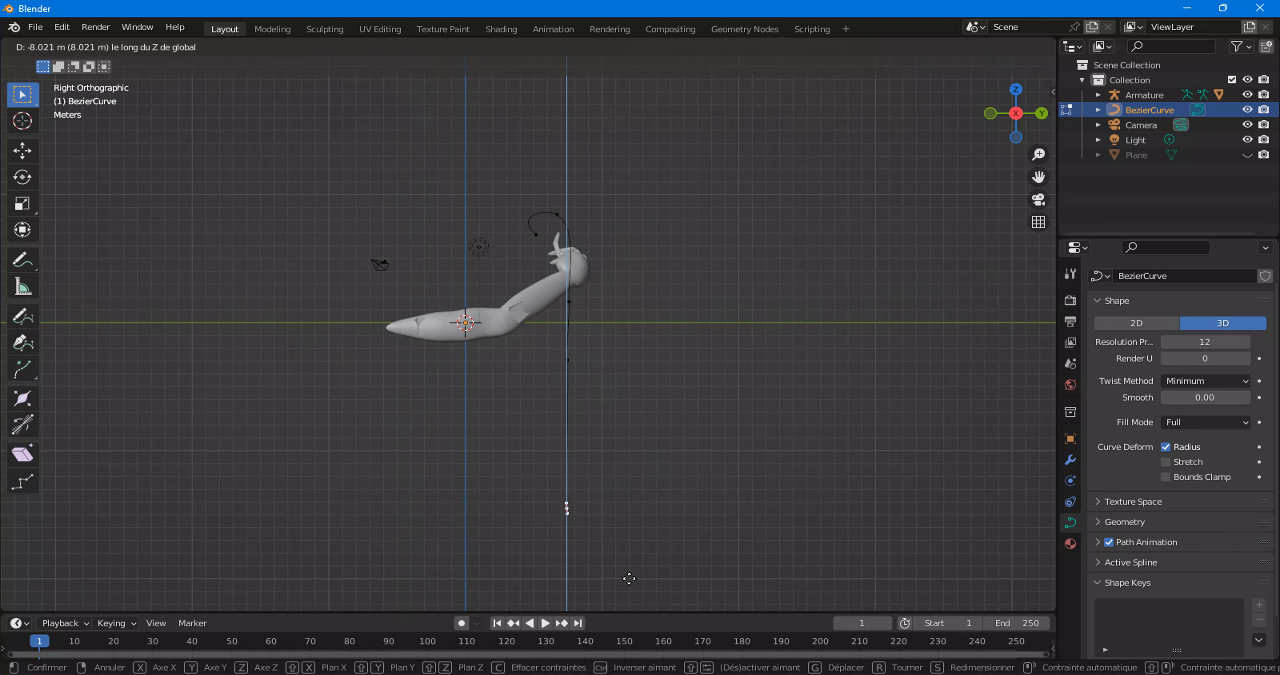
{"action": "left_click", "coordinate": [632, 588]}
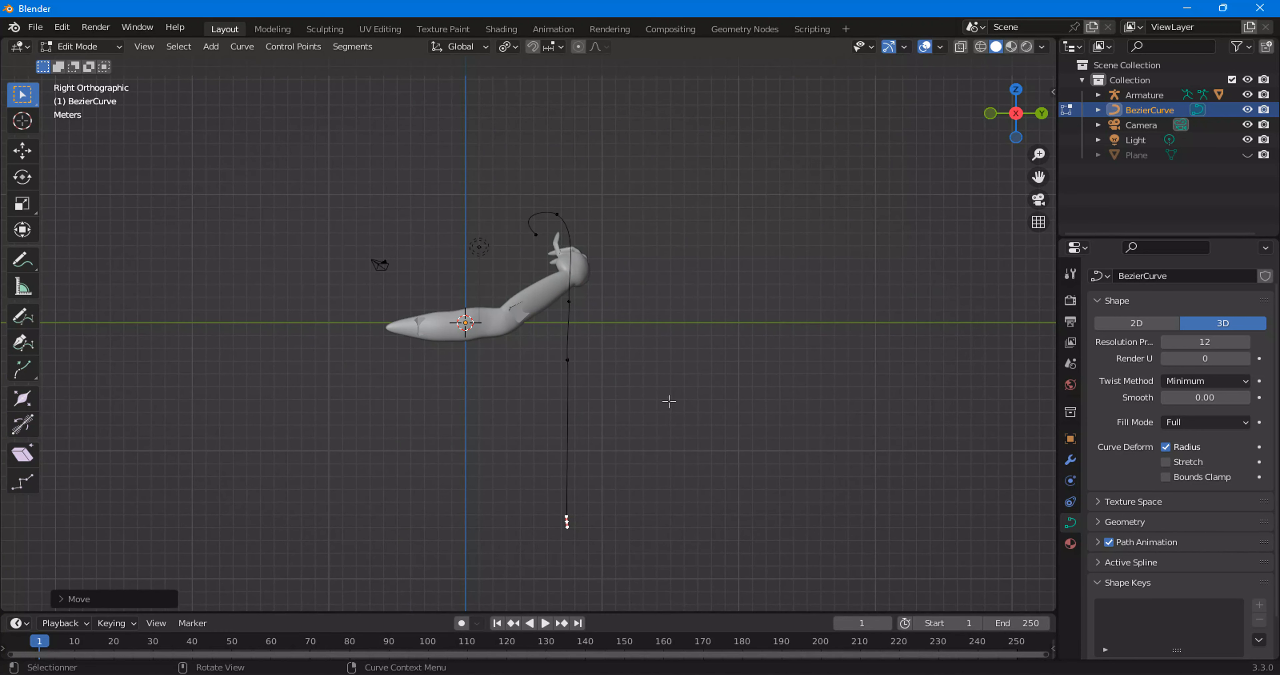
Return to Object Mode and give the curve a round bevel with a depth of 0.42 m.
{"action": "key", "text": "Tab"}
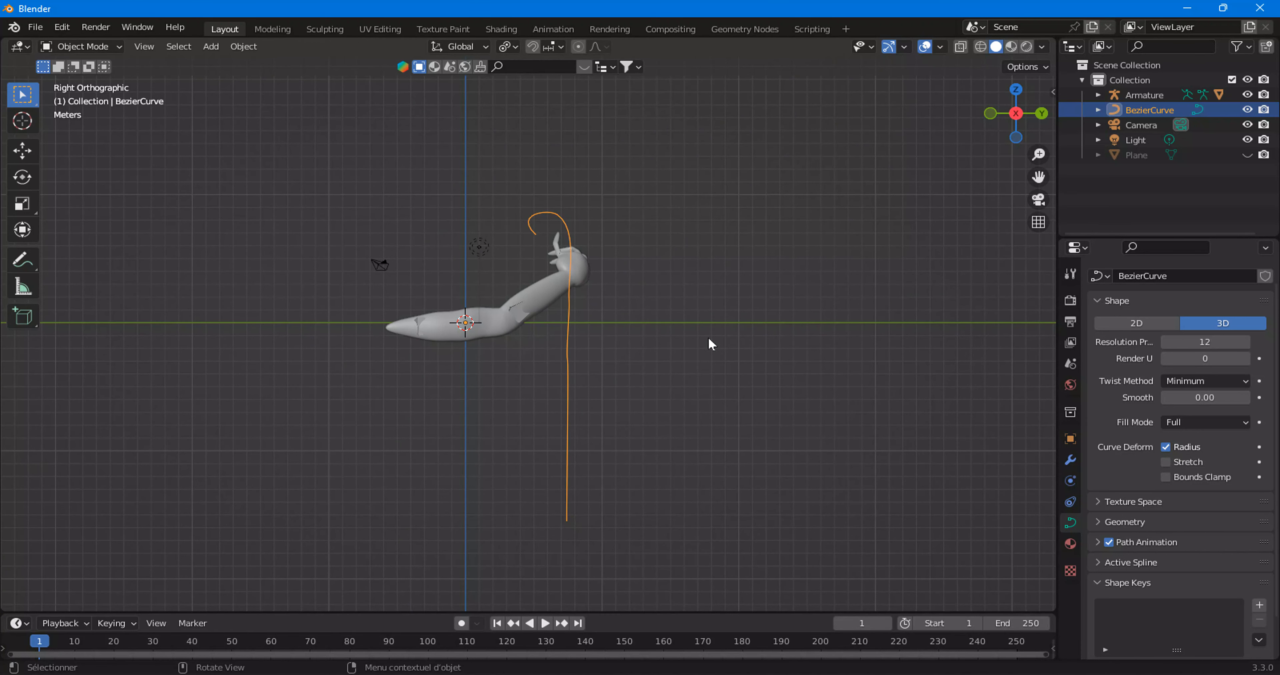
{"action": "scroll", "coordinate": [1200, 511], "scroll_direction": "down", "scroll_amount": 2}
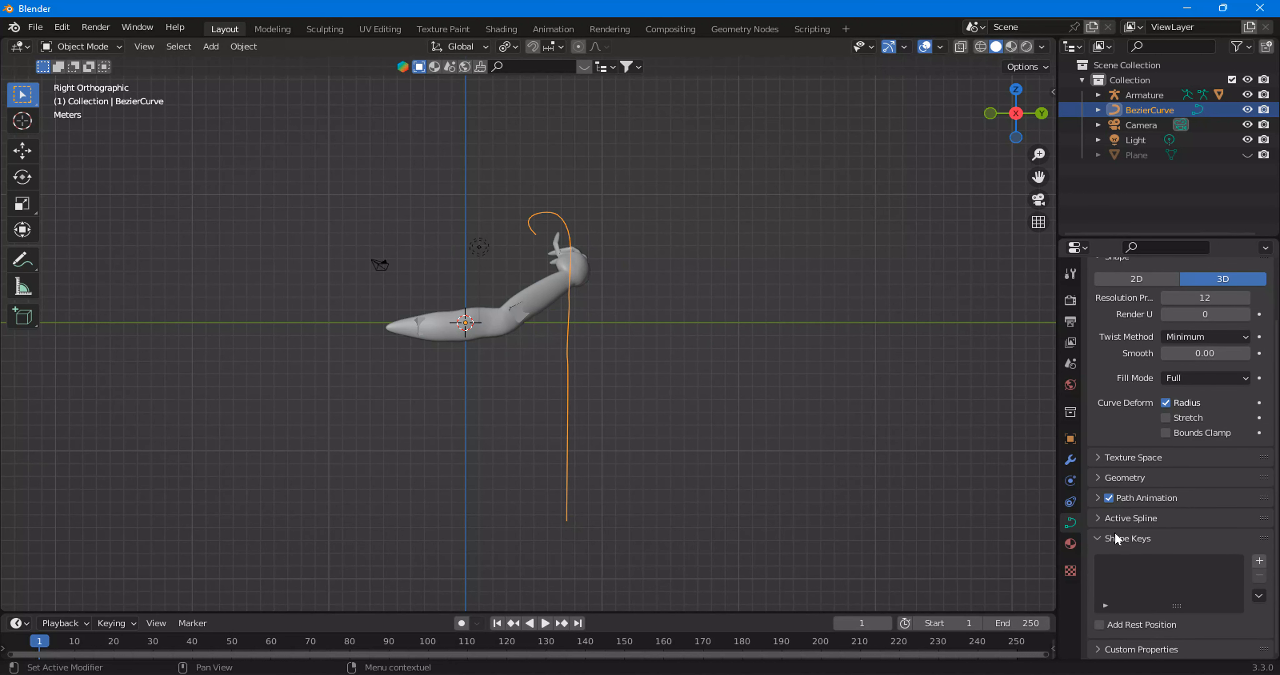
{"action": "left_click", "coordinate": [1117, 478]}
{"action": "scroll", "coordinate": [1123, 466], "scroll_direction": "down", "scroll_amount": 5}
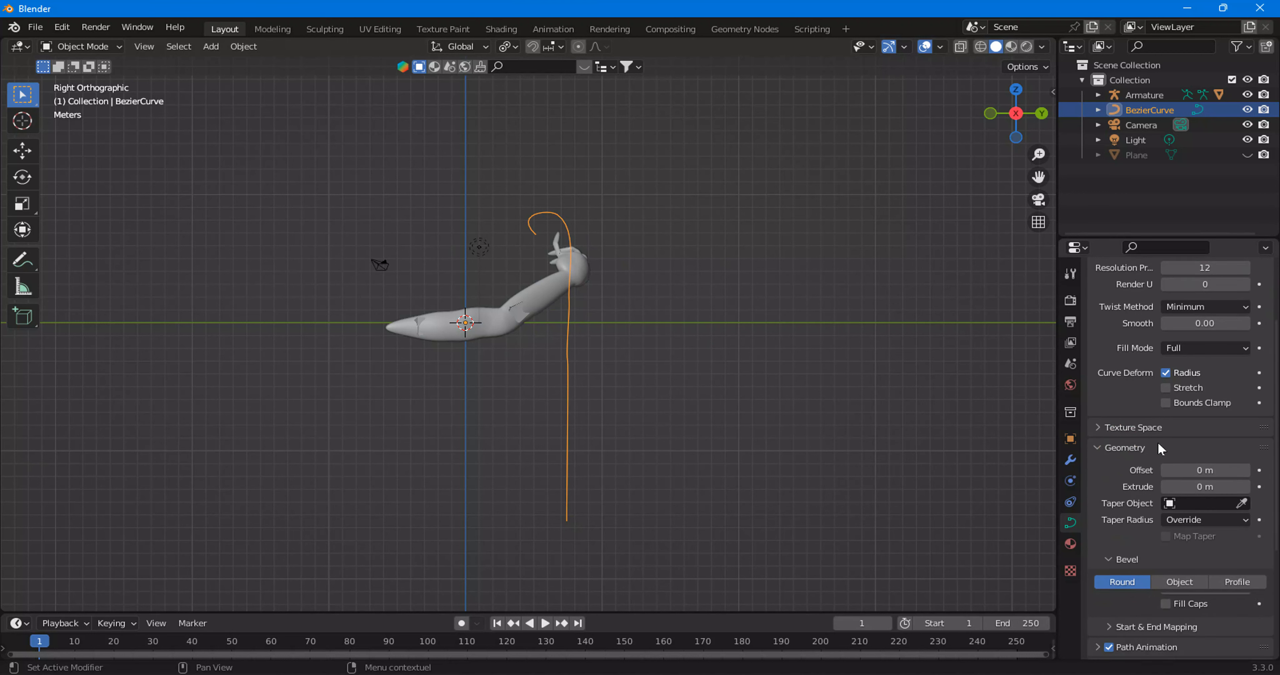
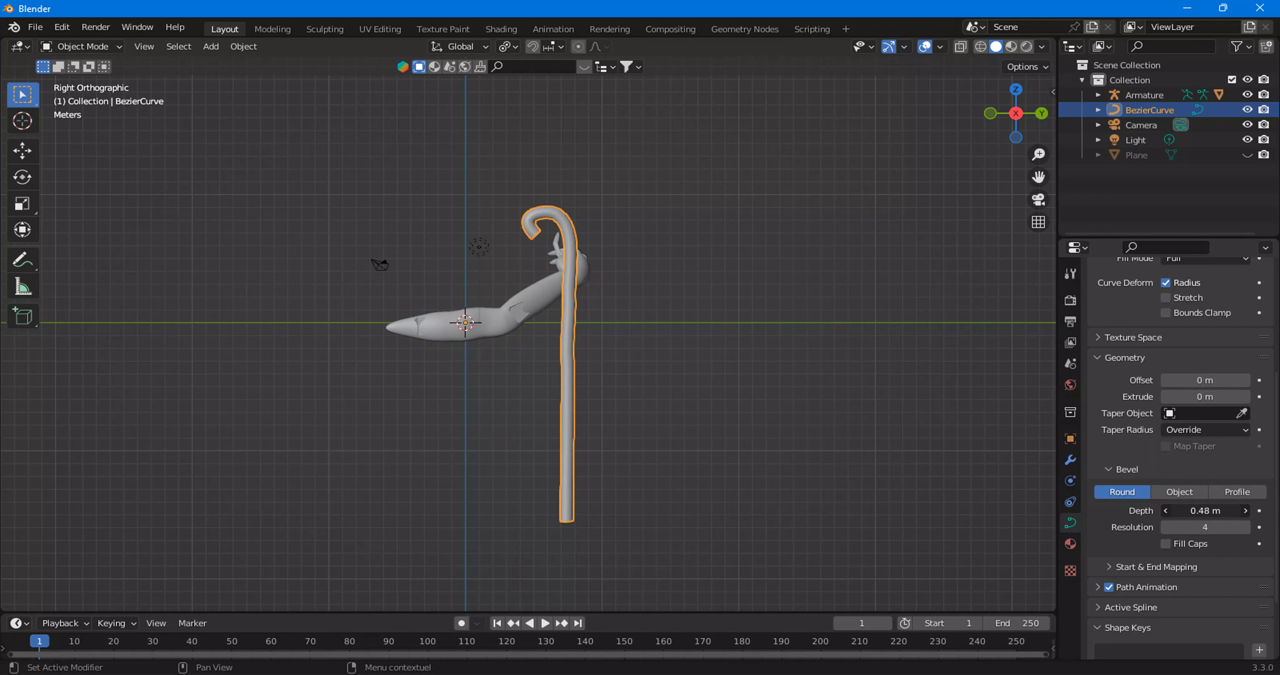
In the top view, move the cane about 5.7 m along negative X into the curled fingers of the hand.
{"action": "scroll", "coordinate": [634, 348], "scroll_direction": "up", "scroll_amount": 5}
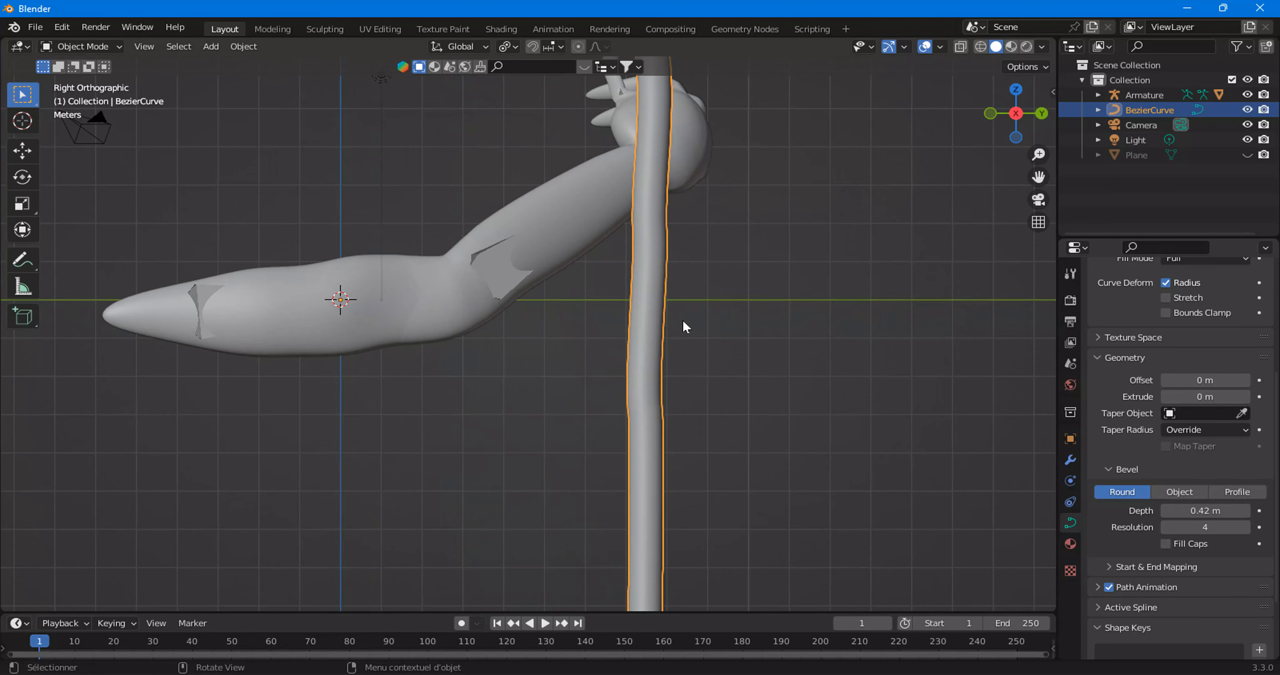
{"action": "middle_click_drag", "start_coordinate": [754, 265], "coordinate": [692, 416], "text": "shift"}
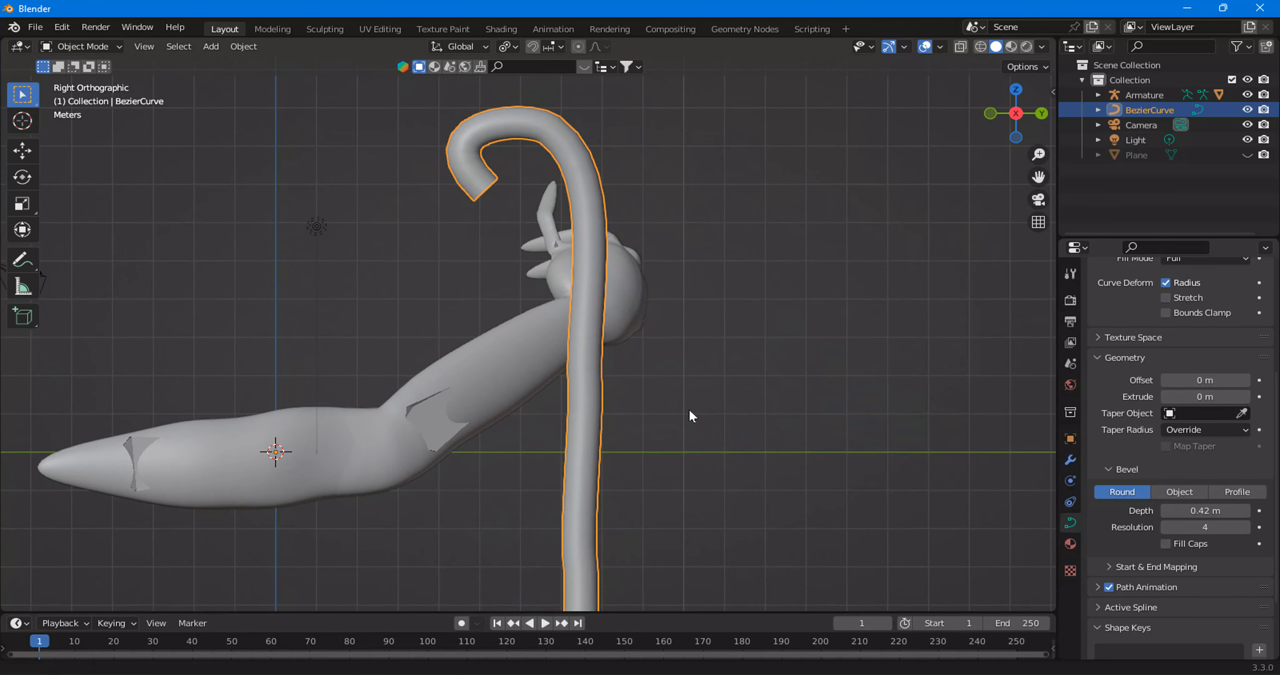
{"action": "left_click", "coordinate": [1014, 92]}
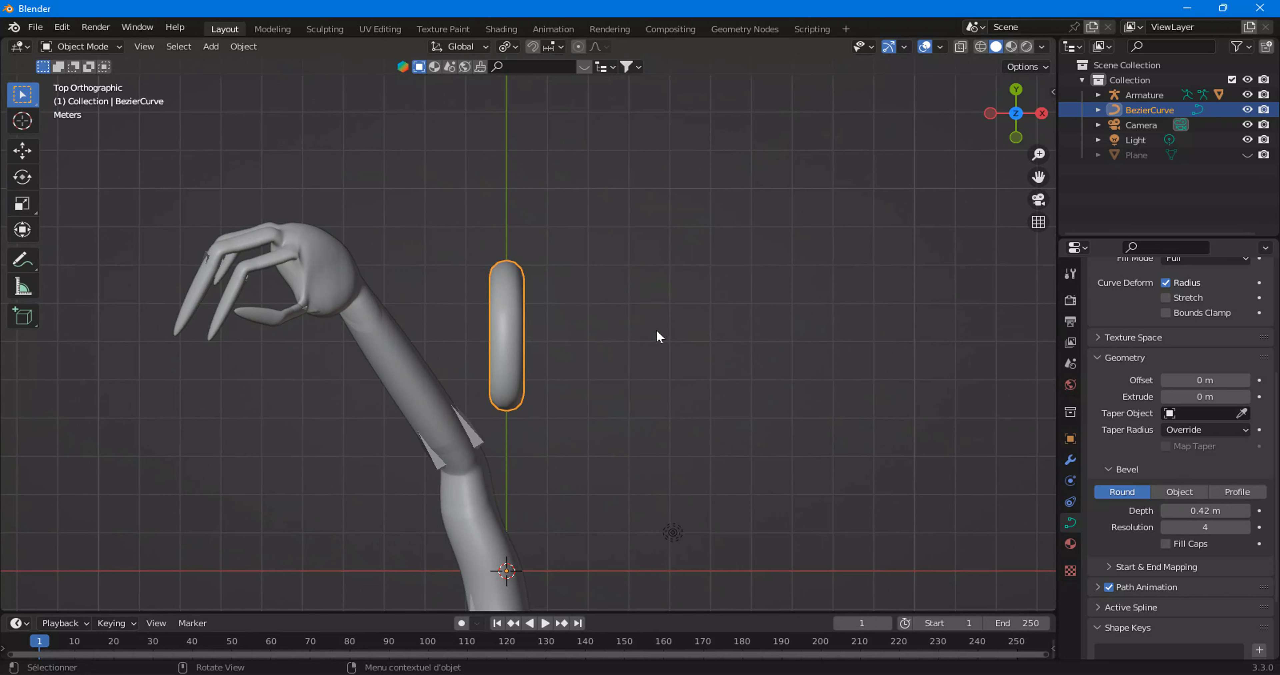
{"action": "key", "text": "g"}
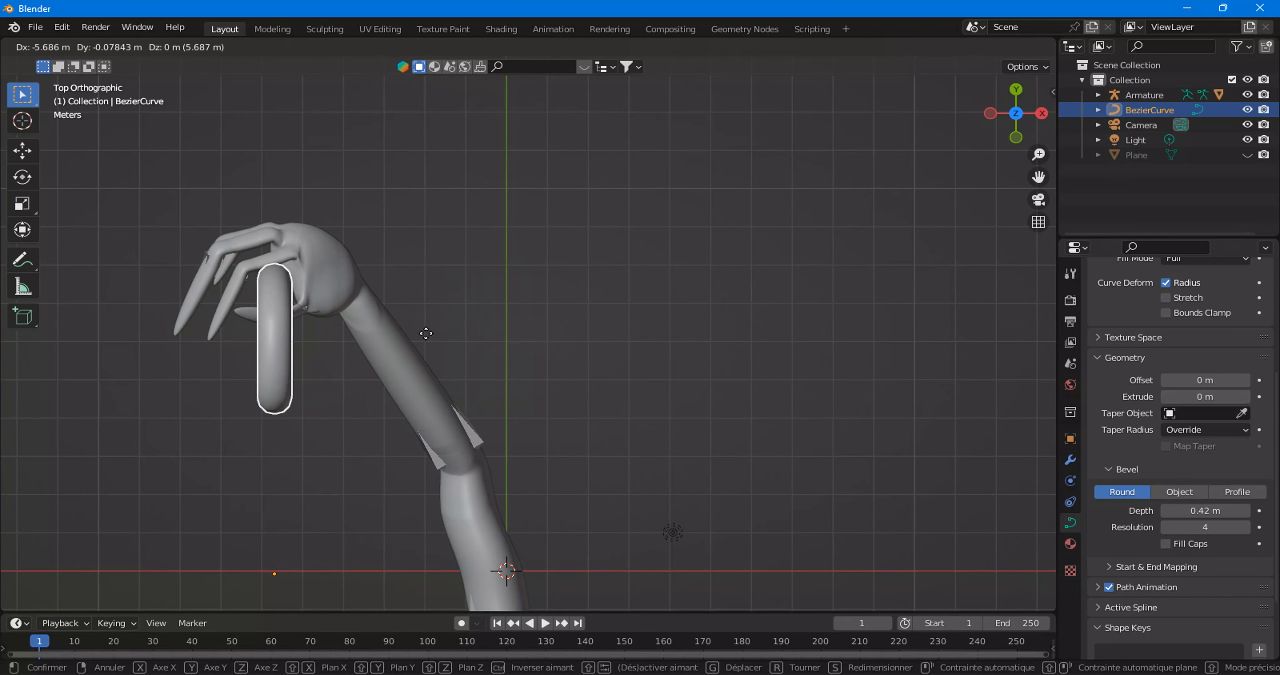
{"action": "left_click", "coordinate": [423, 331]}
In the right view, scale the cane up slightly and move it back toward the shoulder so its shaft crosses the hand.
{"action": "left_click", "coordinate": [1043, 114]}
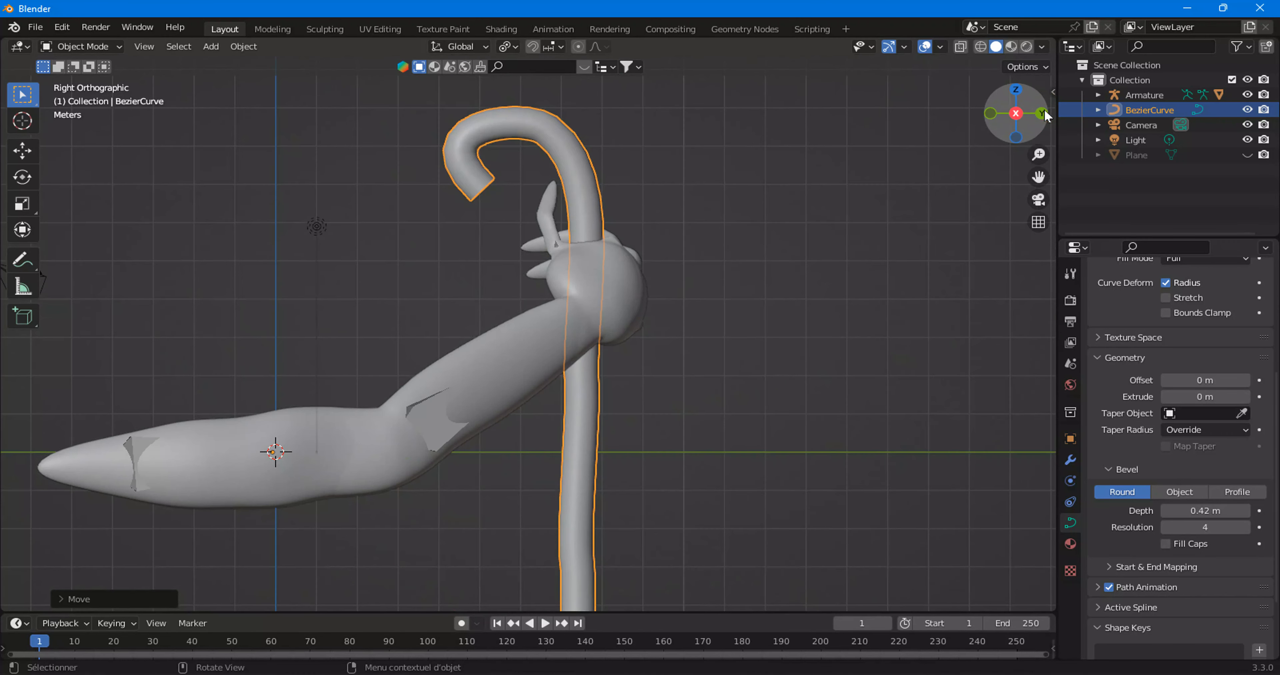
{"action": "key", "text": "s"}
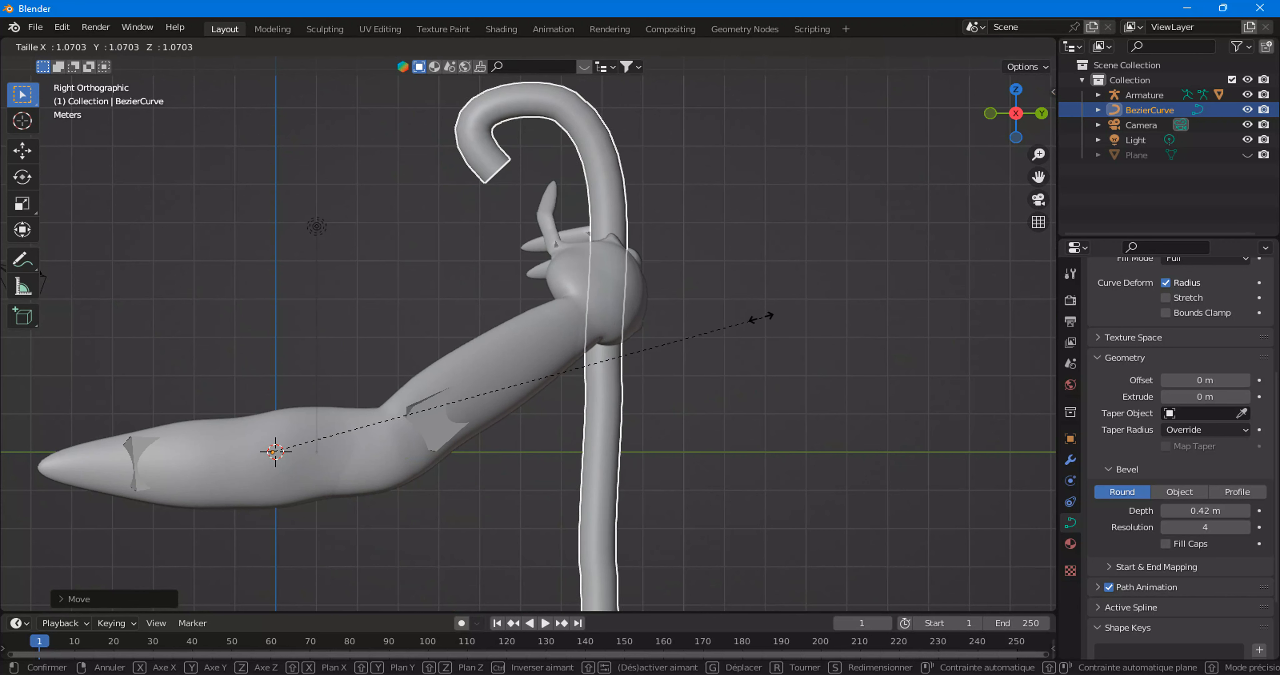
{"action": "left_click", "coordinate": [825, 310]}
{"action": "key", "text": "g"}
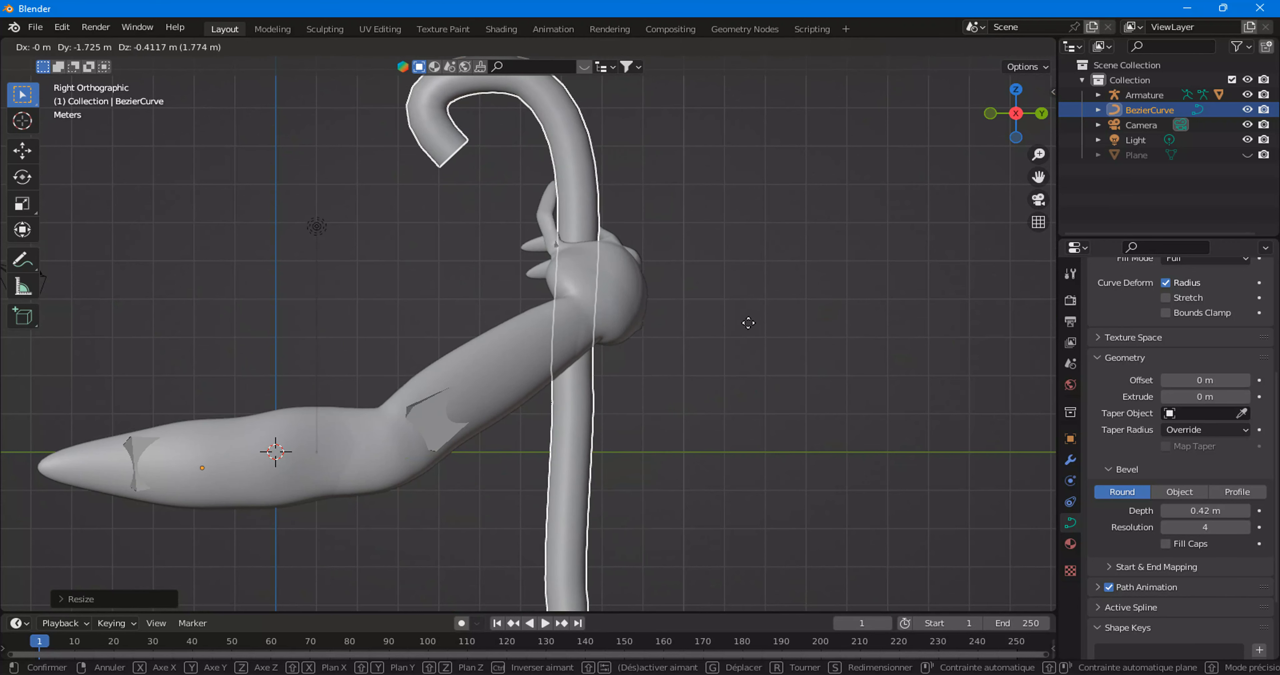
{"action": "left_click", "coordinate": [751, 329]}
Tilt the cane counterclockwise in the right view and reposition its shaft diagonally through the hand.
{"action": "key", "text": "r"}
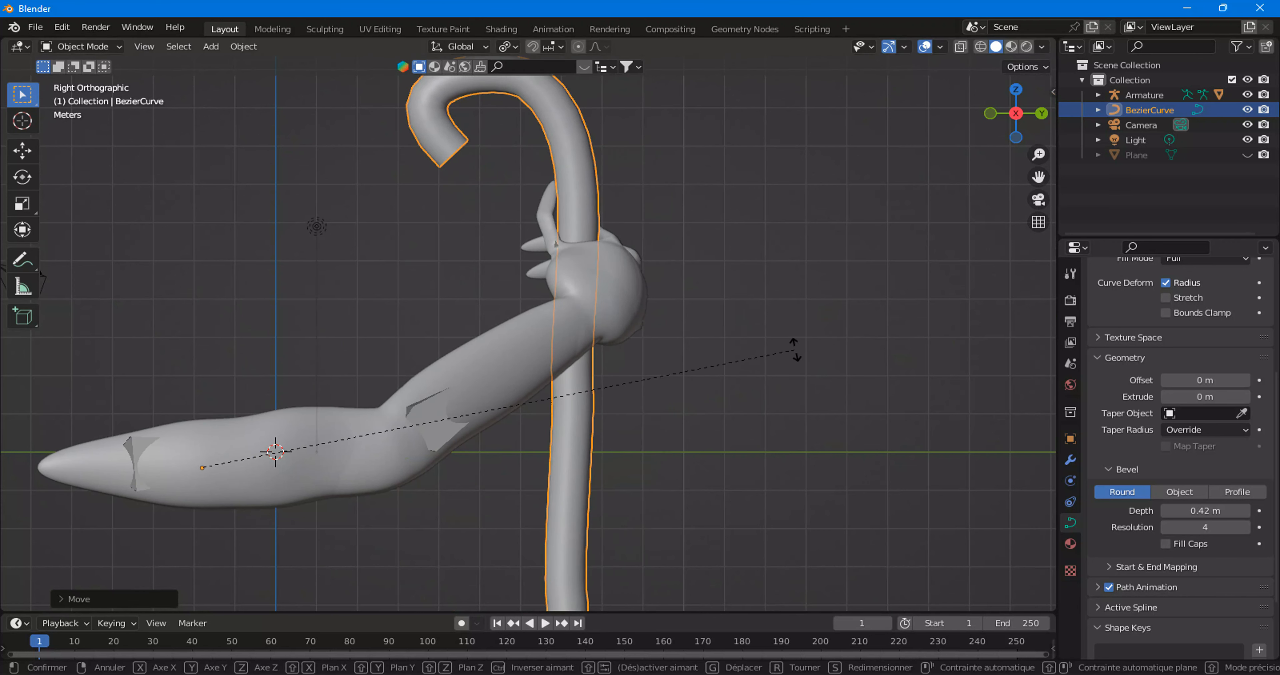
{"action": "left_click", "coordinate": [840, 150]}
{"action": "key", "text": "r"}
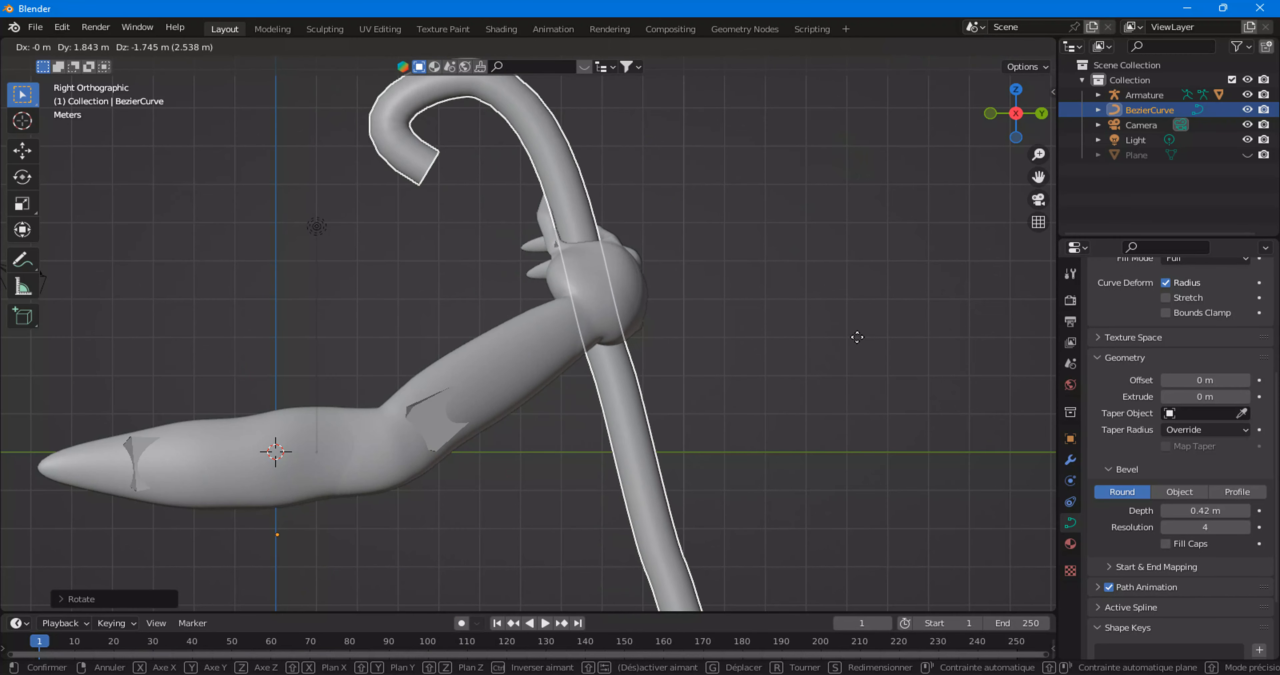
{"action": "left_click", "coordinate": [846, 354]}
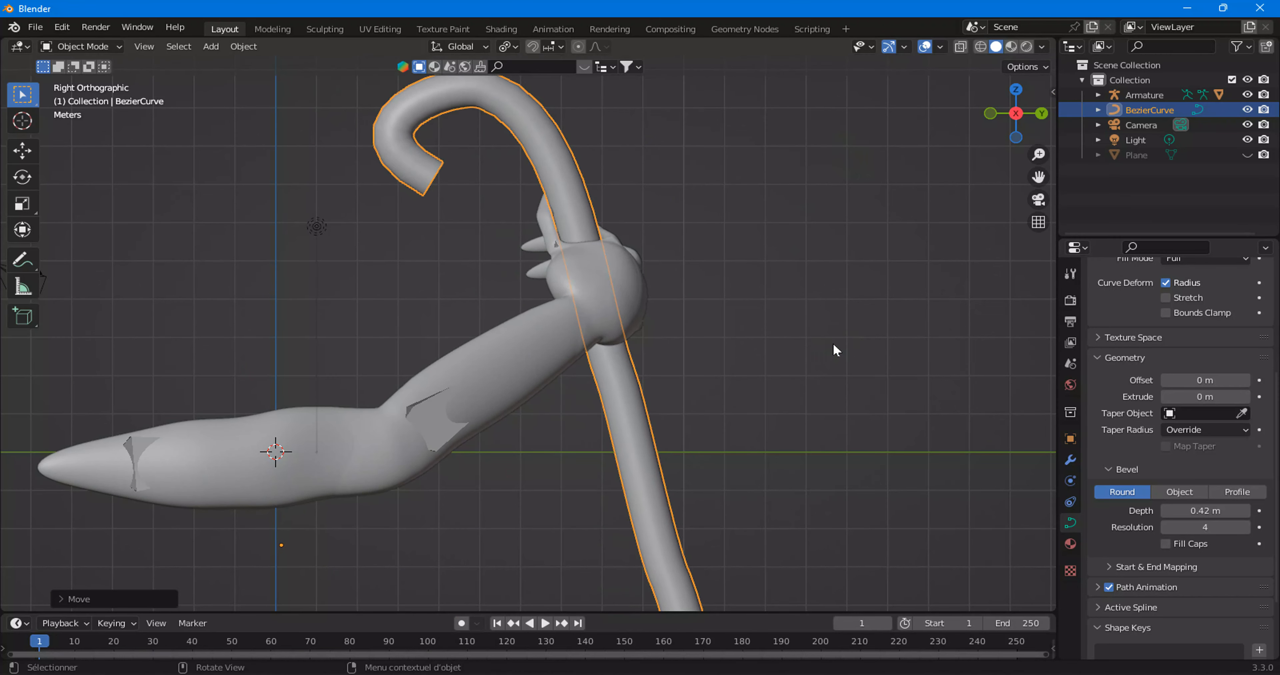
Deselect the cane and make the hidden plane visible in the viewport.
{"action": "left_click", "coordinate": [834, 351]}
{"action": "scroll", "coordinate": [834, 351], "scroll_direction": "down", "scroll_amount": 4}
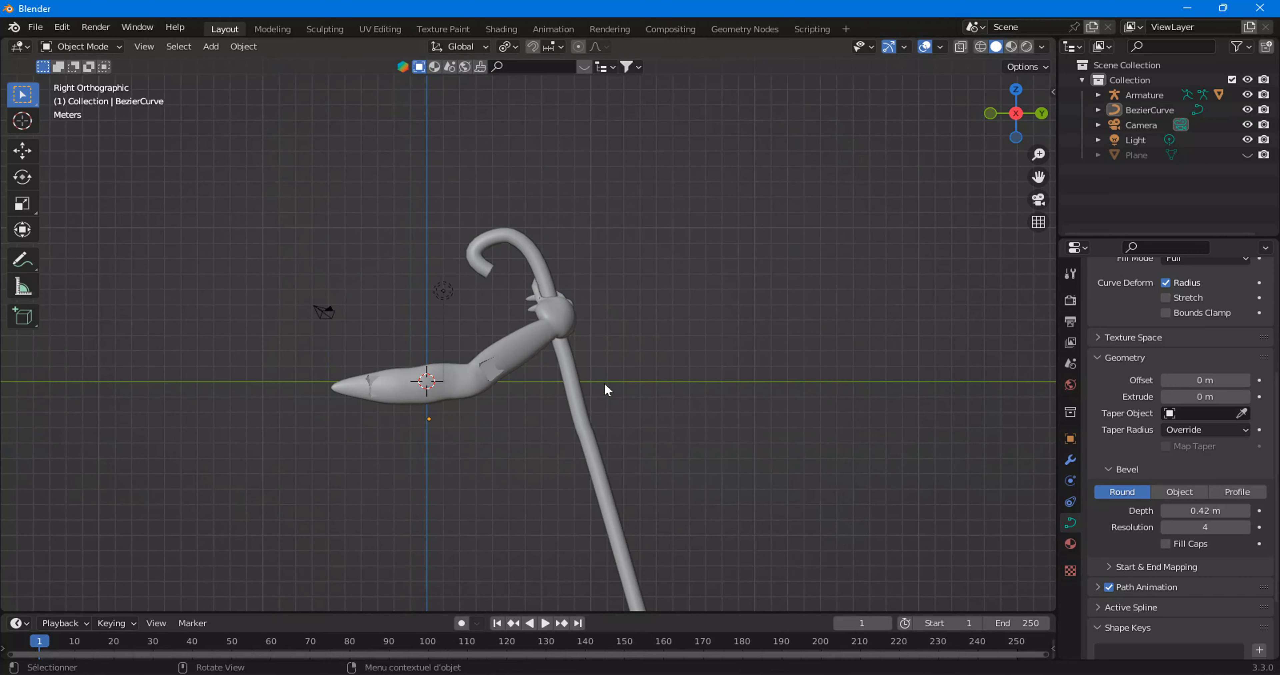
{"action": "scroll", "coordinate": [674, 471], "scroll_direction": "down", "scroll_amount": 3}
{"action": "middle_click_drag", "start_coordinate": [607, 465], "coordinate": [612, 380], "text": "shift"}
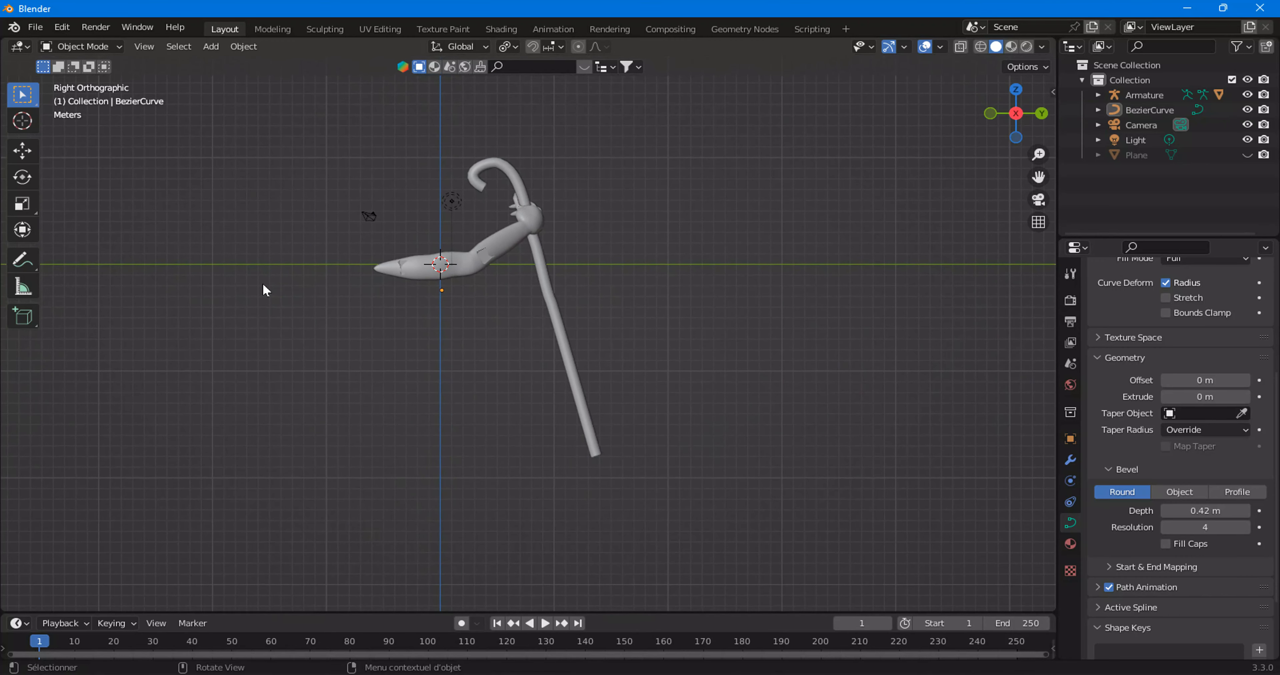
{"action": "left_click", "coordinate": [1247, 155]}
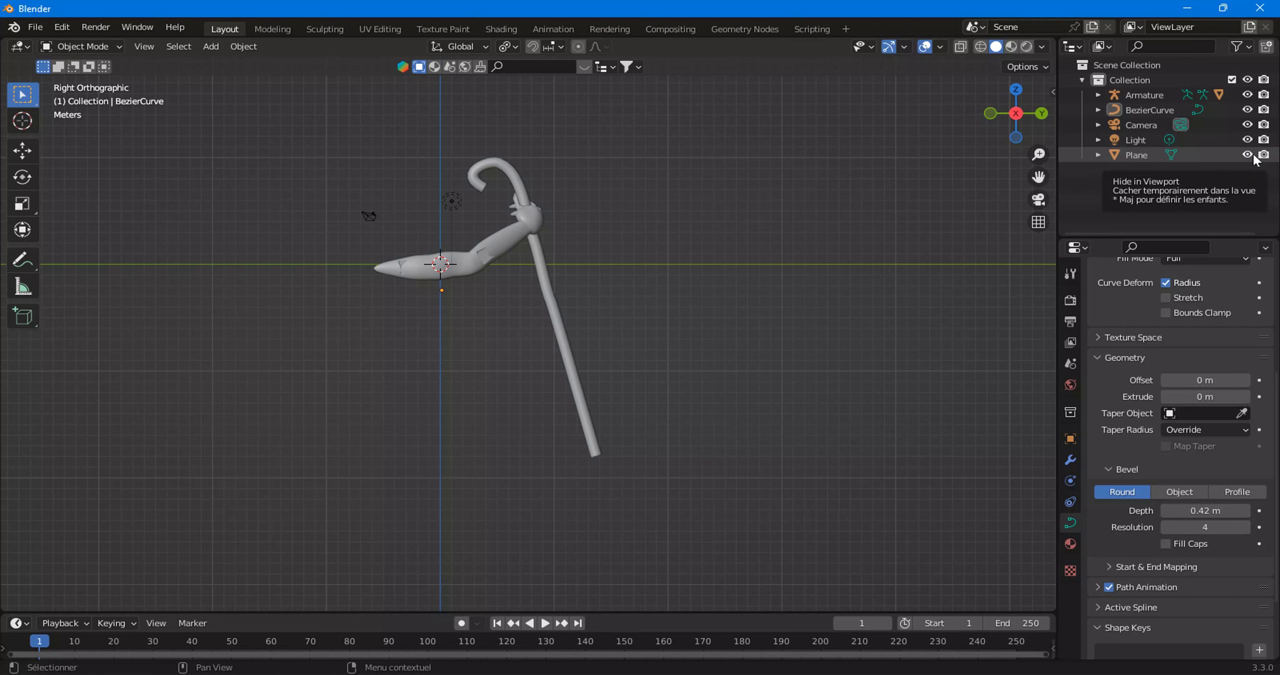
{"action": "middle_click_drag", "start_coordinate": [169, 325], "coordinate": [466, 321]}
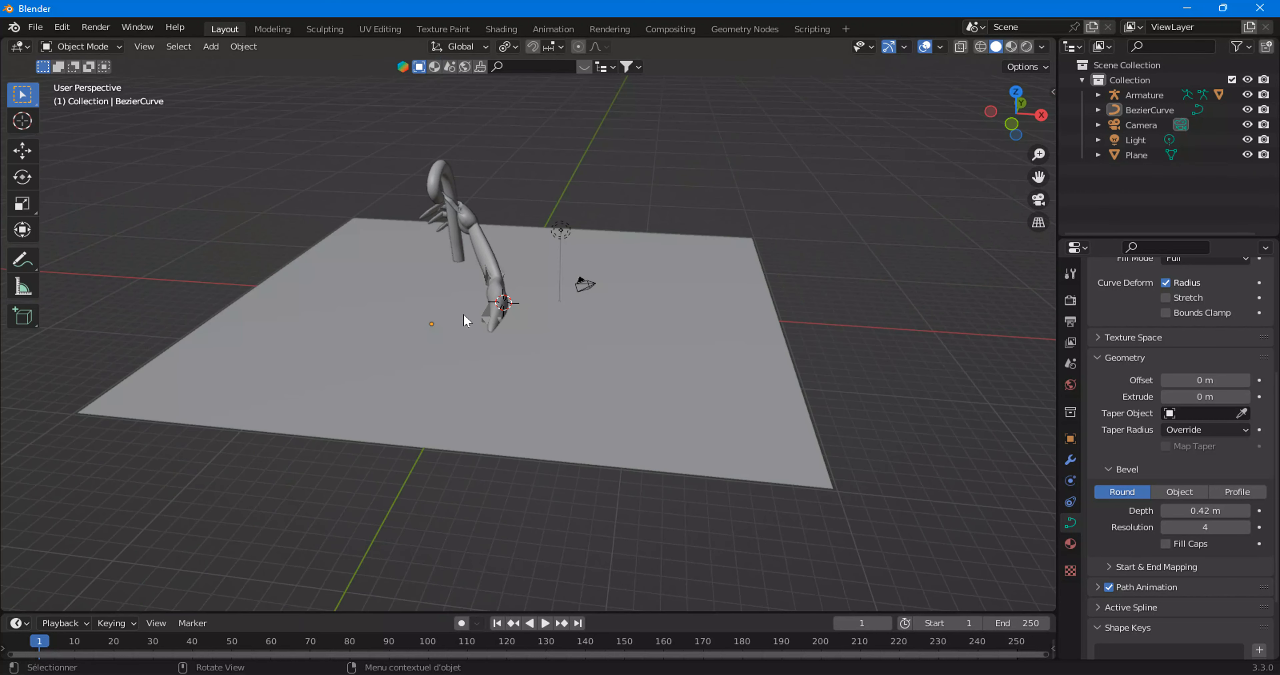
Select the plane and move it up so it hangs above the arm and cane.
{"action": "left_click", "coordinate": [586, 444]}
{"action": "left_click", "coordinate": [1010, 124]}
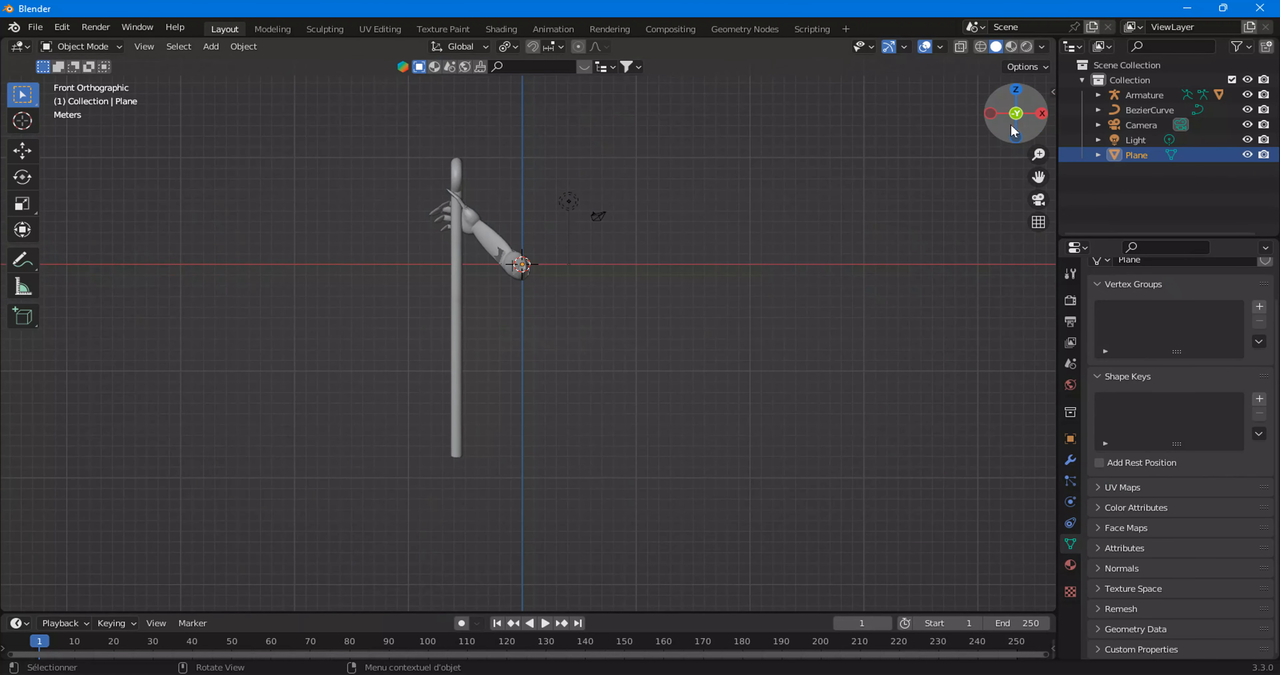
{"action": "key", "text": "g"}
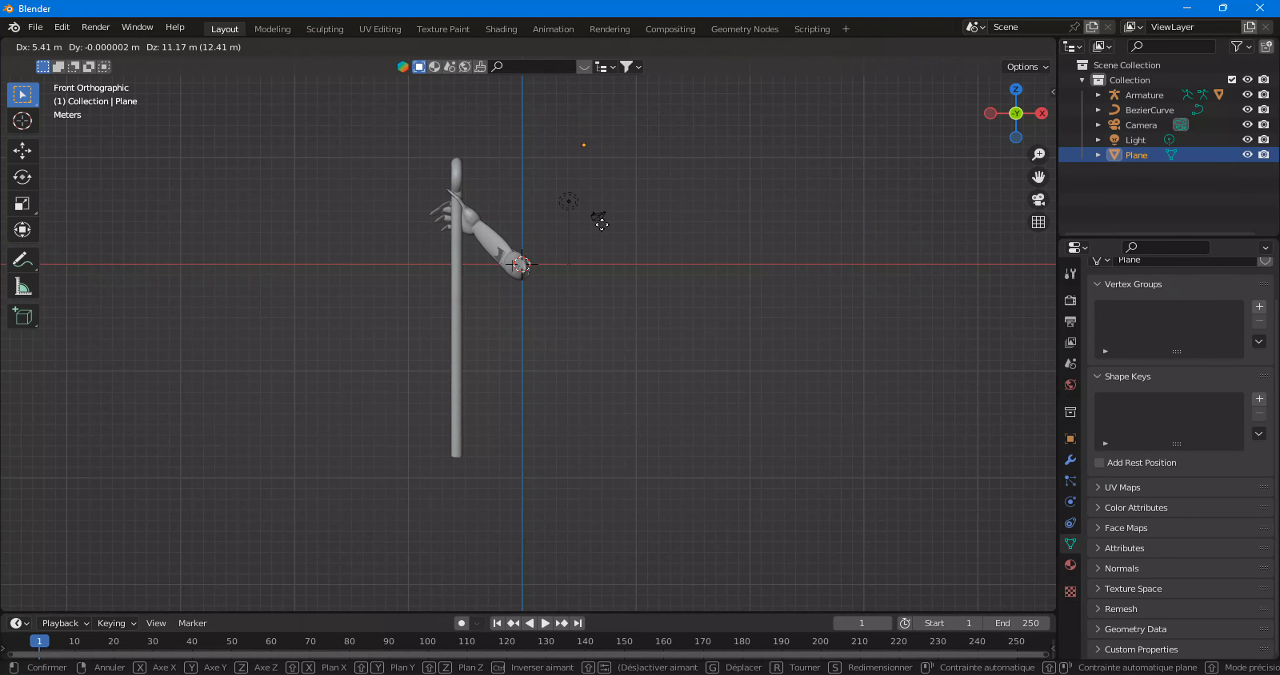
{"action": "left_click", "coordinate": [640, 230]}
{"action": "middle_click_drag", "start_coordinate": [639, 230], "coordinate": [686, 302]}
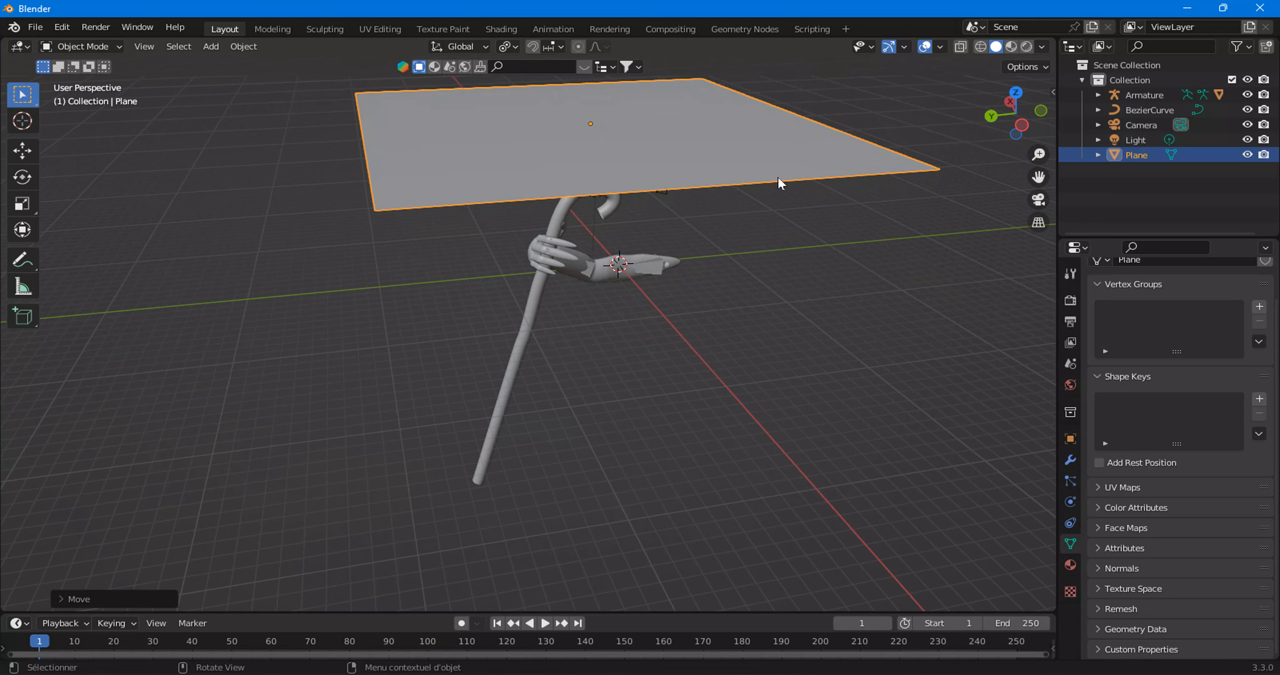
{"action": "key", "text": "g"}
{"action": "left_click", "coordinate": [668, 221]}
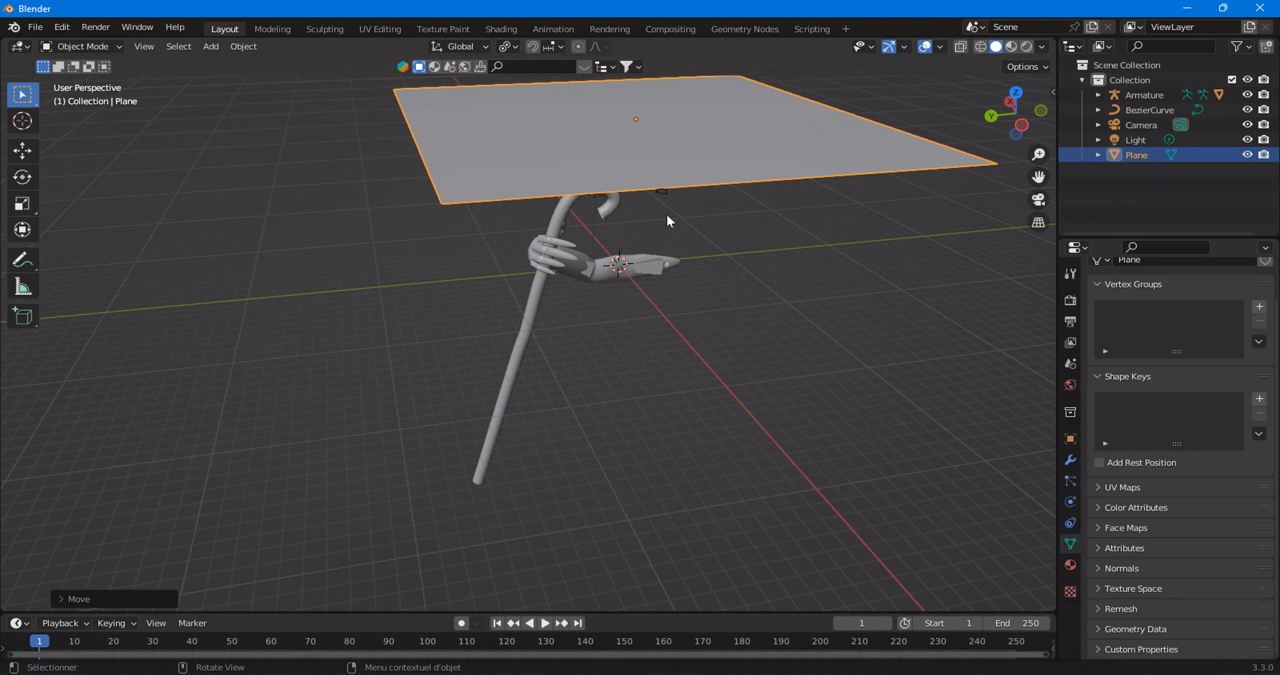
Switch to the Sculpting workspace and pull the plane's far side downward with the Elastic Deform brush.
{"action": "left_click", "coordinate": [315, 30]}
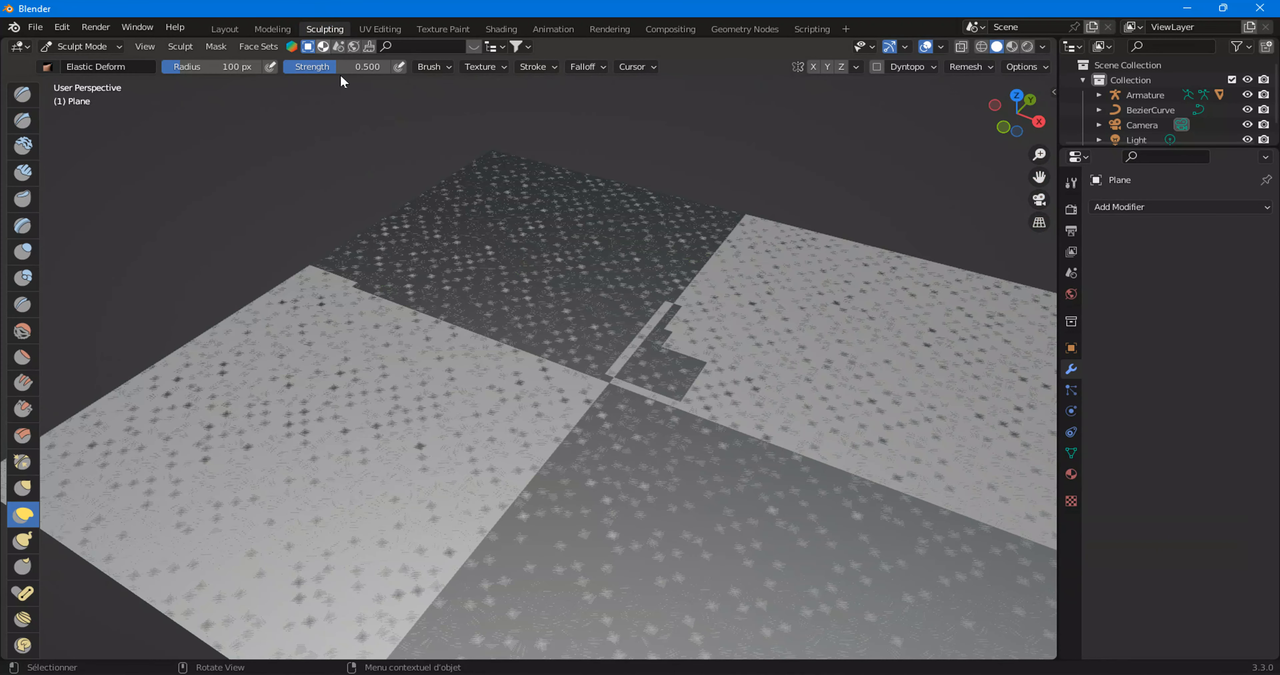
{"action": "mouse_move", "coordinate": [523, 374]}
{"action": "middle_mouse_down"}
{"action": "mouse_move", "coordinate": [543, 258]}
{"action": "mouse_move", "coordinate": [621, 298]}
{"action": "mouse_move", "coordinate": [757, 305]}
{"action": "mouse_move", "coordinate": [686, 348]}
{"action": "mouse_move", "coordinate": [720, 286]}
{"action": "middle_mouse_up"}
{"action": "scroll", "coordinate": [551, 290], "scroll_direction": "down", "scroll_amount": 4}
{"action": "left_click_drag", "start_coordinate": [720, 287], "coordinate": [703, 374]}
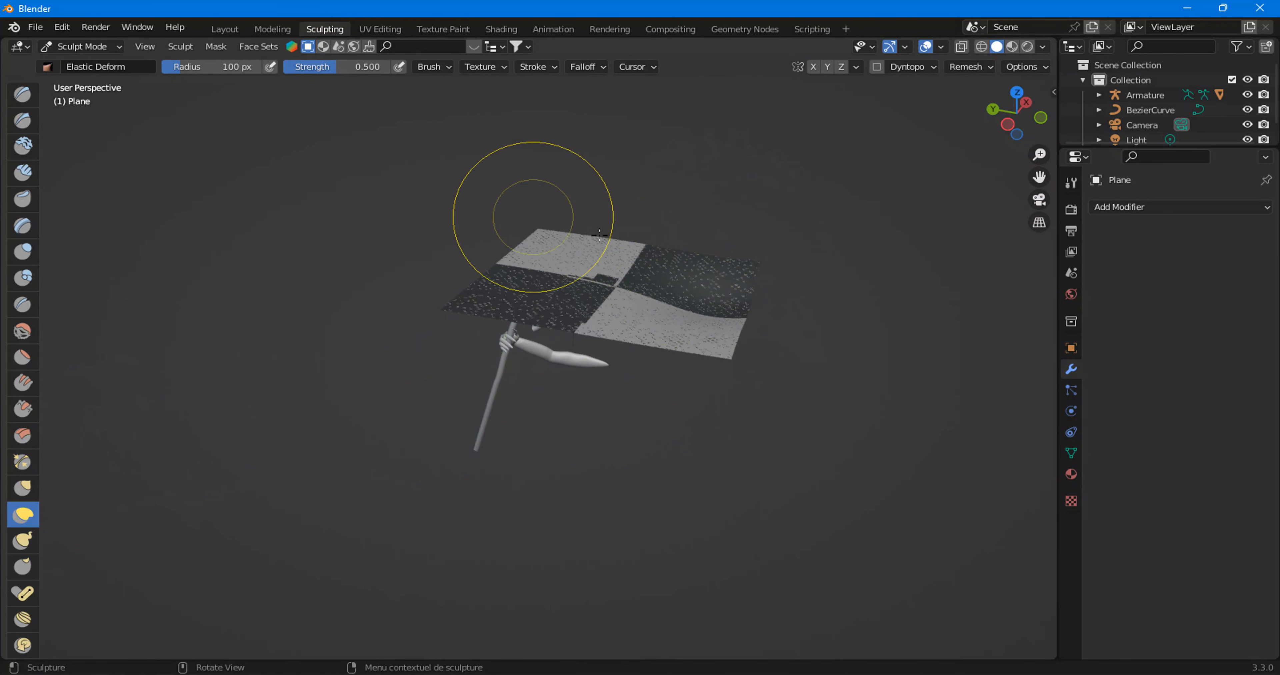
{"action": "left_click_drag", "start_coordinate": [706, 278], "coordinate": [694, 476]}
{"action": "middle_click_drag", "start_coordinate": [694, 475], "coordinate": [913, 358]}
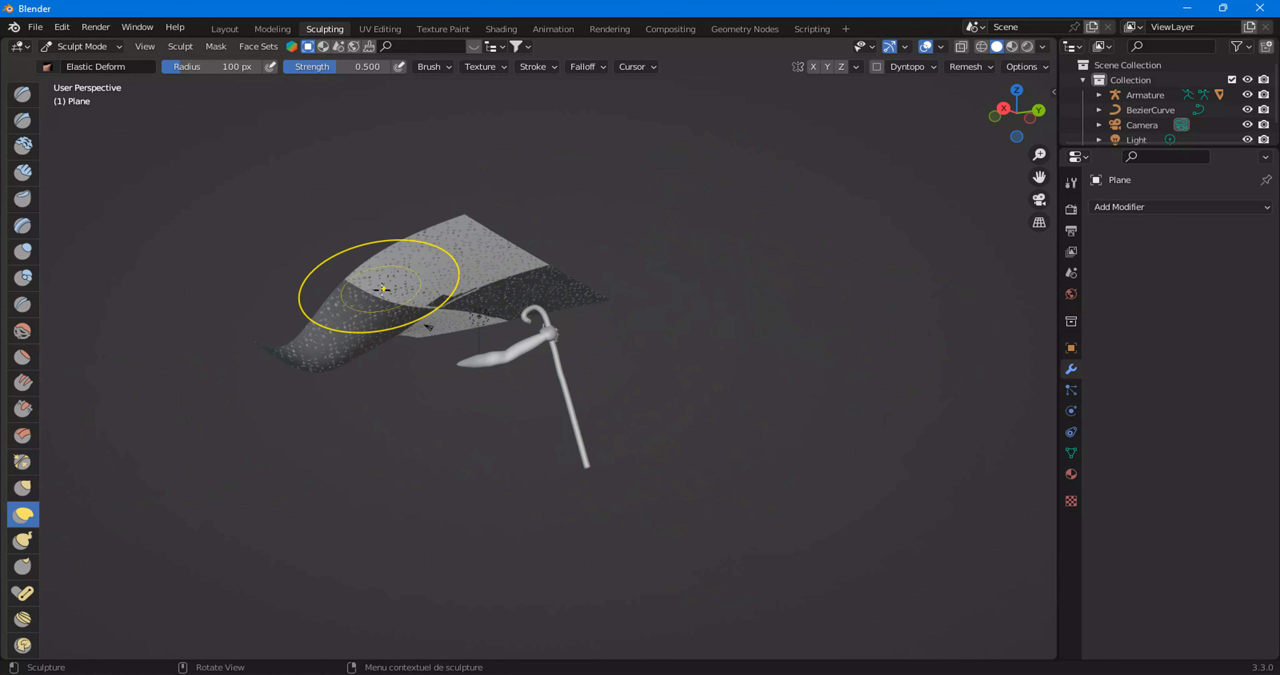
Pull the plane's shoulder side and middle far downward with Elastic Deform so it drapes like cloth.
{"action": "left_click_drag", "start_coordinate": [372, 285], "coordinate": [415, 531]}
{"action": "left_click_drag", "start_coordinate": [443, 314], "coordinate": [479, 652]}
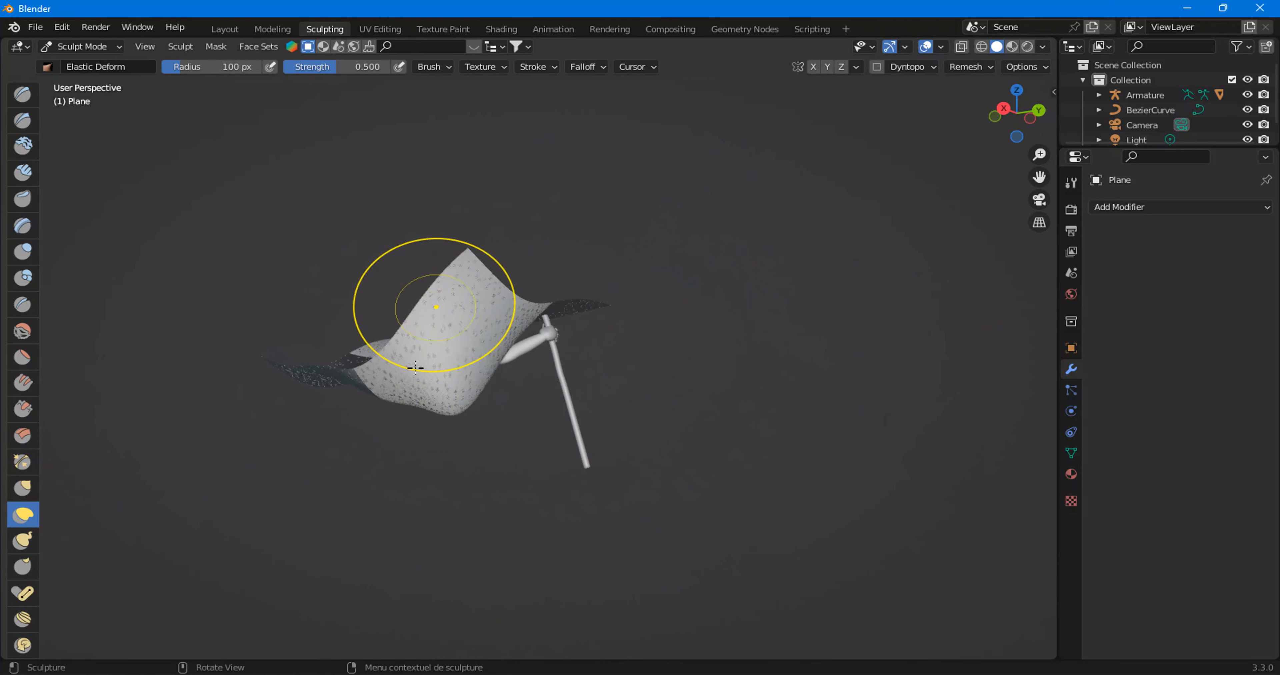
{"action": "left_click_drag", "start_coordinate": [435, 299], "coordinate": [382, 564]}
{"action": "mouse_move", "coordinate": [348, 397]}
{"action": "left_mouse_down"}
{"action": "mouse_move", "coordinate": [432, 458]}
{"action": "mouse_move", "coordinate": [428, 434]}
{"action": "mouse_move", "coordinate": [366, 605]}
{"action": "left_mouse_up"}
{"action": "middle_click_drag", "start_coordinate": [366, 604], "coordinate": [765, 589]}
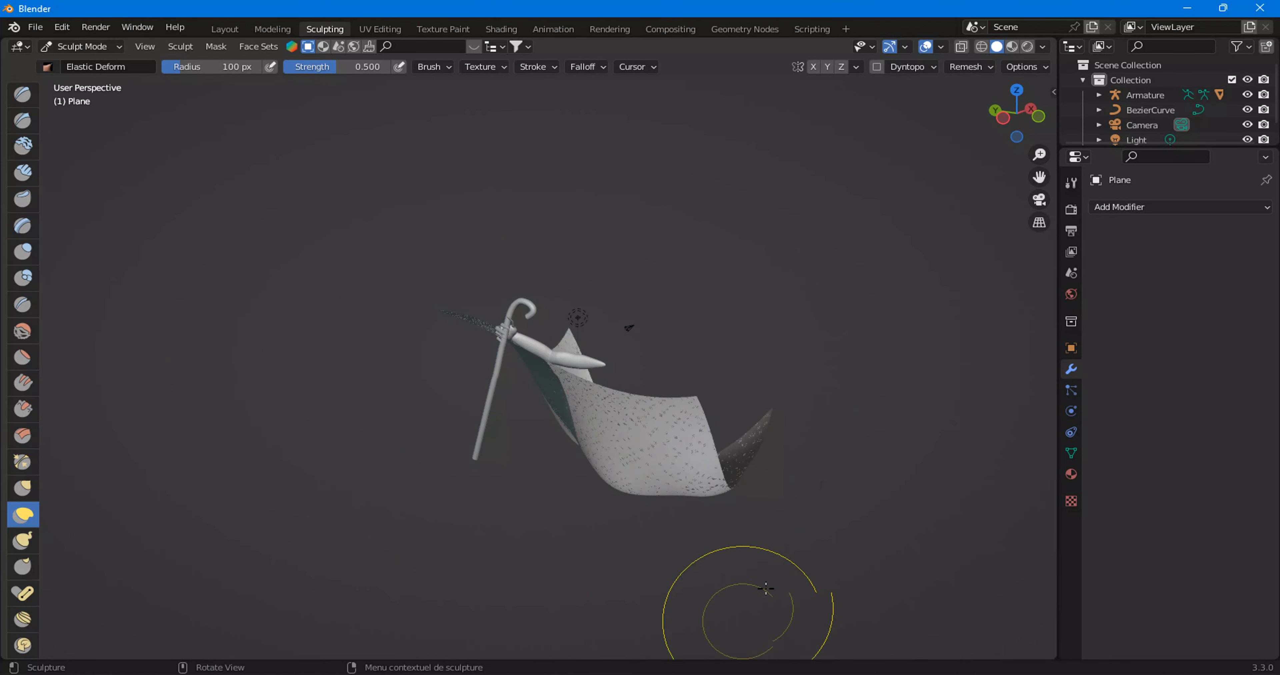
Lift the sagging middle of the cloth back up above the shoulder with Elastic Deform.
{"action": "mouse_move", "coordinate": [559, 386]}
{"action": "left_mouse_down"}
{"action": "mouse_move", "coordinate": [646, 422]}
{"action": "mouse_move", "coordinate": [611, 149]}
{"action": "left_mouse_up"}
{"action": "mouse_move", "coordinate": [599, 318]}
{"action": "left_mouse_down"}
{"action": "mouse_move", "coordinate": [674, 160]}
{"action": "mouse_move", "coordinate": [666, 209]}
{"action": "left_mouse_up"}
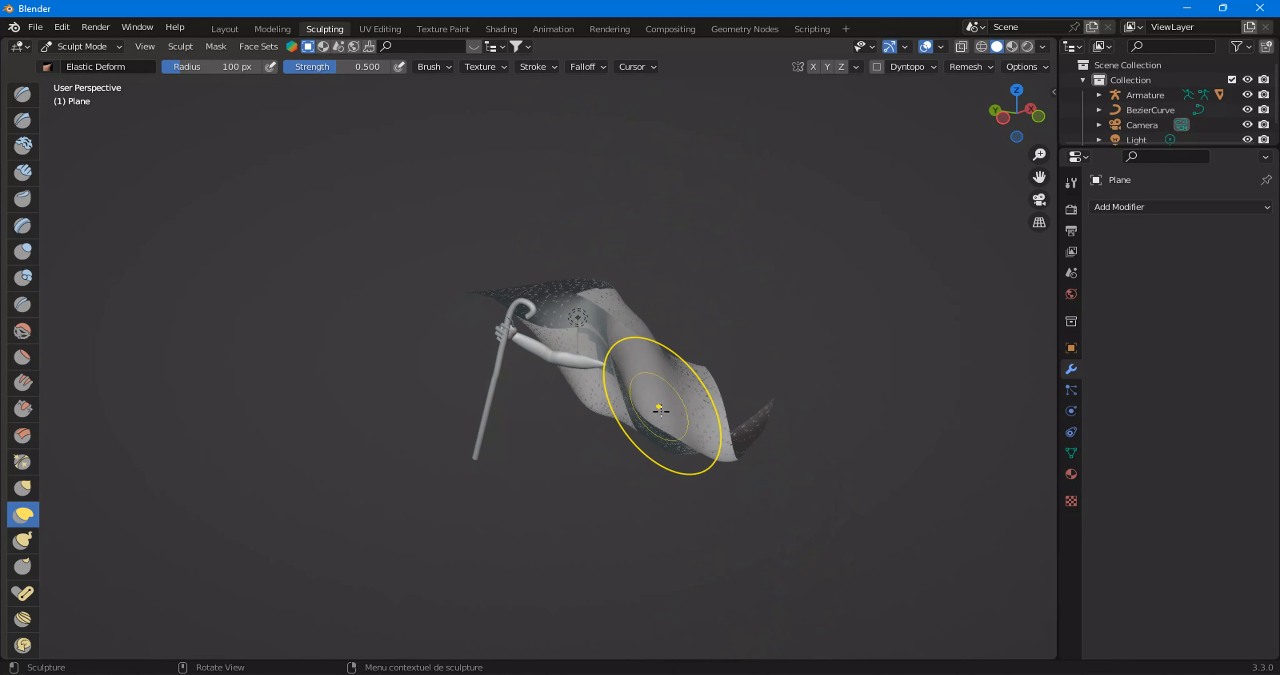
{"action": "mouse_move", "coordinate": [700, 475]}
{"action": "middle_mouse_down"}
{"action": "mouse_move", "coordinate": [220, 465]}
{"action": "mouse_move", "coordinate": [400, 385]}
{"action": "mouse_move", "coordinate": [475, 384]}
{"action": "mouse_move", "coordinate": [428, 328]}
{"action": "mouse_move", "coordinate": [857, 363]}
{"action": "middle_mouse_up"}
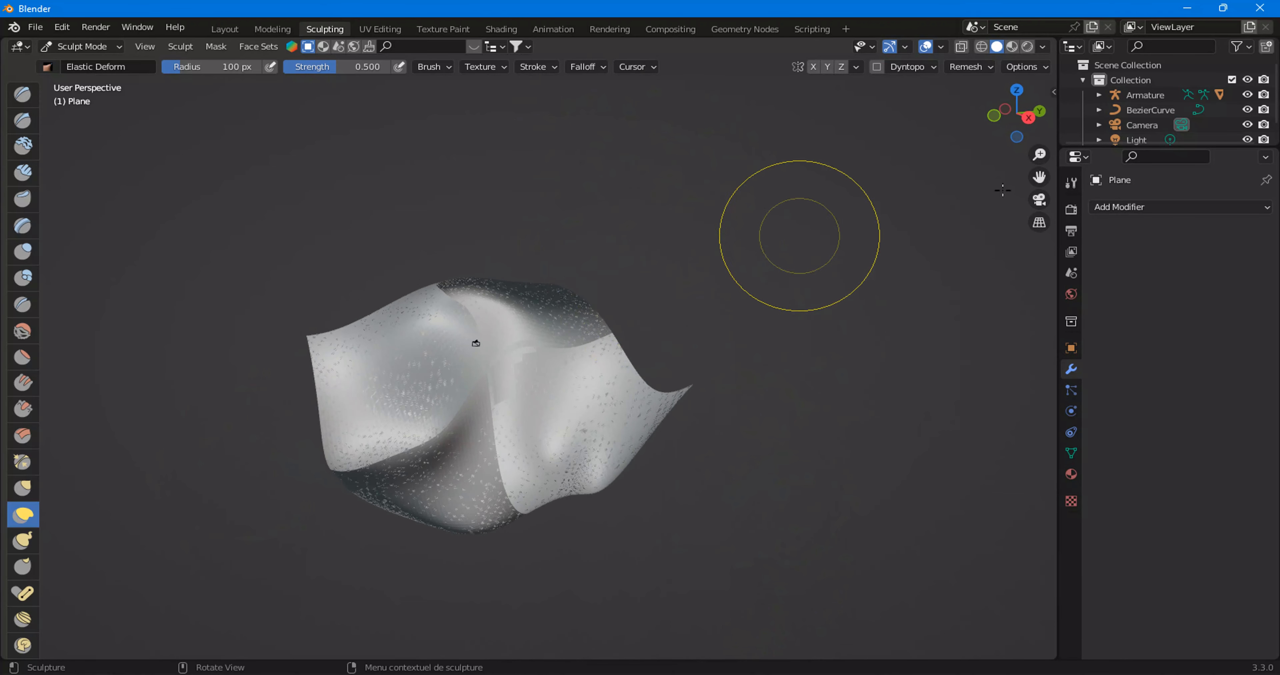
In the right view, raise the cloth's top into a hood-like peak and push its front edge back from the hand.
{"action": "left_click", "coordinate": [994, 116]}
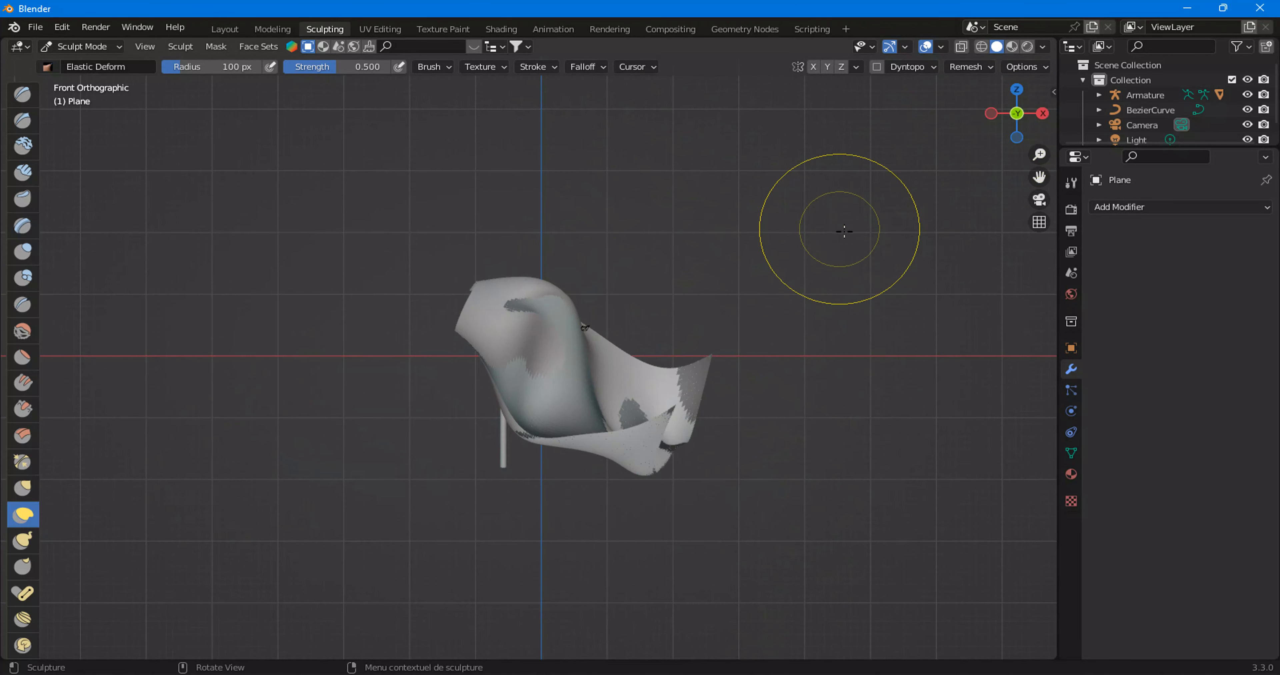
{"action": "left_click", "coordinate": [1043, 114]}
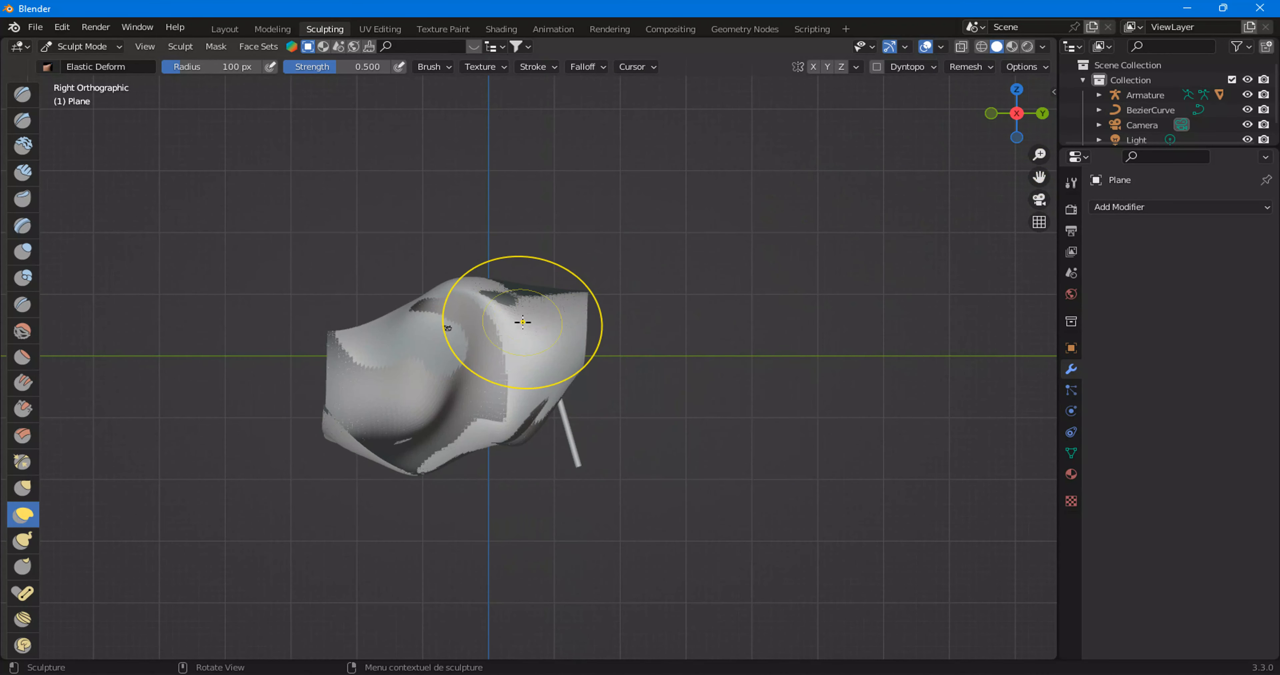
{"action": "scroll", "coordinate": [405, 224], "scroll_direction": "up", "scroll_amount": 3}
{"action": "left_click_drag", "start_coordinate": [405, 223], "coordinate": [405, 188]}
{"action": "mouse_move", "coordinate": [647, 165]}
{"action": "left_mouse_down"}
{"action": "mouse_move", "coordinate": [656, 275]}
{"action": "mouse_move", "coordinate": [542, 231]}
{"action": "left_mouse_up"}
{"action": "left_click_drag", "start_coordinate": [422, 192], "coordinate": [395, 186]}
{"action": "left_click_drag", "start_coordinate": [596, 298], "coordinate": [526, 278]}
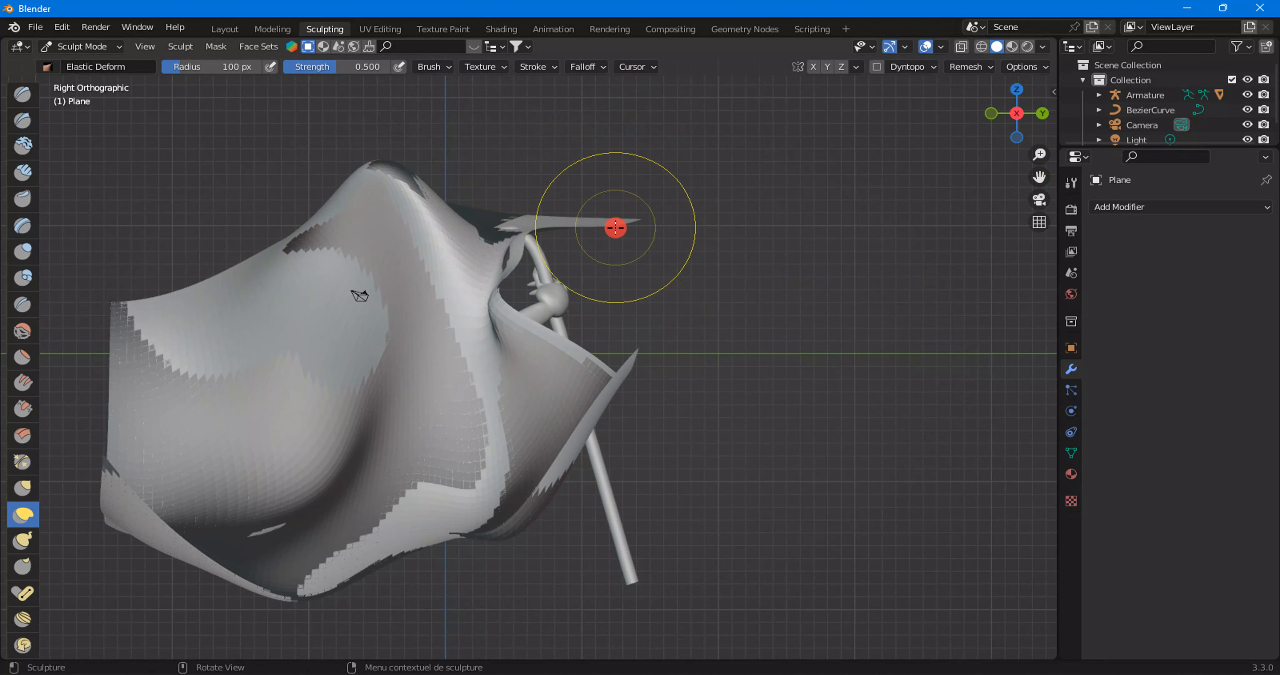
Pull the cloth's front flap back off the cane handle and drag its front opening down below the forearm.
{"action": "left_click_drag", "start_coordinate": [608, 229], "coordinate": [373, 291]}
{"action": "mouse_move", "coordinate": [541, 229]}
{"action": "left_mouse_down"}
{"action": "mouse_move", "coordinate": [457, 437]}
{"action": "mouse_move", "coordinate": [456, 421]}
{"action": "left_mouse_up"}
{"action": "left_click_drag", "start_coordinate": [565, 330], "coordinate": [584, 541]}
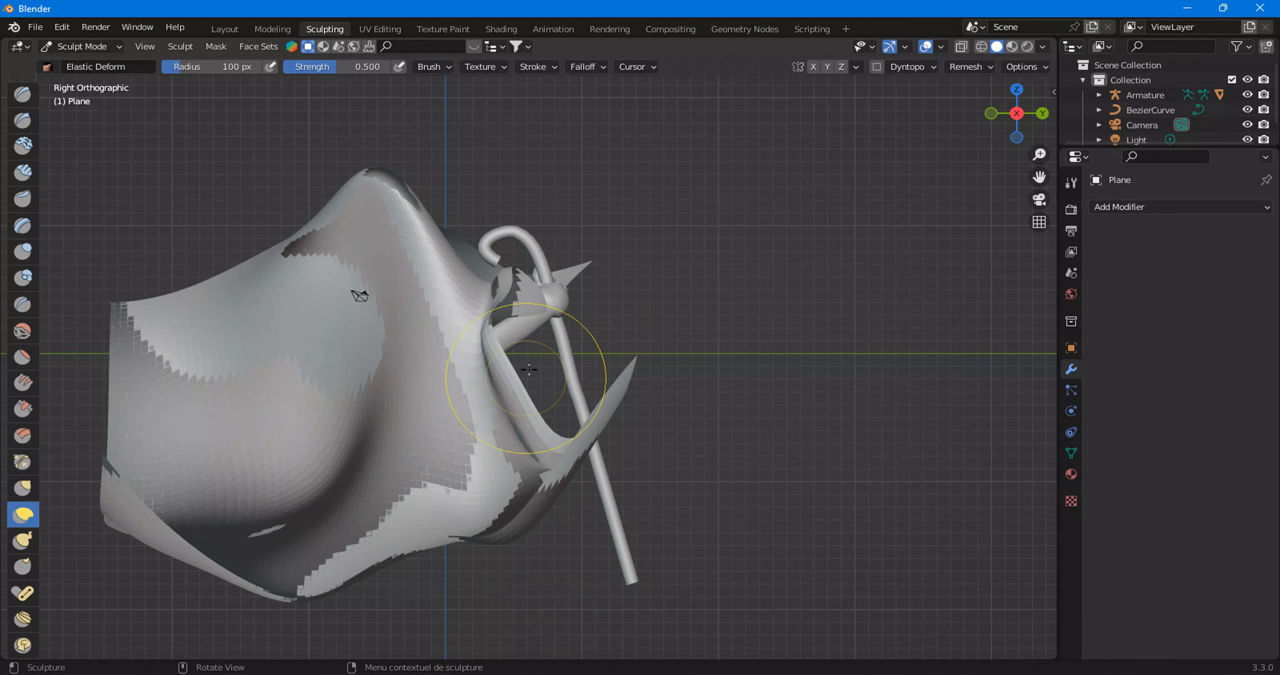
{"action": "mouse_move", "coordinate": [531, 382]}
{"action": "left_mouse_down"}
{"action": "mouse_move", "coordinate": [579, 563]}
{"action": "mouse_move", "coordinate": [576, 549]}
{"action": "left_mouse_up"}
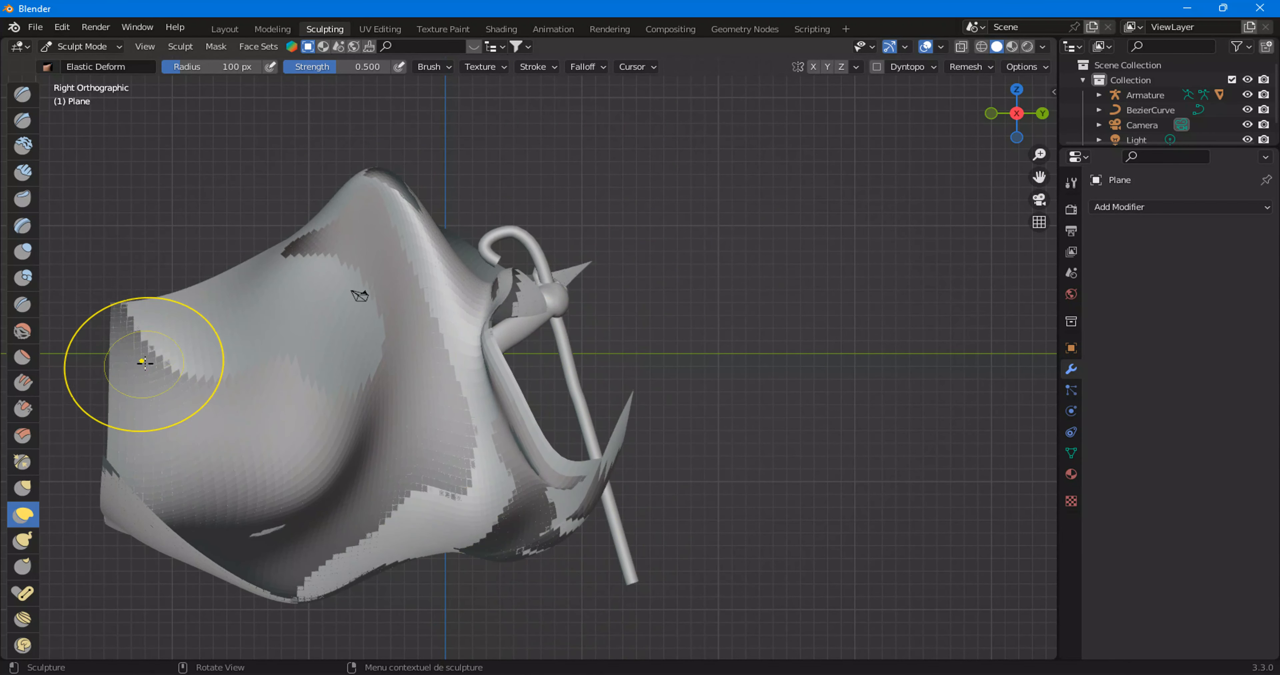
Pull the cloth's back edge and sides inward and down to form a narrower draped robe.
{"action": "scroll", "coordinate": [199, 375], "scroll_direction": "down", "scroll_amount": 3}
{"action": "mouse_move", "coordinate": [291, 382]}
{"action": "left_mouse_down"}
{"action": "mouse_move", "coordinate": [557, 625]}
{"action": "mouse_move", "coordinate": [547, 601]}
{"action": "left_mouse_up"}
{"action": "left_click_drag", "start_coordinate": [371, 350], "coordinate": [456, 499]}
{"action": "mouse_move", "coordinate": [331, 451]}
{"action": "left_mouse_down"}
{"action": "mouse_move", "coordinate": [586, 620]}
{"action": "mouse_move", "coordinate": [531, 562]}
{"action": "mouse_move", "coordinate": [457, 559]}
{"action": "mouse_move", "coordinate": [550, 644]}
{"action": "mouse_move", "coordinate": [587, 497]}
{"action": "left_mouse_up"}
{"action": "mouse_move", "coordinate": [599, 422]}
{"action": "left_mouse_down"}
{"action": "mouse_move", "coordinate": [561, 477]}
{"action": "mouse_move", "coordinate": [543, 456]}
{"action": "left_mouse_up"}
{"action": "scroll", "coordinate": [466, 499], "scroll_direction": "up", "scroll_amount": 5}
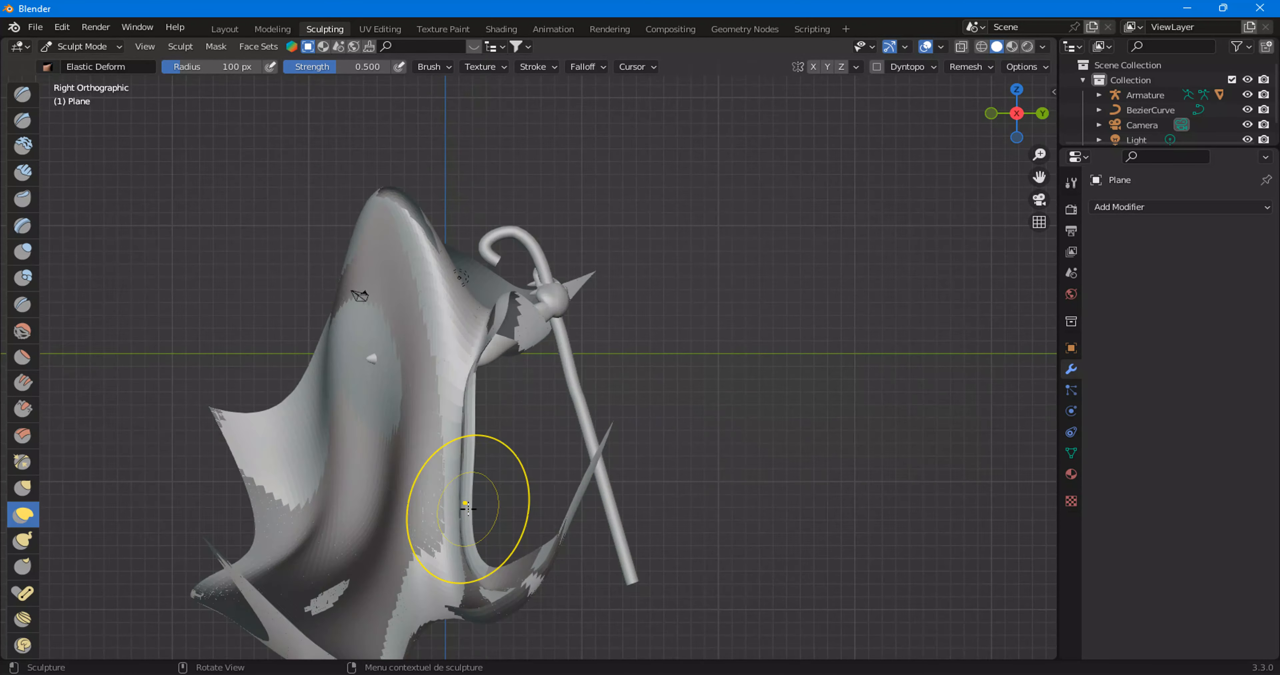
Push the lower front cloth inward and reshape the sleeve area around the forearm and cane handle.
{"action": "mouse_move", "coordinate": [608, 491]}
{"action": "left_mouse_down"}
{"action": "mouse_move", "coordinate": [580, 628]}
{"action": "mouse_move", "coordinate": [485, 460]}
{"action": "left_mouse_up"}
{"action": "left_click_drag", "start_coordinate": [493, 200], "coordinate": [420, 408]}
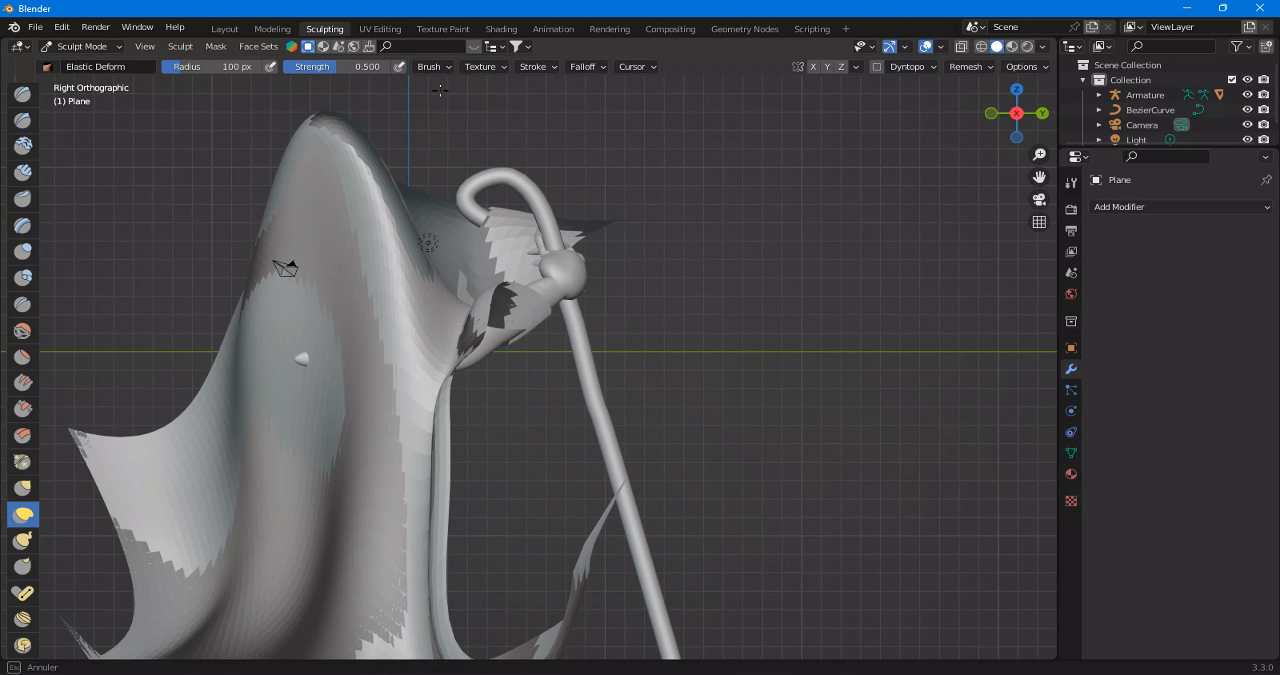
{"action": "mouse_move", "coordinate": [478, 325]}
{"action": "left_mouse_down"}
{"action": "mouse_move", "coordinate": [457, 377]}
{"action": "mouse_move", "coordinate": [466, 334]}
{"action": "left_mouse_up"}
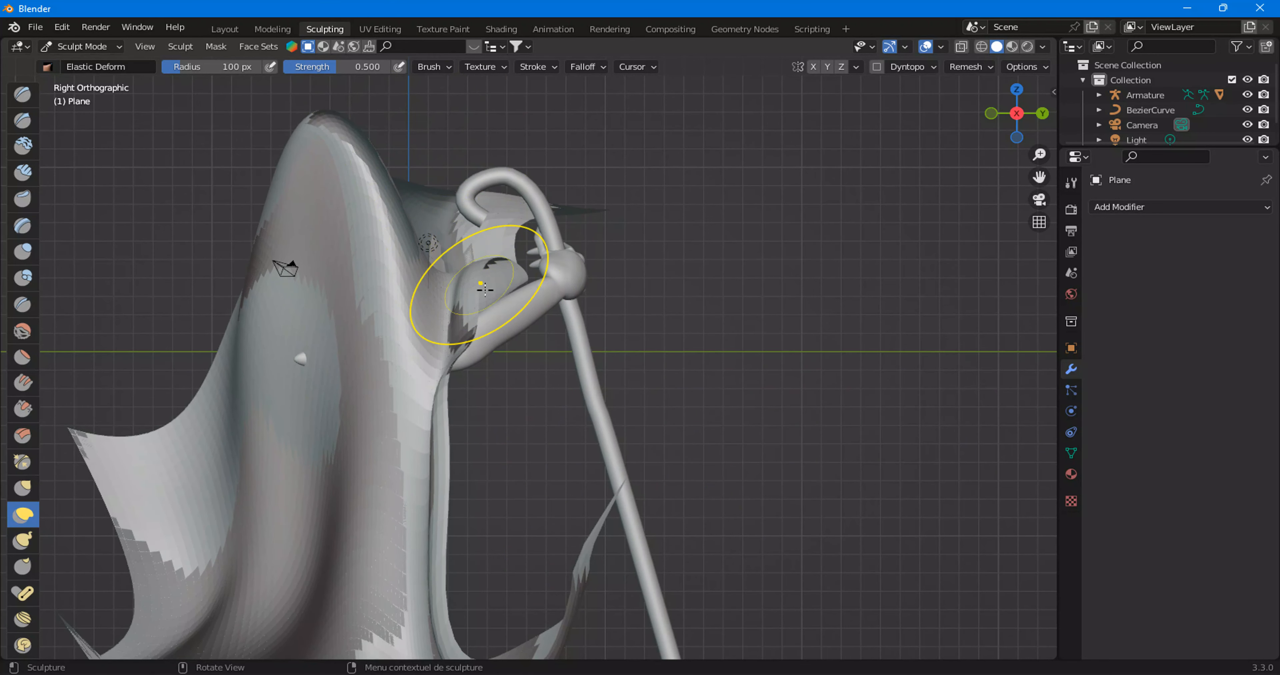
{"action": "mouse_move", "coordinate": [484, 290]}
{"action": "left_mouse_down"}
{"action": "mouse_move", "coordinate": [510, 291]}
{"action": "mouse_move", "coordinate": [398, 13]}
{"action": "left_mouse_up"}
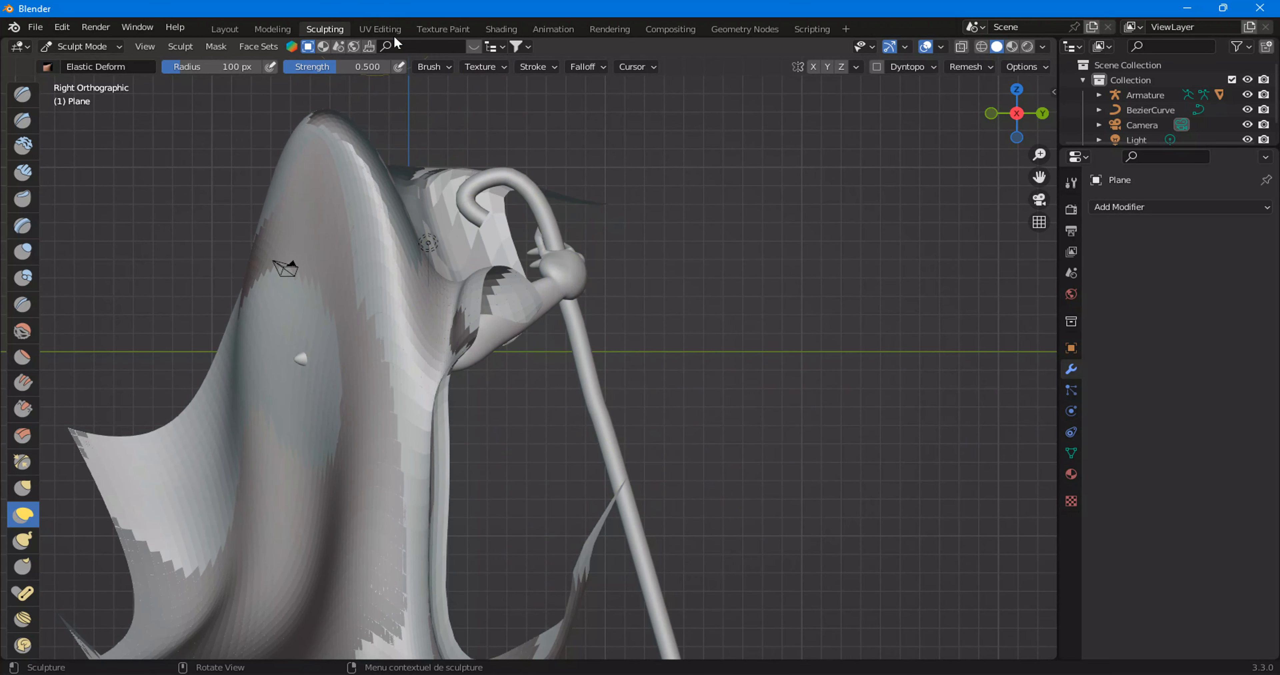
{"action": "left_click_drag", "start_coordinate": [483, 282], "coordinate": [414, 351]}
From an angled view, lift the cloth above the arm and pull its front edge down over the upper arm.
{"action": "middle_click_drag", "start_coordinate": [415, 351], "coordinate": [470, 270]}
{"action": "mouse_move", "coordinate": [470, 270]}
{"action": "left_mouse_down"}
{"action": "mouse_move", "coordinate": [472, 34]}
{"action": "mouse_move", "coordinate": [486, 35]}
{"action": "mouse_move", "coordinate": [491, 60]}
{"action": "left_mouse_up"}
{"action": "mouse_move", "coordinate": [431, 221]}
{"action": "left_mouse_down"}
{"action": "mouse_move", "coordinate": [571, 425]}
{"action": "mouse_move", "coordinate": [559, 431]}
{"action": "left_mouse_up"}
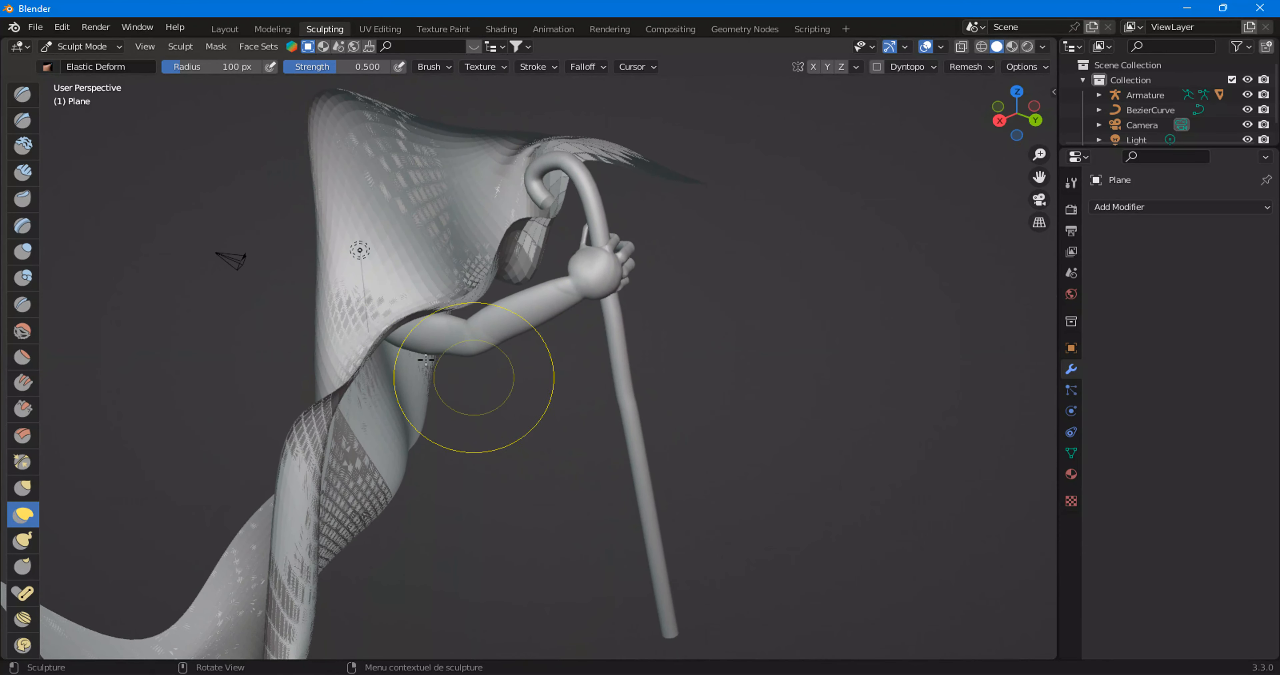
{"action": "left_click_drag", "start_coordinate": [384, 346], "coordinate": [458, 422]}
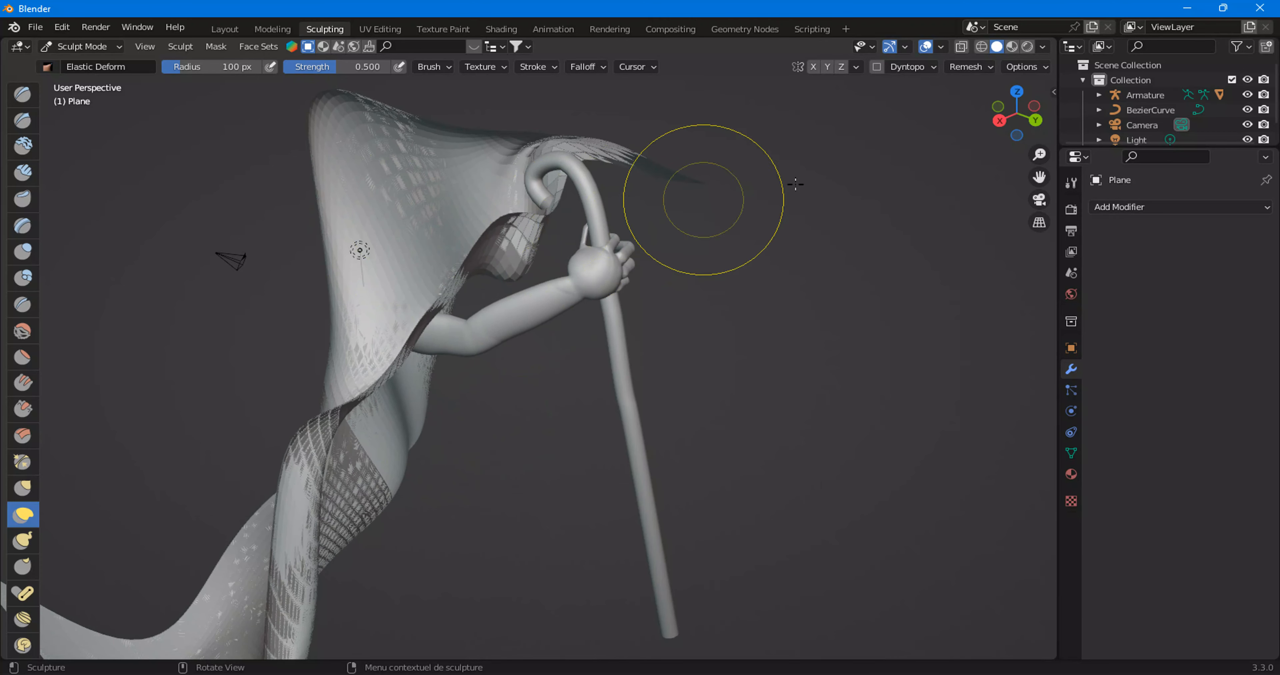
In the right view, pull the robe's chest and front edge forward toward the cane.
{"action": "left_click", "coordinate": [1000, 121]}
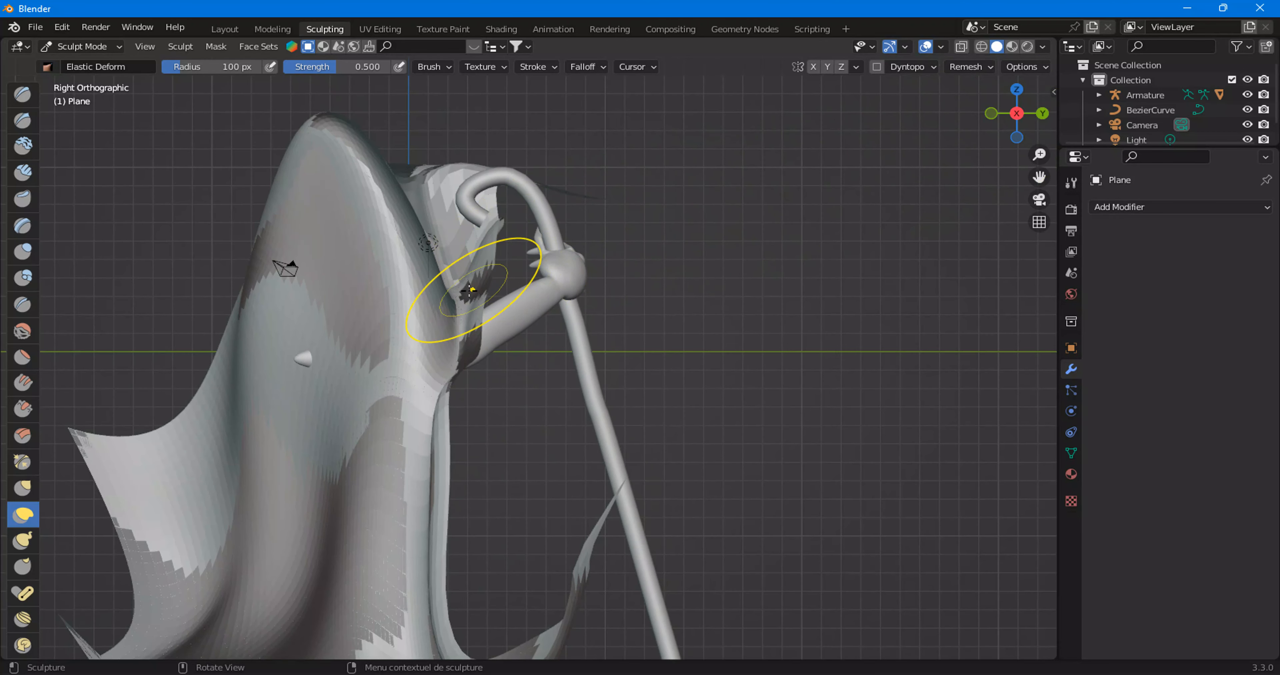
{"action": "left_click_drag", "start_coordinate": [474, 297], "coordinate": [668, 342]}
{"action": "mouse_move", "coordinate": [432, 411]}
{"action": "left_mouse_down"}
{"action": "mouse_move", "coordinate": [715, 406]}
{"action": "mouse_move", "coordinate": [716, 417]}
{"action": "left_mouse_up"}
Orbit to the robe's side and pull its lower flaps and back edge inward with Elastic Deform.
{"action": "scroll", "coordinate": [467, 488], "scroll_direction": "down", "scroll_amount": 3}
{"action": "mouse_move", "coordinate": [467, 488]}
{"action": "middle_mouse_down"}
{"action": "mouse_move", "coordinate": [517, 522]}
{"action": "mouse_move", "coordinate": [732, 394]}
{"action": "mouse_move", "coordinate": [670, 433]}
{"action": "mouse_move", "coordinate": [477, 427]}
{"action": "middle_mouse_up"}
{"action": "middle_click_drag", "start_coordinate": [730, 410], "coordinate": [497, 431]}
{"action": "left_click_drag", "start_coordinate": [663, 440], "coordinate": [476, 394]}
{"action": "left_click_drag", "start_coordinate": [735, 507], "coordinate": [551, 536]}
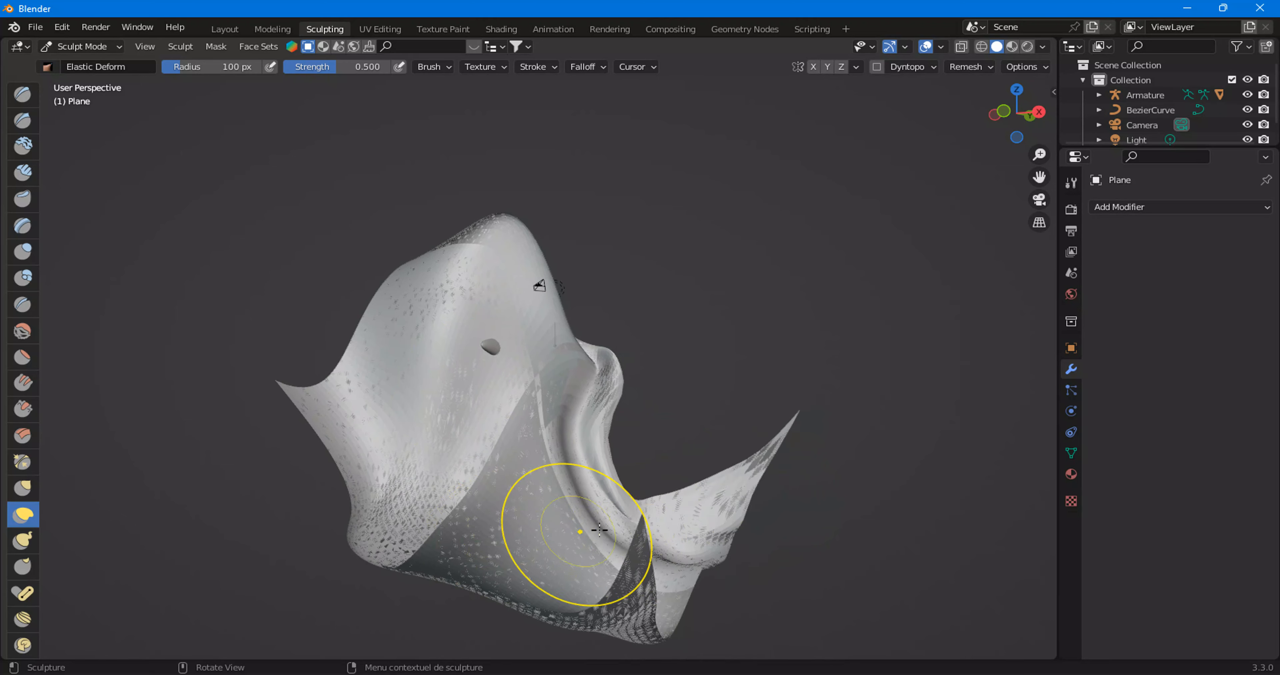
{"action": "left_click_drag", "start_coordinate": [680, 522], "coordinate": [520, 545]}
{"action": "left_click_drag", "start_coordinate": [358, 389], "coordinate": [485, 485]}
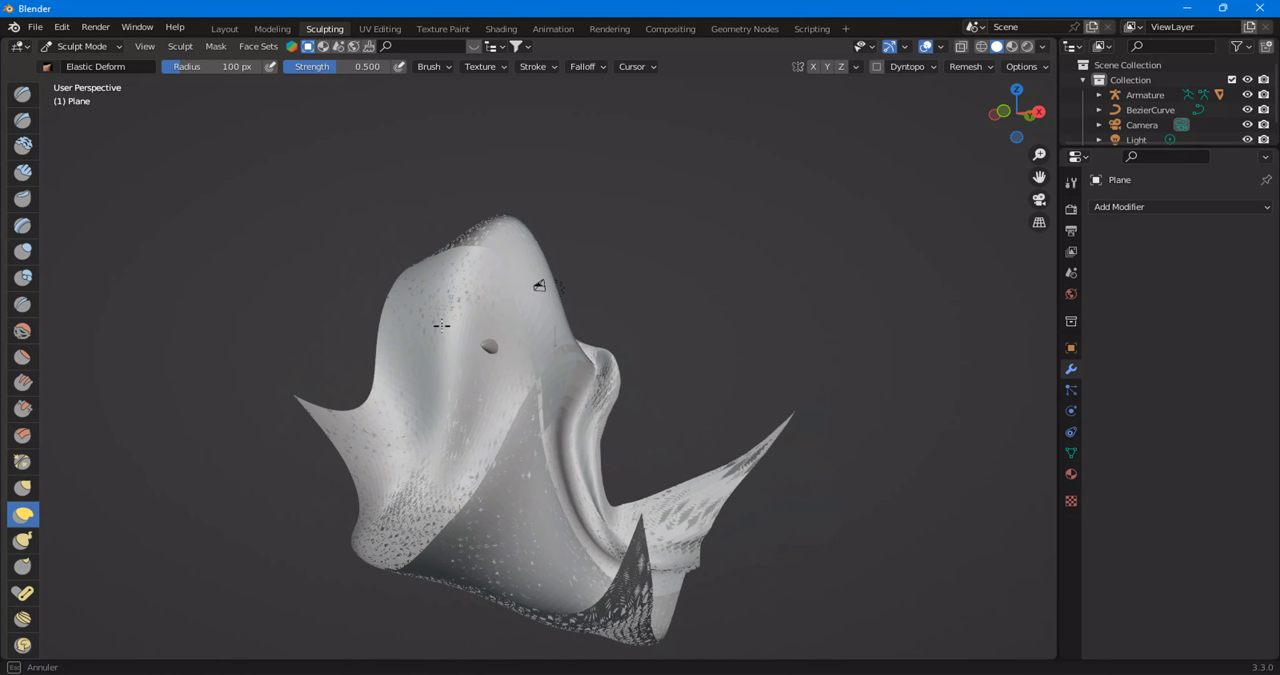
{"action": "mouse_move", "coordinate": [485, 485]}
{"action": "middle_mouse_down"}
{"action": "mouse_move", "coordinate": [774, 407]}
{"action": "mouse_move", "coordinate": [857, 422]}
{"action": "mouse_move", "coordinate": [900, 409]}
{"action": "middle_mouse_up"}
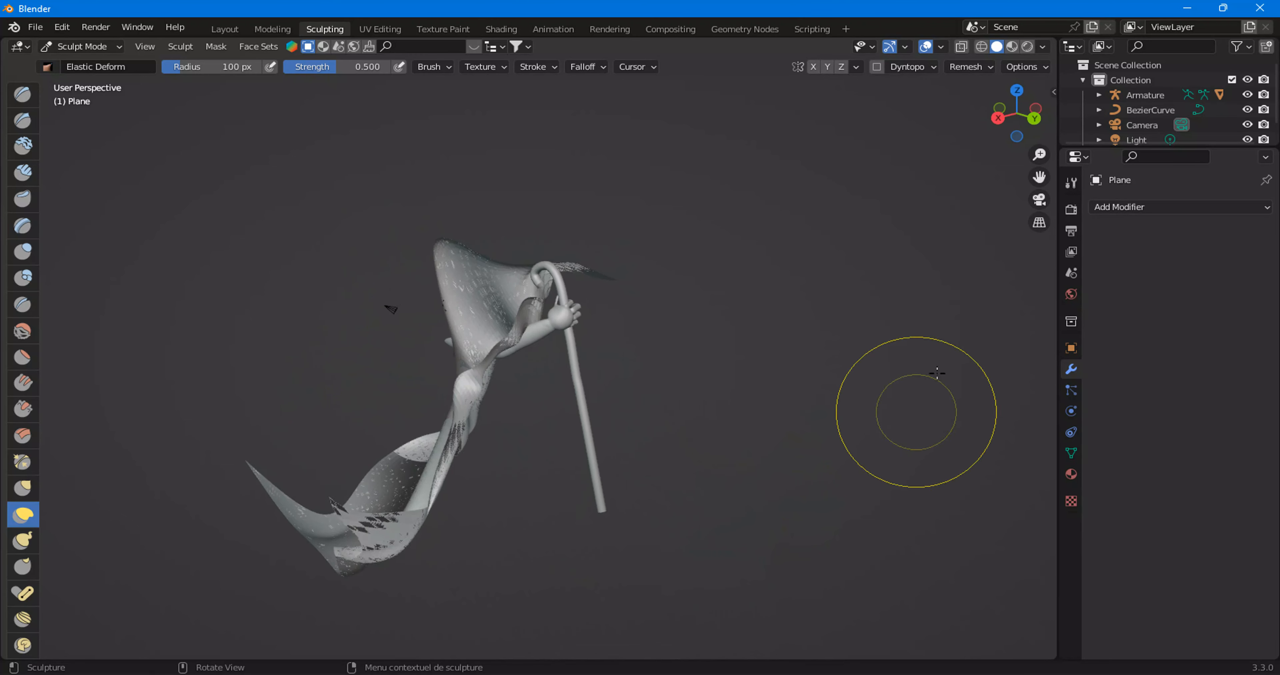
Push the cloth near the hand up and back to uncover the forearm, and return to the right view.
{"action": "left_click", "coordinate": [998, 117]}
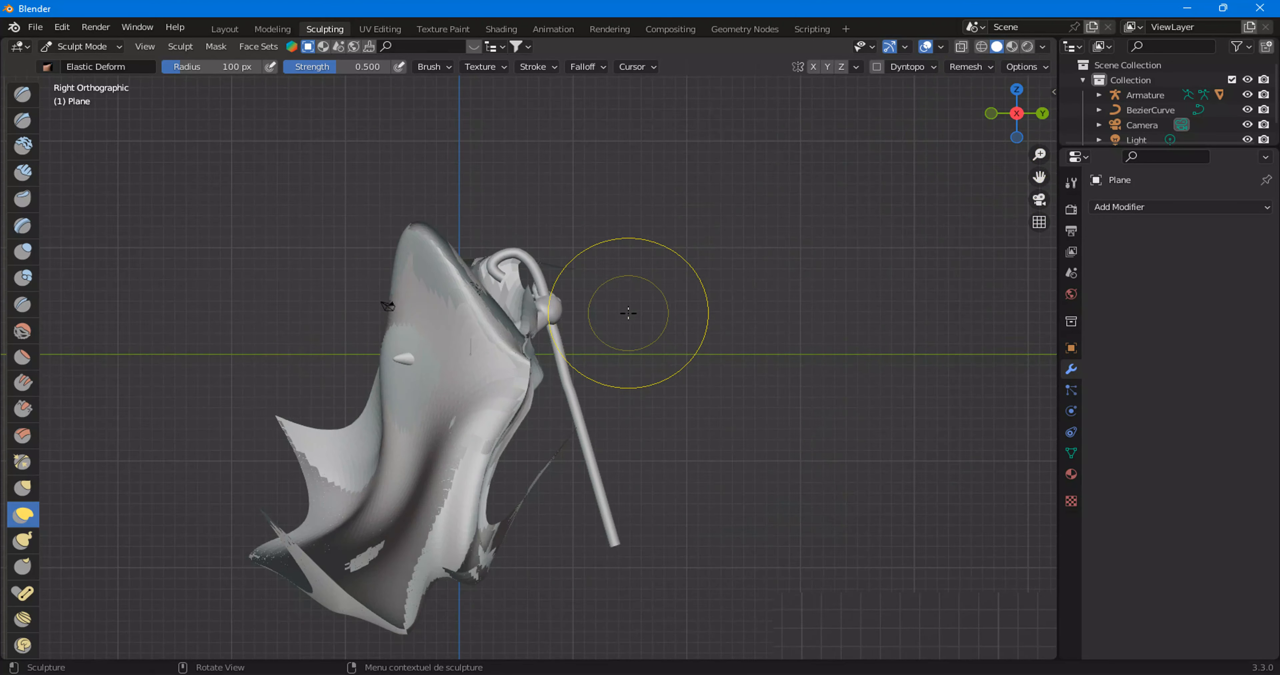
{"action": "scroll", "coordinate": [546, 244], "scroll_direction": "up", "scroll_amount": 5}
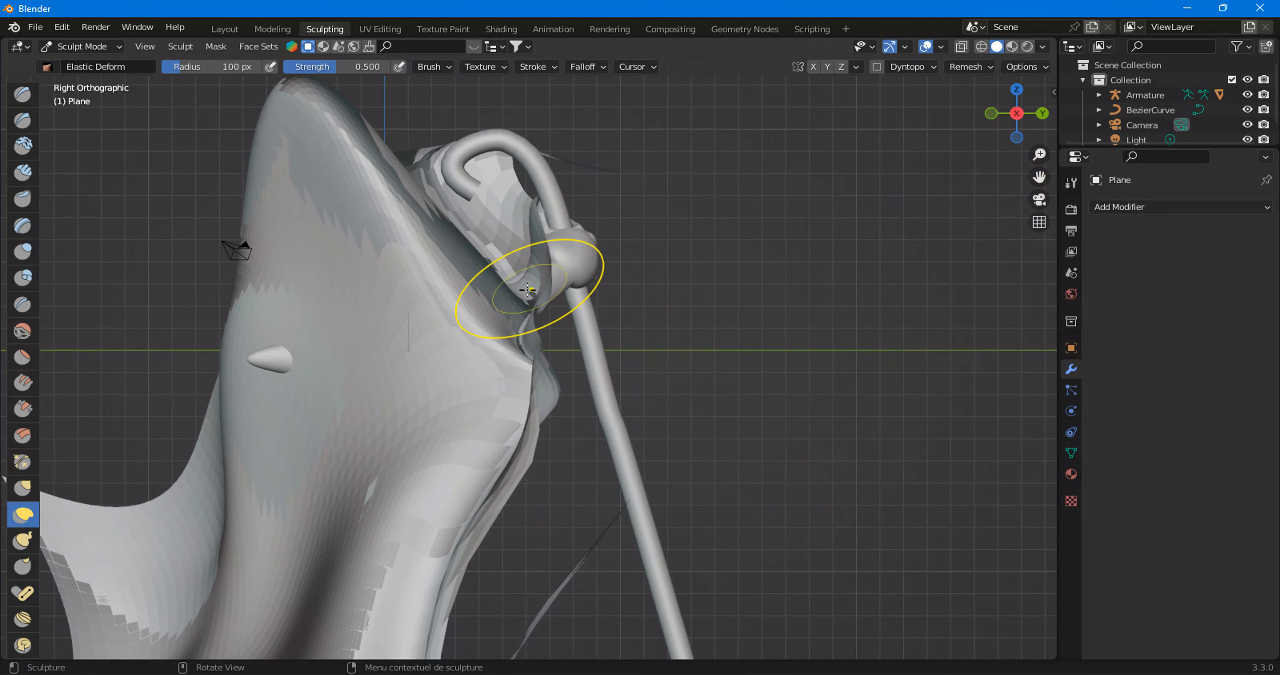
{"action": "mouse_move", "coordinate": [527, 290]}
{"action": "middle_mouse_down"}
{"action": "mouse_move", "coordinate": [423, 284]}
{"action": "mouse_move", "coordinate": [385, 303]}
{"action": "mouse_move", "coordinate": [405, 363]}
{"action": "middle_mouse_up"}
{"action": "left_click_drag", "start_coordinate": [468, 303], "coordinate": [330, 82]}
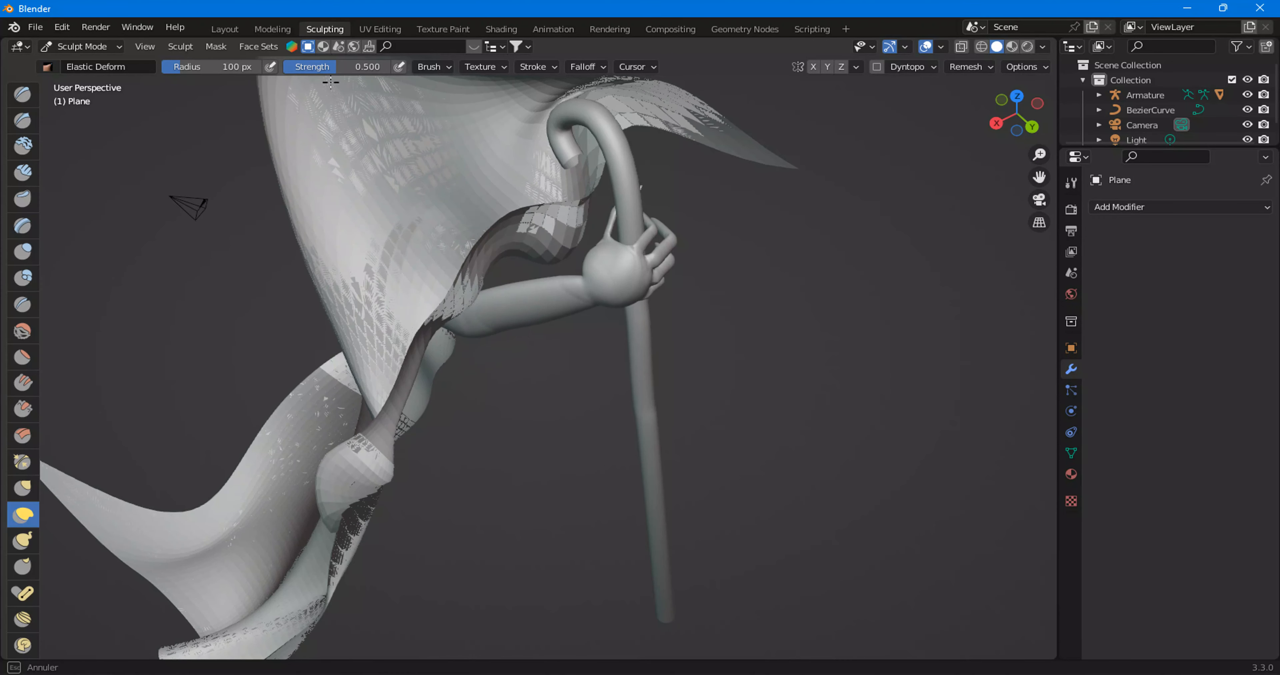
{"action": "left_click_drag", "start_coordinate": [500, 194], "coordinate": [510, 87]}
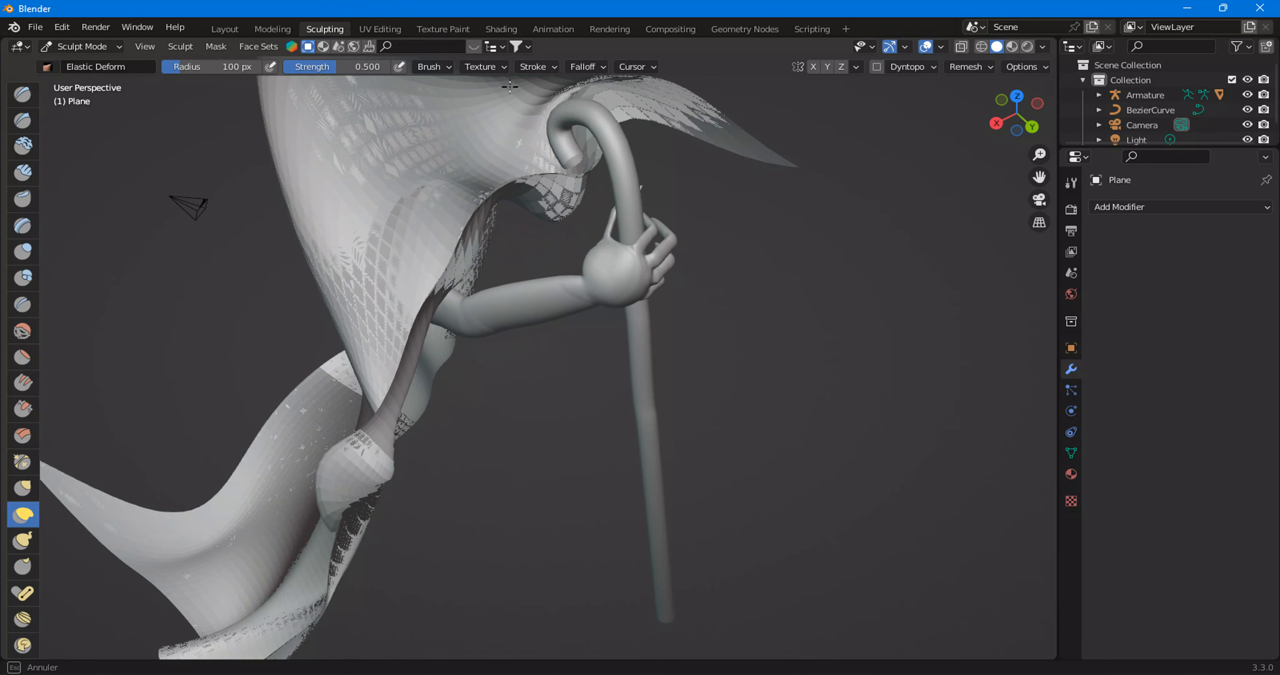
{"action": "left_click", "coordinate": [996, 123]}
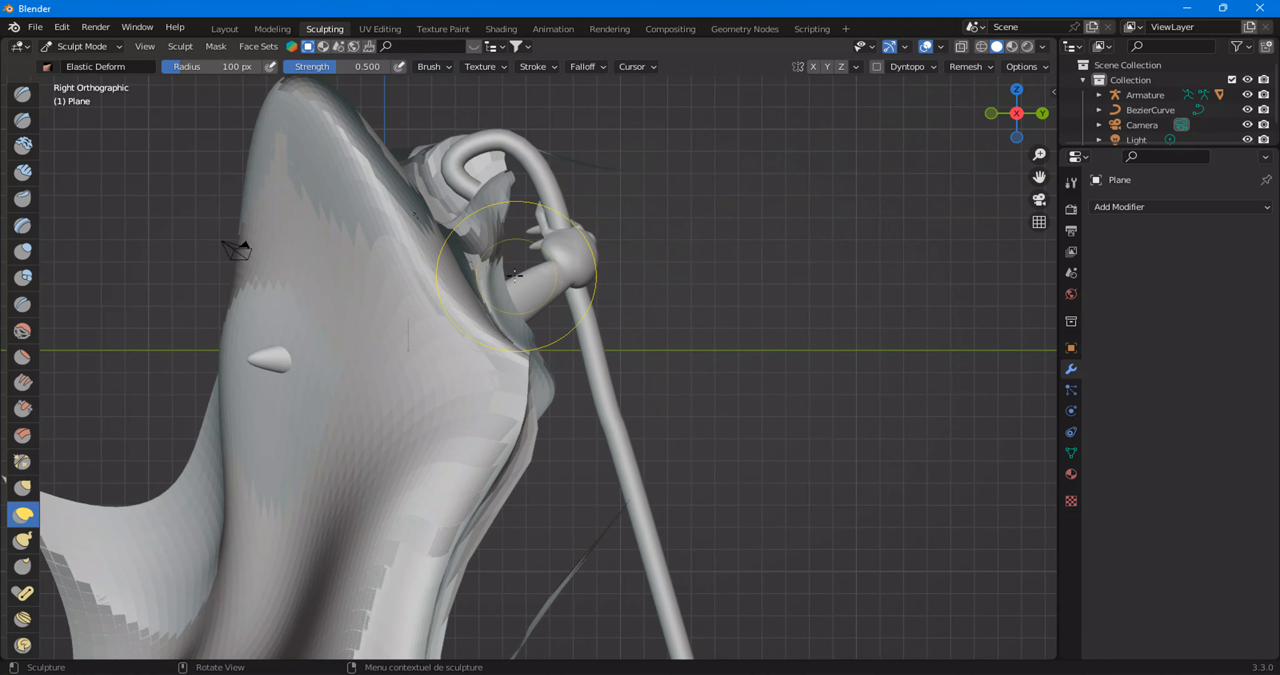
Pull the cloak's front edge toward the hand and push its upper back outward behind the hood with Elastic Deform.
{"action": "left_click_drag", "start_coordinate": [480, 271], "coordinate": [681, 233]}
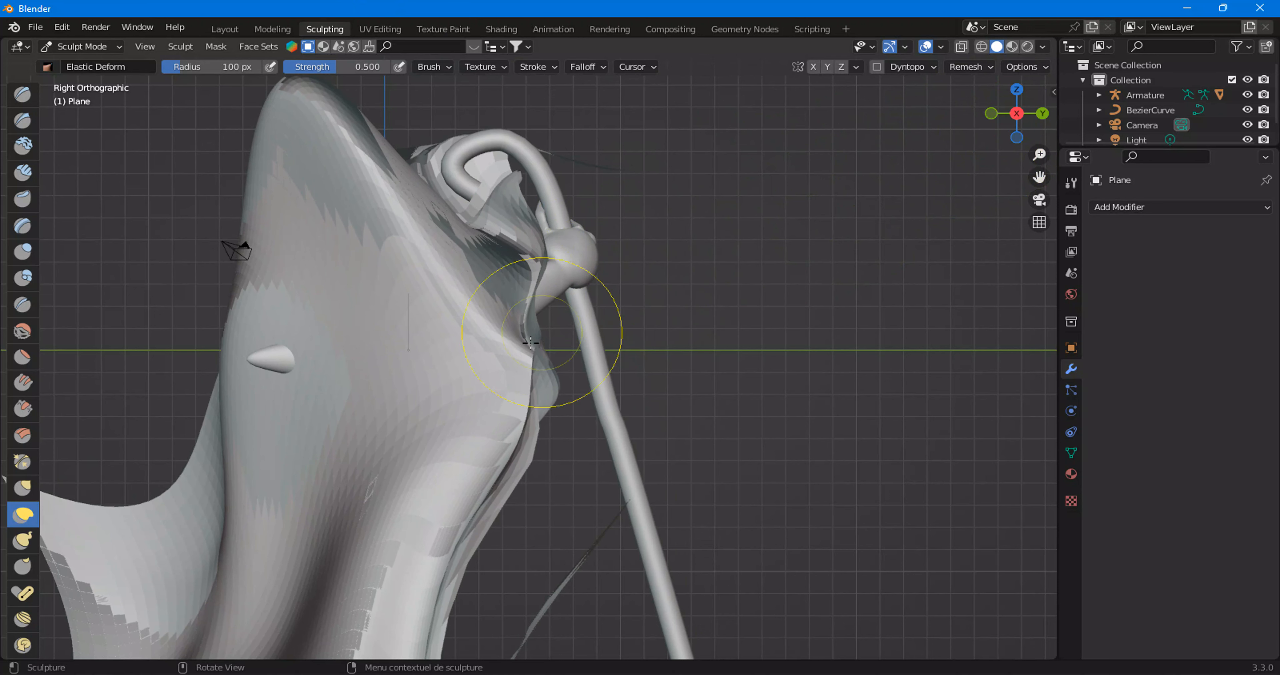
{"action": "left_click_drag", "start_coordinate": [531, 342], "coordinate": [579, 357]}
{"action": "left_click_drag", "start_coordinate": [497, 267], "coordinate": [394, 163]}
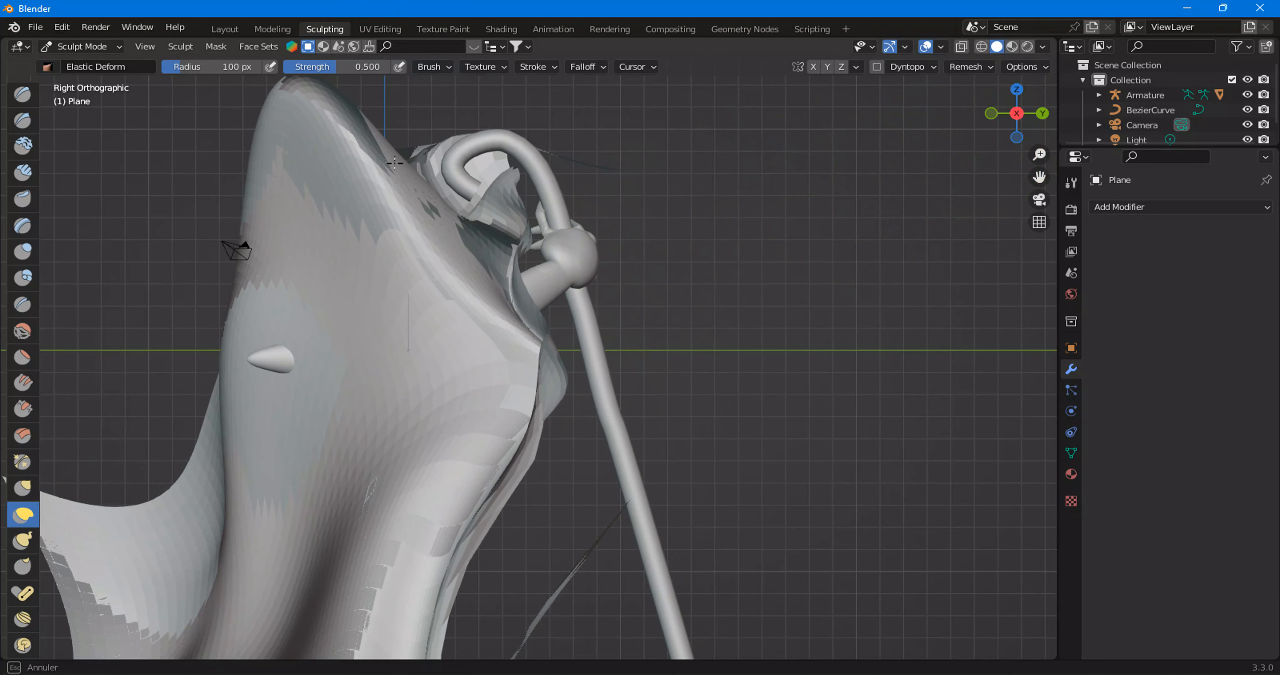
{"action": "mouse_move", "coordinate": [408, 219]}
{"action": "left_mouse_down"}
{"action": "mouse_move", "coordinate": [374, 305]}
{"action": "mouse_move", "coordinate": [349, 314]}
{"action": "mouse_move", "coordinate": [129, 171]}
{"action": "mouse_move", "coordinate": [115, 149]}
{"action": "left_mouse_up"}
{"action": "left_click_drag", "start_coordinate": [238, 385], "coordinate": [114, 386]}
{"action": "left_click_drag", "start_coordinate": [189, 422], "coordinate": [128, 454]}
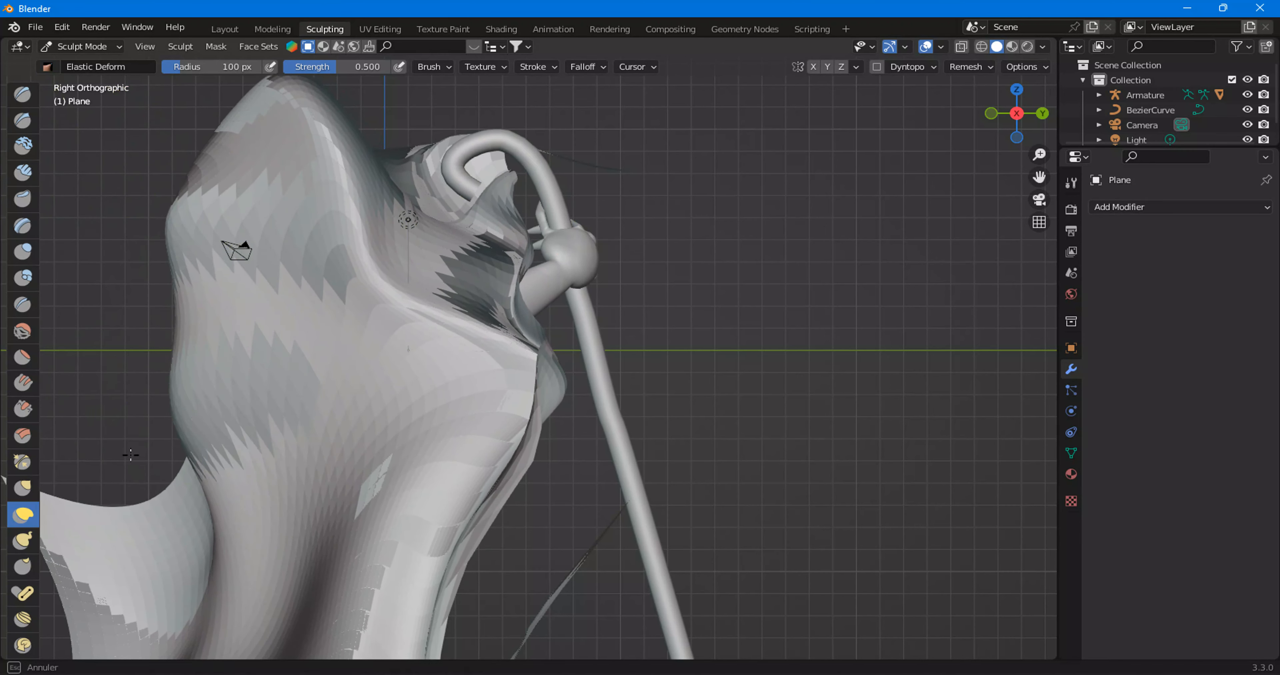
Pull the robe's lower back outward and its lower front toward the cane, and lift the cloth beside the cane's hook.
{"action": "scroll", "coordinate": [209, 403], "scroll_direction": "down", "scroll_amount": 5}
{"action": "left_click_drag", "start_coordinate": [399, 438], "coordinate": [199, 429]}
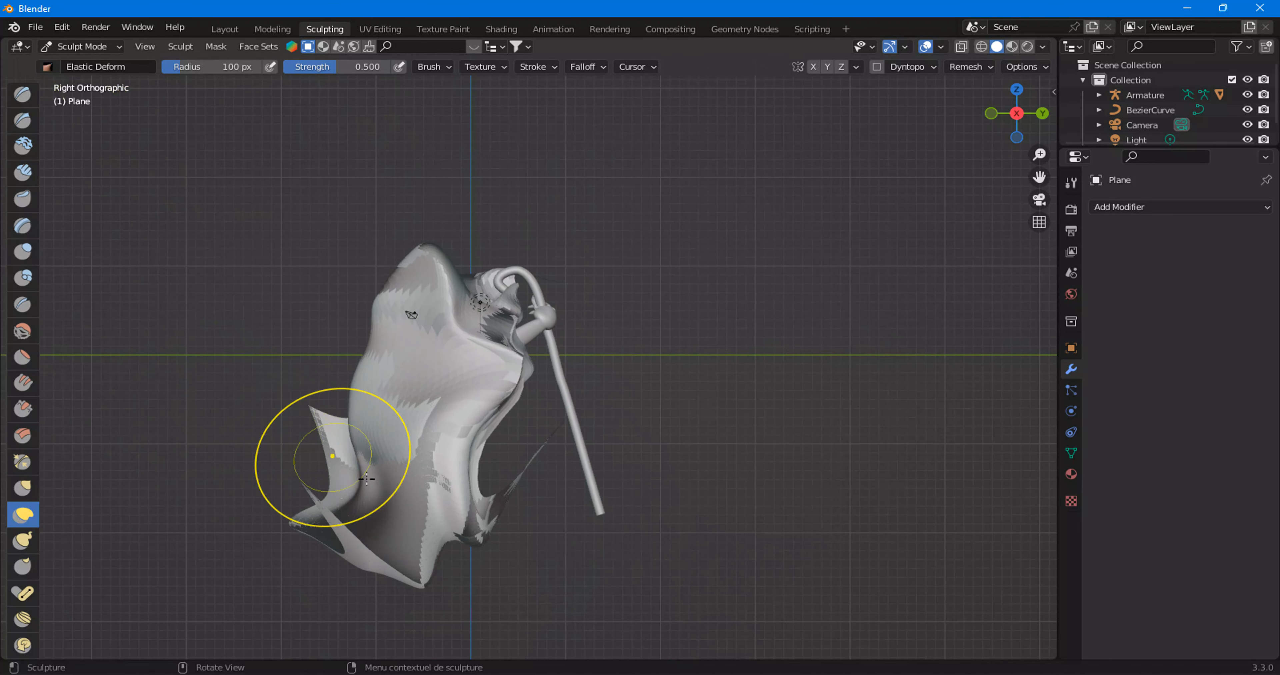
{"action": "left_click_drag", "start_coordinate": [476, 484], "coordinate": [604, 411]}
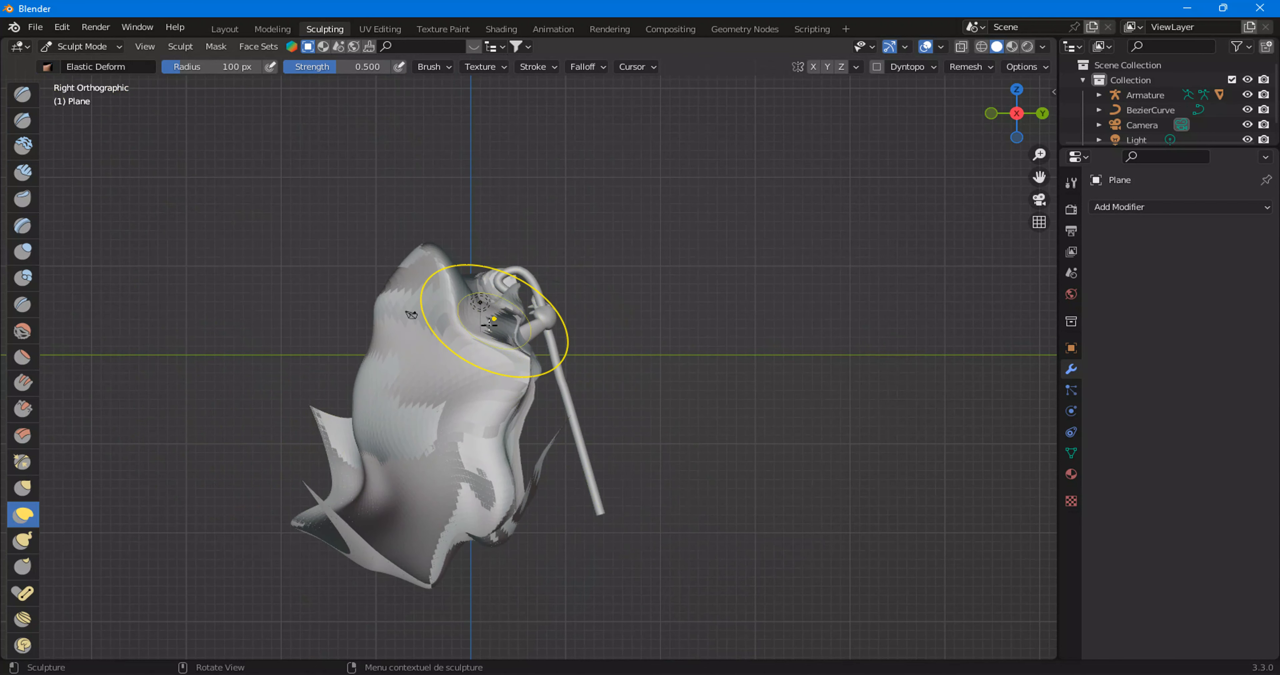
{"action": "left_click_drag", "start_coordinate": [489, 324], "coordinate": [490, 254]}
From the arm's side, pull the cloak's loose front edge down and back so it drapes over the forearm.
{"action": "middle_click_drag", "start_coordinate": [570, 288], "coordinate": [282, 301]}
{"action": "middle_click_drag", "start_coordinate": [576, 320], "coordinate": [488, 366]}
{"action": "scroll", "coordinate": [521, 335], "scroll_direction": "up", "scroll_amount": 4}
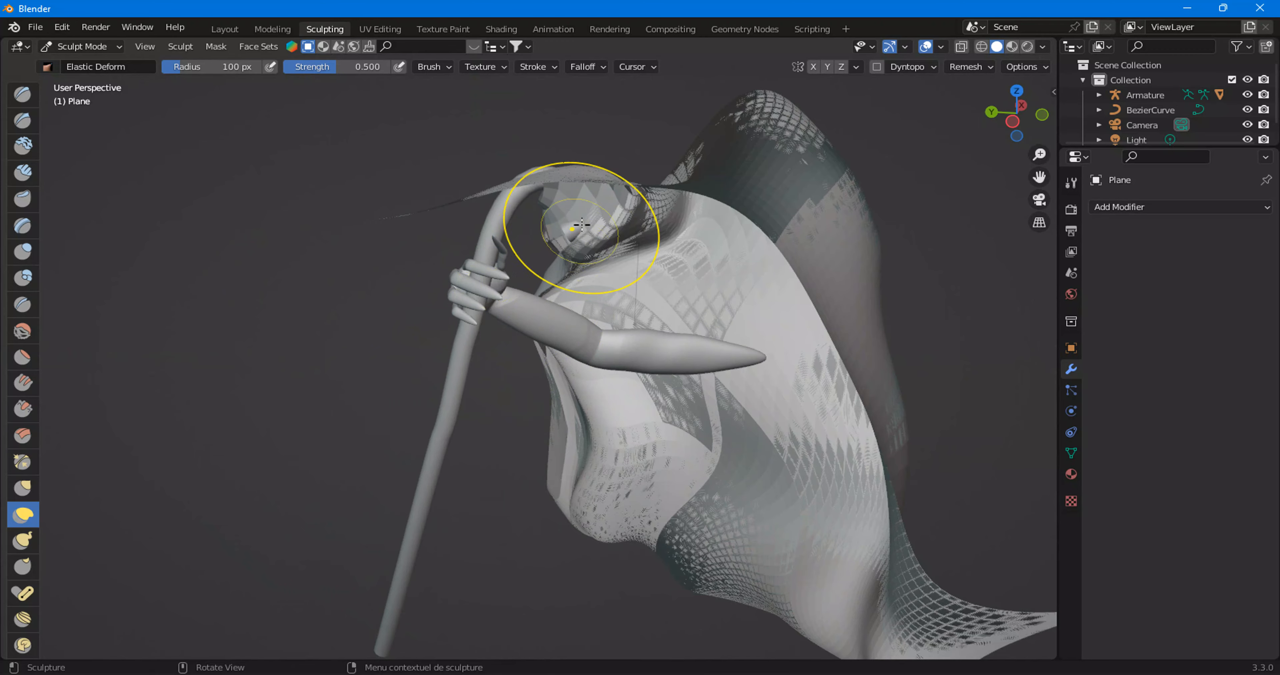
{"action": "mouse_move", "coordinate": [581, 226]}
{"action": "left_mouse_down"}
{"action": "mouse_move", "coordinate": [571, 298]}
{"action": "mouse_move", "coordinate": [574, 273]}
{"action": "mouse_move", "coordinate": [584, 355]}
{"action": "left_mouse_up"}
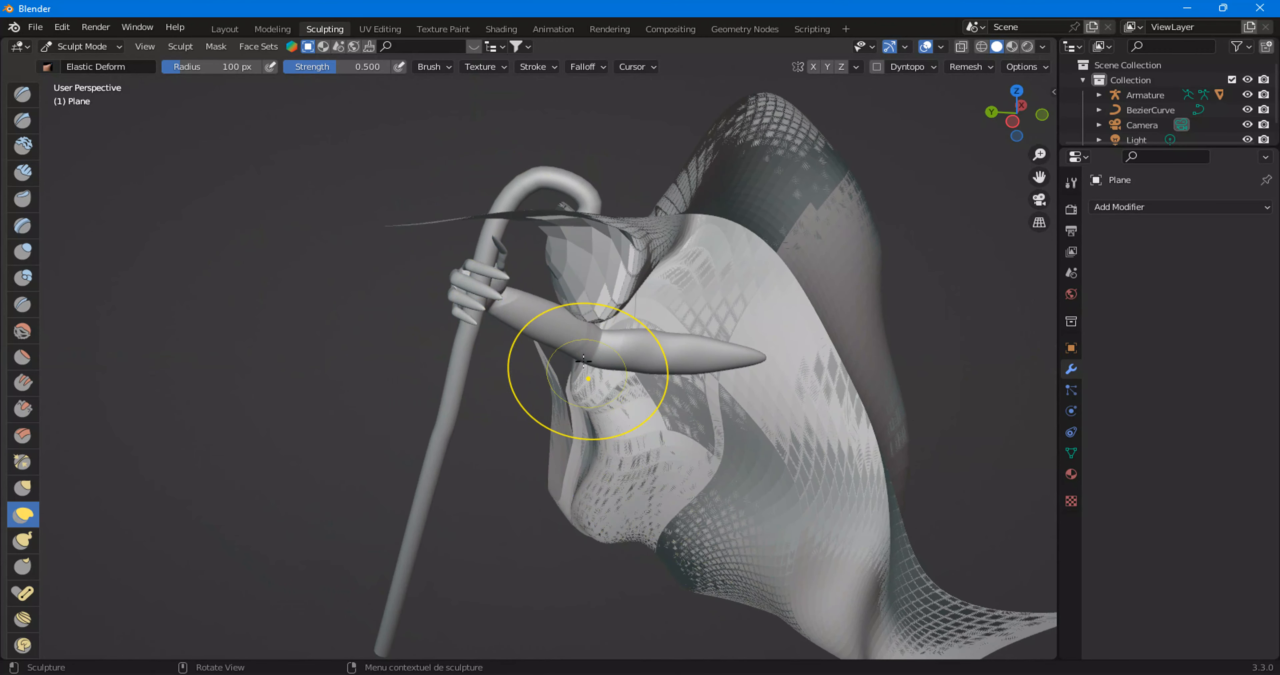
{"action": "left_click_drag", "start_coordinate": [592, 310], "coordinate": [534, 226]}
{"action": "scroll", "coordinate": [531, 222], "scroll_direction": "down", "scroll_amount": 1}
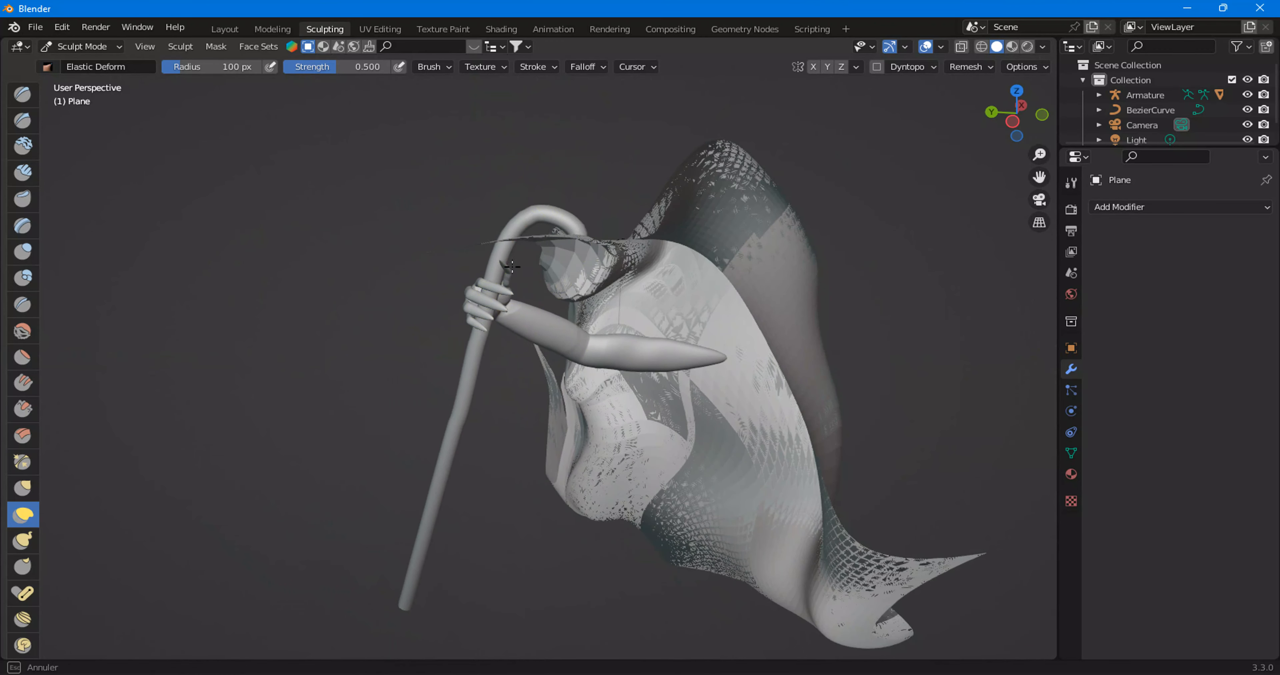
{"action": "mouse_move", "coordinate": [513, 266]}
{"action": "left_mouse_down"}
{"action": "mouse_move", "coordinate": [655, 605]}
{"action": "mouse_move", "coordinate": [648, 591]}
{"action": "left_mouse_up"}
{"action": "mouse_move", "coordinate": [489, 319]}
{"action": "left_mouse_down"}
{"action": "mouse_move", "coordinate": [607, 439]}
{"action": "mouse_move", "coordinate": [645, 438]}
{"action": "left_mouse_up"}
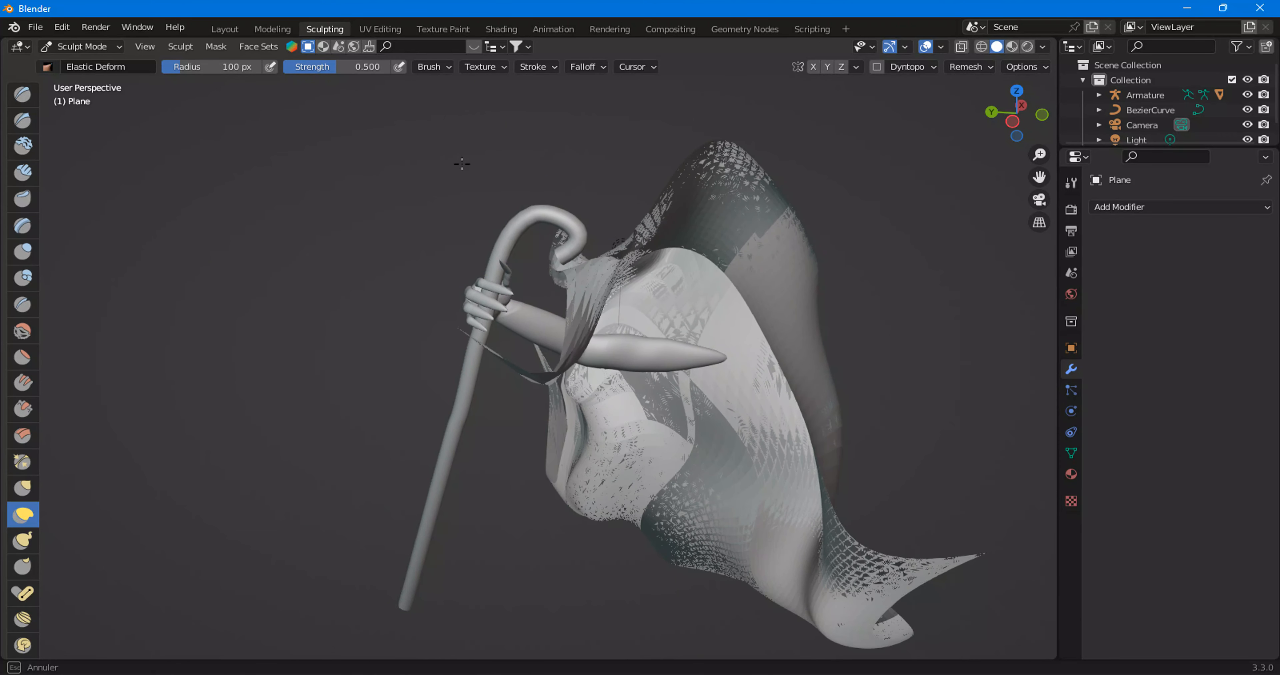
From the opposite side, pull the cloak's front edge forward over the forearm and upper arm.
{"action": "mouse_move", "coordinate": [462, 163]}
{"action": "middle_mouse_down"}
{"action": "mouse_move", "coordinate": [745, 268]}
{"action": "mouse_move", "coordinate": [585, 234]}
{"action": "middle_mouse_up"}
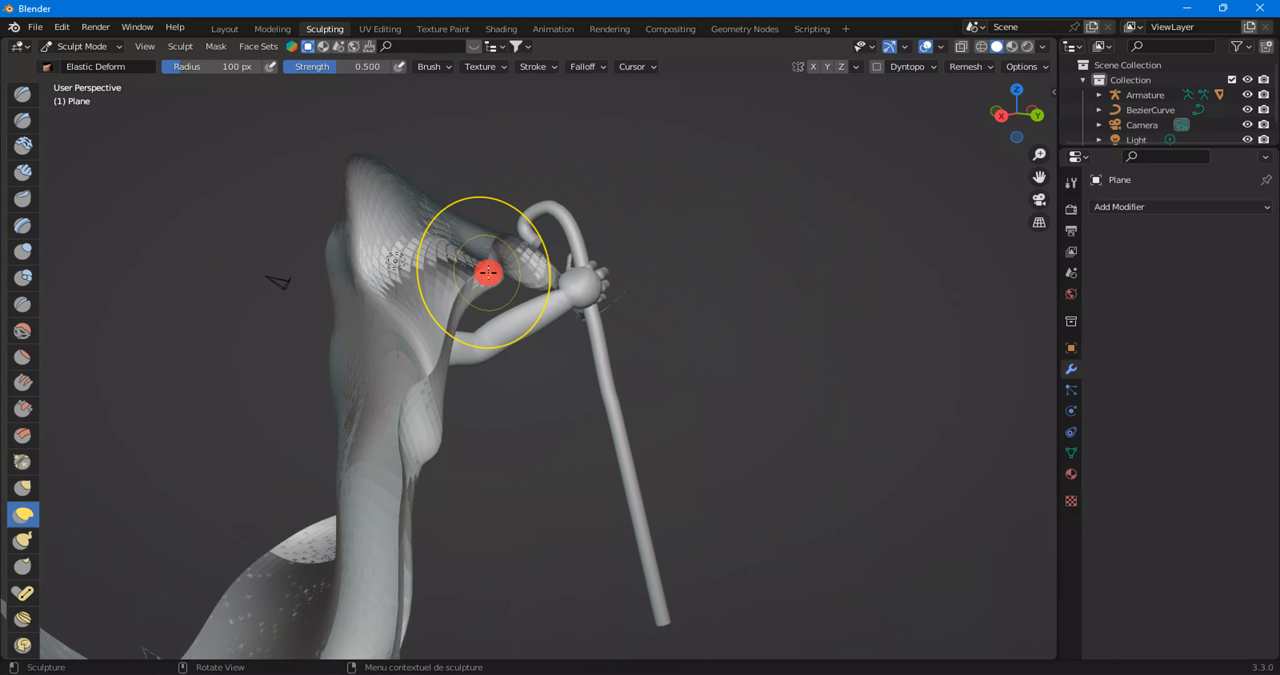
{"action": "left_click_drag", "start_coordinate": [488, 273], "coordinate": [612, 319]}
{"action": "left_click_drag", "start_coordinate": [453, 357], "coordinate": [545, 393]}
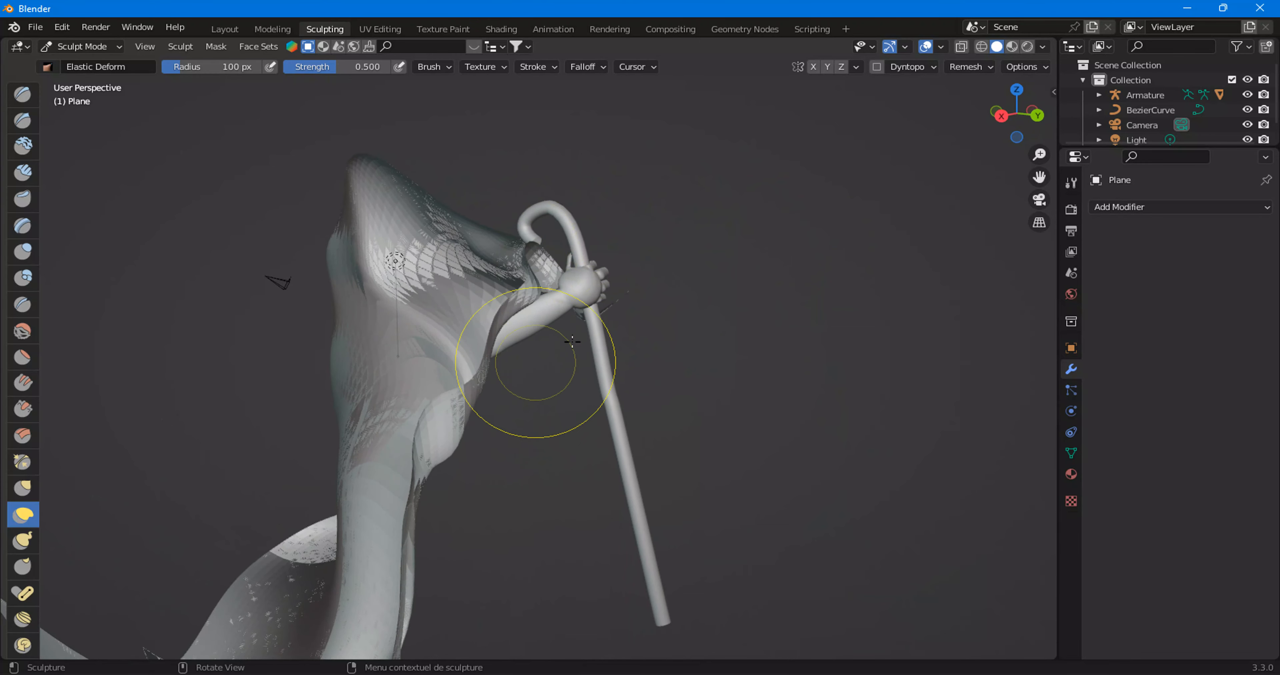
In the right view, pull the robe's front forward, push the peak beside the cane's hook back, and adjust the lower body.
{"action": "middle_click_drag", "start_coordinate": [572, 341], "coordinate": [695, 331]}
{"action": "left_click", "coordinate": [1034, 114]}
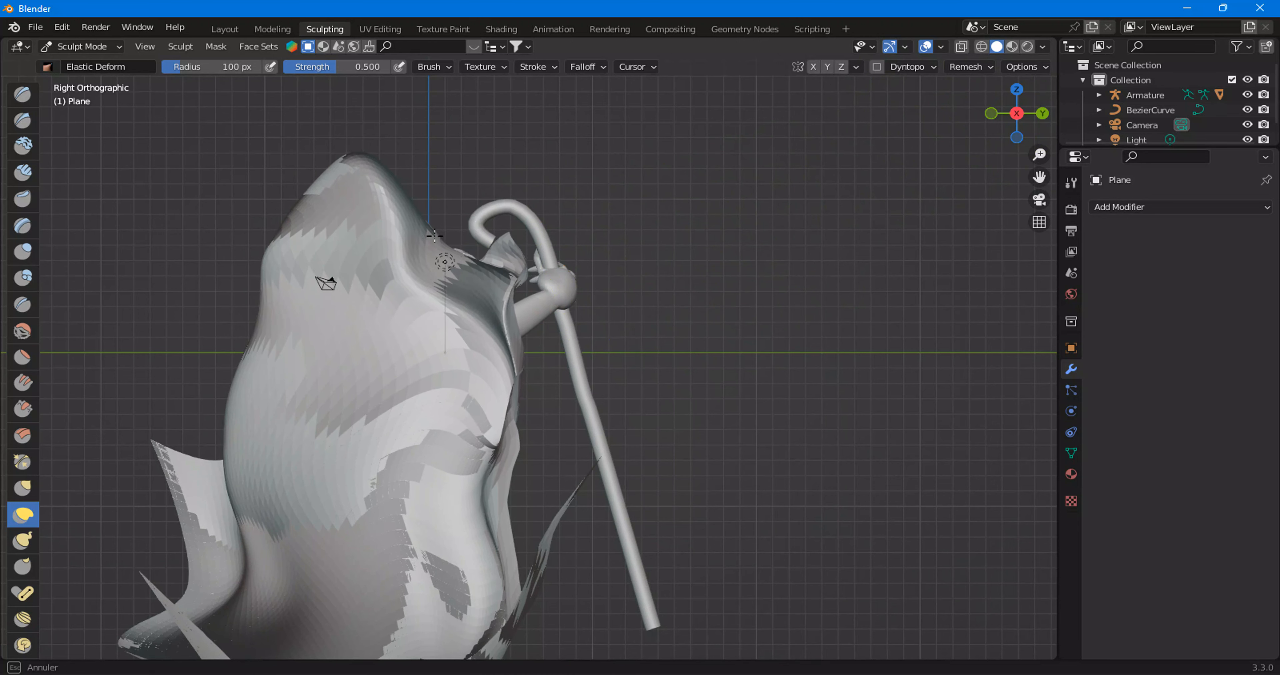
{"action": "left_click_drag", "start_coordinate": [470, 377], "coordinate": [576, 344]}
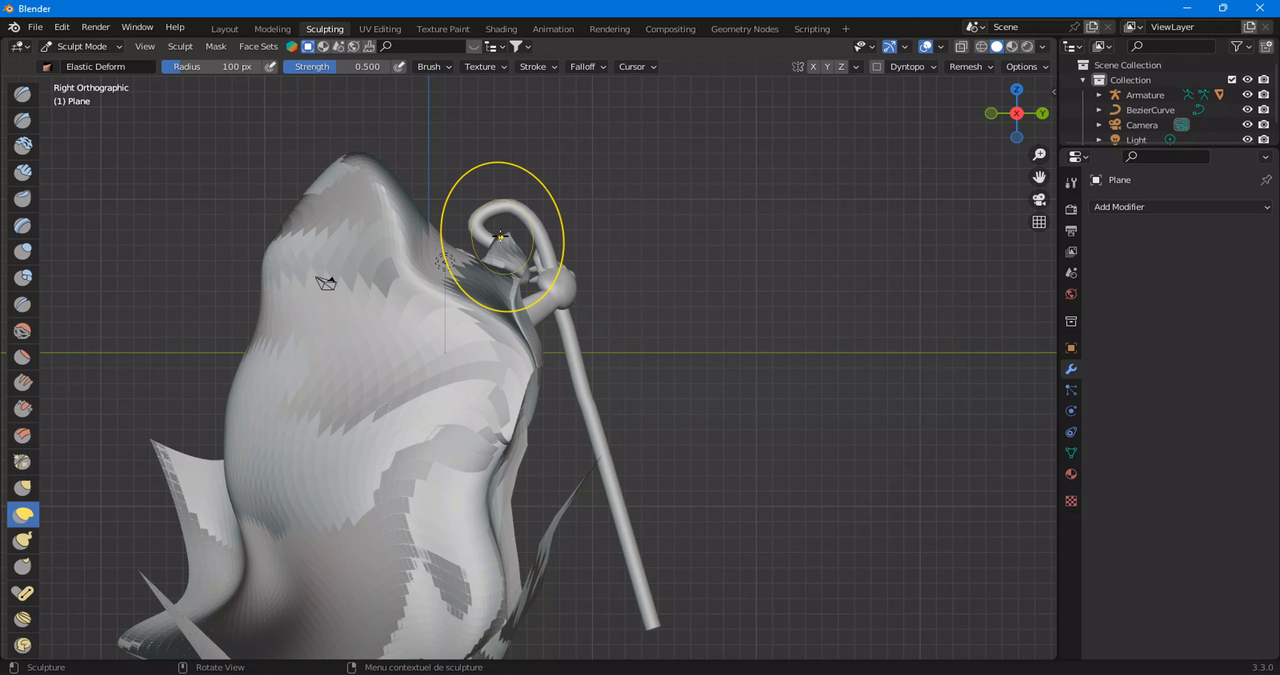
{"action": "left_click_drag", "start_coordinate": [501, 237], "coordinate": [425, 281]}
{"action": "scroll", "coordinate": [473, 307], "scroll_direction": "down", "scroll_amount": 4}
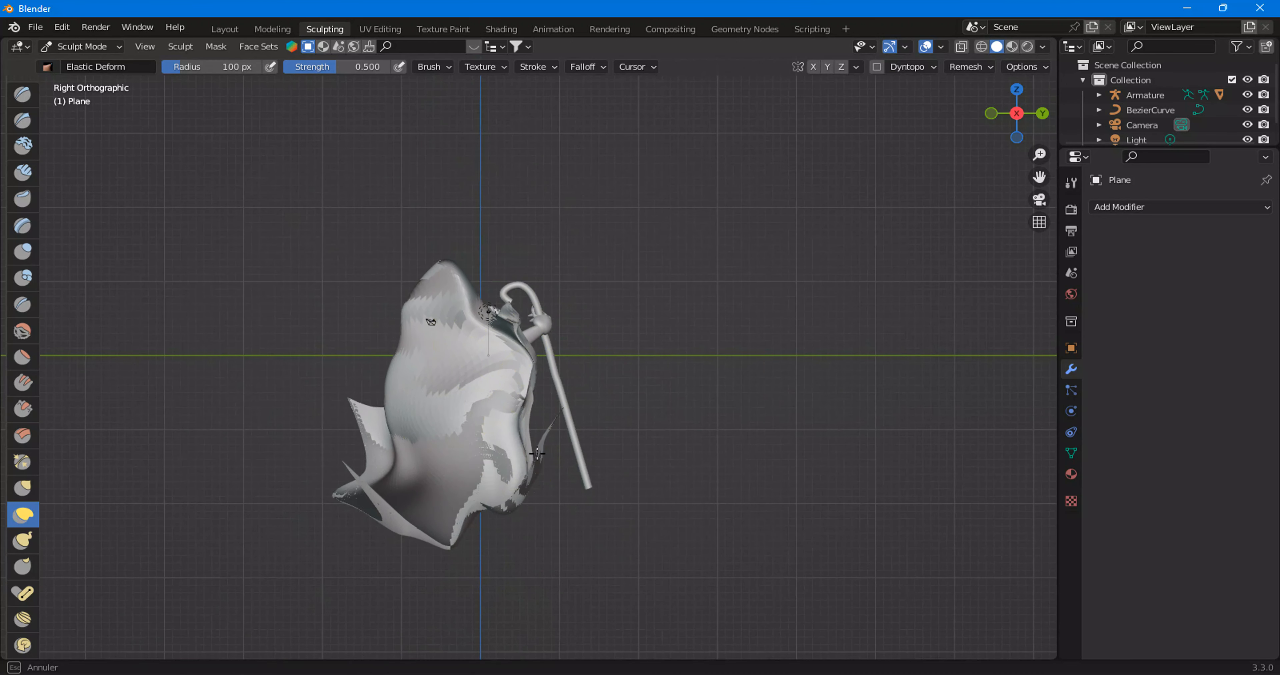
{"action": "mouse_move", "coordinate": [422, 457]}
{"action": "left_mouse_down"}
{"action": "mouse_move", "coordinate": [441, 407]}
{"action": "mouse_move", "coordinate": [446, 437]}
{"action": "left_mouse_up"}
{"action": "mouse_move", "coordinate": [445, 448]}
{"action": "left_mouse_down"}
{"action": "mouse_move", "coordinate": [497, 347]}
{"action": "mouse_move", "coordinate": [457, 271]}
{"action": "mouse_move", "coordinate": [438, 286]}
{"action": "left_mouse_up"}
{"action": "scroll", "coordinate": [505, 502], "scroll_direction": "up", "scroll_amount": 5}
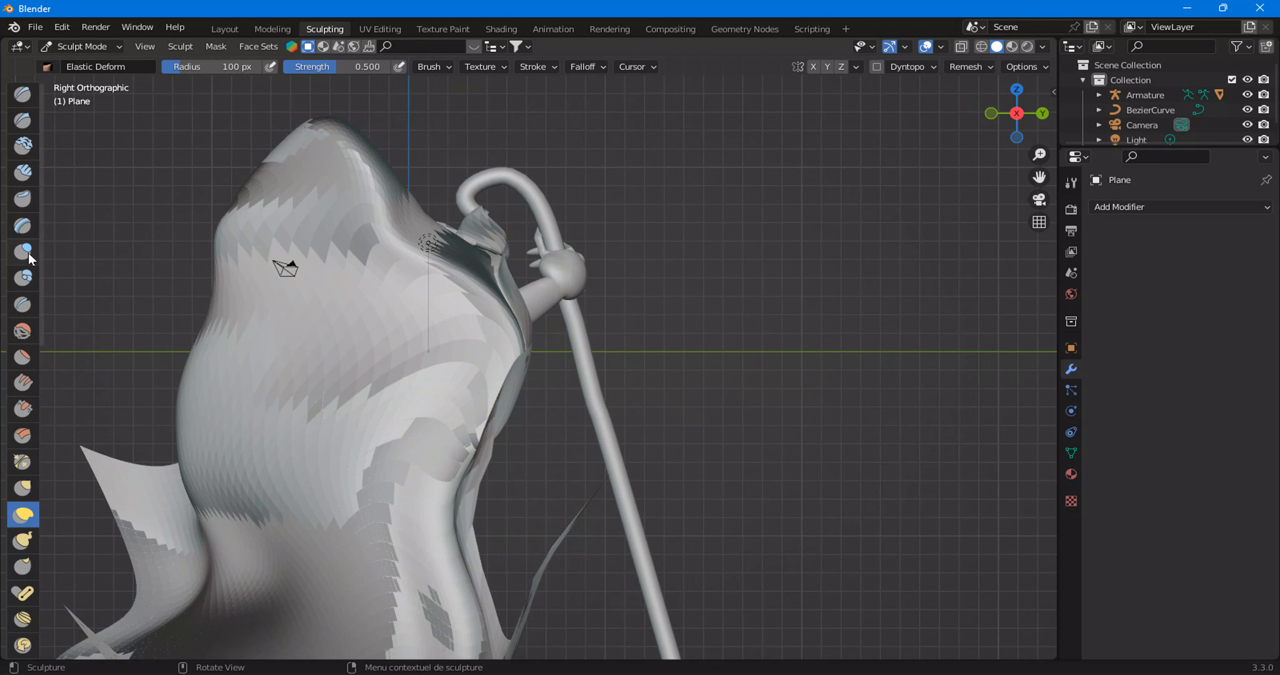
Smooth the cloak's front, sides and lower folds with the Smooth brush at 0.700 strength.
{"action": "left_click", "coordinate": [26, 337]}
{"action": "middle_click_drag", "start_coordinate": [335, 380], "coordinate": [261, 400]}
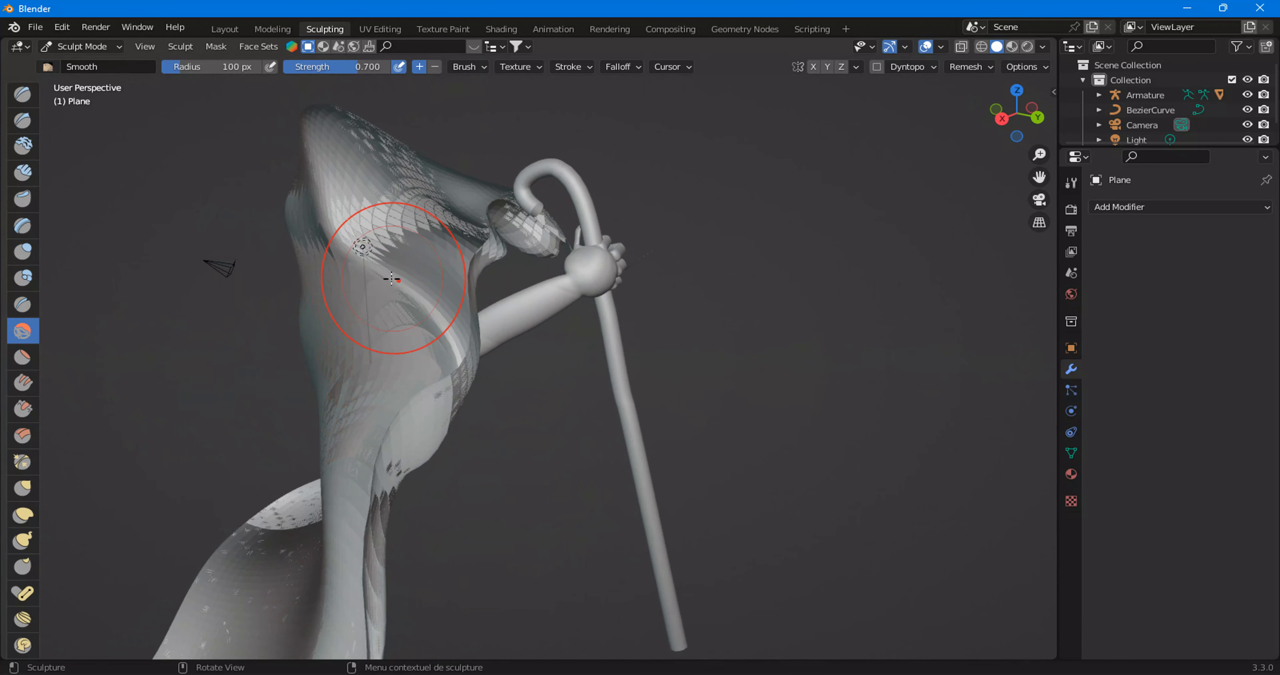
{"action": "mouse_move", "coordinate": [397, 276]}
{"action": "left_mouse_down"}
{"action": "mouse_move", "coordinate": [406, 320]}
{"action": "mouse_move", "coordinate": [445, 283]}
{"action": "mouse_move", "coordinate": [447, 348]}
{"action": "mouse_move", "coordinate": [467, 234]}
{"action": "mouse_move", "coordinate": [460, 354]}
{"action": "mouse_move", "coordinate": [442, 385]}
{"action": "left_mouse_up"}
{"action": "middle_click_drag", "start_coordinate": [443, 385], "coordinate": [278, 256]}
{"action": "scroll", "coordinate": [462, 492], "scroll_direction": "down", "scroll_amount": 4}
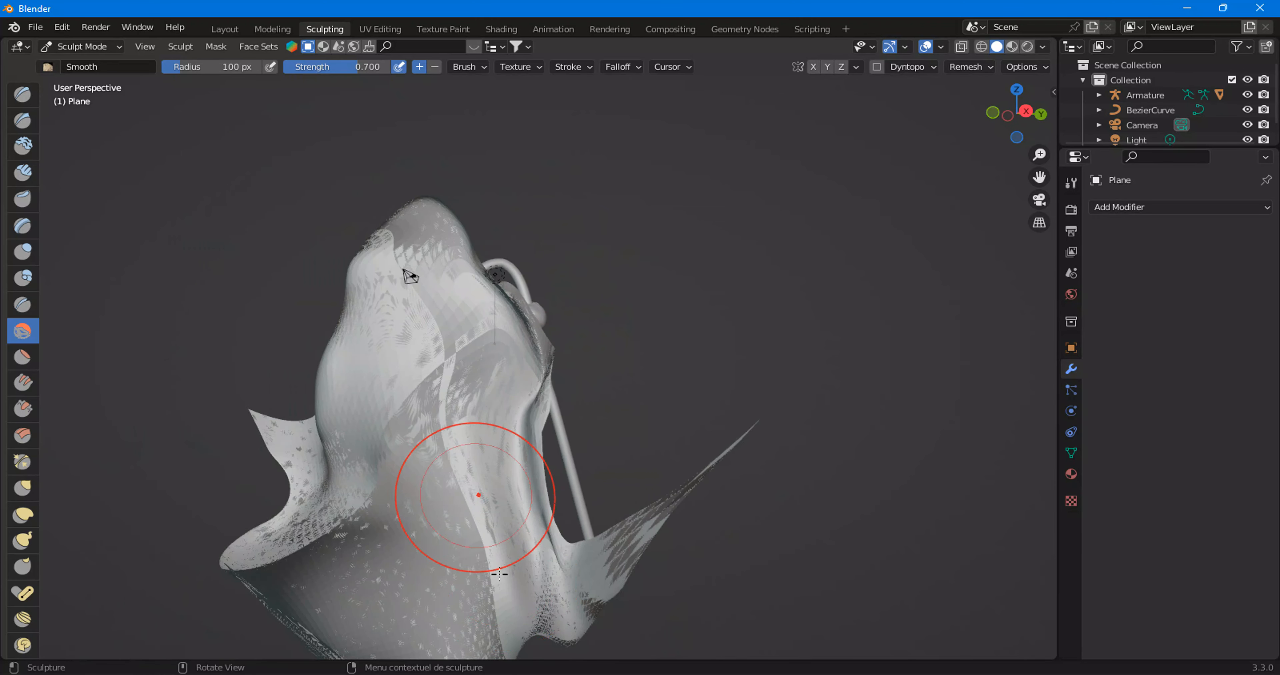
{"action": "mouse_move", "coordinate": [348, 599]}
{"action": "left_mouse_down"}
{"action": "mouse_move", "coordinate": [708, 485]}
{"action": "mouse_move", "coordinate": [462, 626]}
{"action": "mouse_move", "coordinate": [269, 497]}
{"action": "mouse_move", "coordinate": [376, 332]}
{"action": "mouse_move", "coordinate": [398, 239]}
{"action": "mouse_move", "coordinate": [489, 278]}
{"action": "mouse_move", "coordinate": [590, 411]}
{"action": "left_mouse_up"}
{"action": "middle_click_drag", "start_coordinate": [590, 411], "coordinate": [474, 437]}
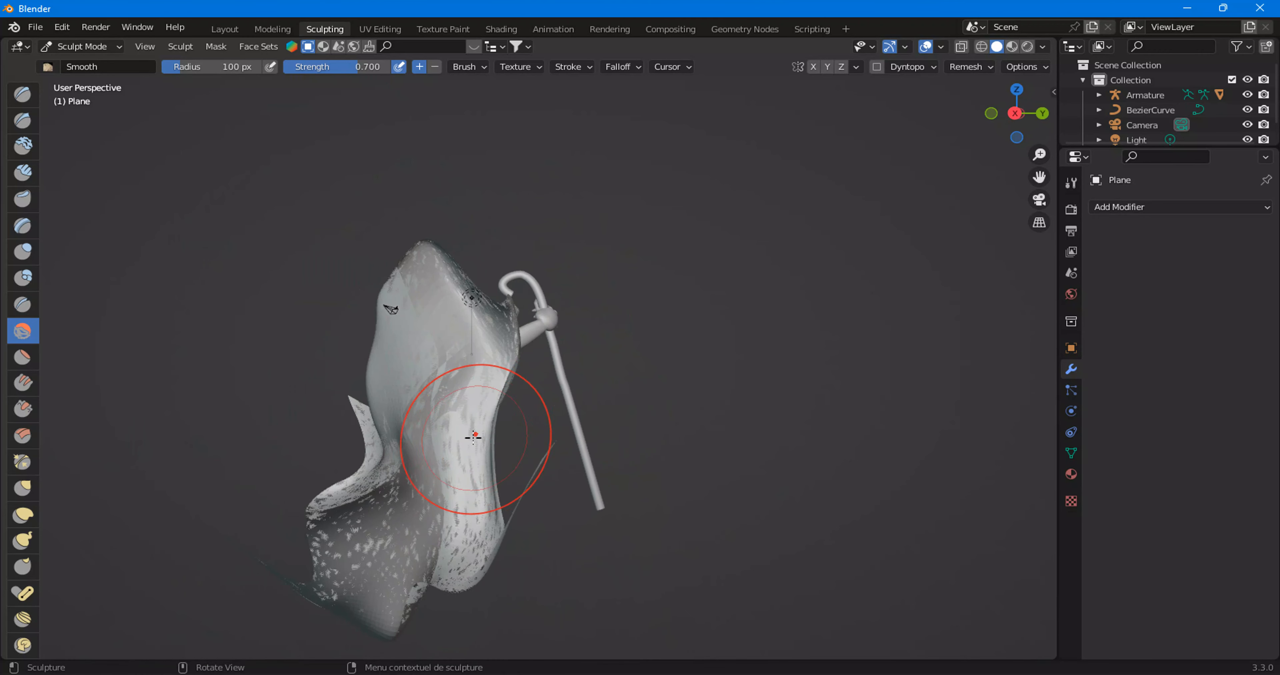
Form fabric wrinkles across the cloak's body and lower folds with the Cloth brush in the right view.
{"action": "left_click", "coordinate": [1015, 114]}
{"action": "scroll", "coordinate": [204, 381], "scroll_direction": "up", "scroll_amount": 4}
{"action": "scroll", "coordinate": [107, 483], "scroll_direction": "down", "scroll_amount": 3}
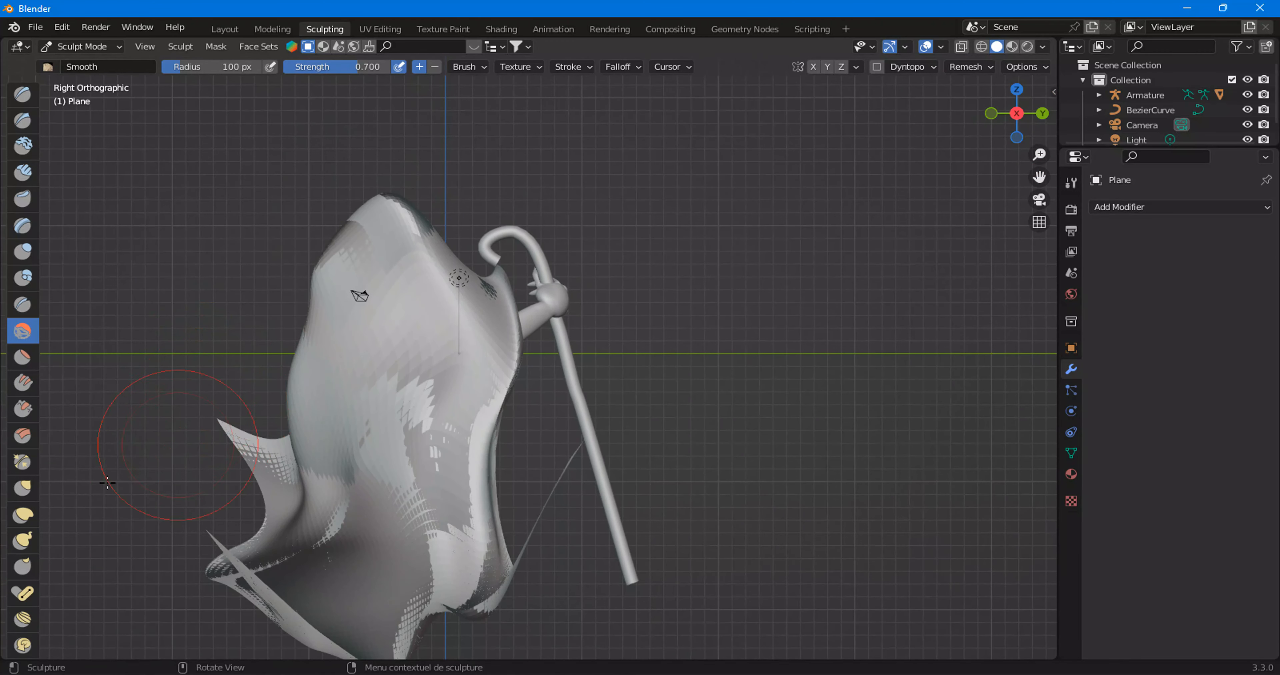
{"action": "scroll", "coordinate": [32, 538], "scroll_direction": "down", "scroll_amount": 3}
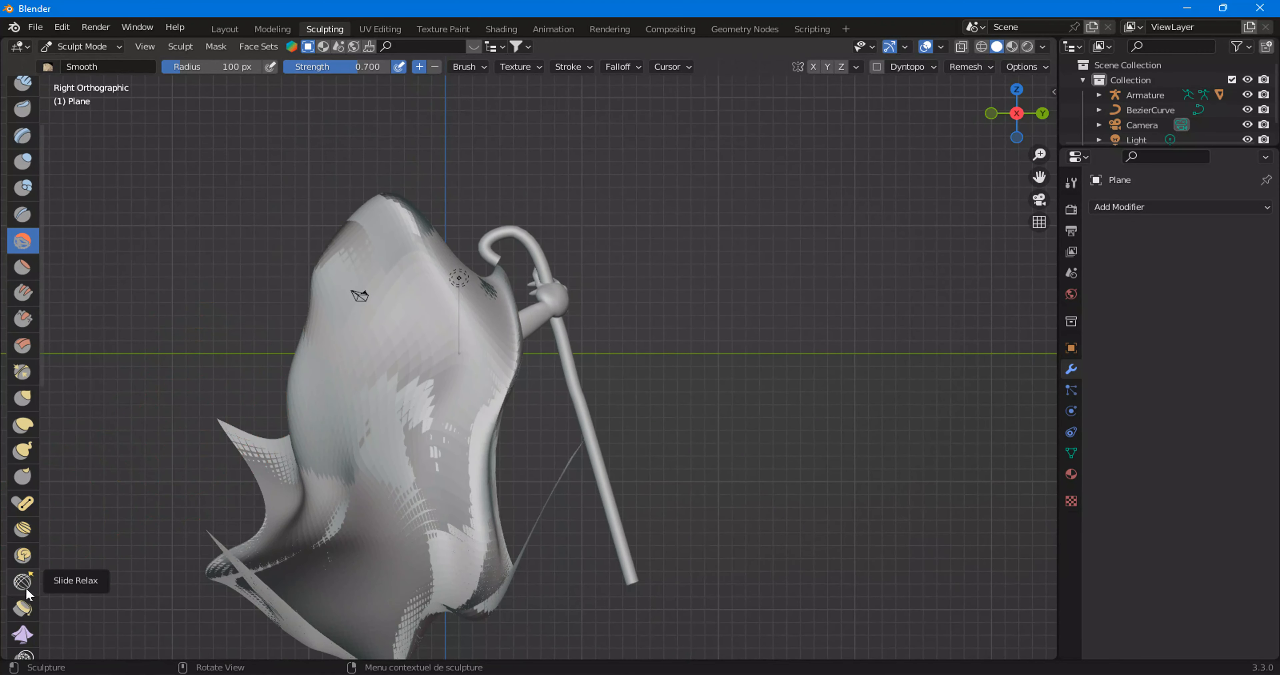
{"action": "scroll", "coordinate": [25, 593], "scroll_direction": "down", "scroll_amount": 2}
{"action": "left_click", "coordinate": [22, 575]}
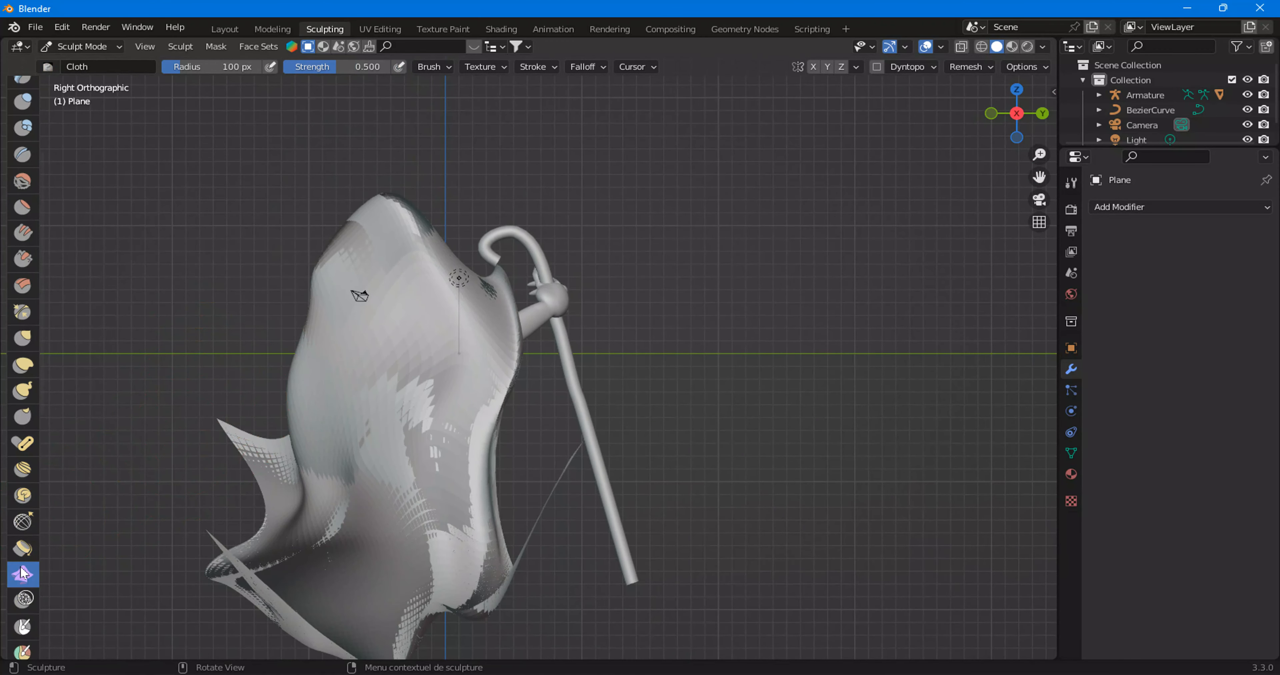
{"action": "mouse_move", "coordinate": [343, 376]}
{"action": "left_mouse_down"}
{"action": "mouse_move", "coordinate": [380, 365]}
{"action": "mouse_move", "coordinate": [390, 332]}
{"action": "mouse_move", "coordinate": [426, 322]}
{"action": "left_mouse_up"}
{"action": "mouse_move", "coordinate": [348, 532]}
{"action": "left_mouse_down"}
{"action": "mouse_move", "coordinate": [462, 529]}
{"action": "mouse_move", "coordinate": [382, 502]}
{"action": "mouse_move", "coordinate": [348, 374]}
{"action": "mouse_move", "coordinate": [393, 278]}
{"action": "mouse_move", "coordinate": [423, 391]}
{"action": "mouse_move", "coordinate": [364, 355]}
{"action": "mouse_move", "coordinate": [323, 370]}
{"action": "mouse_move", "coordinate": [372, 385]}
{"action": "mouse_move", "coordinate": [465, 355]}
{"action": "left_mouse_up"}
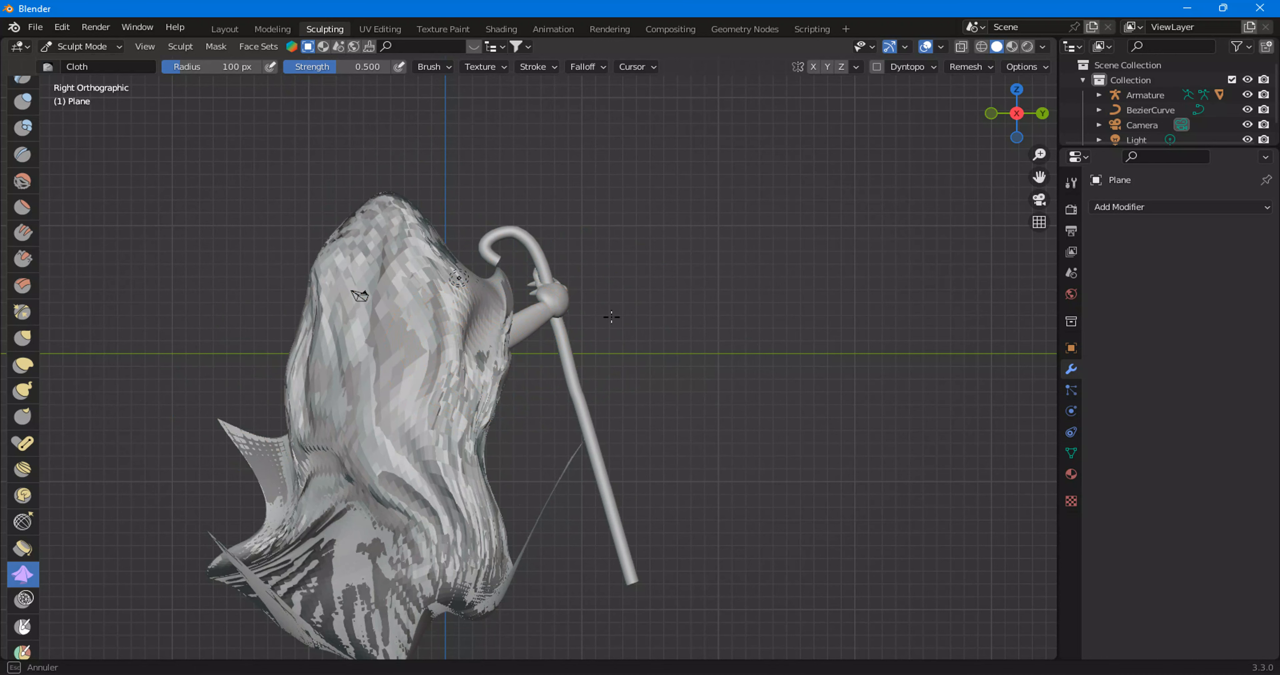
In the Layout workspace's right view, add a UV sphere, move it in front of the cane and enlarge it.
{"action": "left_click", "coordinate": [213, 29]}
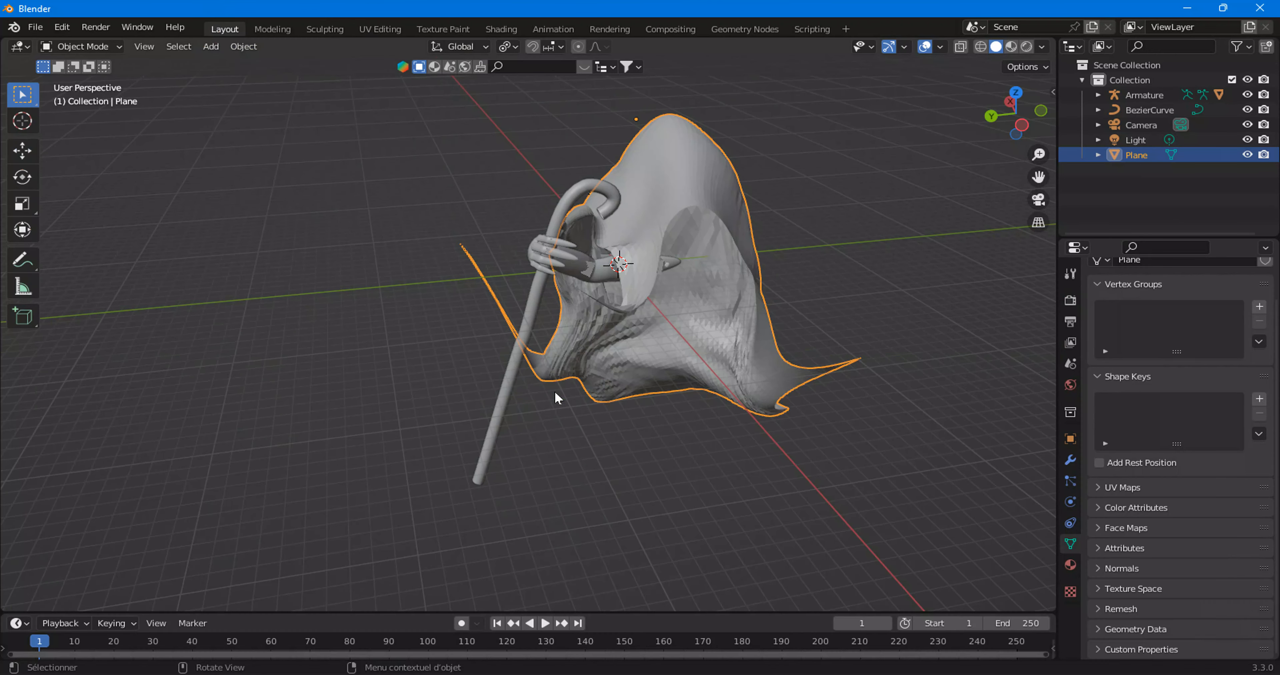
{"action": "left_click", "coordinate": [1010, 104]}
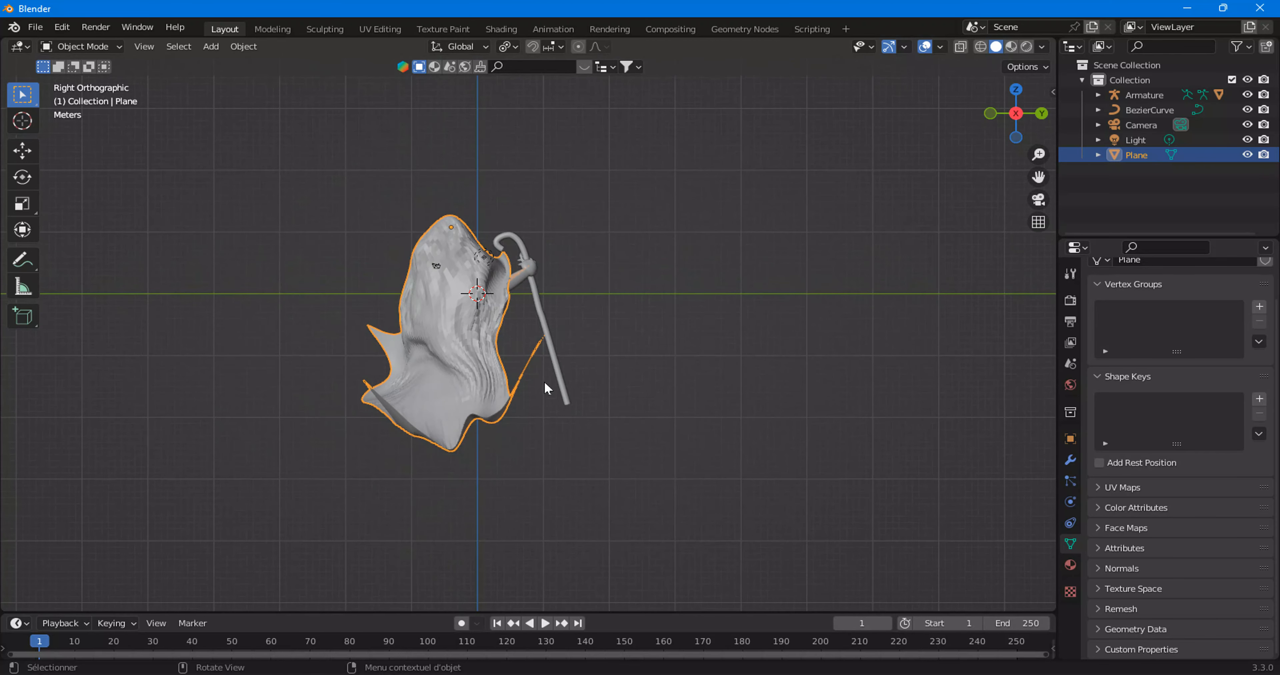
{"action": "key", "text": "shift+a"}
{"action": "mouse_move", "coordinate": [536, 368]}
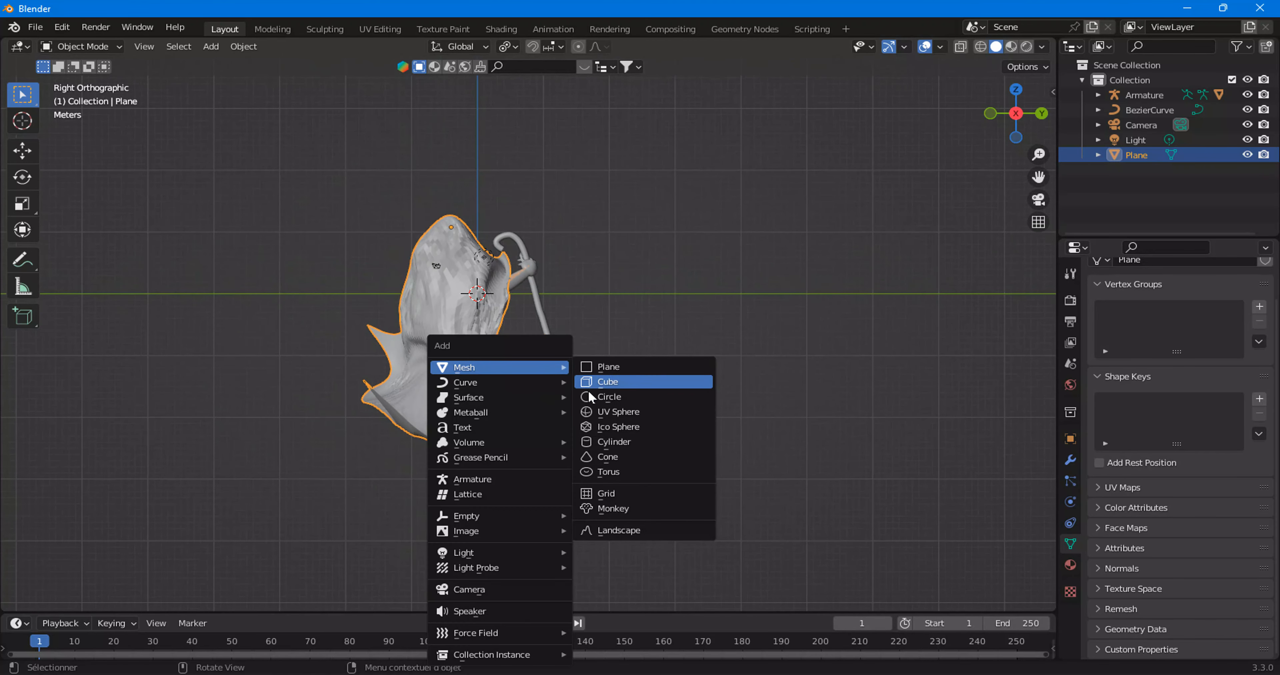
{"action": "left_click", "coordinate": [594, 411]}
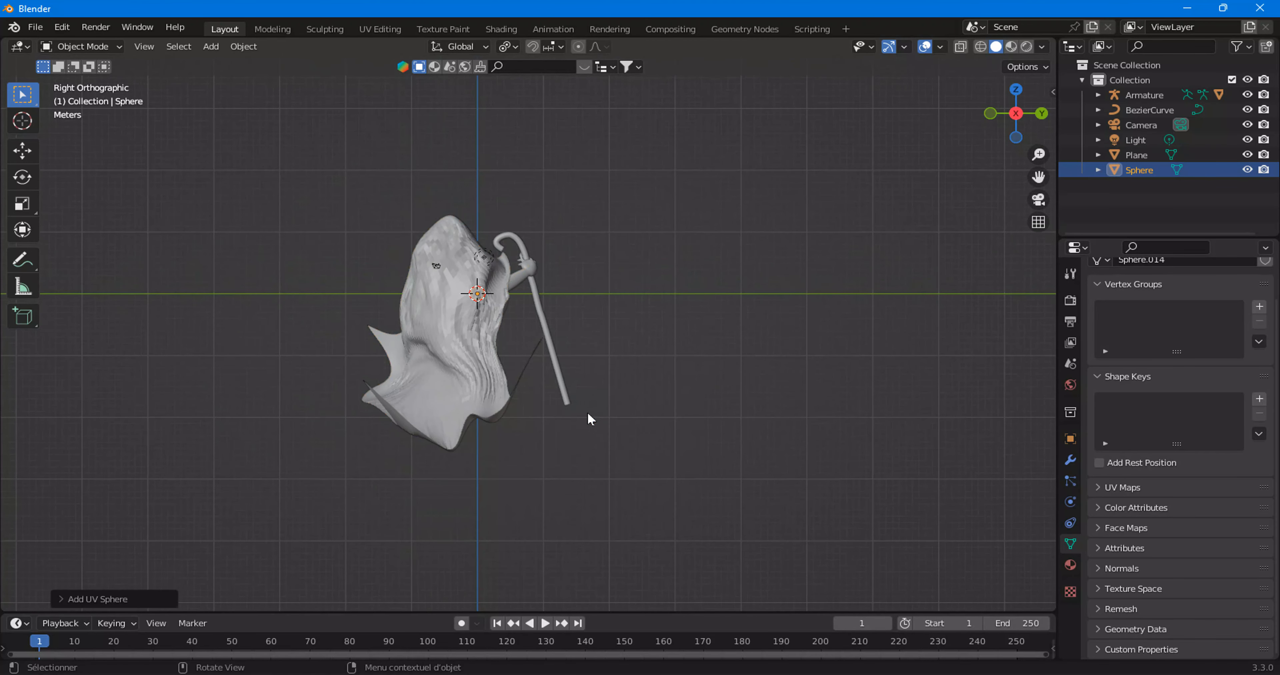
{"action": "key", "text": "g"}
{"action": "left_click", "coordinate": [761, 441]}
{"action": "key", "text": "s"}
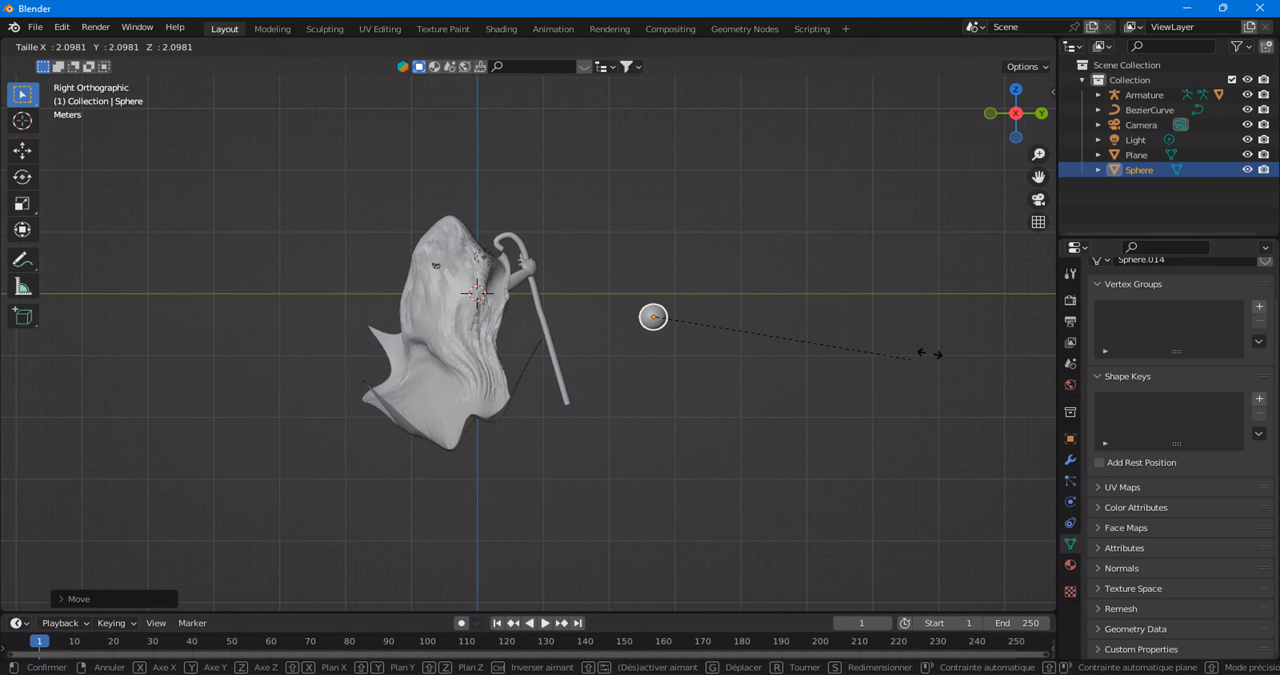
{"action": "left_click", "coordinate": [22, 290]}
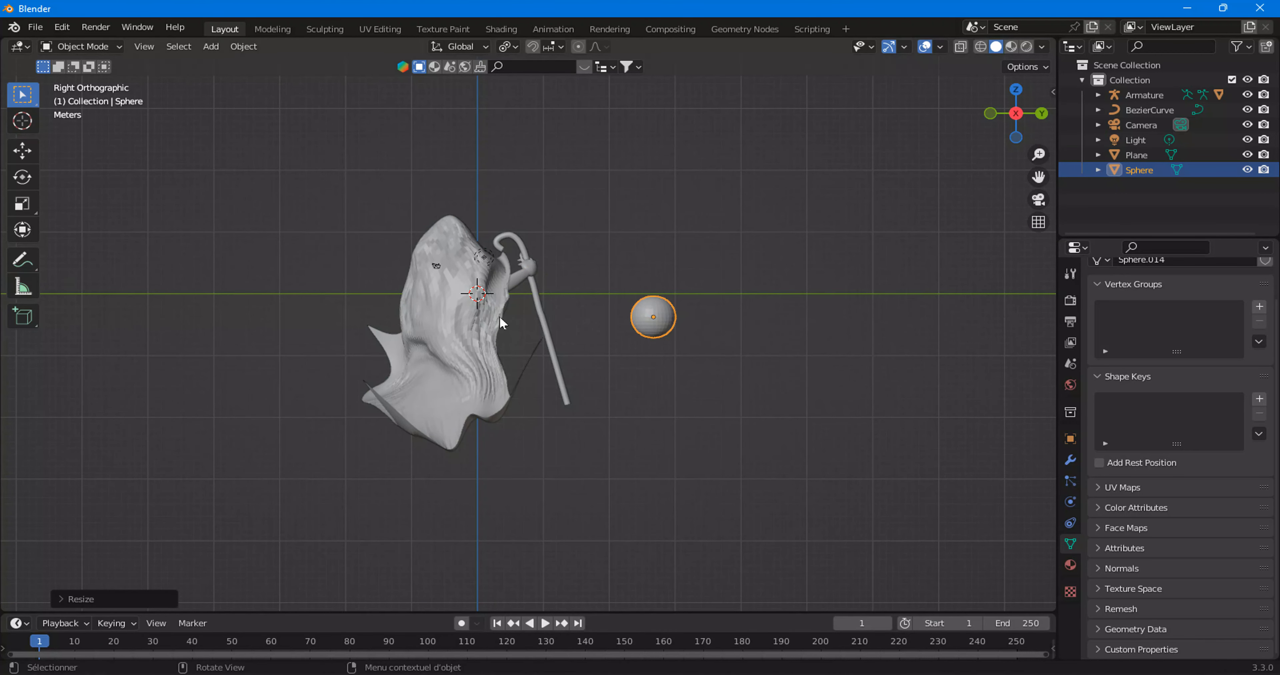
Stretch the sphere along Z into a long leg, move it beneath the cloak and scale it down uniformly.
{"action": "key", "text": "s"}
{"action": "key", "text": "z"}
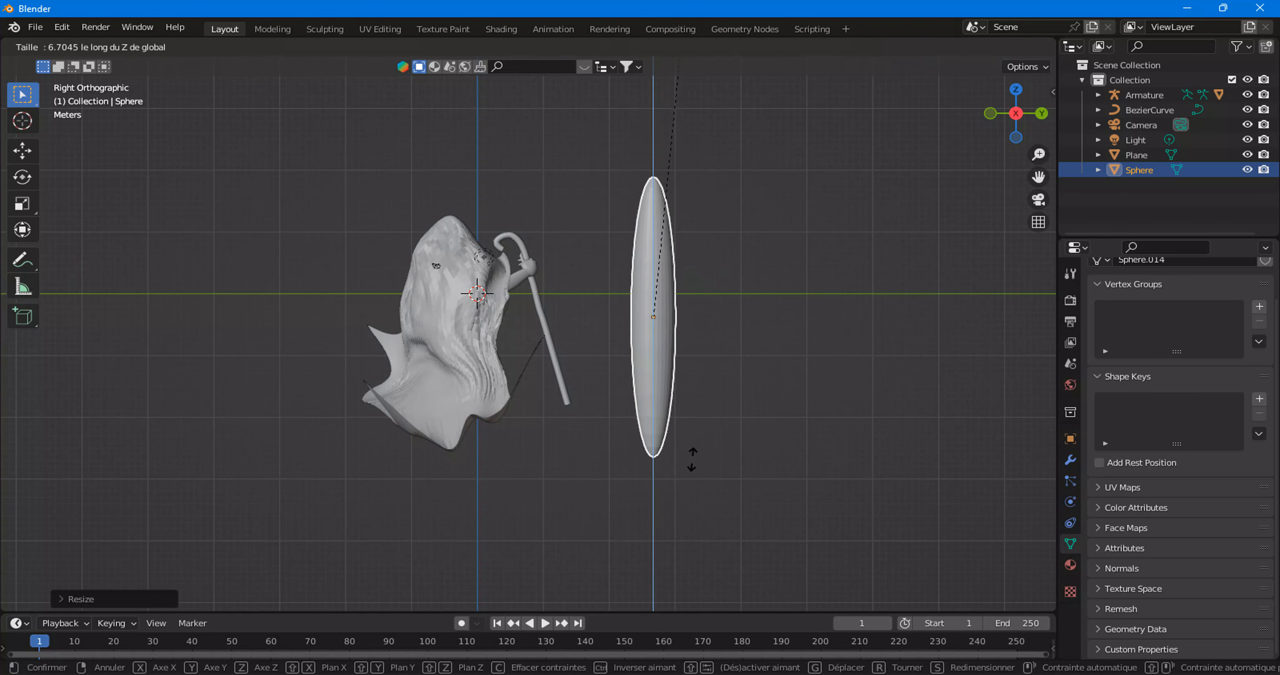
{"action": "left_click", "coordinate": [674, 490]}
{"action": "key", "text": "g"}
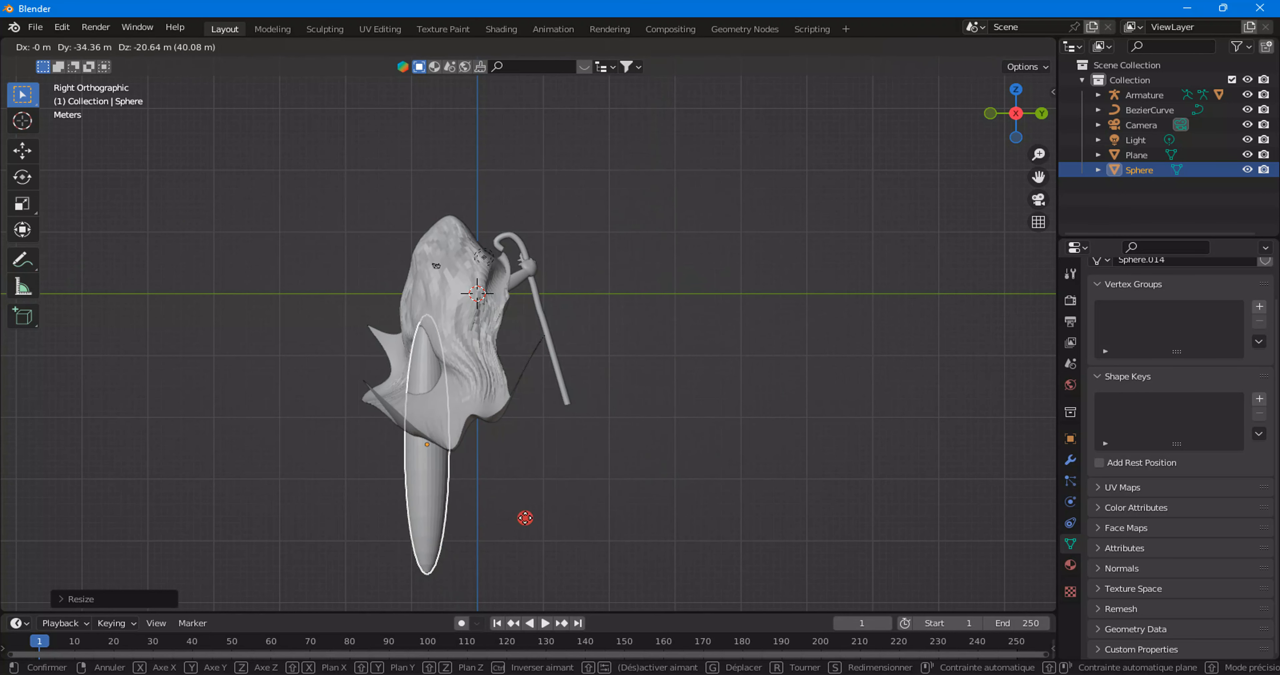
{"action": "left_click", "coordinate": [525, 519]}
{"action": "key", "text": "s"}
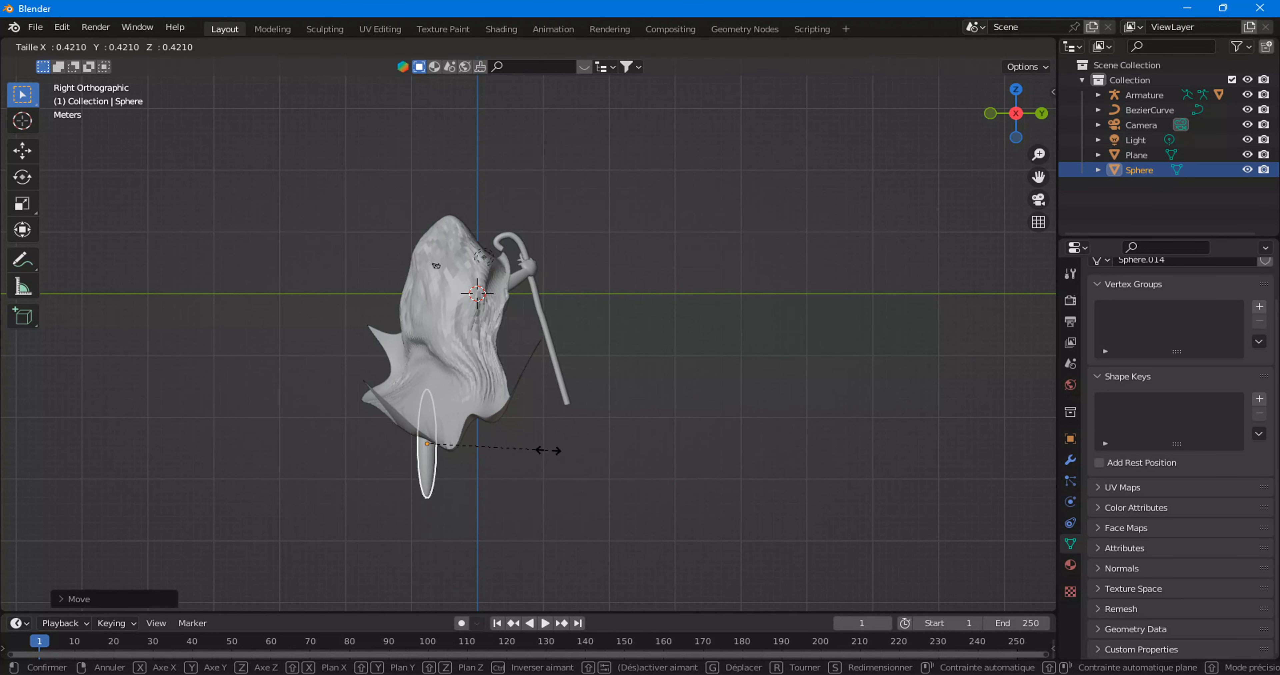
{"action": "left_click", "coordinate": [565, 450]}
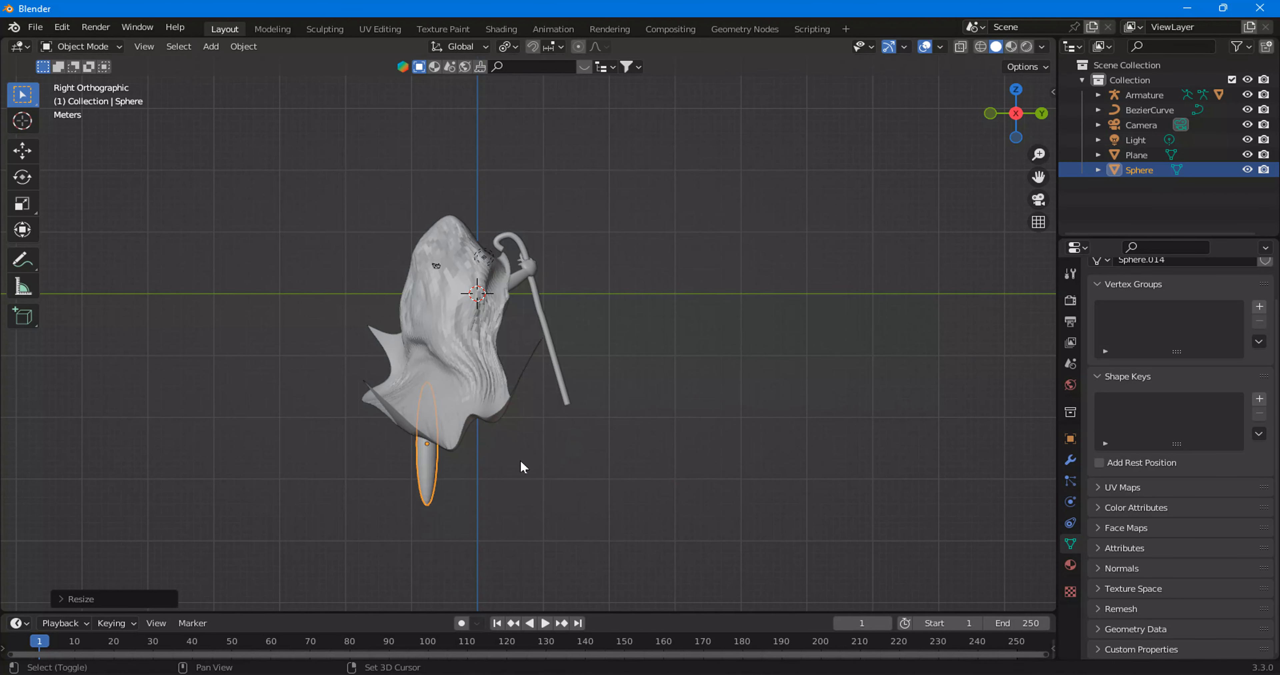
Duplicate the leg and place the copy beside it under the cloak's front.
{"action": "key", "text": "shift+d"}
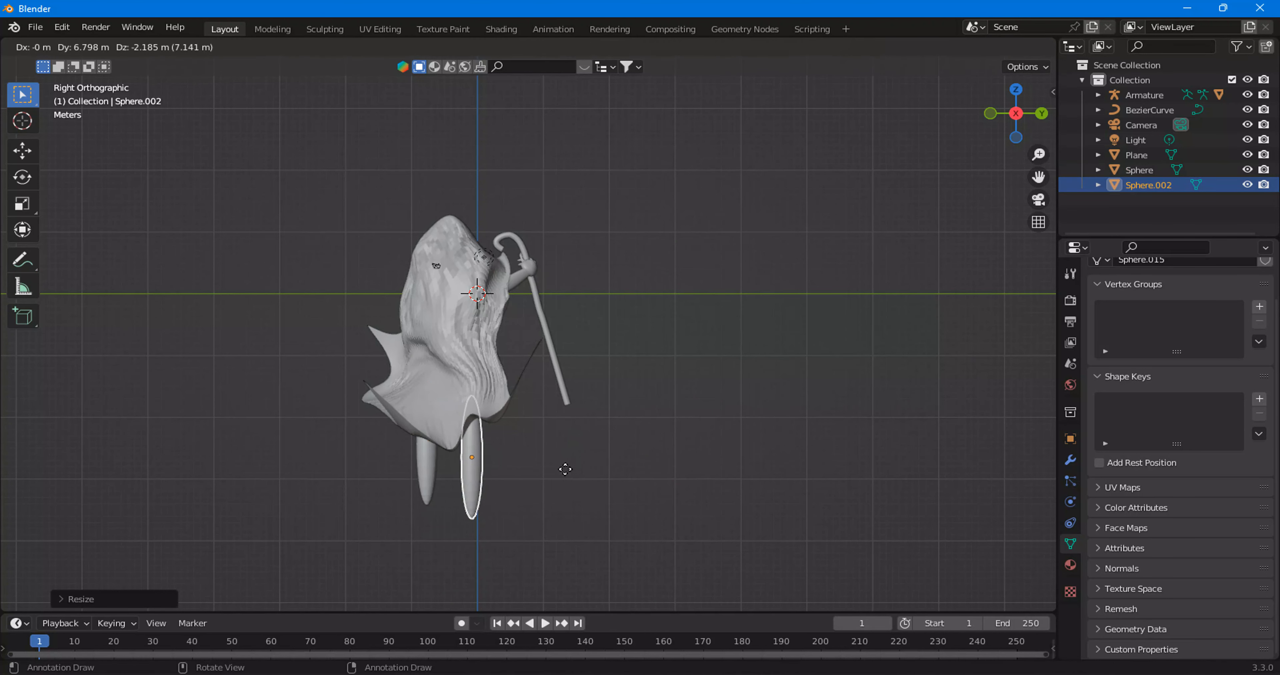
{"action": "left_click", "coordinate": [565, 464]}
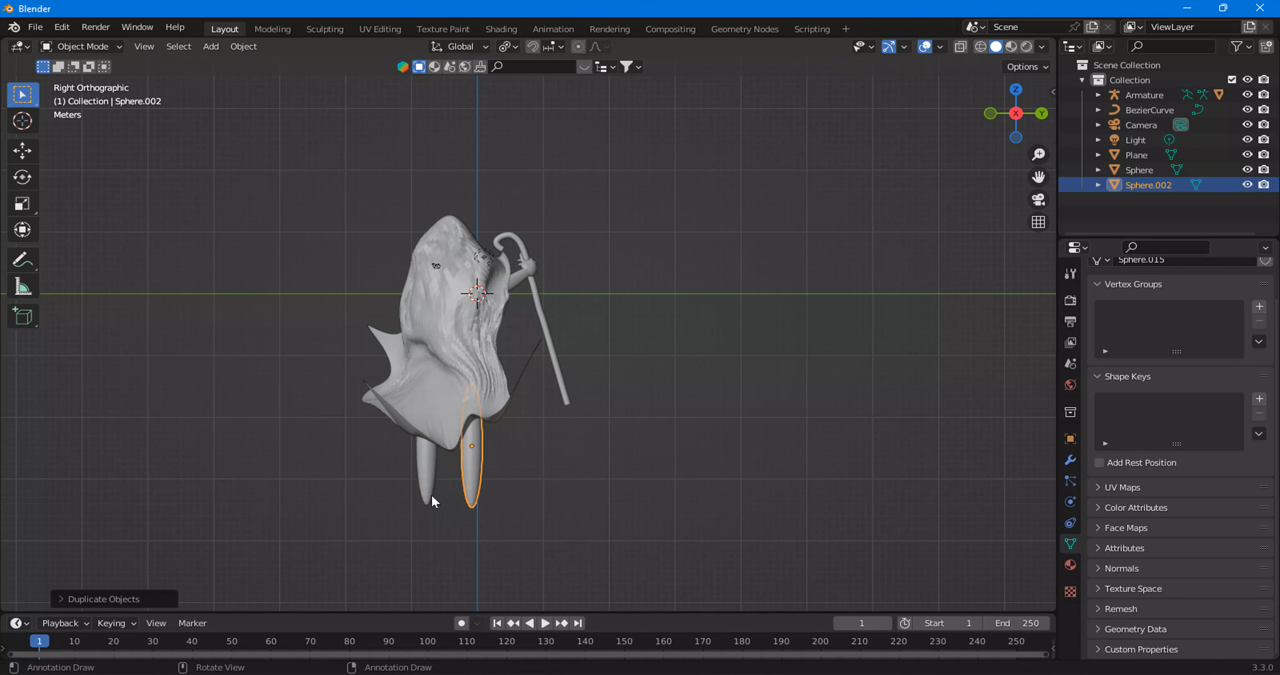
{"action": "left_click_drag", "start_coordinate": [401, 494], "coordinate": [480, 506]}
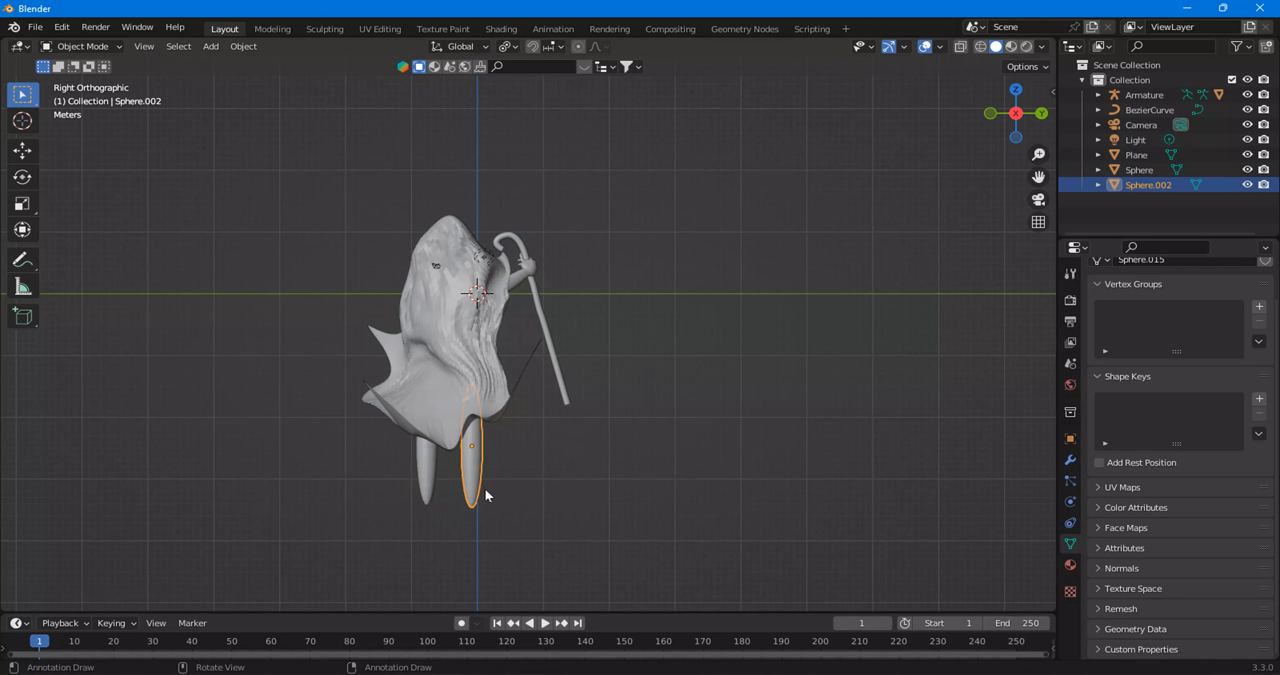
{"action": "key", "text": "g"}
{"action": "left_click", "coordinate": [493, 489]}
Select both legs, raise them partly into the cloak and shift them slightly forward, and check them from an angled view.
{"action": "left_click_drag", "start_coordinate": [423, 488], "coordinate": [506, 501]}
{"action": "key", "text": "g"}
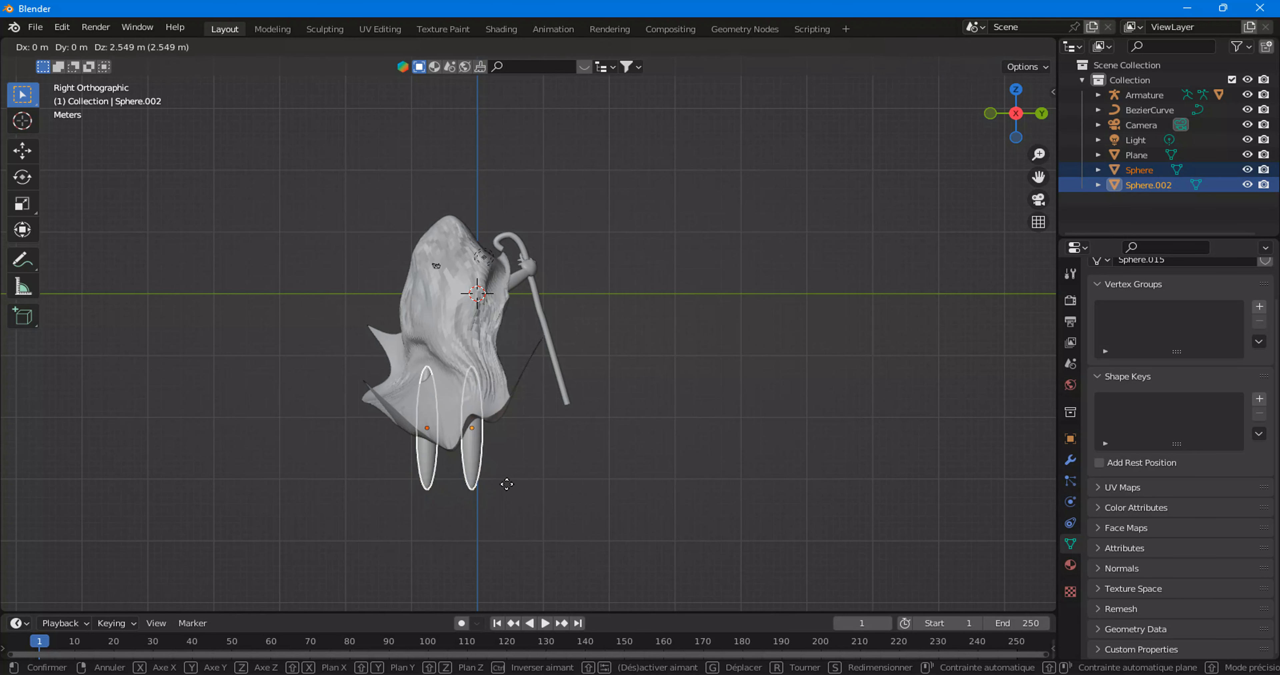
{"action": "left_click", "coordinate": [509, 484]}
{"action": "key", "text": "g"}
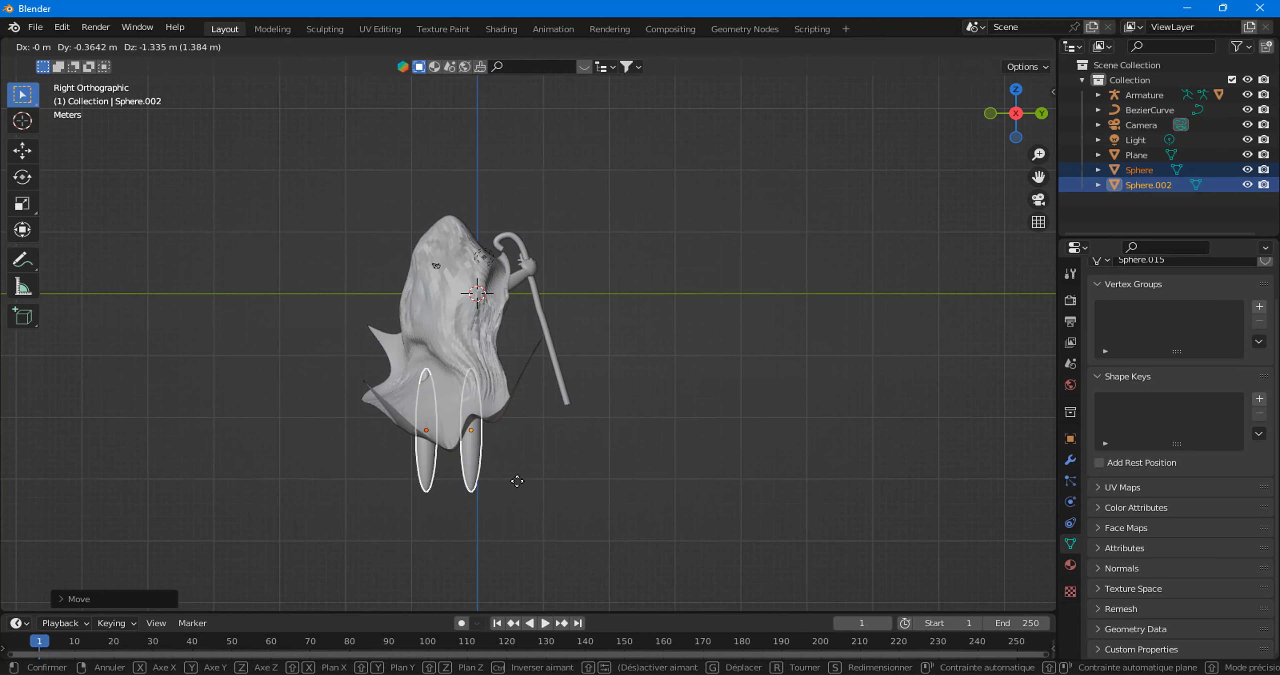
{"action": "left_click", "coordinate": [522, 480]}
{"action": "left_click", "coordinate": [701, 382]}
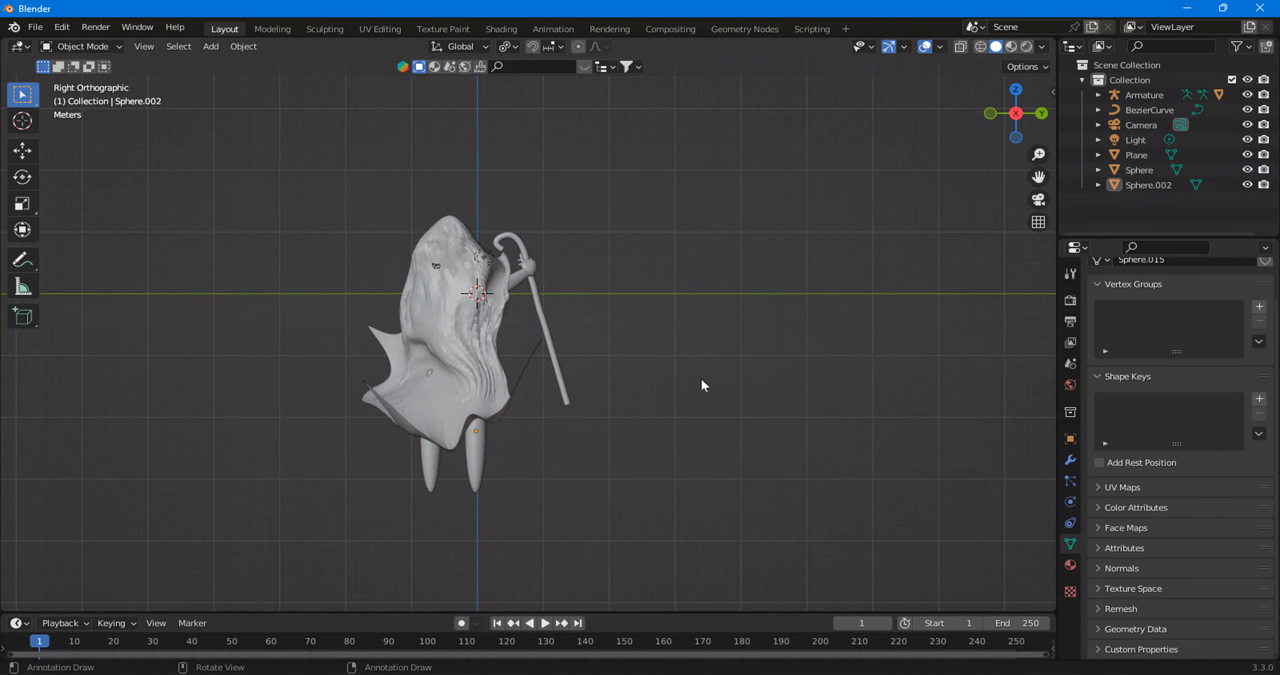
{"action": "middle_click_drag", "start_coordinate": [701, 380], "coordinate": [789, 351]}
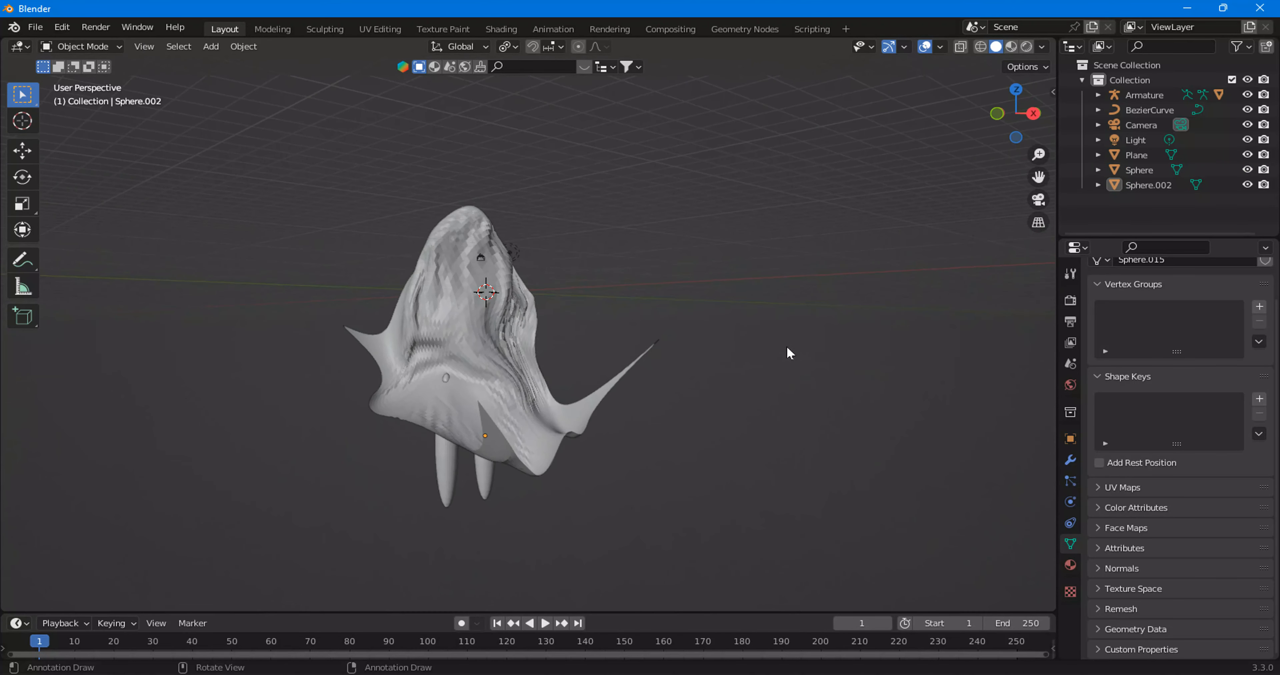
{"action": "left_click", "coordinate": [1032, 113]}
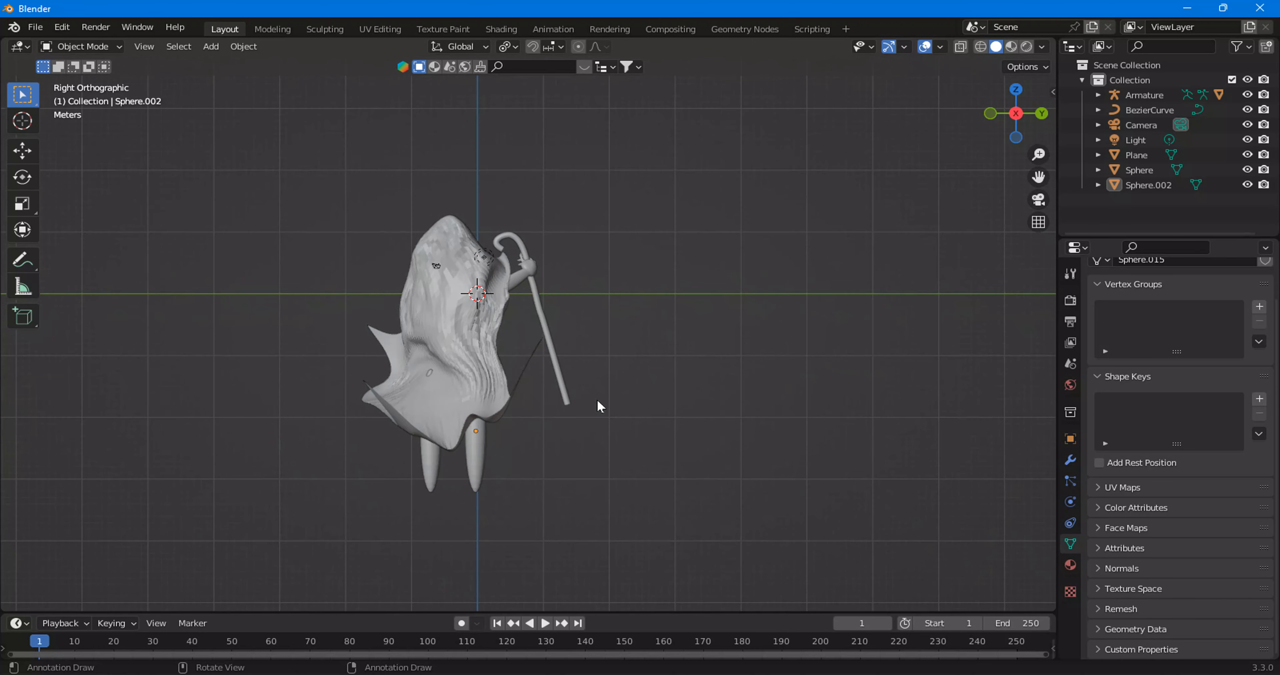